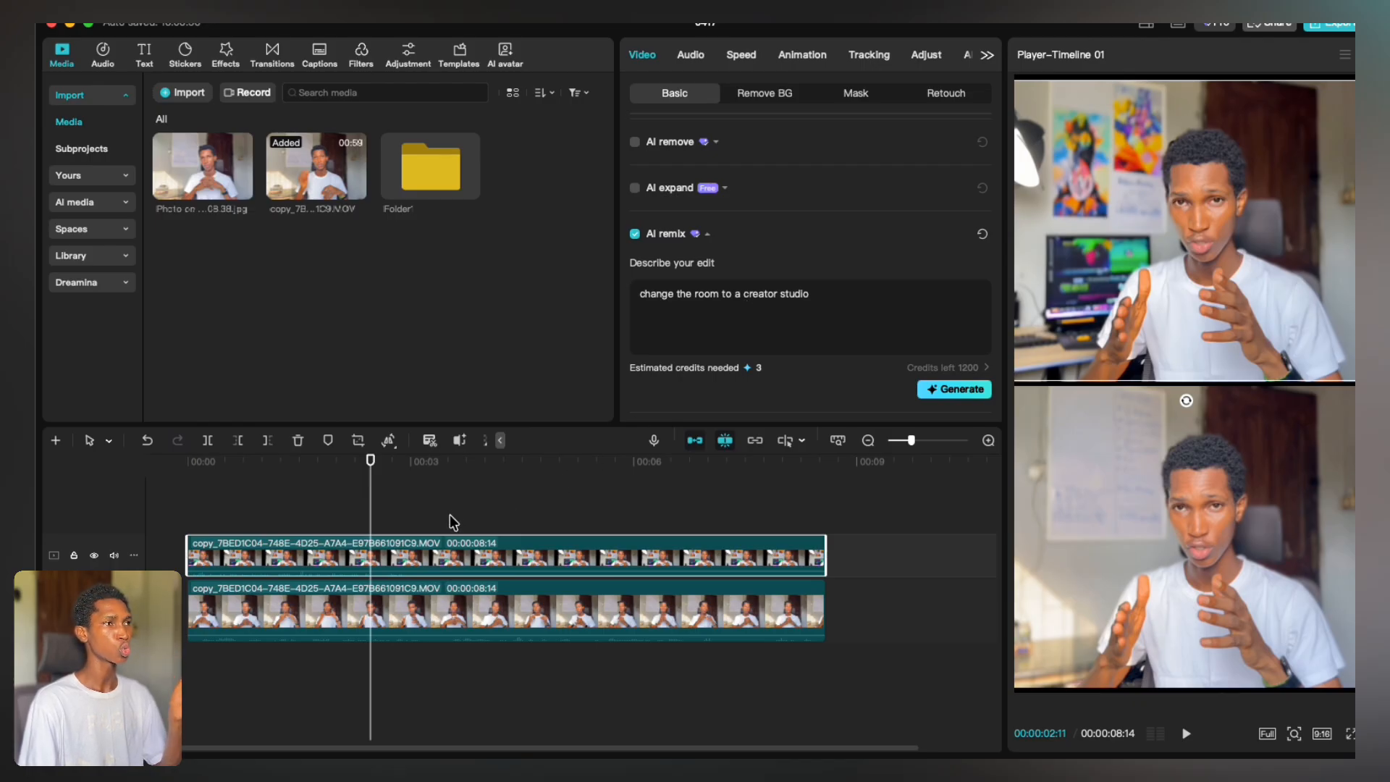
click(359, 515)
click(167, 506)
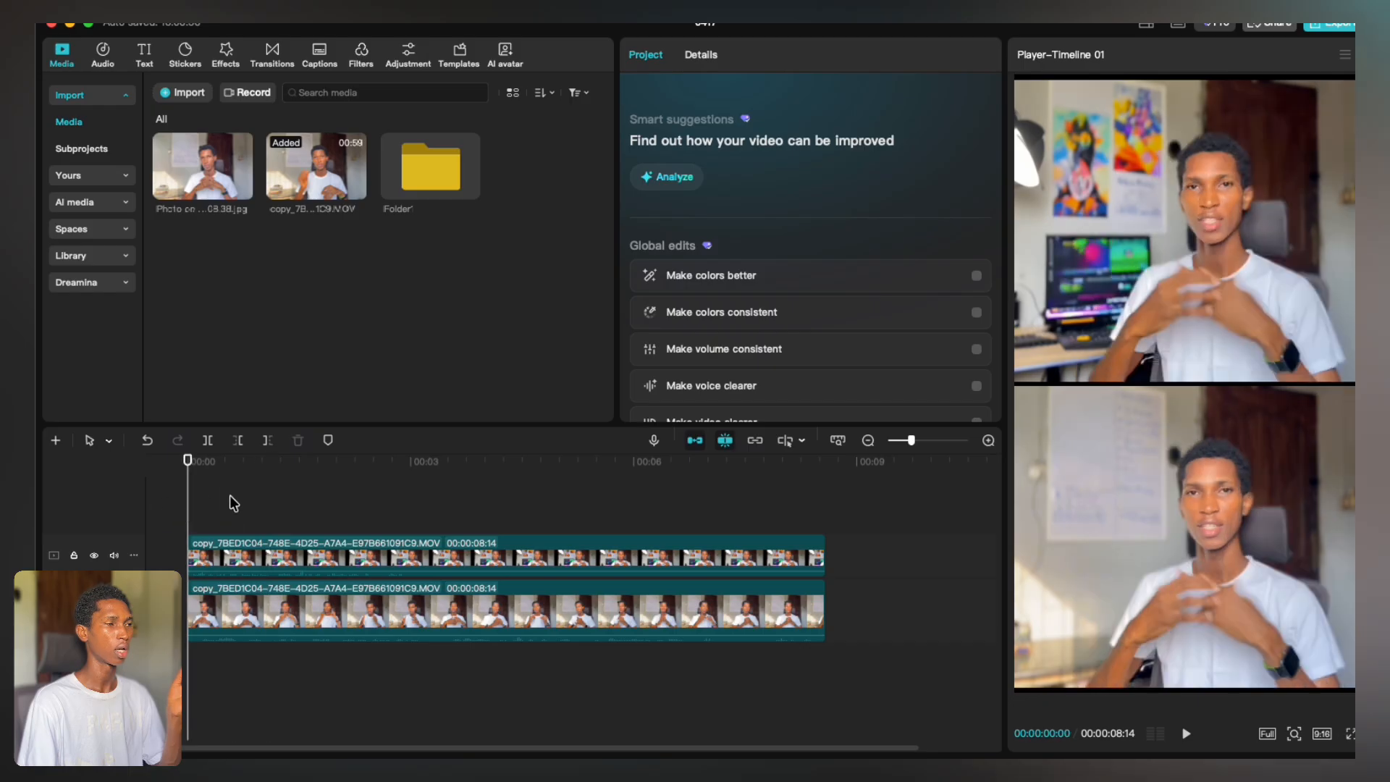
click(243, 556)
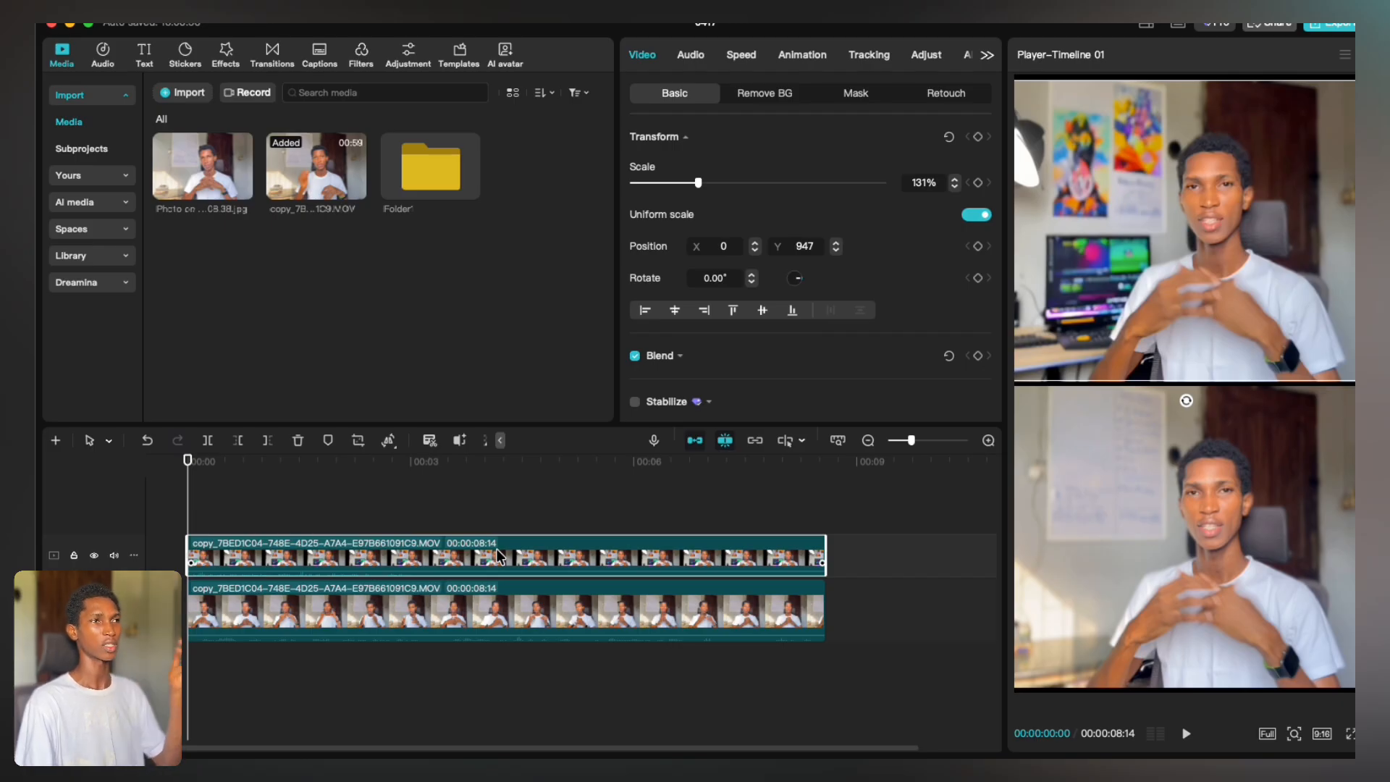
click(366, 500)
drag(370, 502, 500, 506)
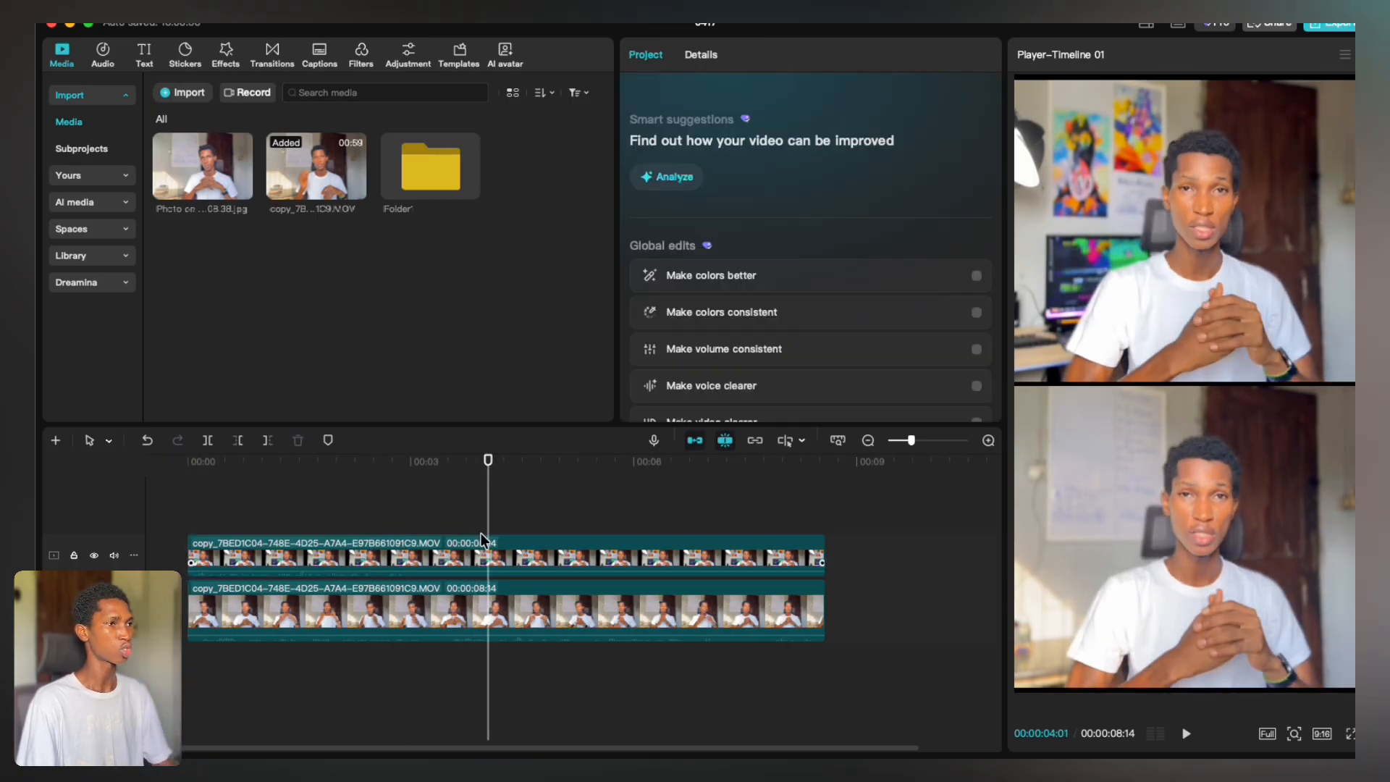
Duplicate the upper-track clip at the end of the sequence on the main track and move its picture to Y -171
scroll(346, 593, down, 5)
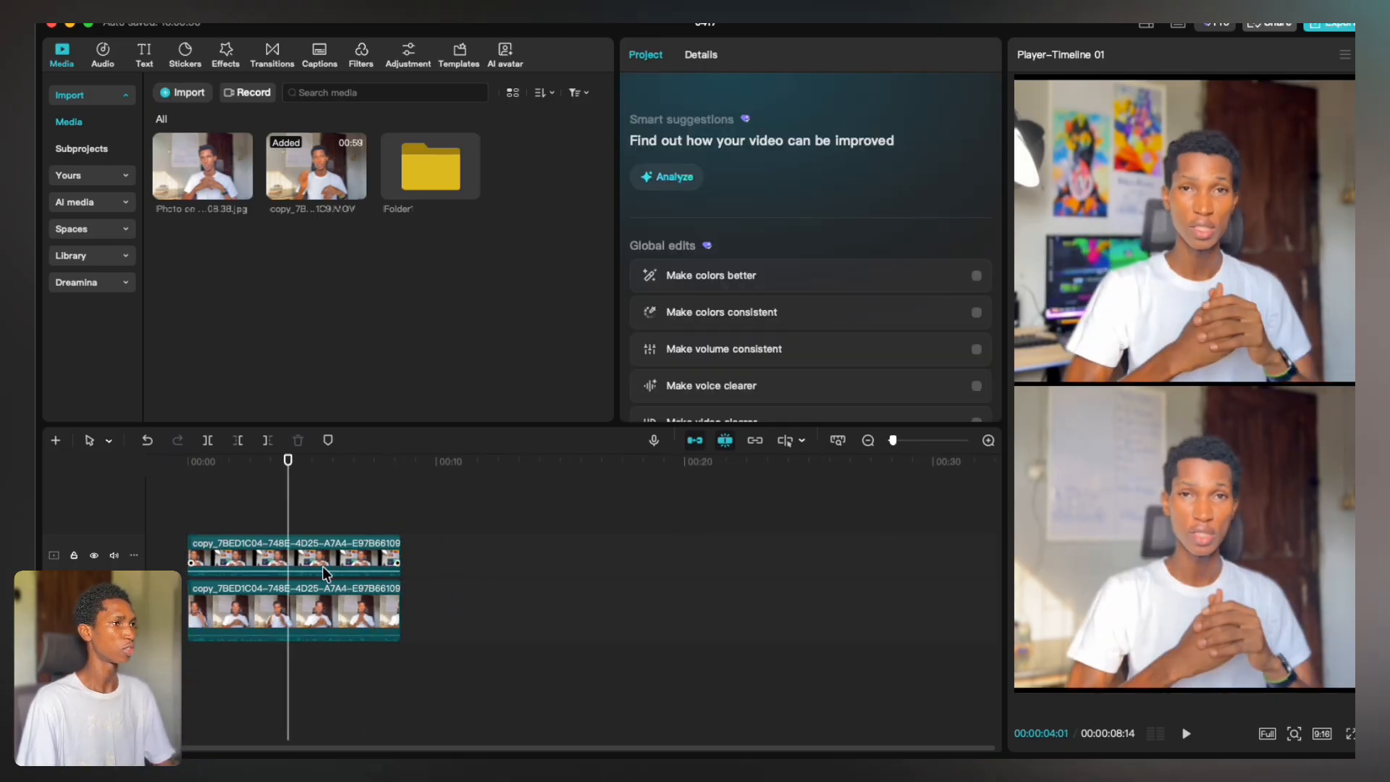
click(329, 571)
click(400, 518)
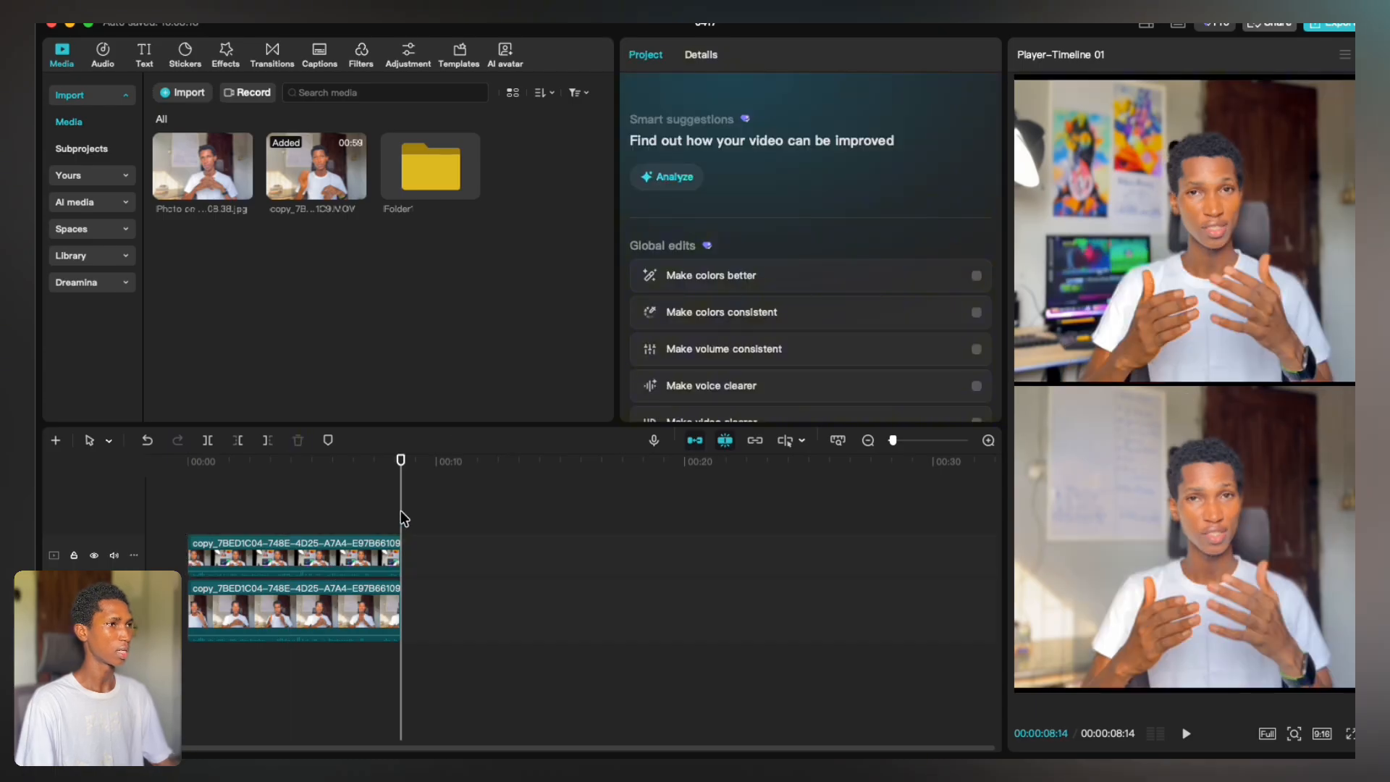
key(super+v)
drag(484, 559, 488, 589)
drag(1098, 287, 1100, 469)
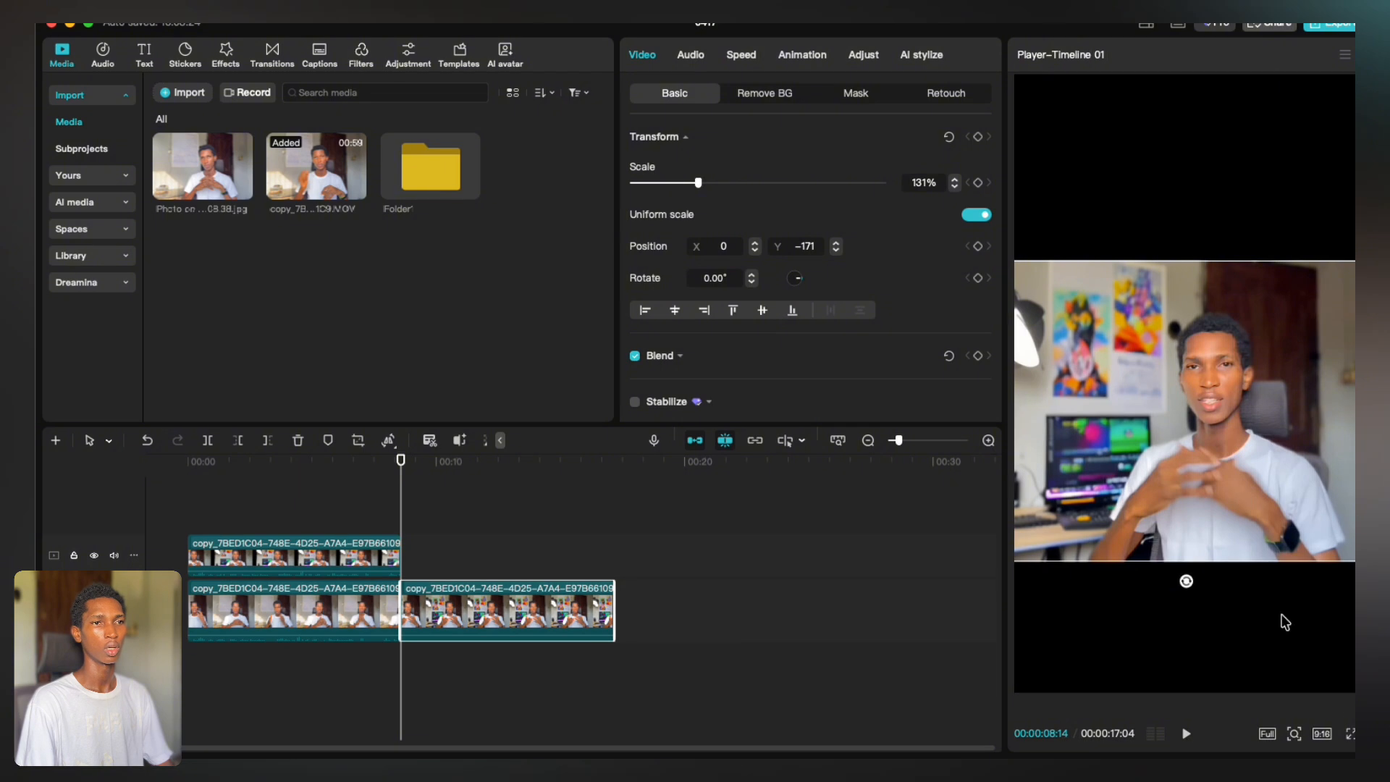
Change the canvas aspect ratio to 16:9 and set the duplicated clip's scale to 132%
click(1323, 734)
click(1298, 544)
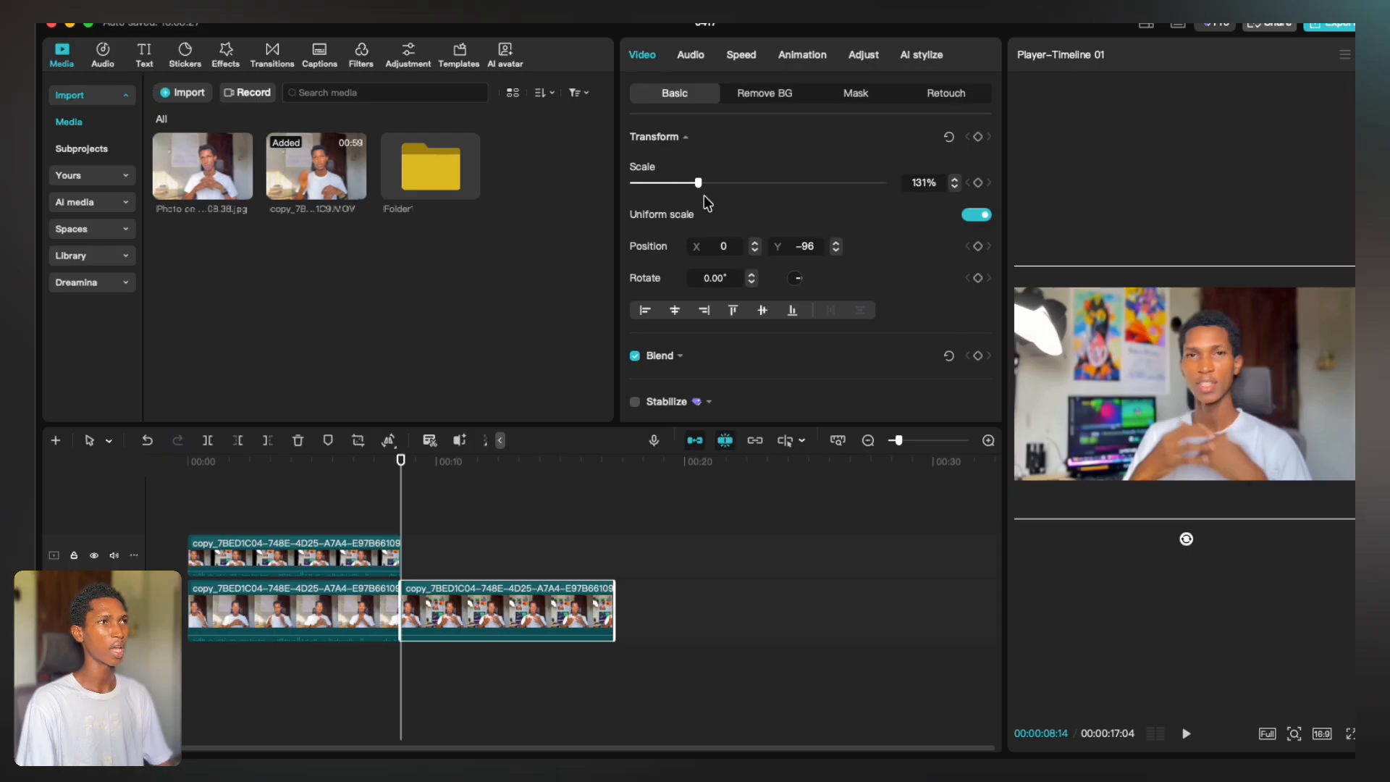
drag(697, 187, 689, 184)
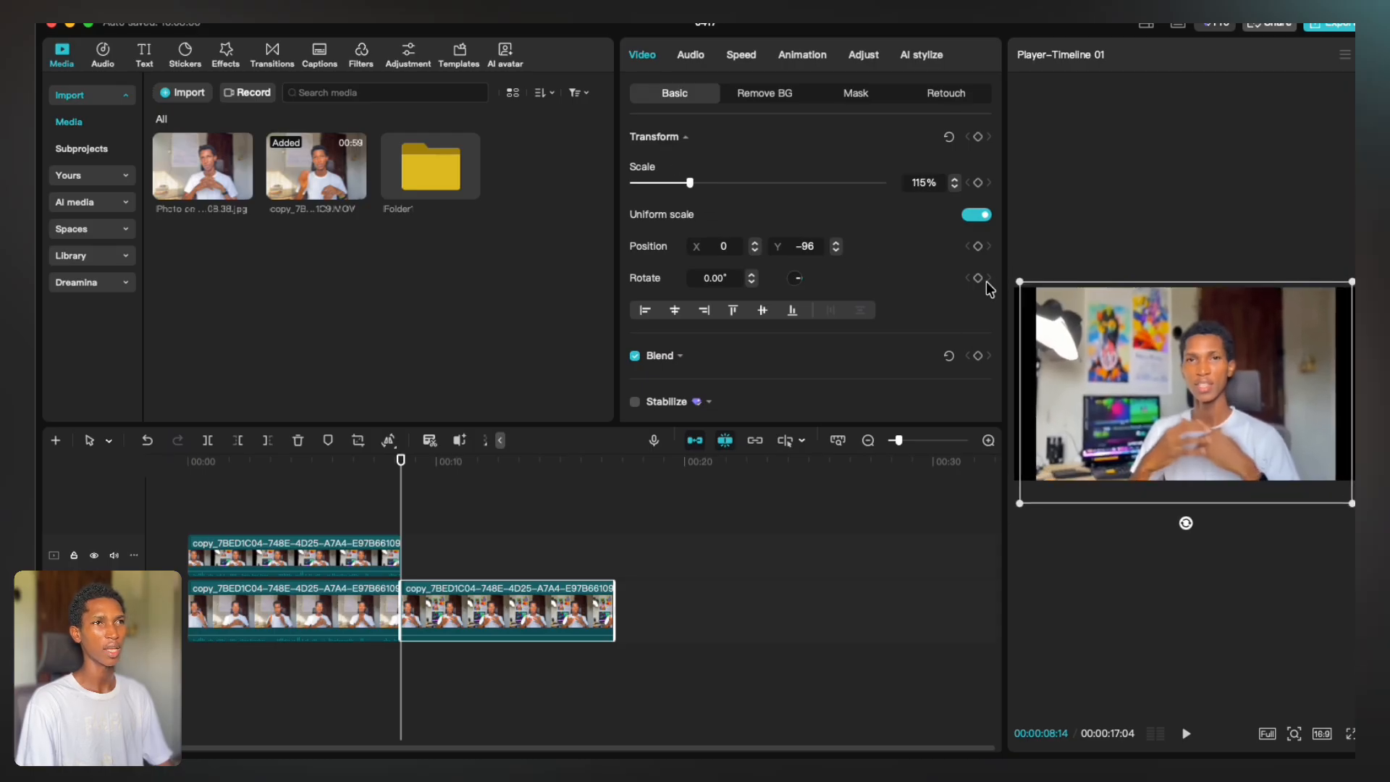
drag(694, 188, 702, 189)
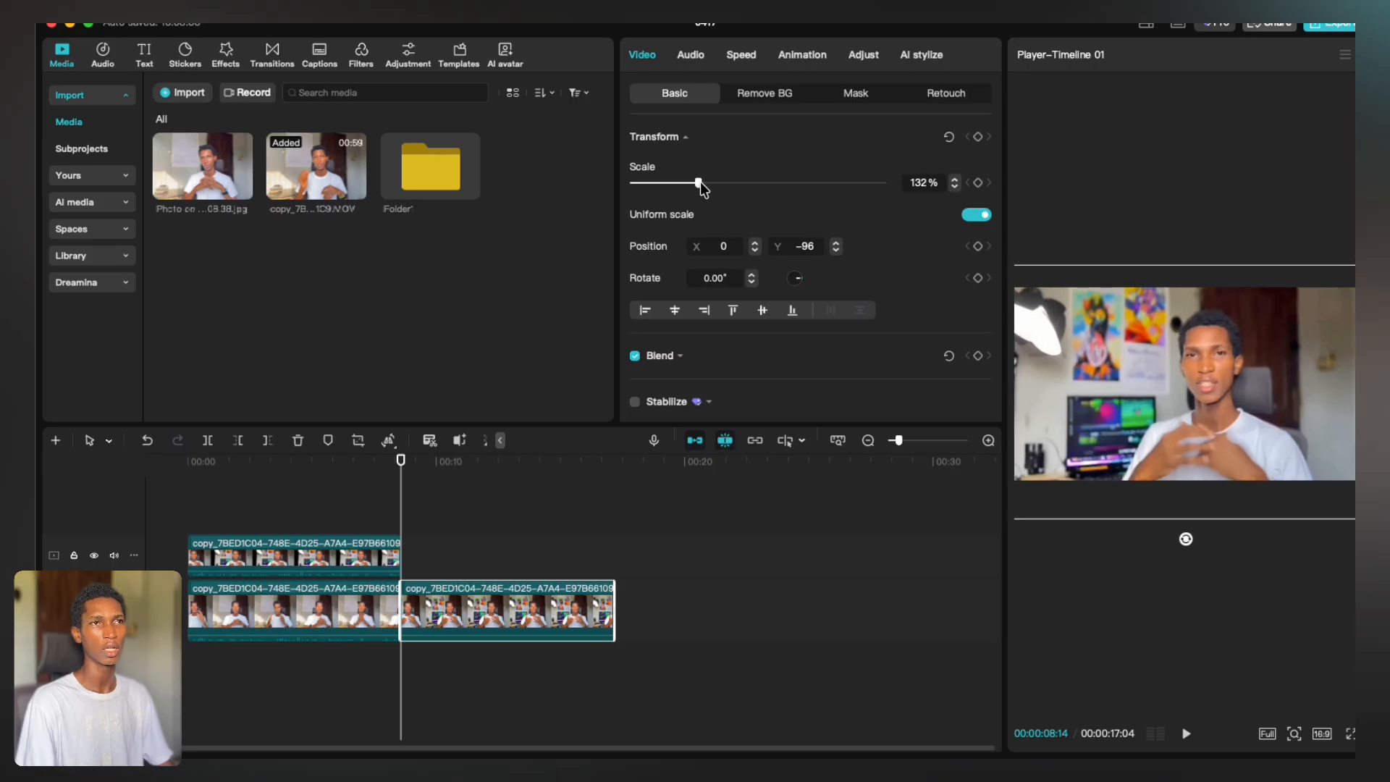
Compare the framing of the duplicated clip and the stacked clips in the 16:9 canvas
drag(433, 520, 529, 525)
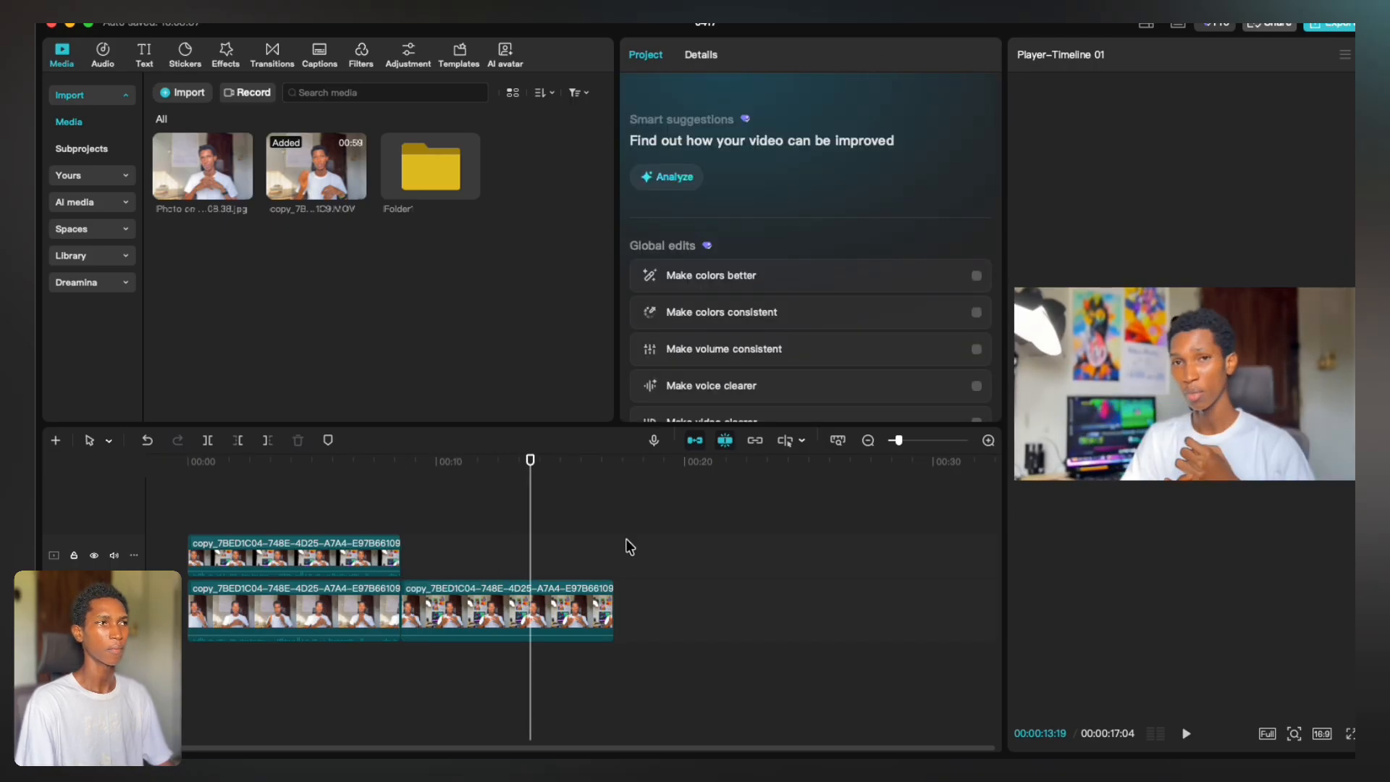
drag(453, 517, 607, 523)
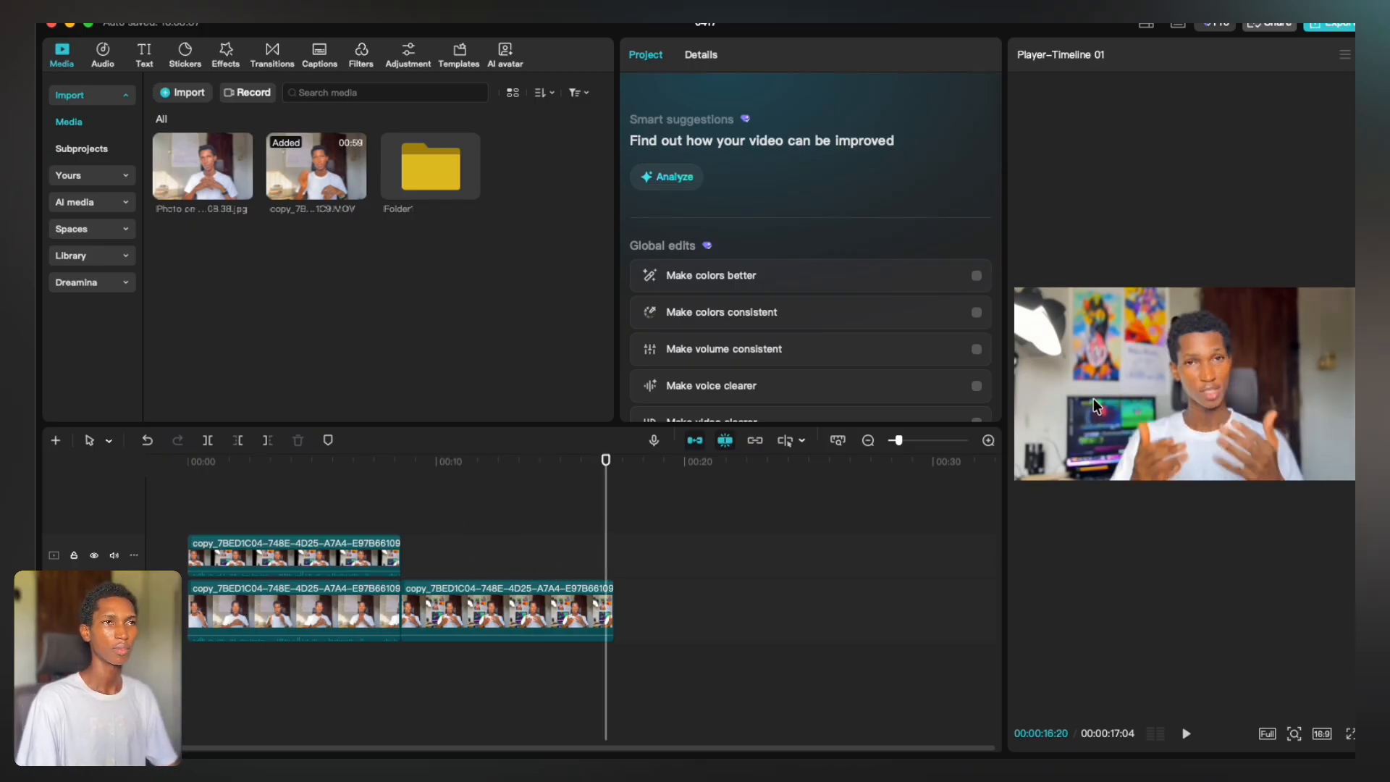
drag(453, 519, 518, 519)
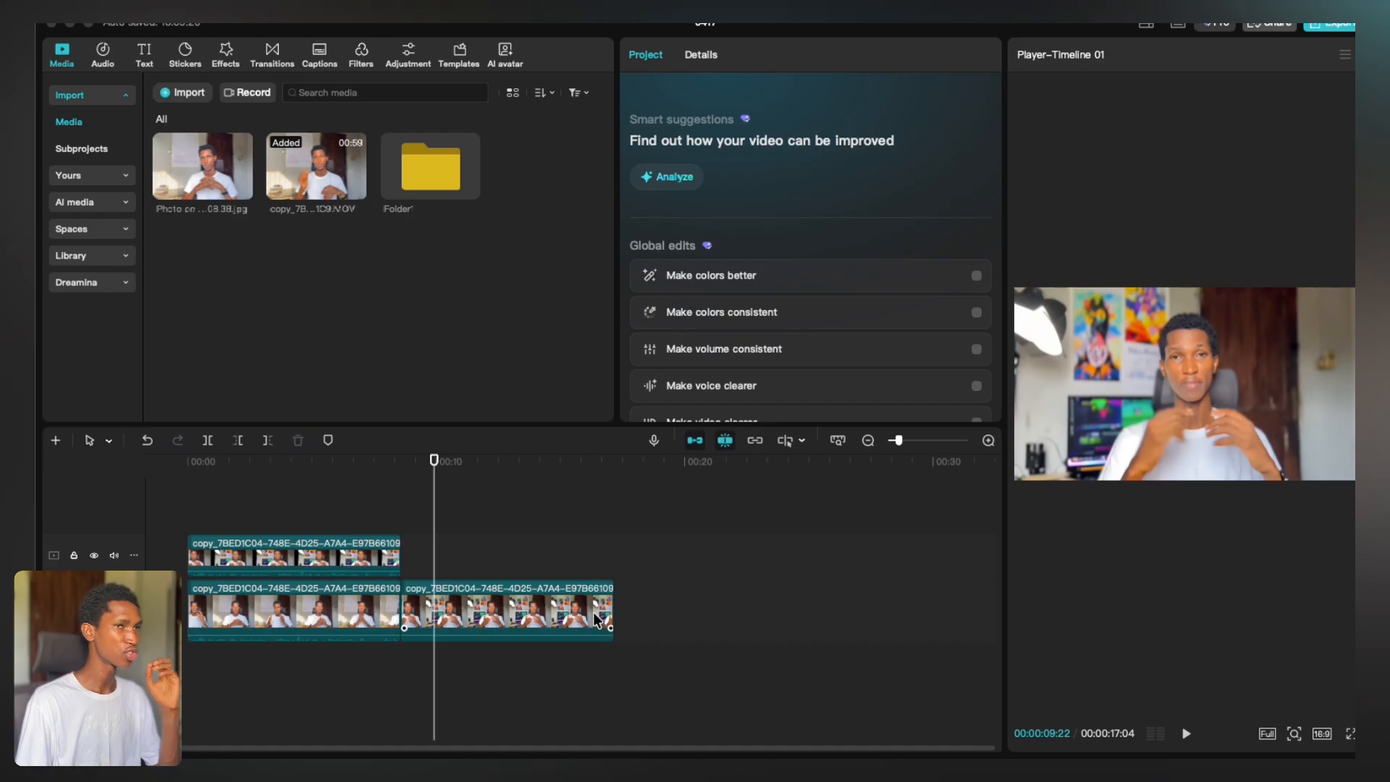
click(479, 467)
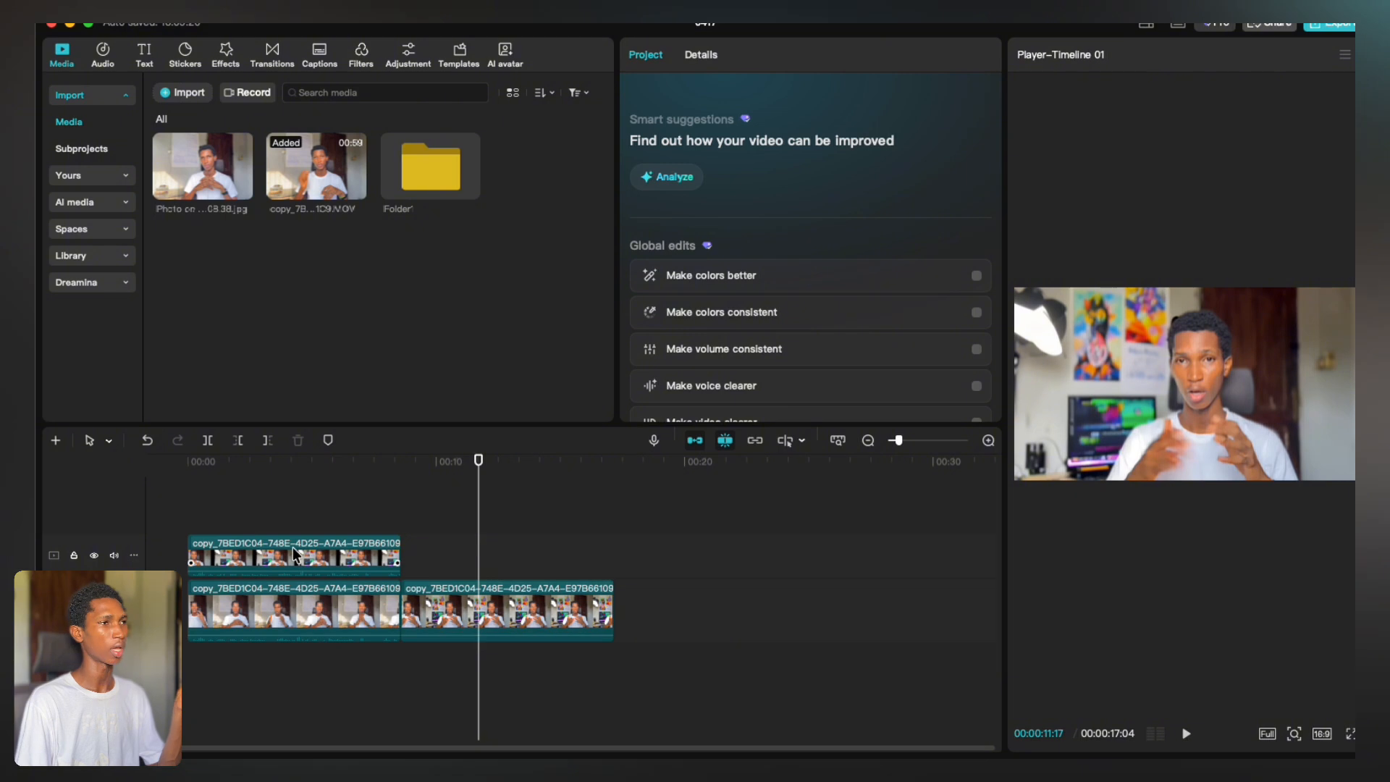
click(274, 469)
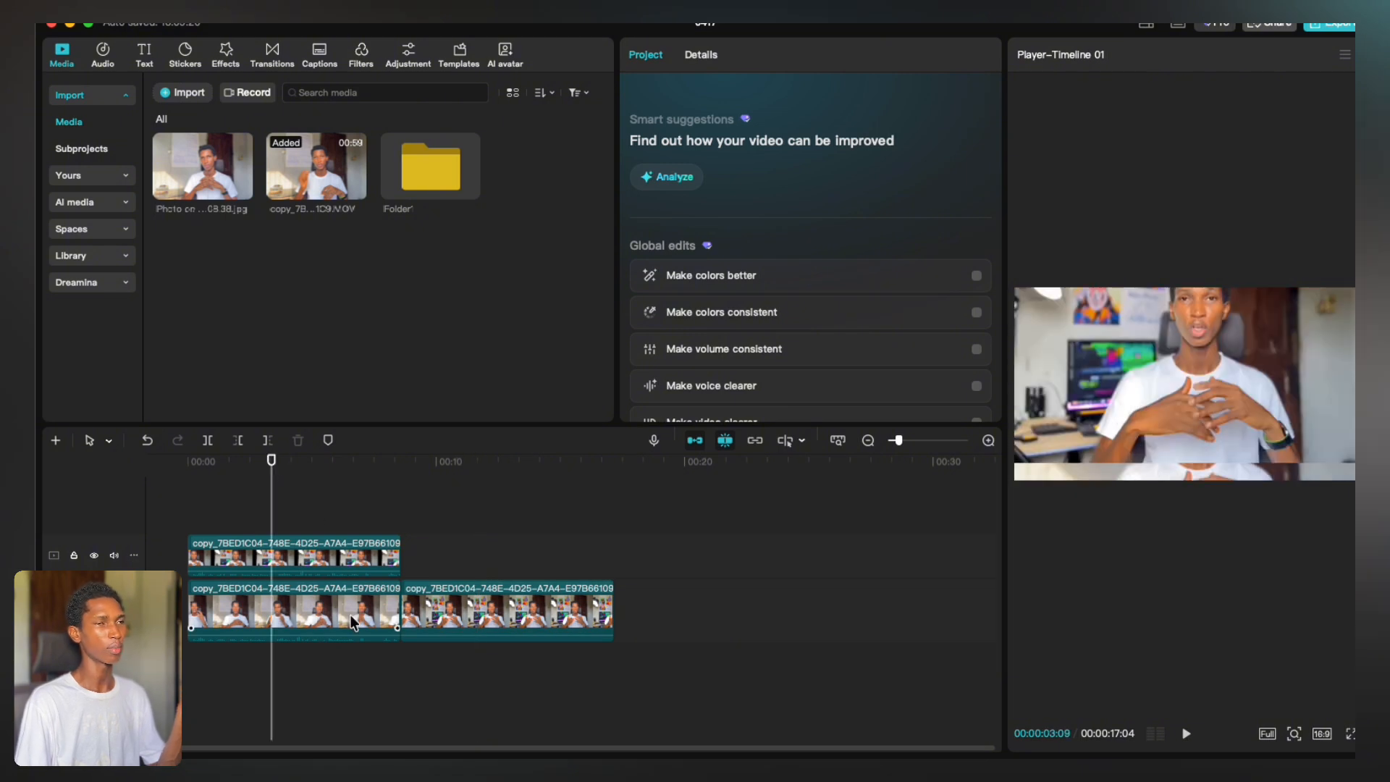
Switch the canvas aspect ratio back to 9:16 and check the duplicated clip's framing
click(1323, 734)
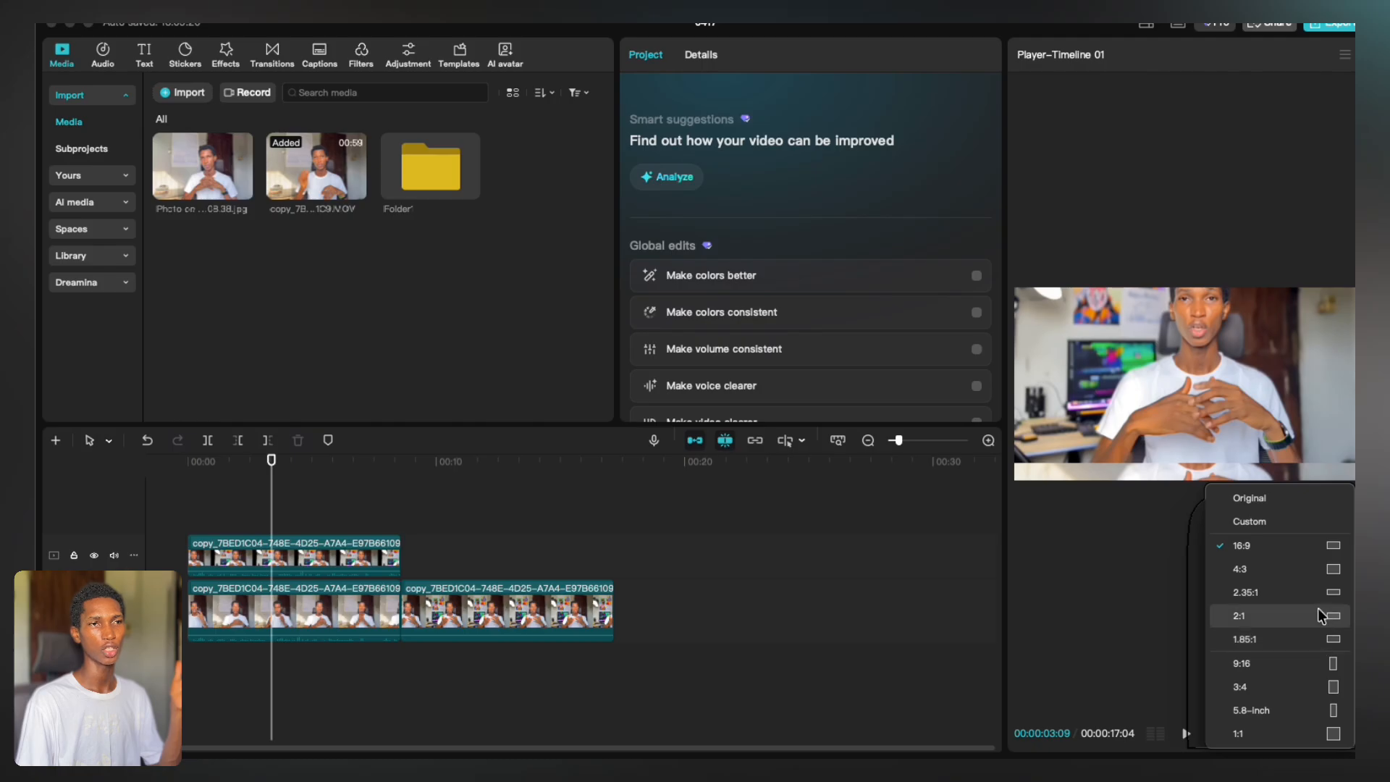
click(1318, 662)
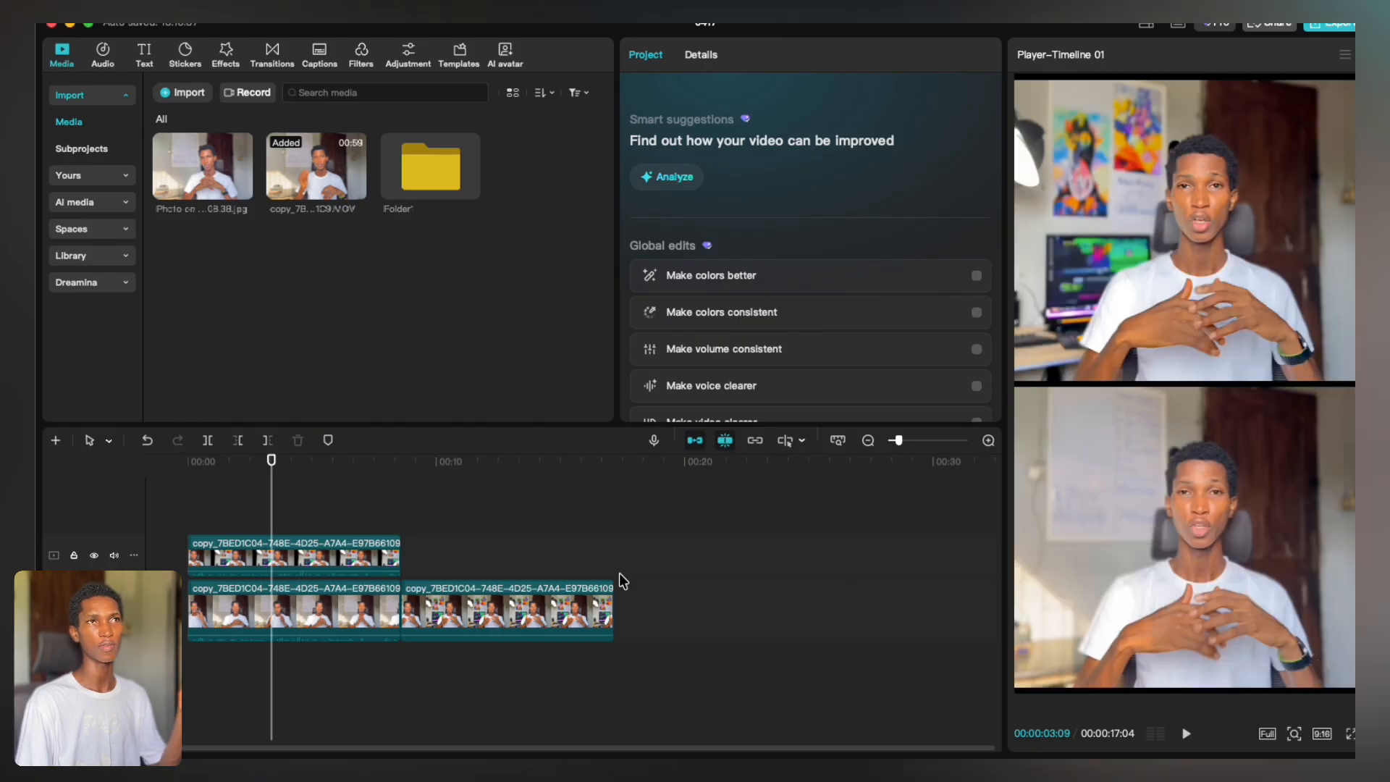
click(491, 480)
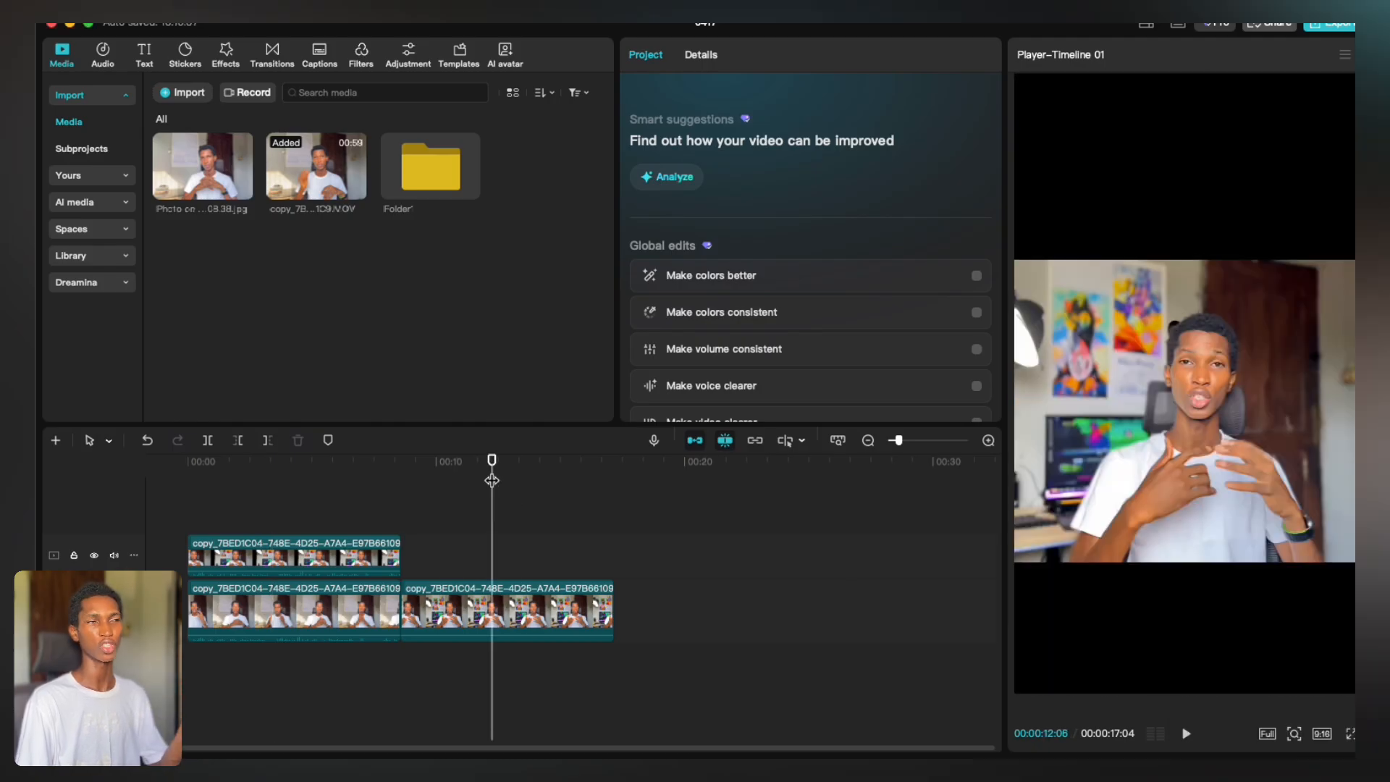
Create a second timeline and move the duplicated clip from Timeline 01 into it
click(56, 442)
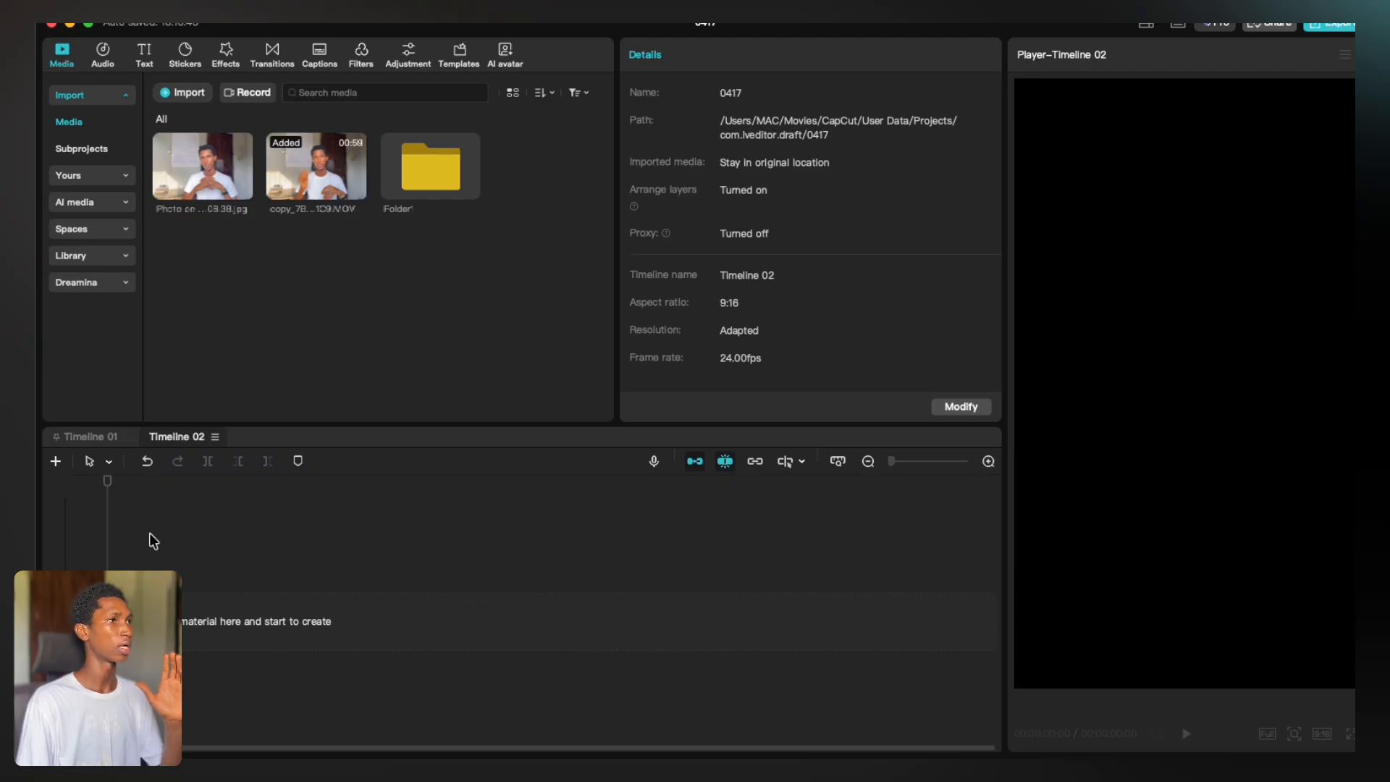
click(91, 439)
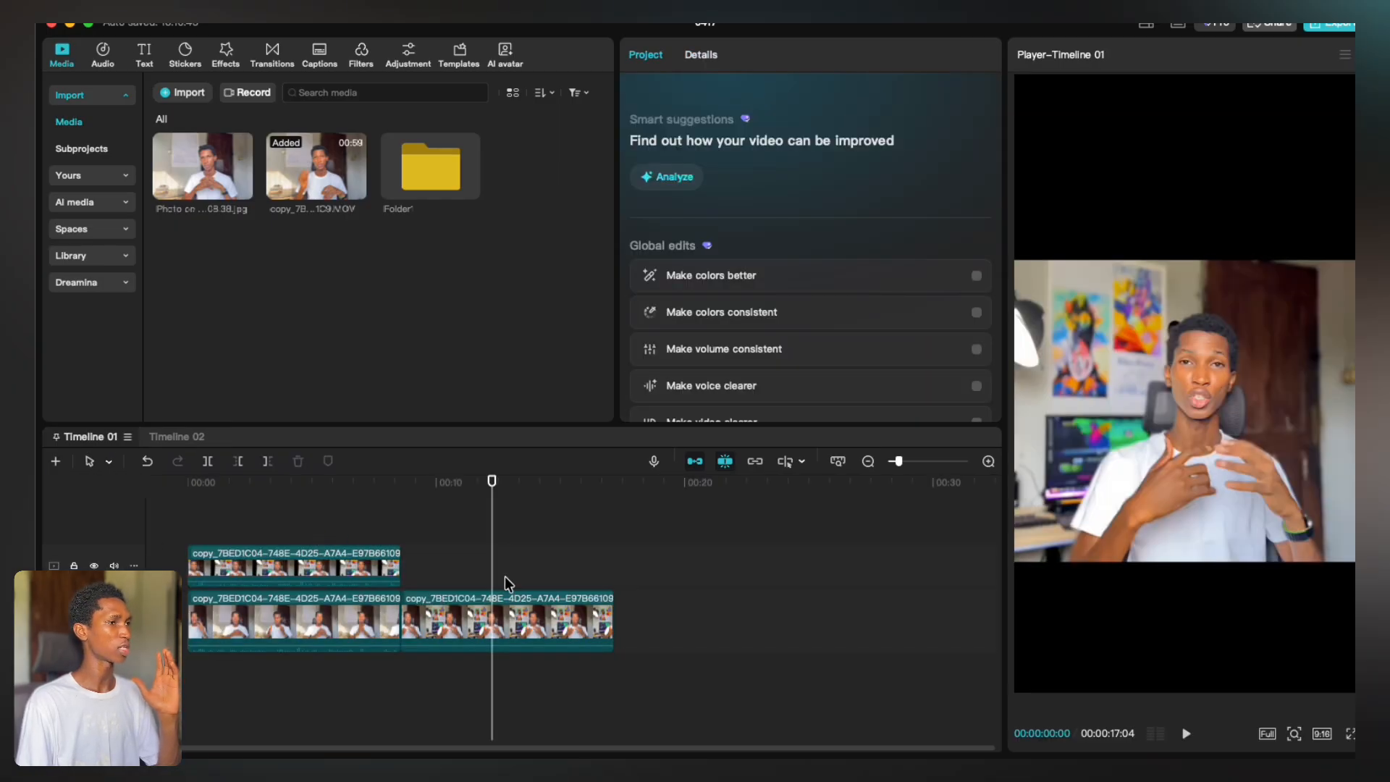
click(499, 615)
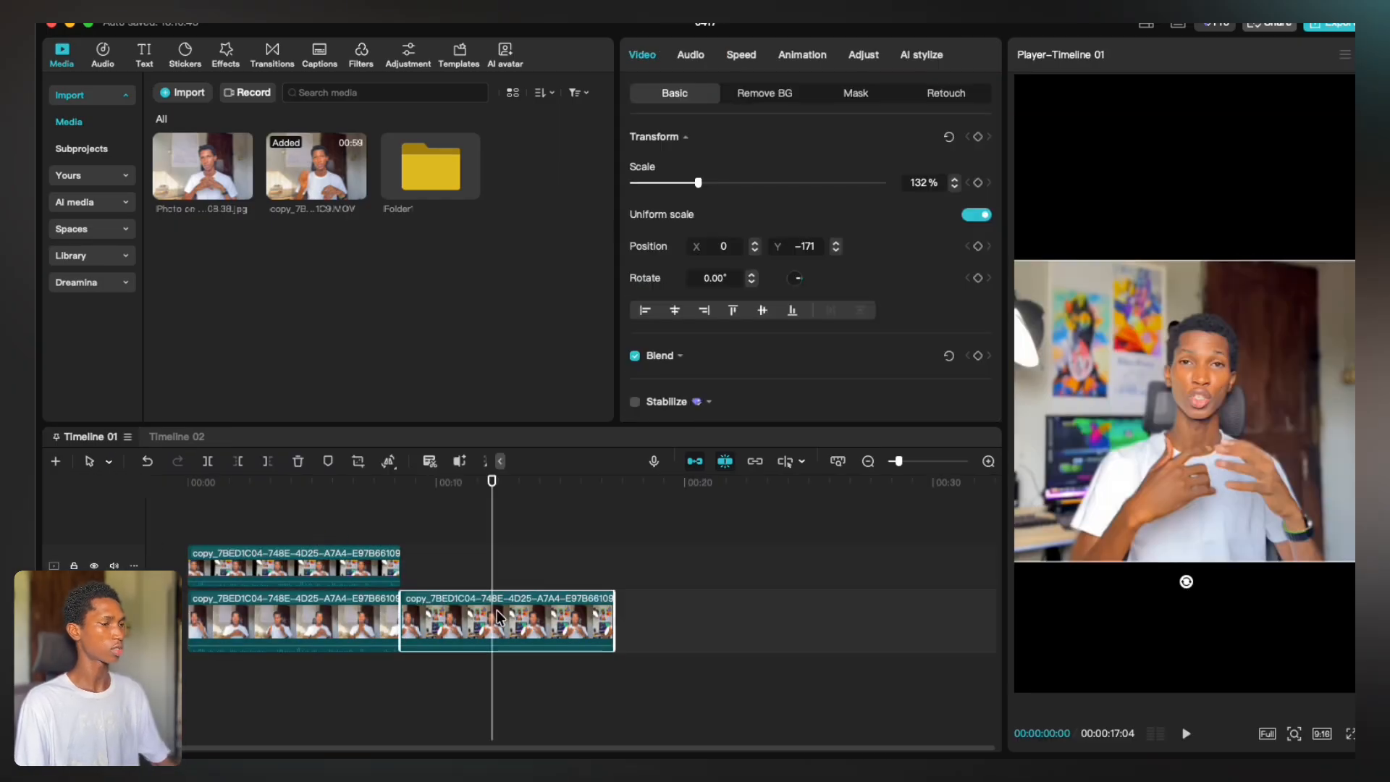
key(Delete)
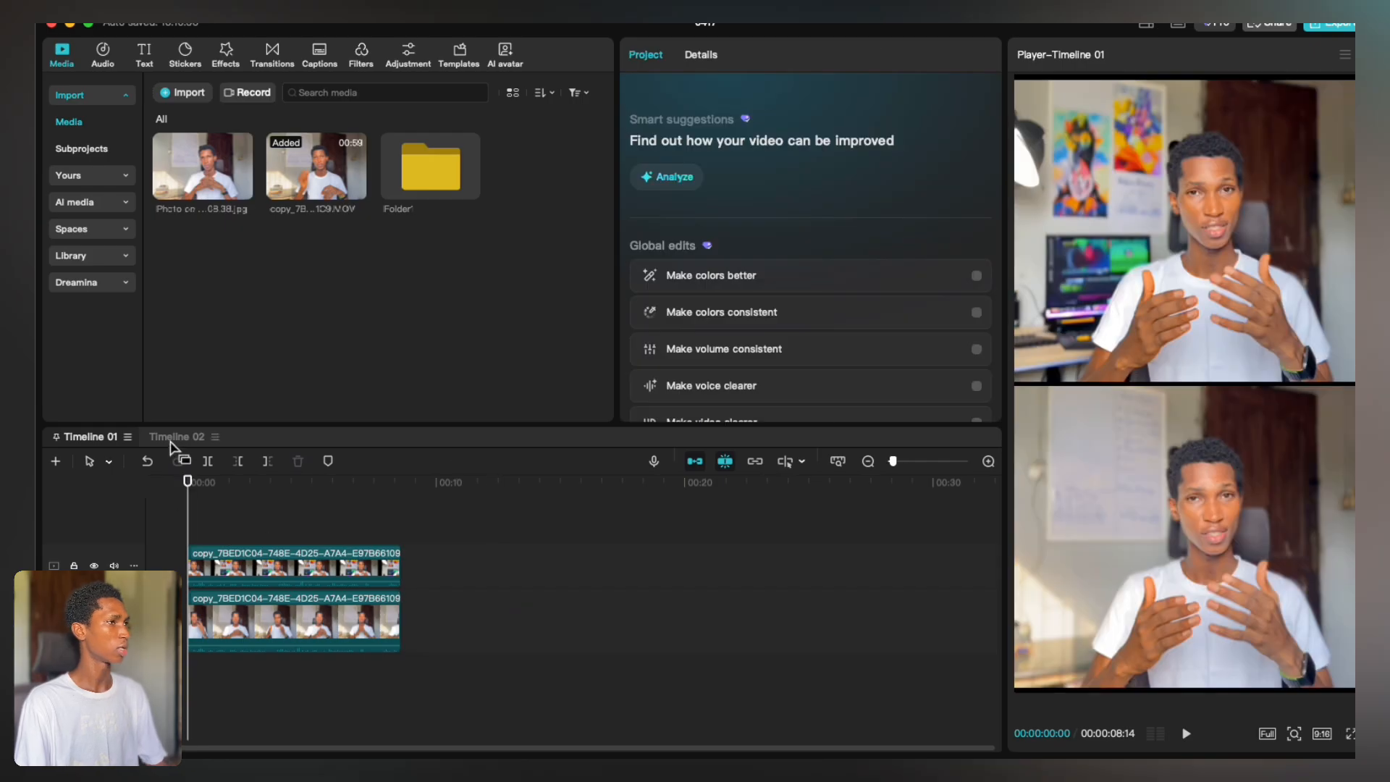
click(176, 437)
key(super+v)
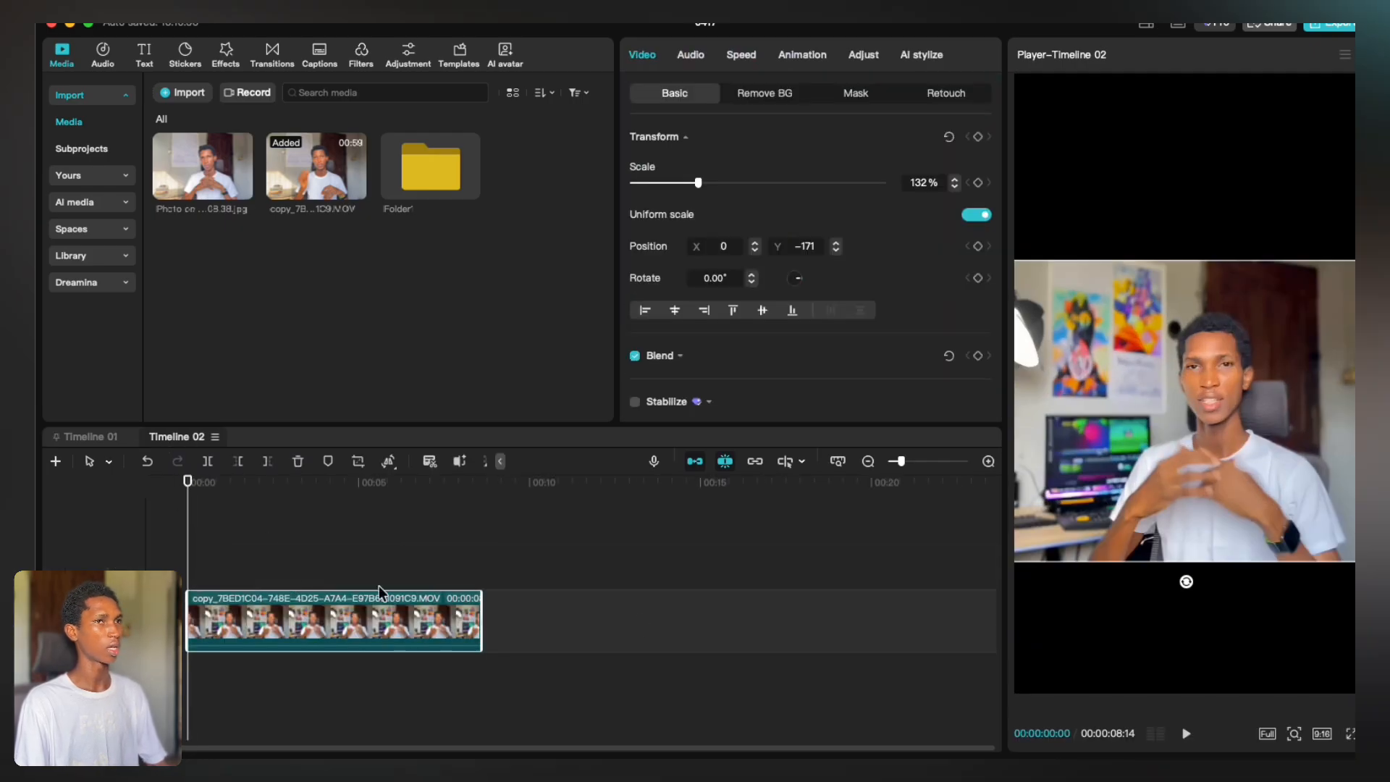
Set Timeline 02's aspect ratio to 16:9 and compare its preview with Timeline 01's
click(1343, 737)
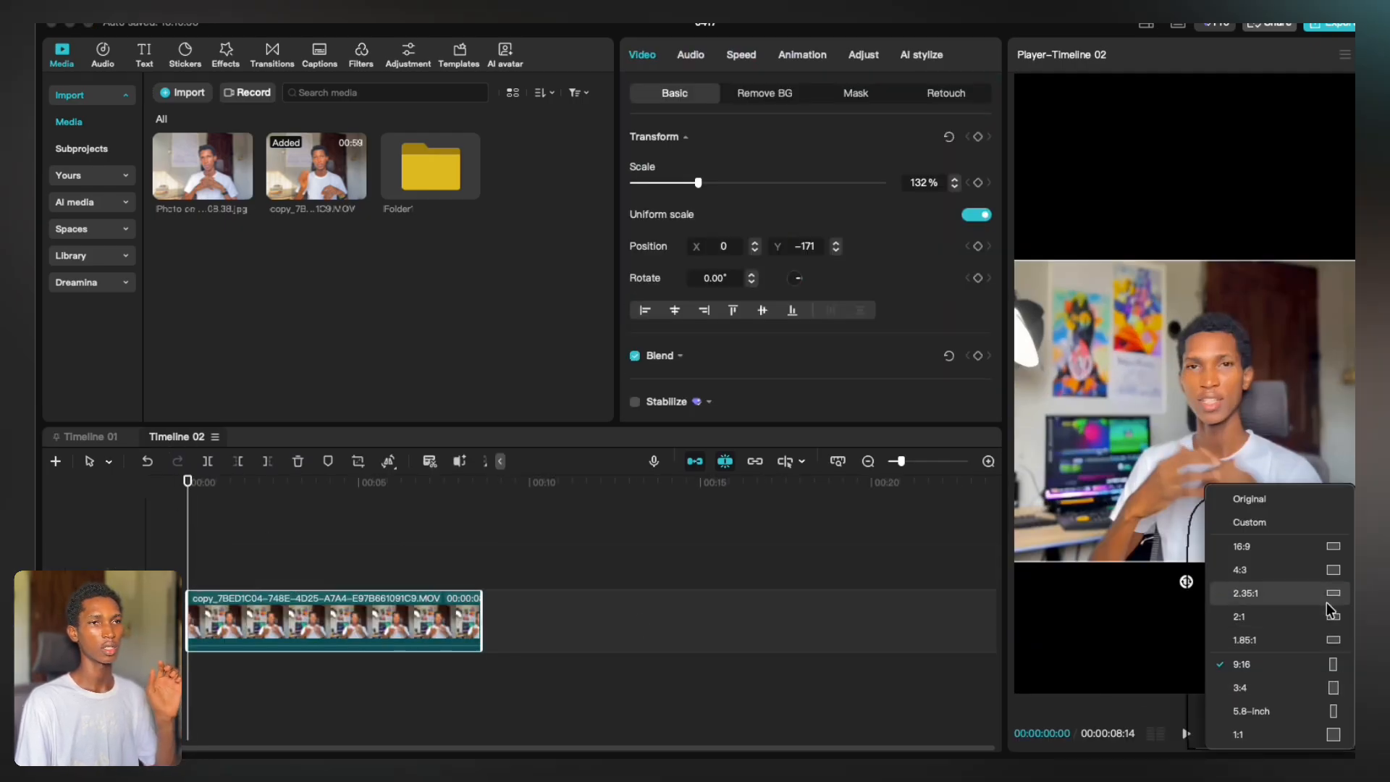
click(1331, 558)
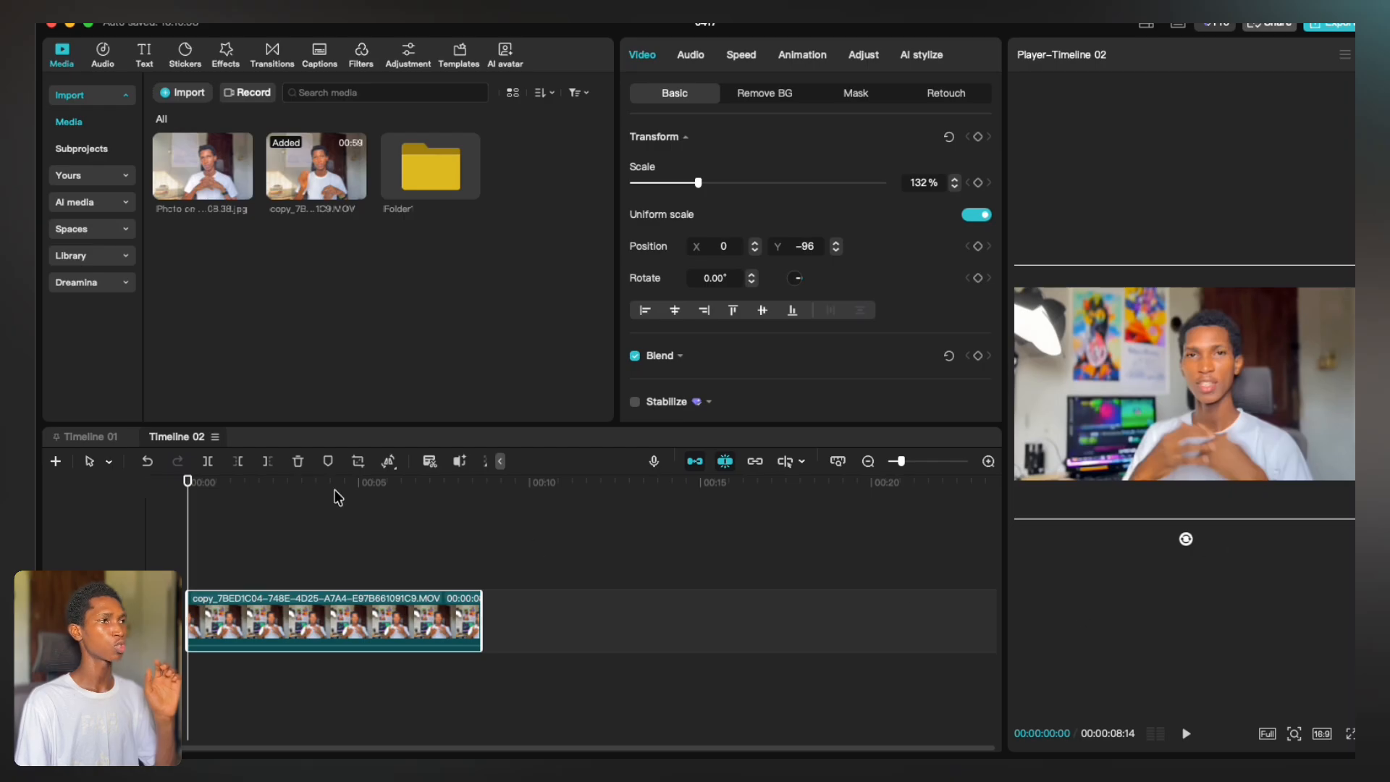
click(90, 437)
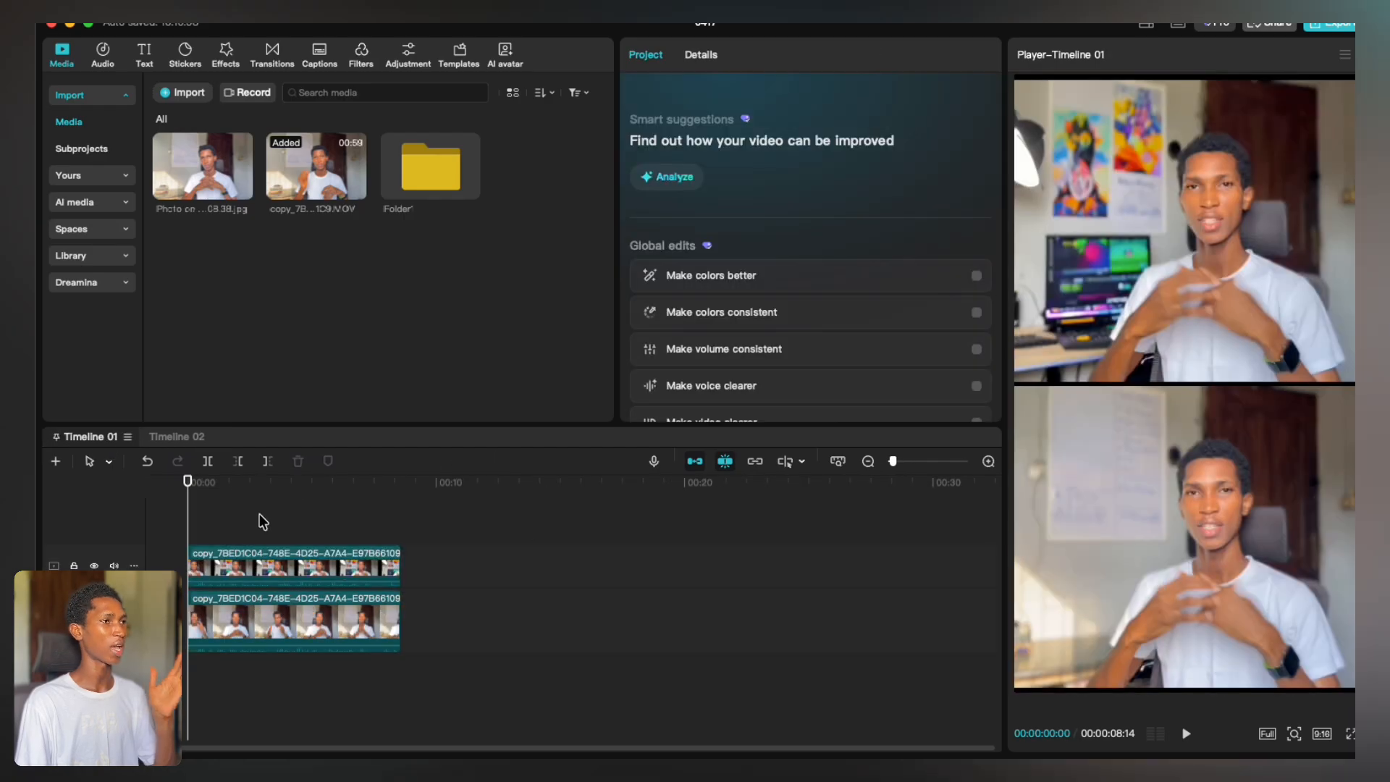
click(259, 482)
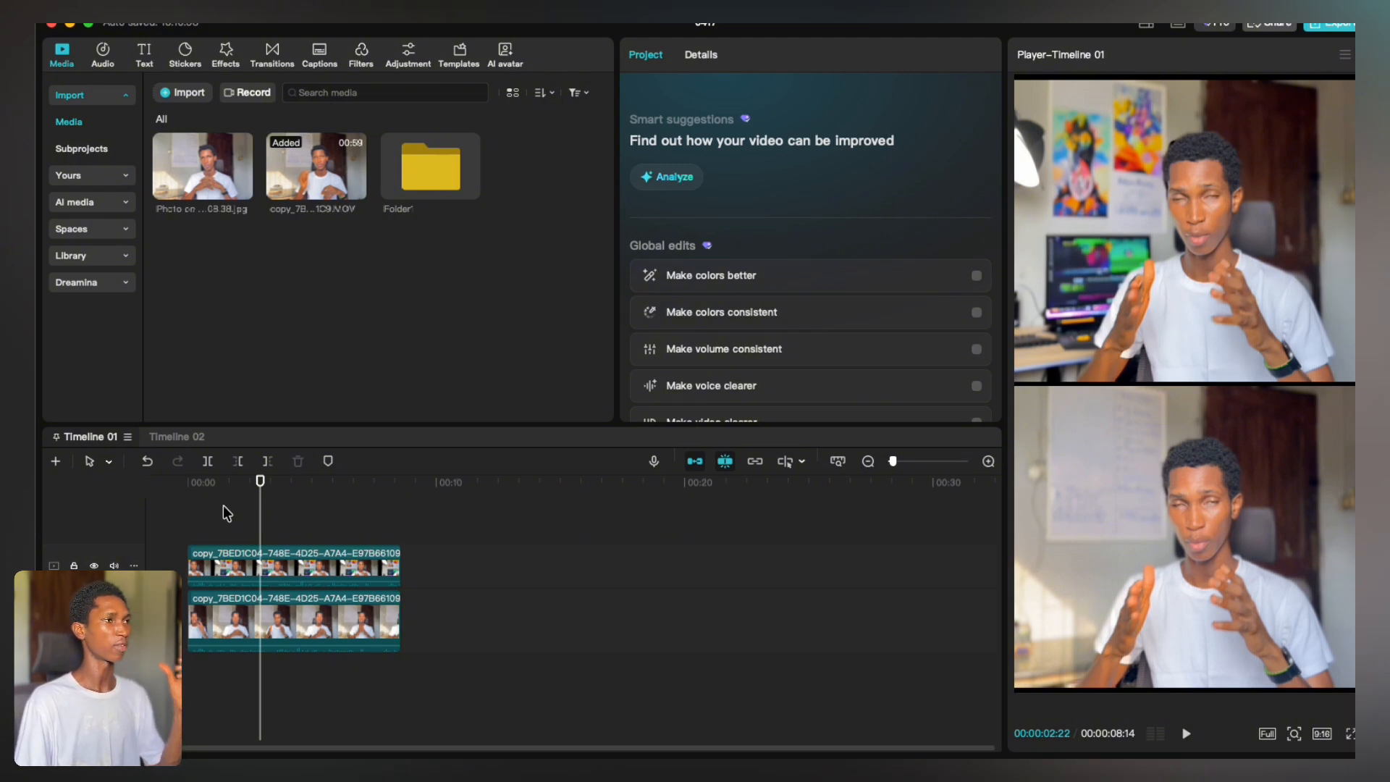
click(168, 438)
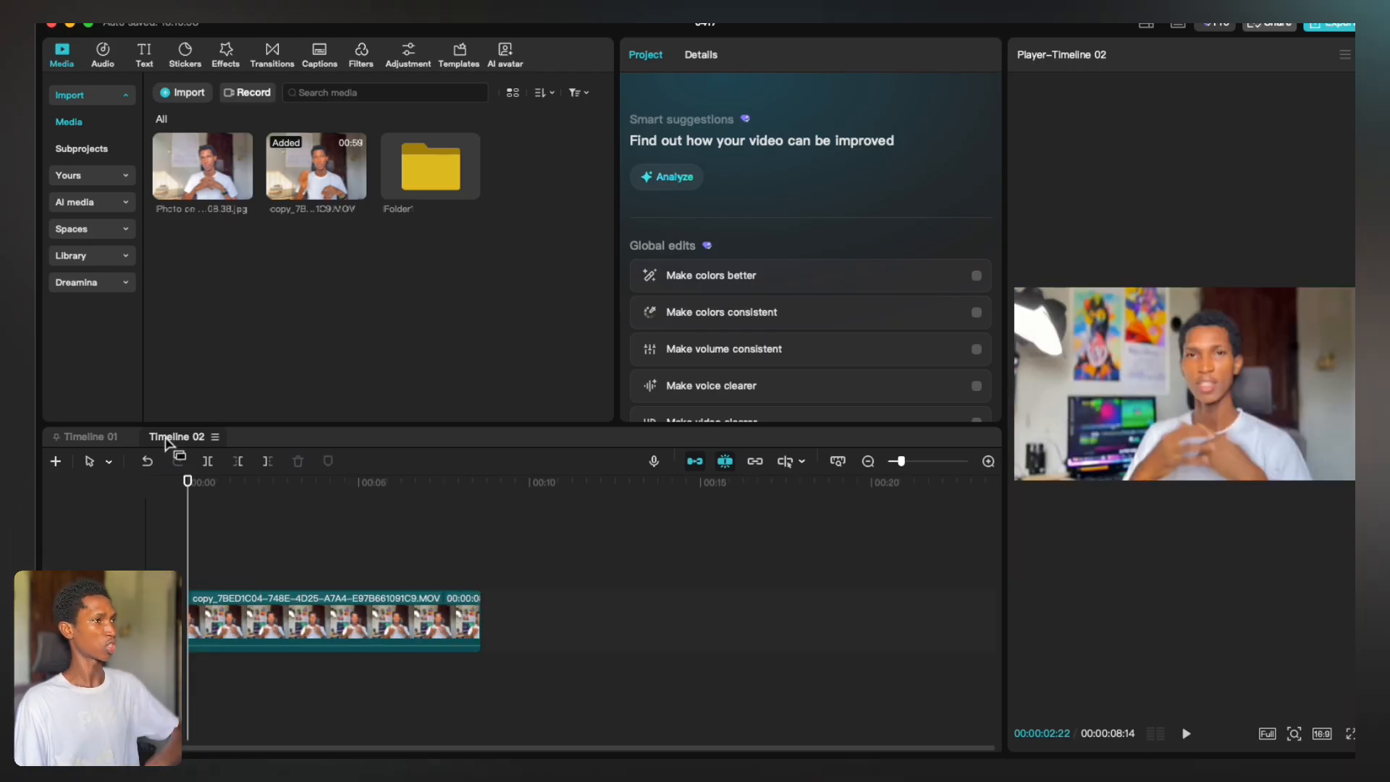
drag(296, 503, 394, 495)
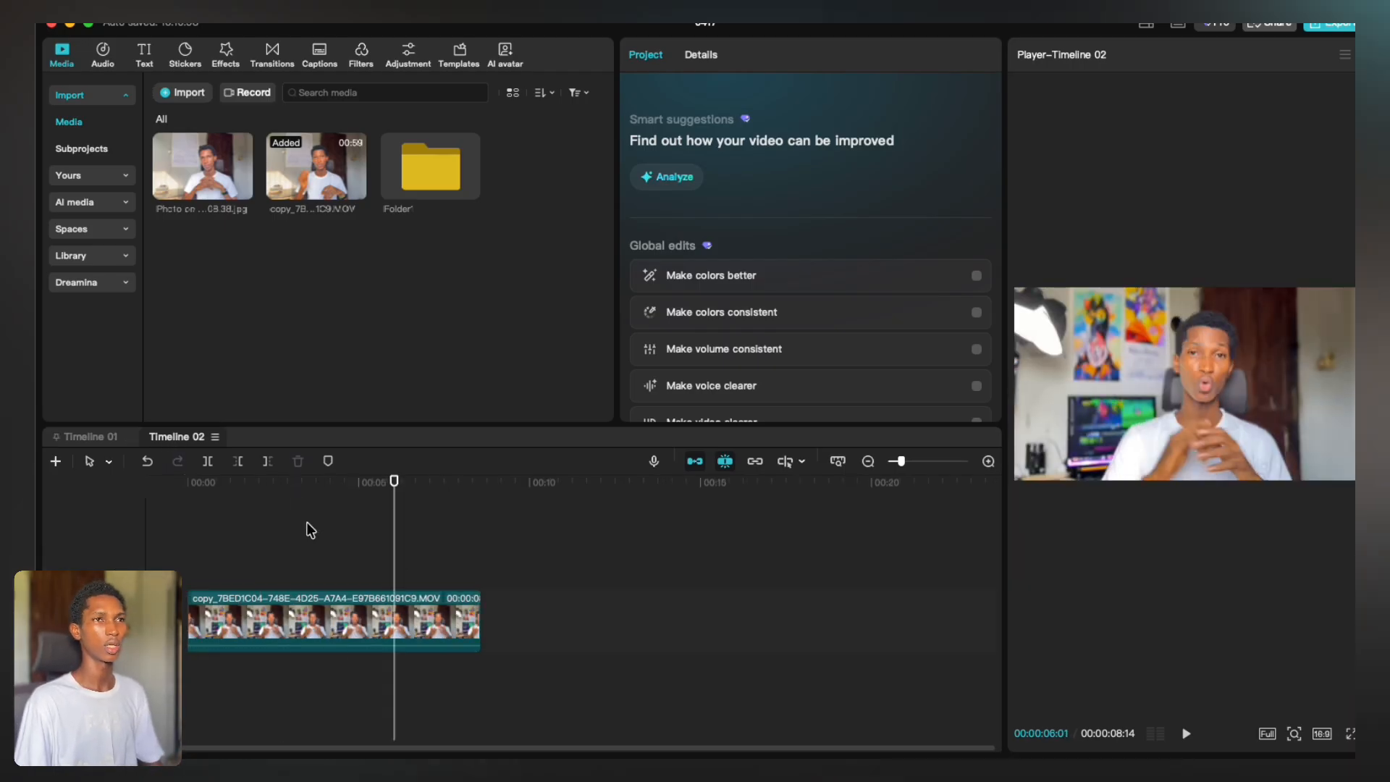
Rename Timeline 02 as LFC
click(215, 437)
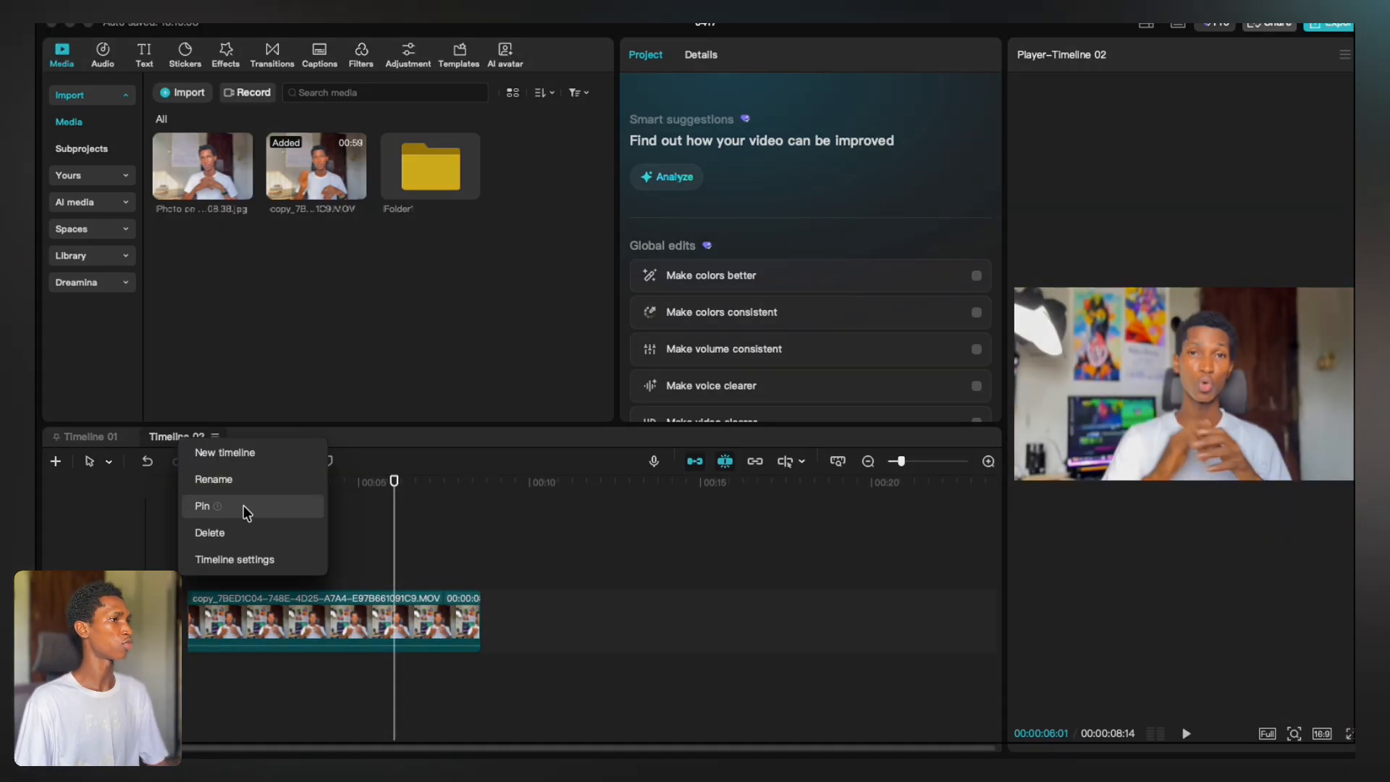
click(249, 481)
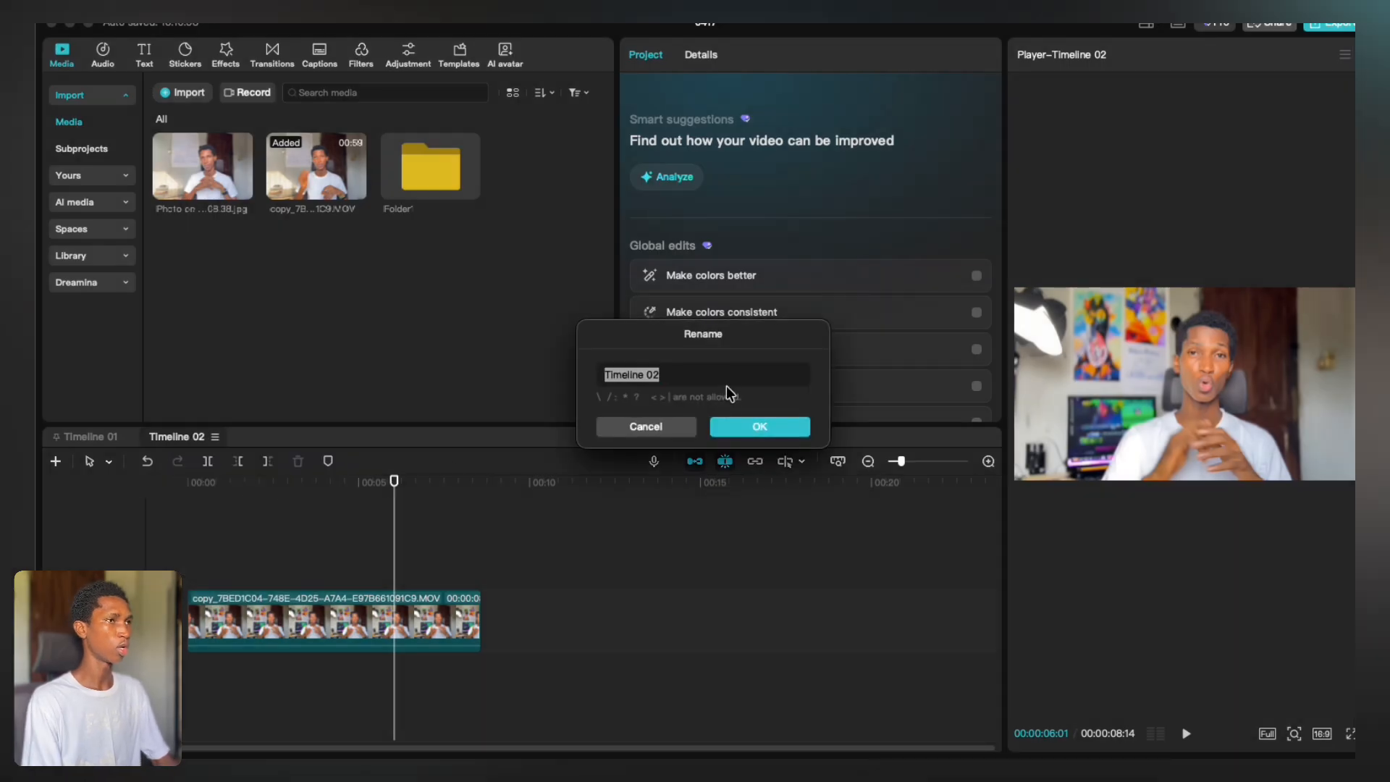
text(LFC)
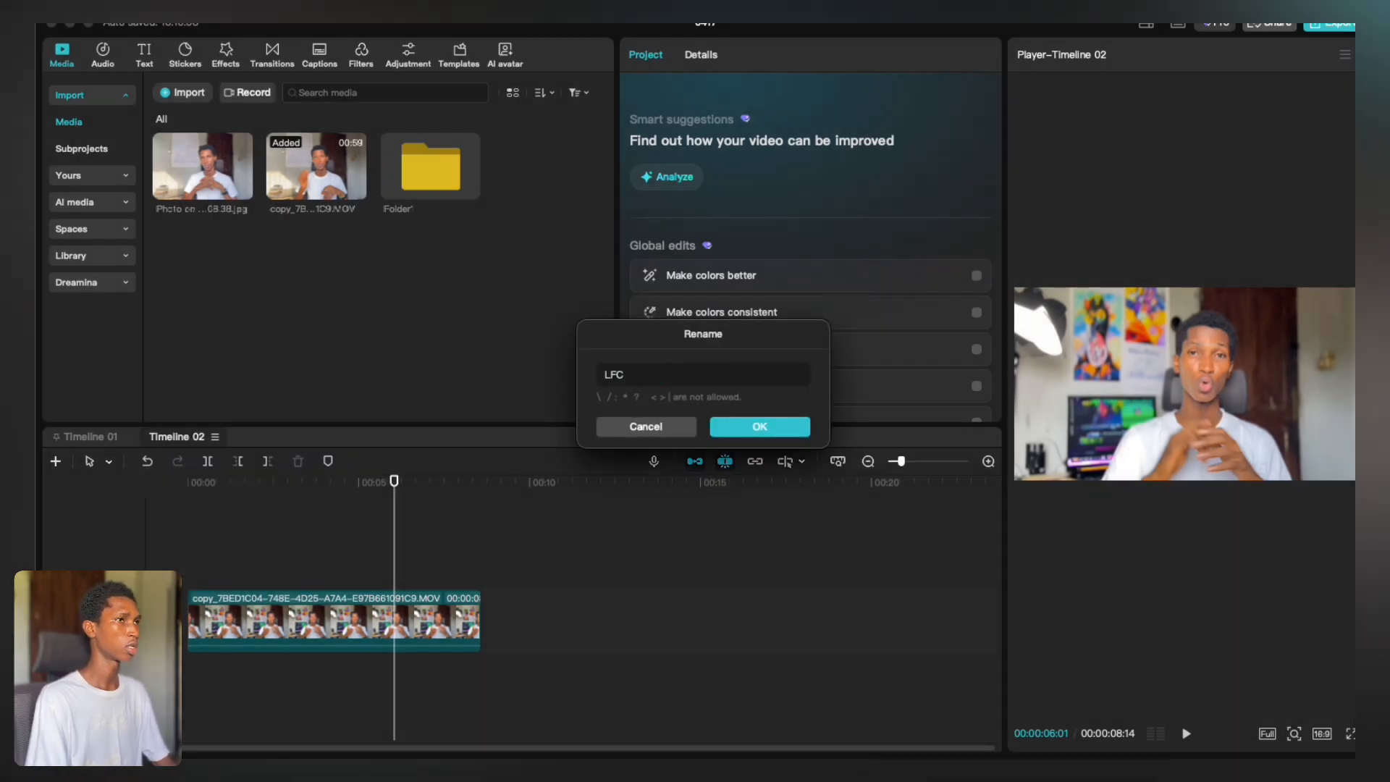
click(785, 428)
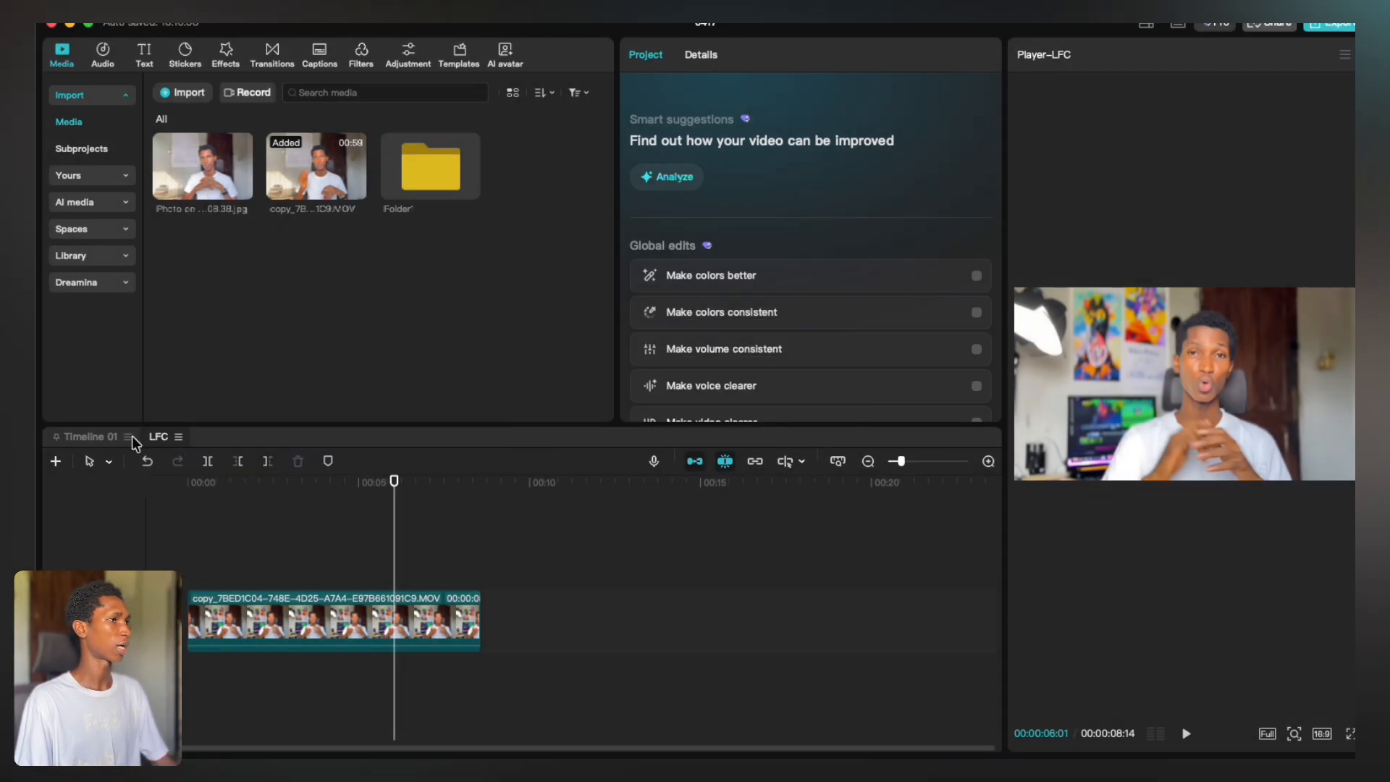
Rename Timeline 01 as SFC
right_click(73, 437)
click(125, 481)
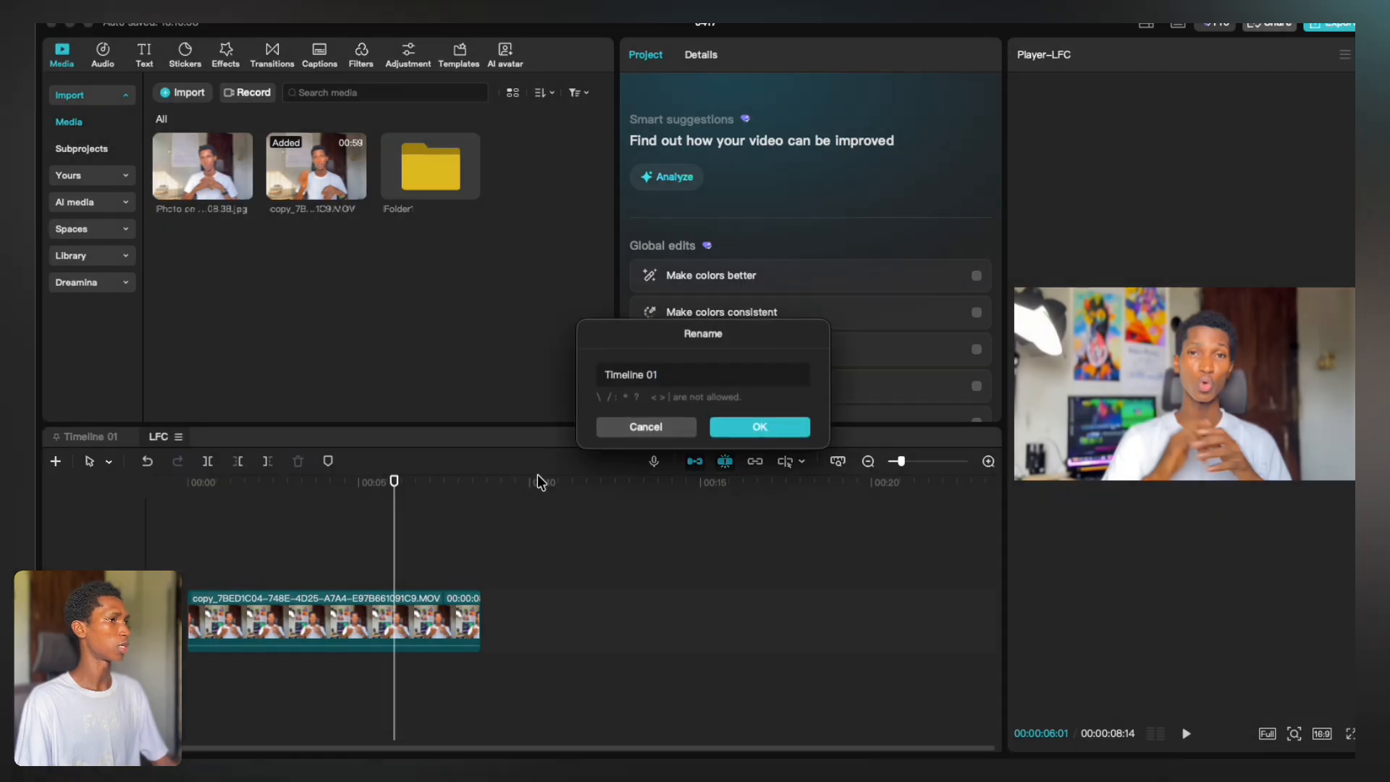
text(SFC)
click(788, 433)
Open the SFC timeline and review its stacked clips along their full length
click(72, 436)
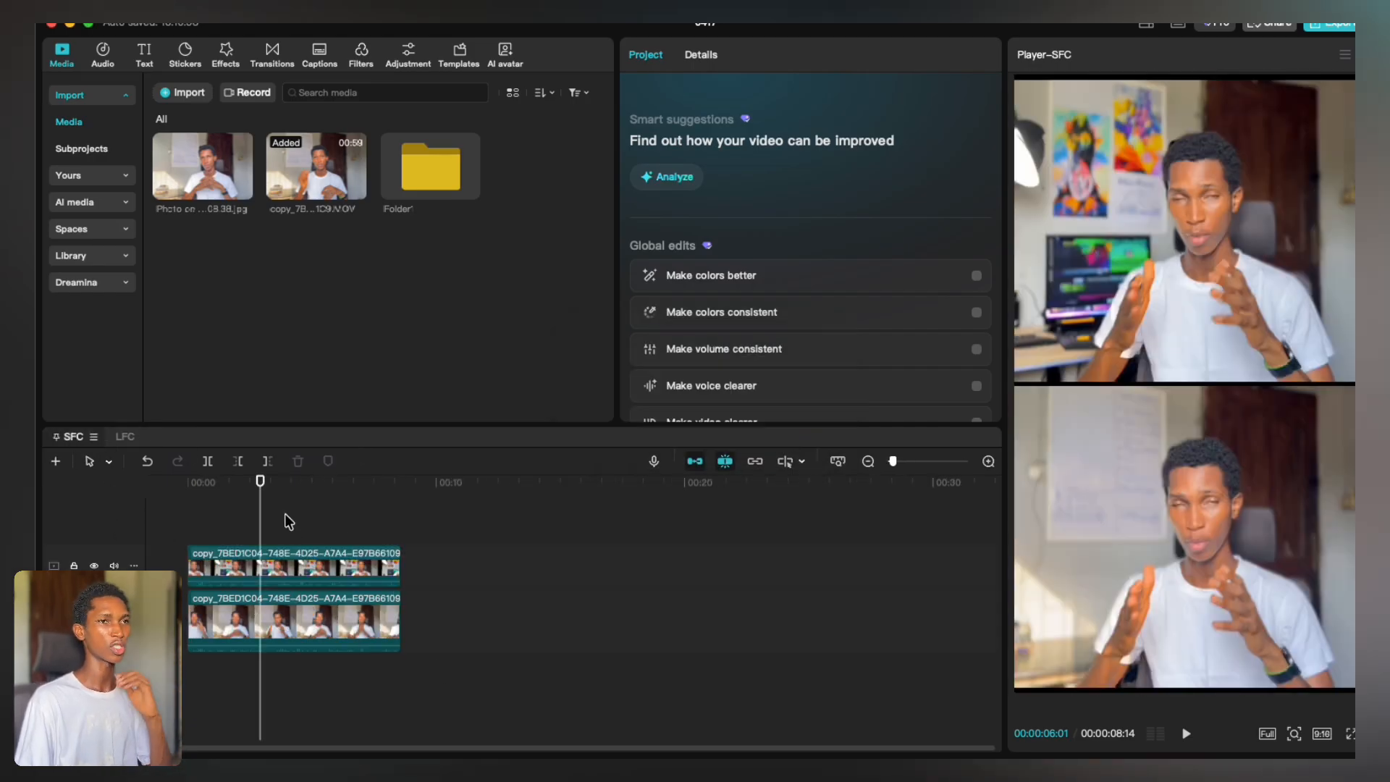
key(shift+z)
drag(340, 508, 788, 517)
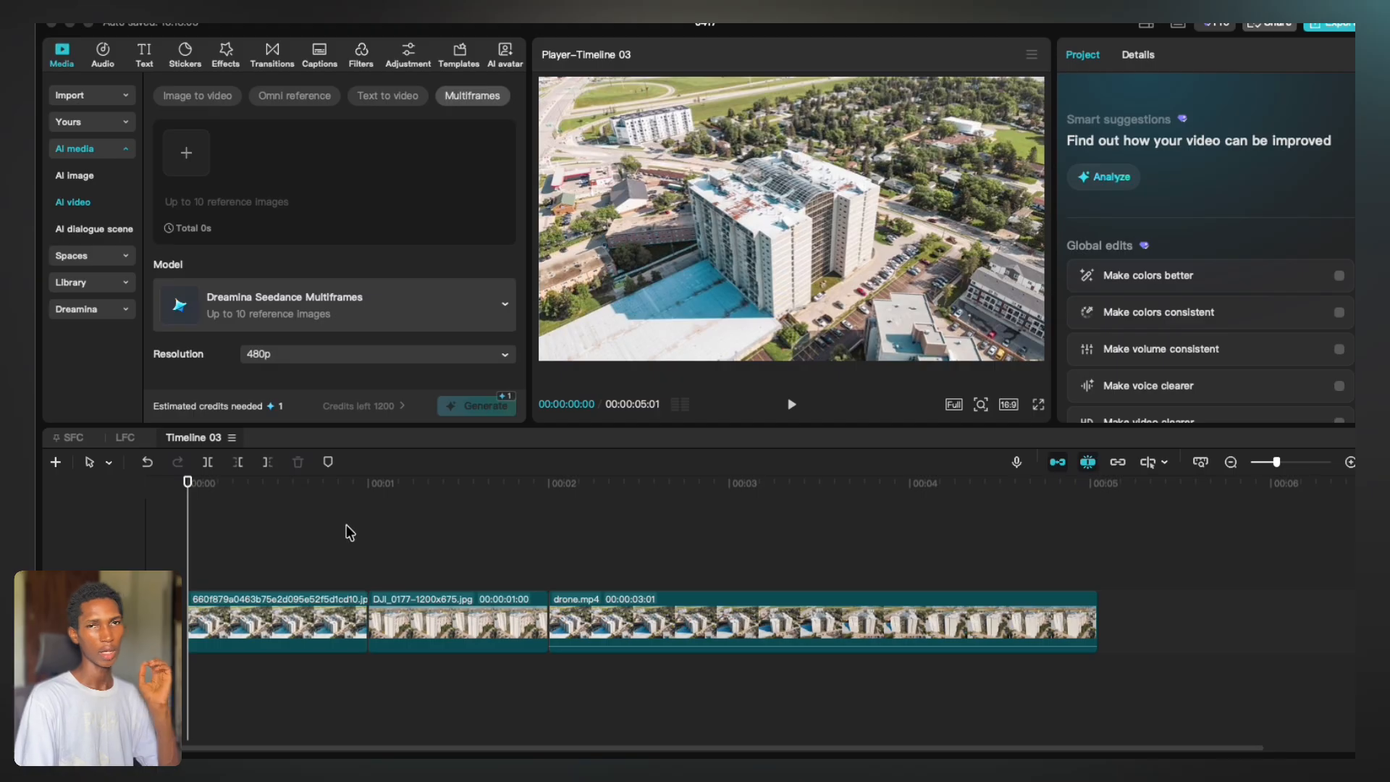
Play and scrub through Timeline 03 to compare its two building images with the drone.mp4 clip
click(285, 484)
drag(280, 499, 34, 509)
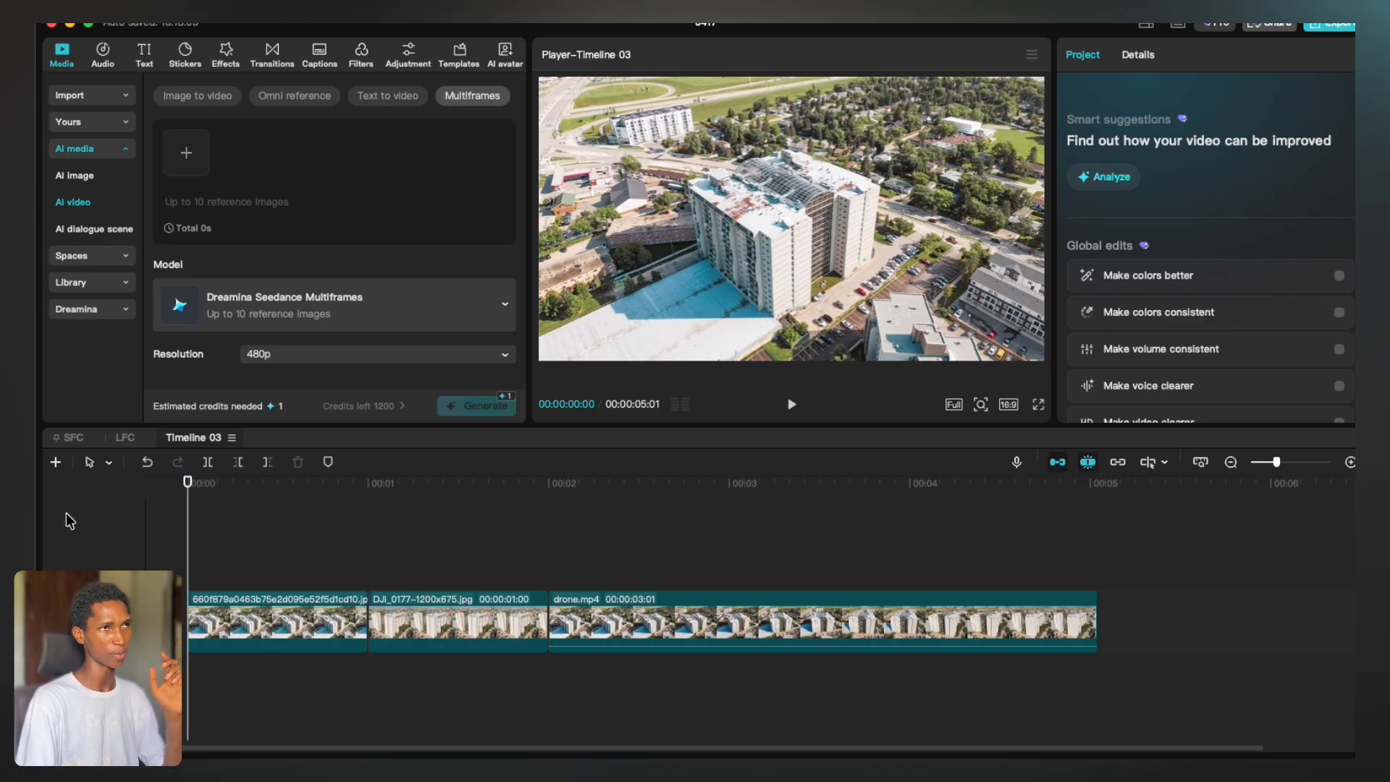
key(space)
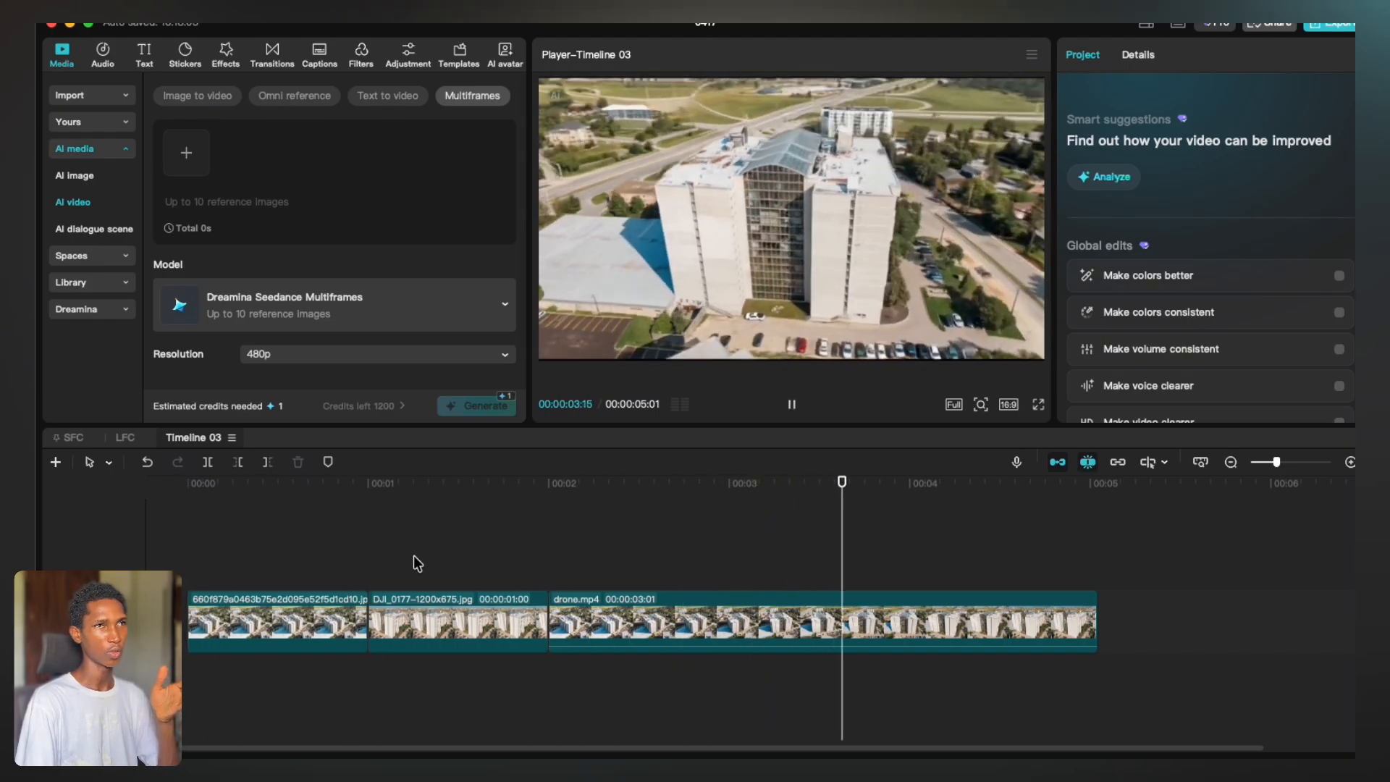
drag(278, 483, 601, 488)
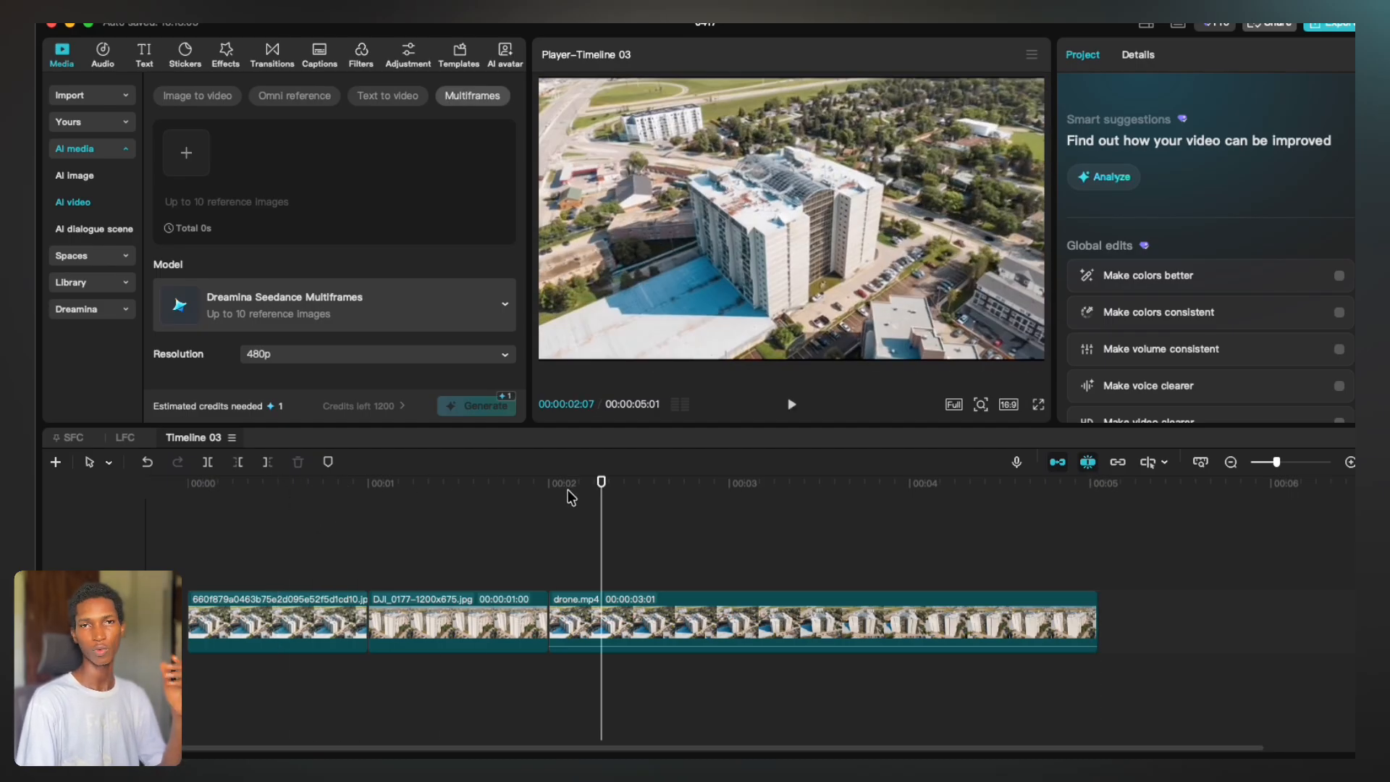
click(467, 497)
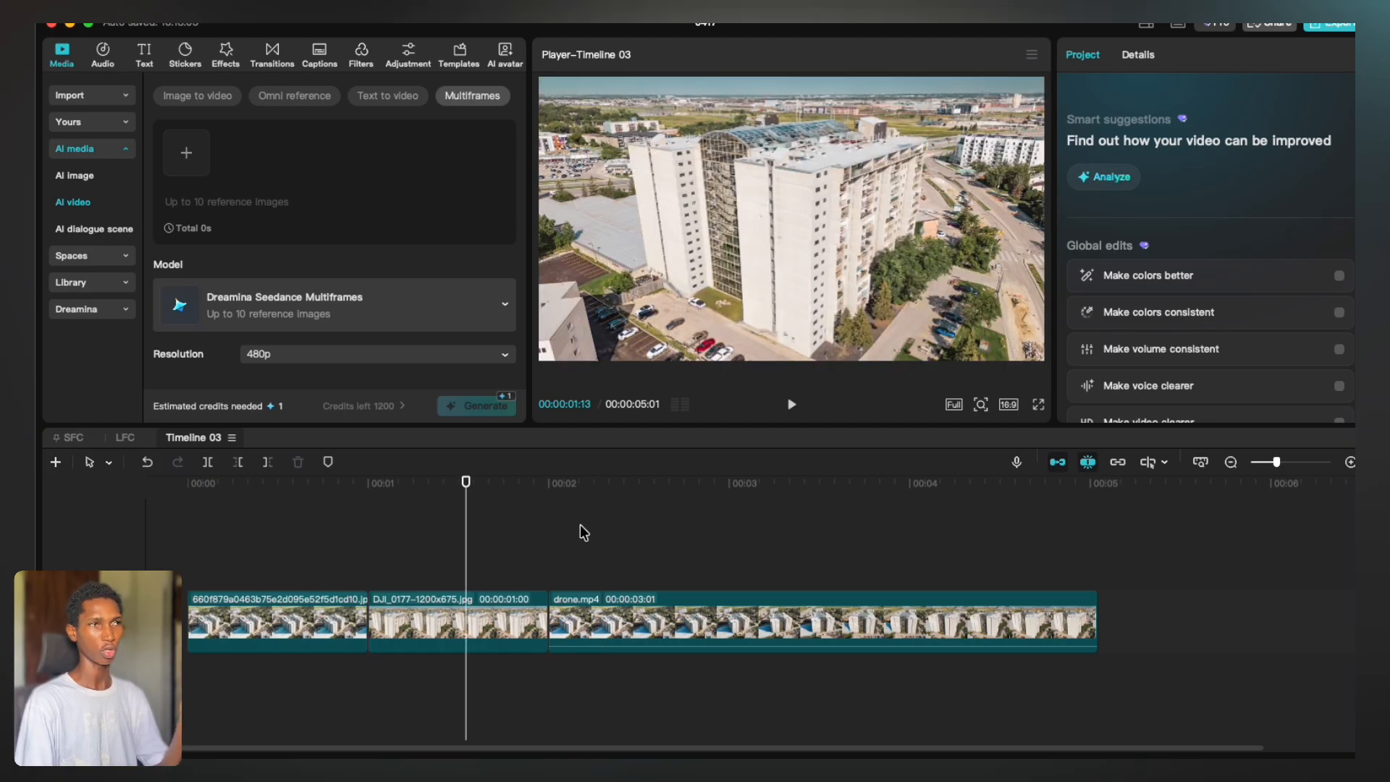
drag(264, 487, 1000, 477)
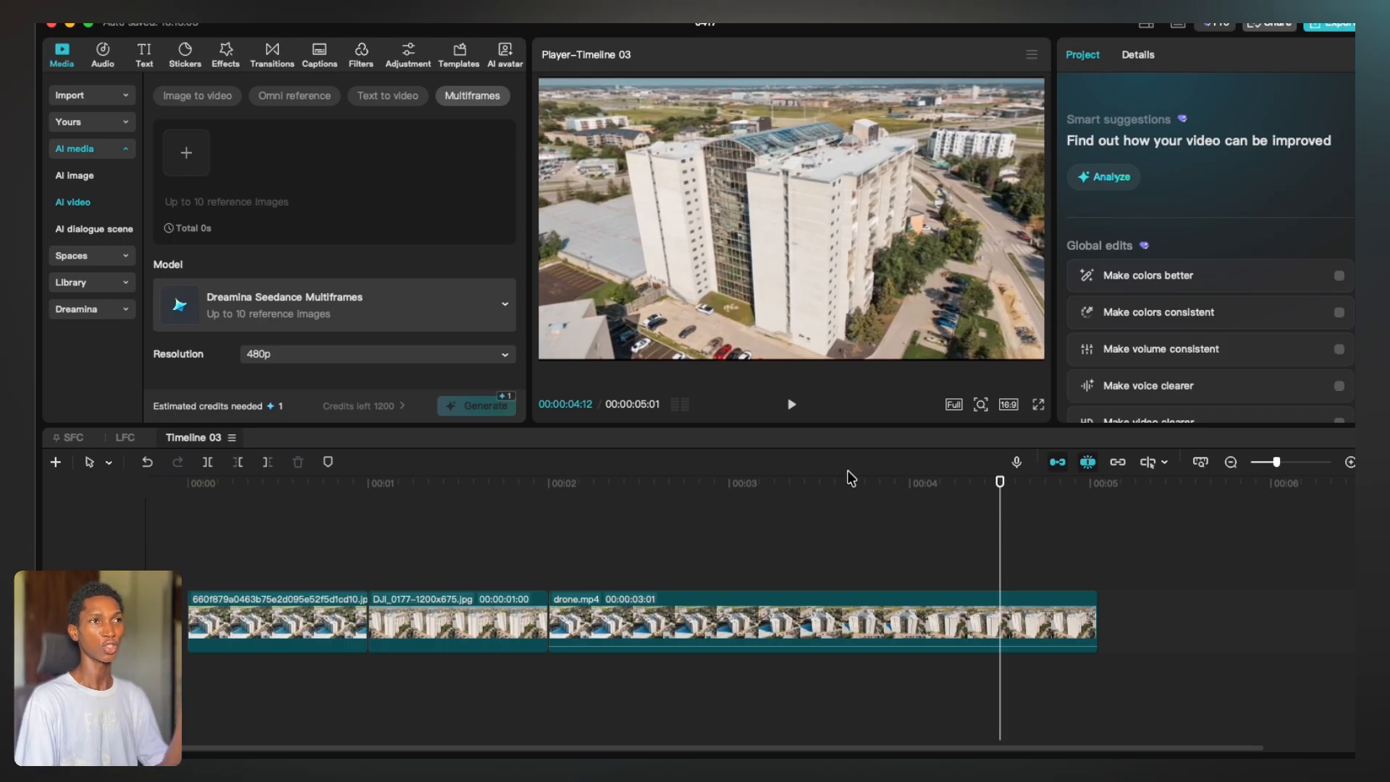
drag(716, 506, 1031, 497)
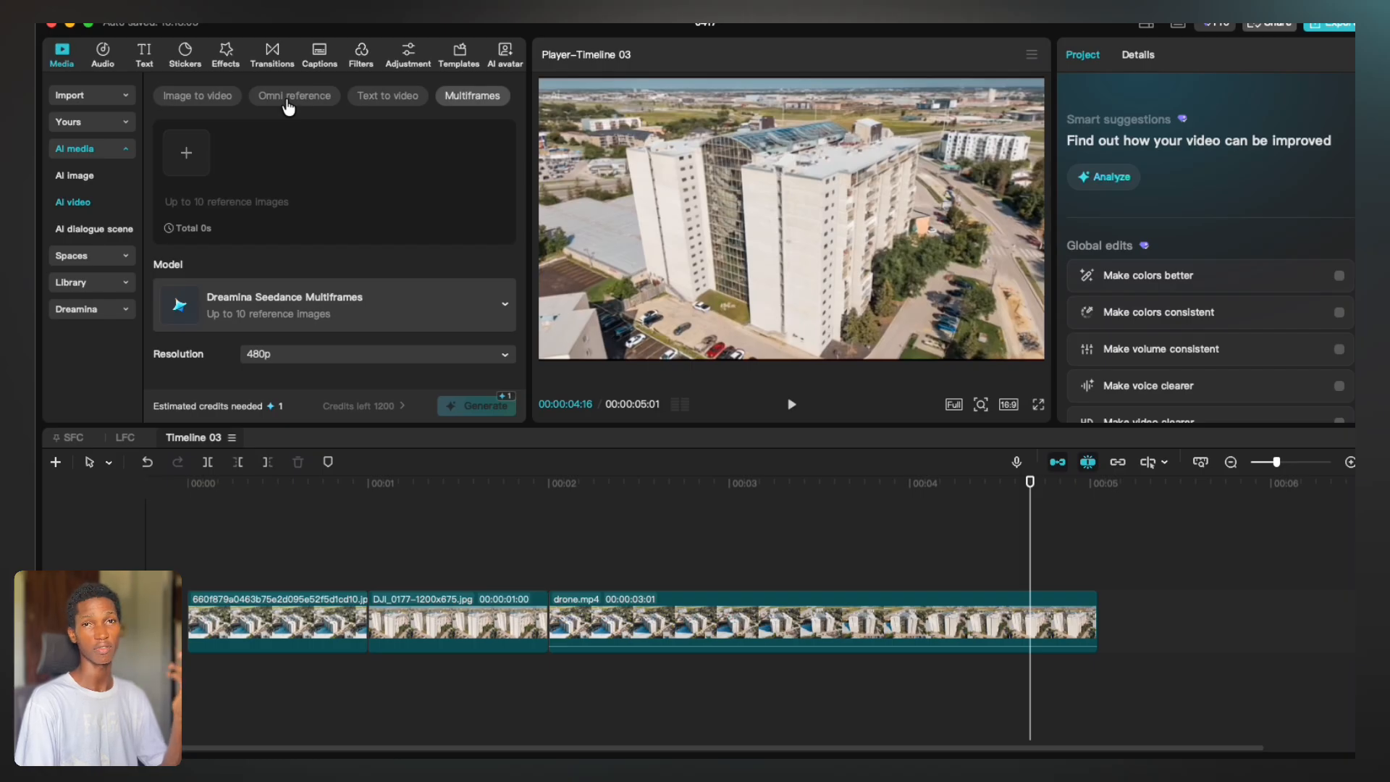
Compare the Omni reference and Multiframes modes for AI video and check the first image in Timeline 03
click(289, 106)
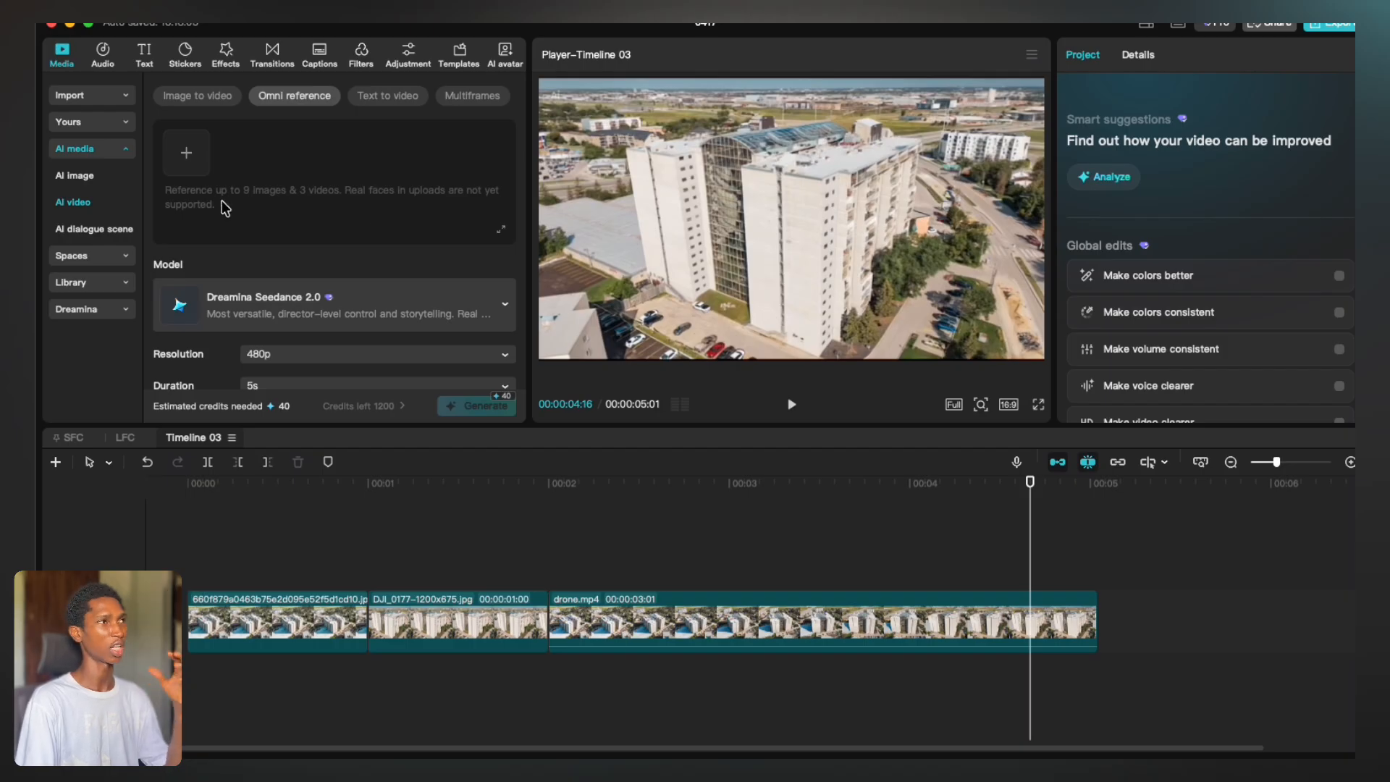
click(471, 100)
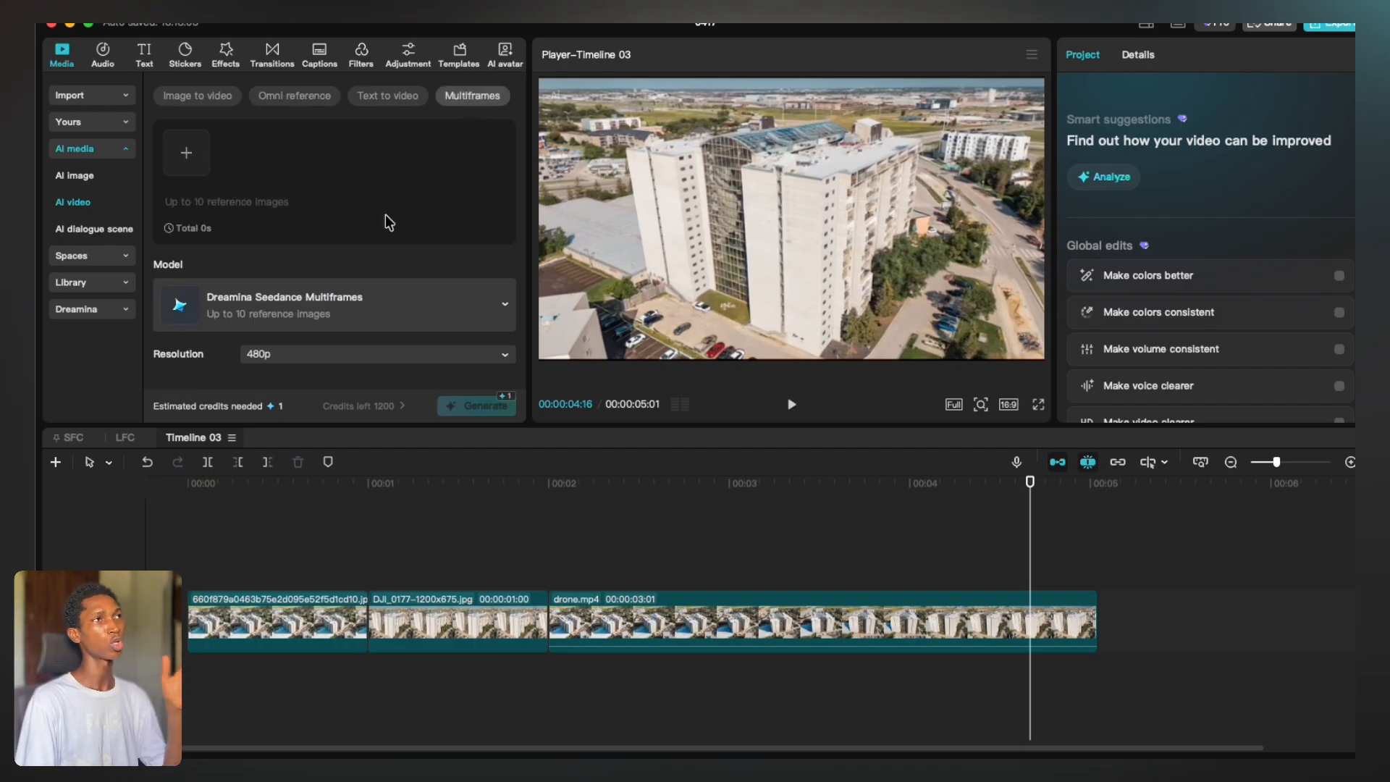
click(242, 527)
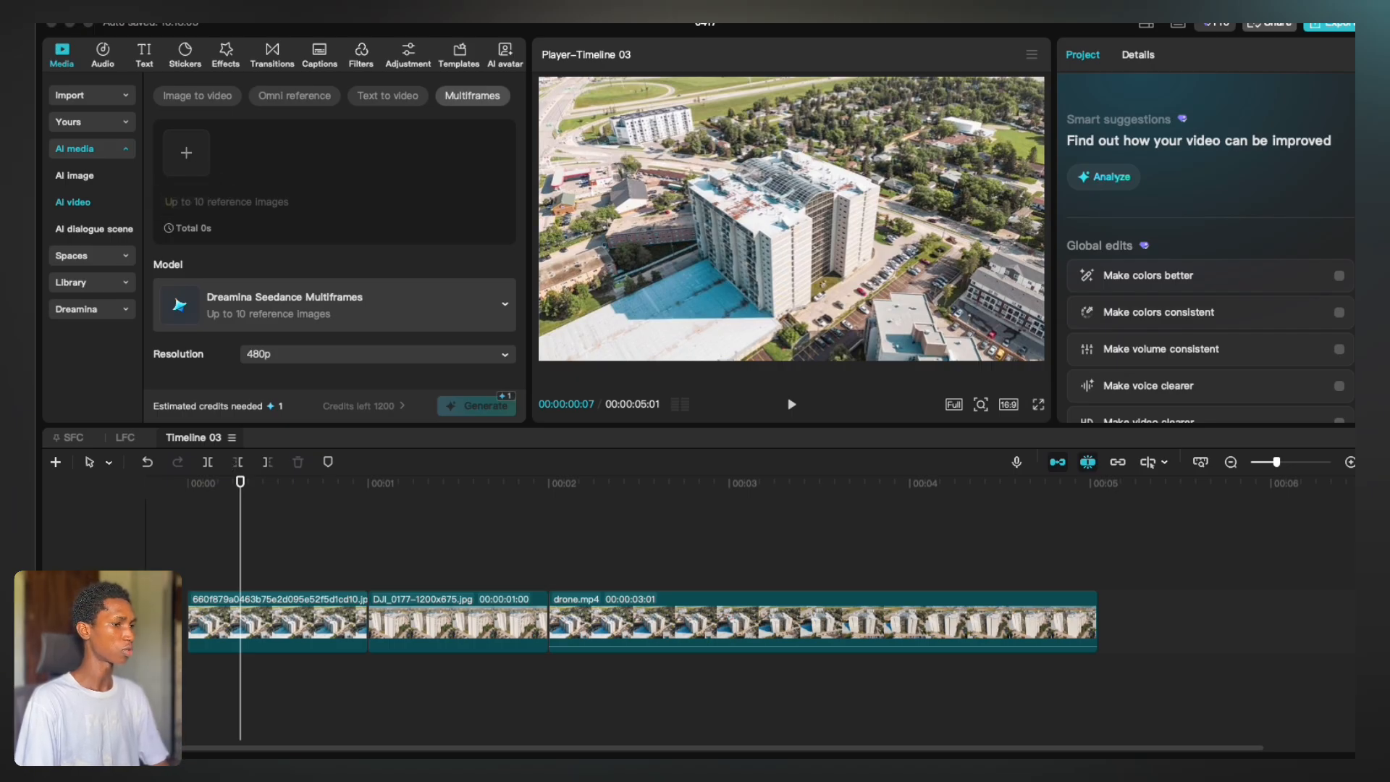
Add the 660f879a…cd10.jpg aerial image and DJI_0177-1200x675.jpg from Downloads as Multiframes reference images, in that order
click(184, 158)
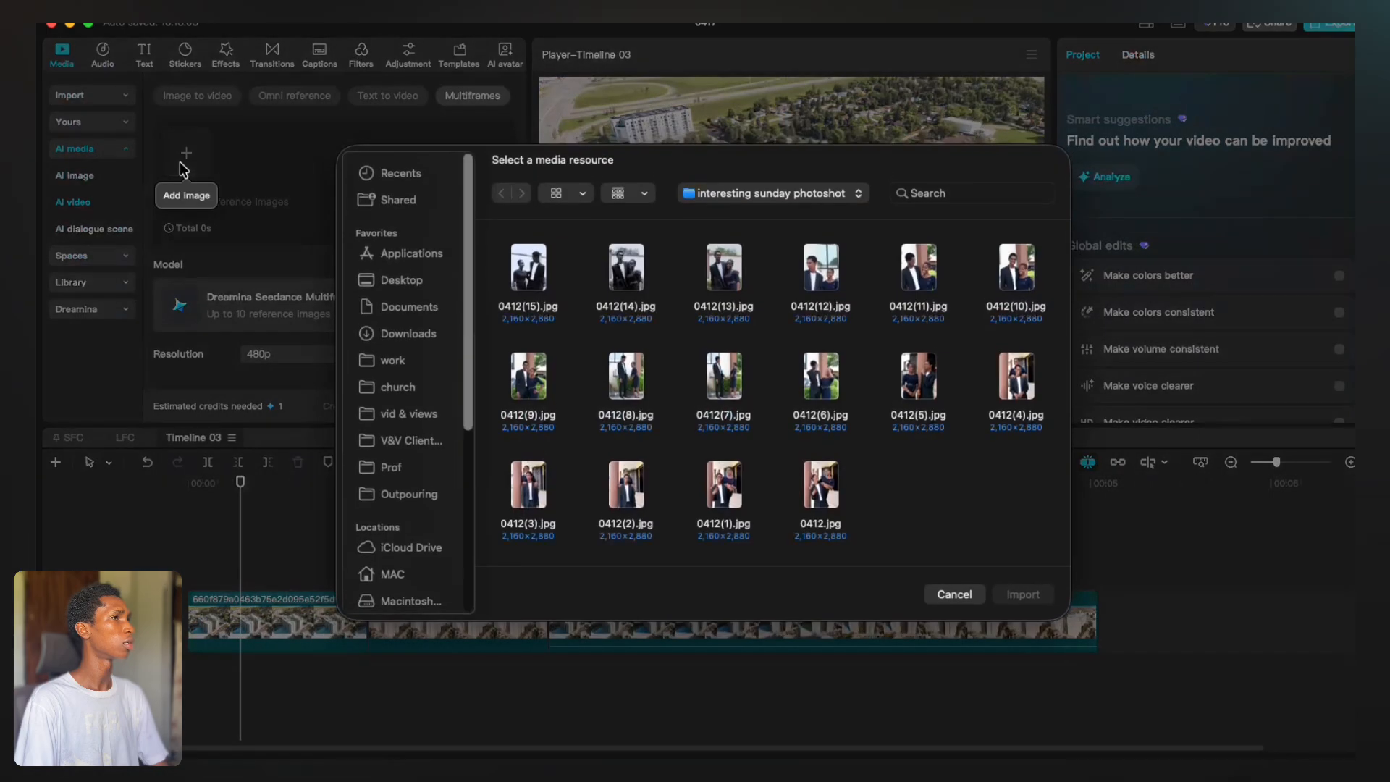
click(404, 340)
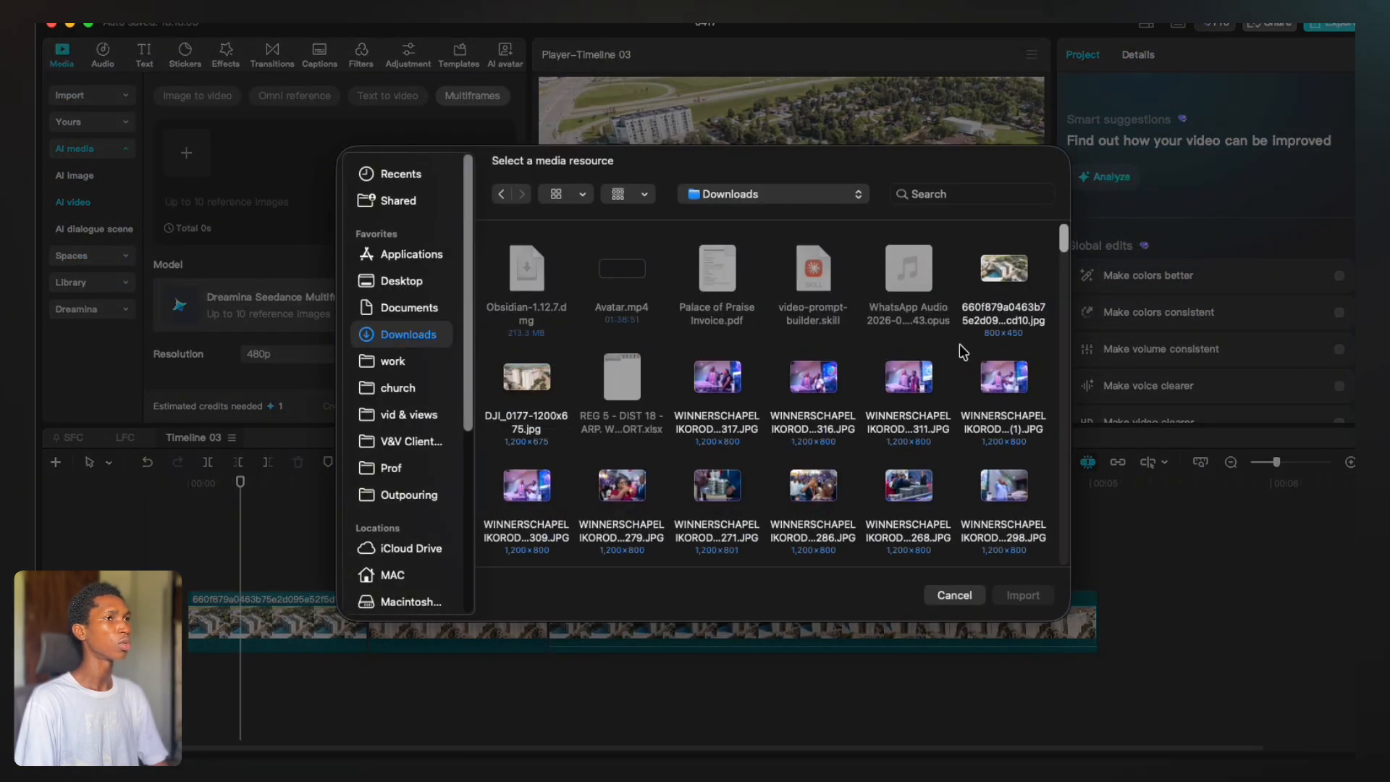
click(1014, 268)
click(1036, 605)
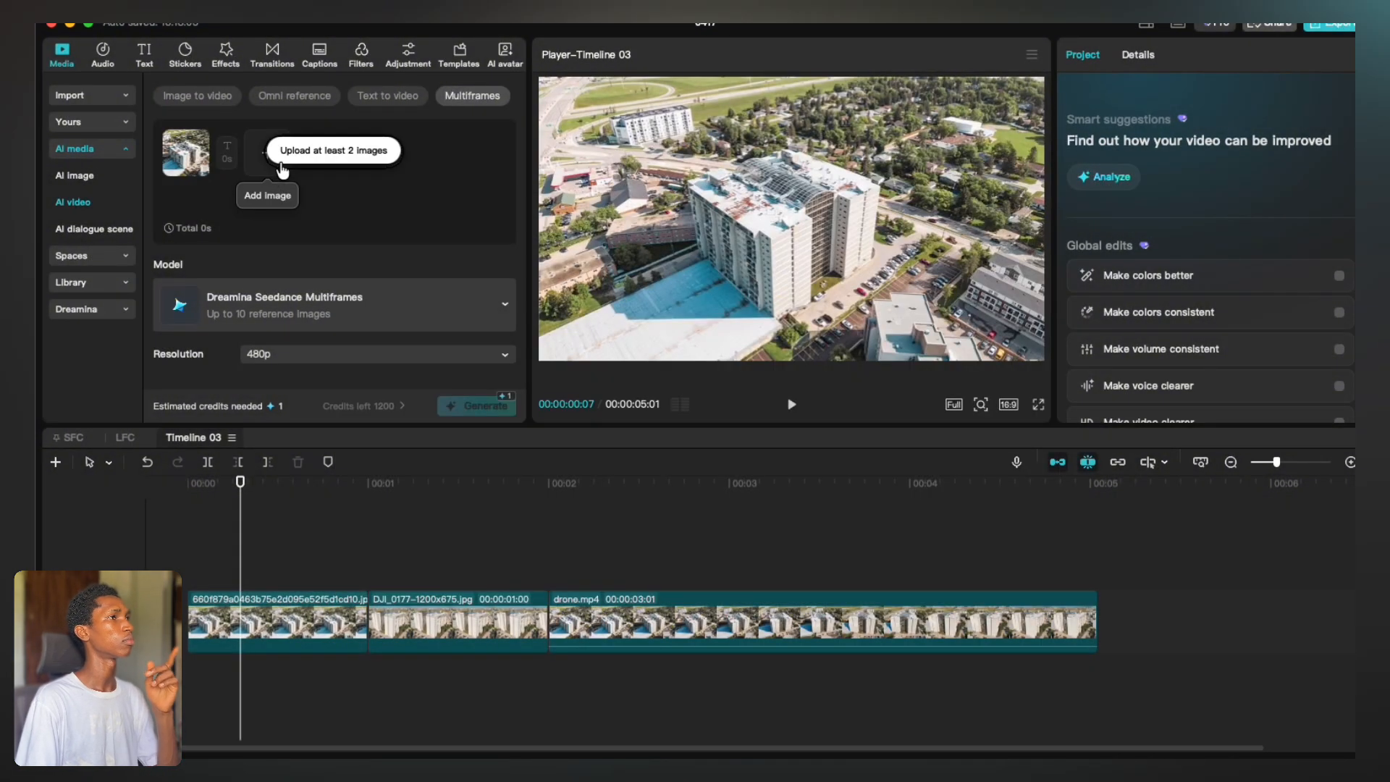
click(268, 171)
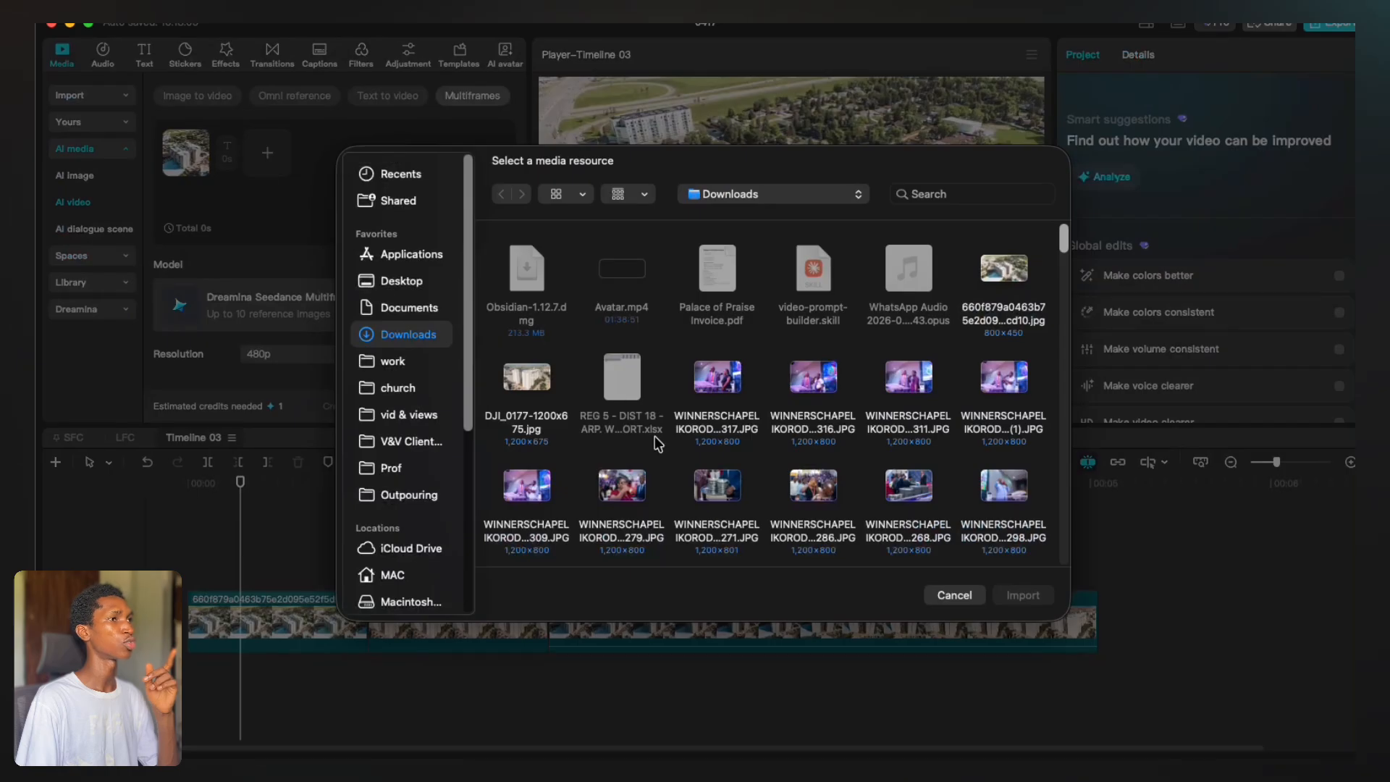
click(558, 413)
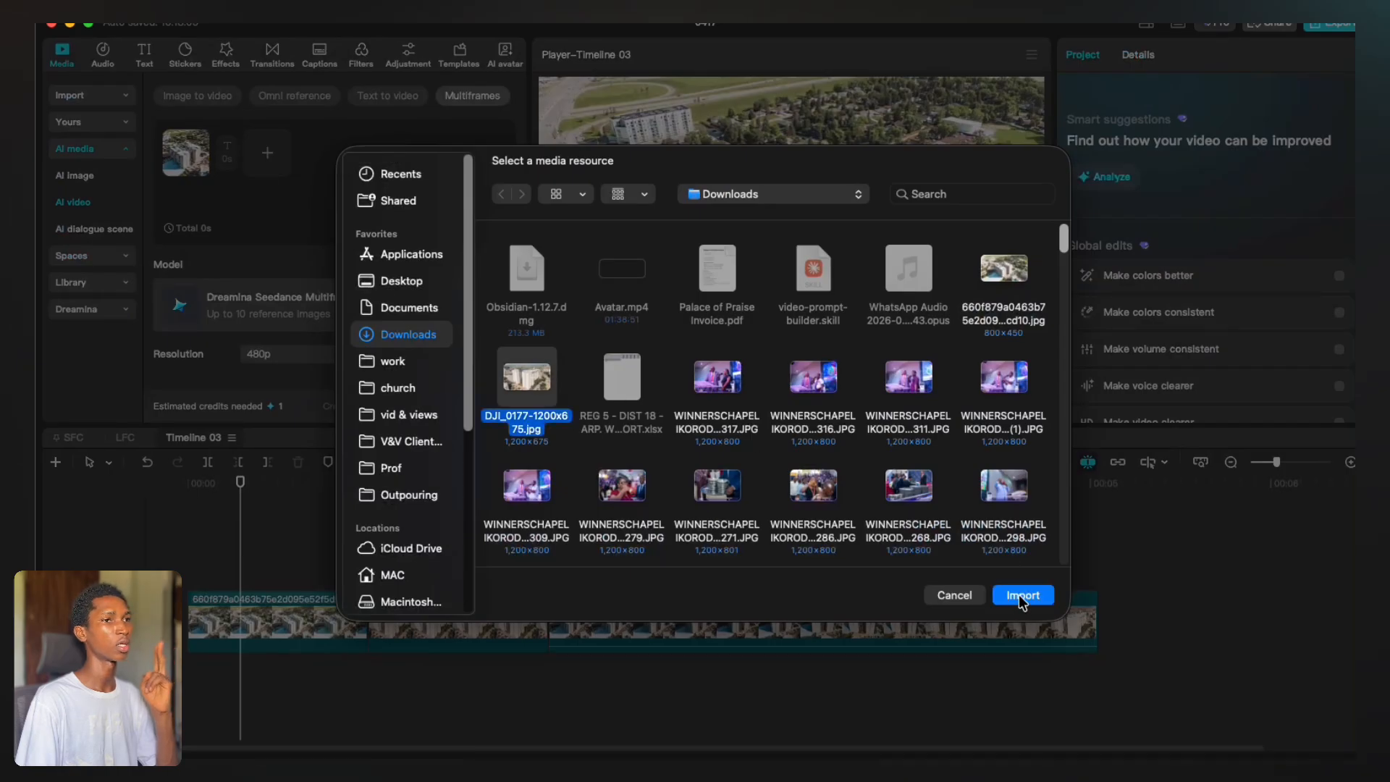
click(1023, 596)
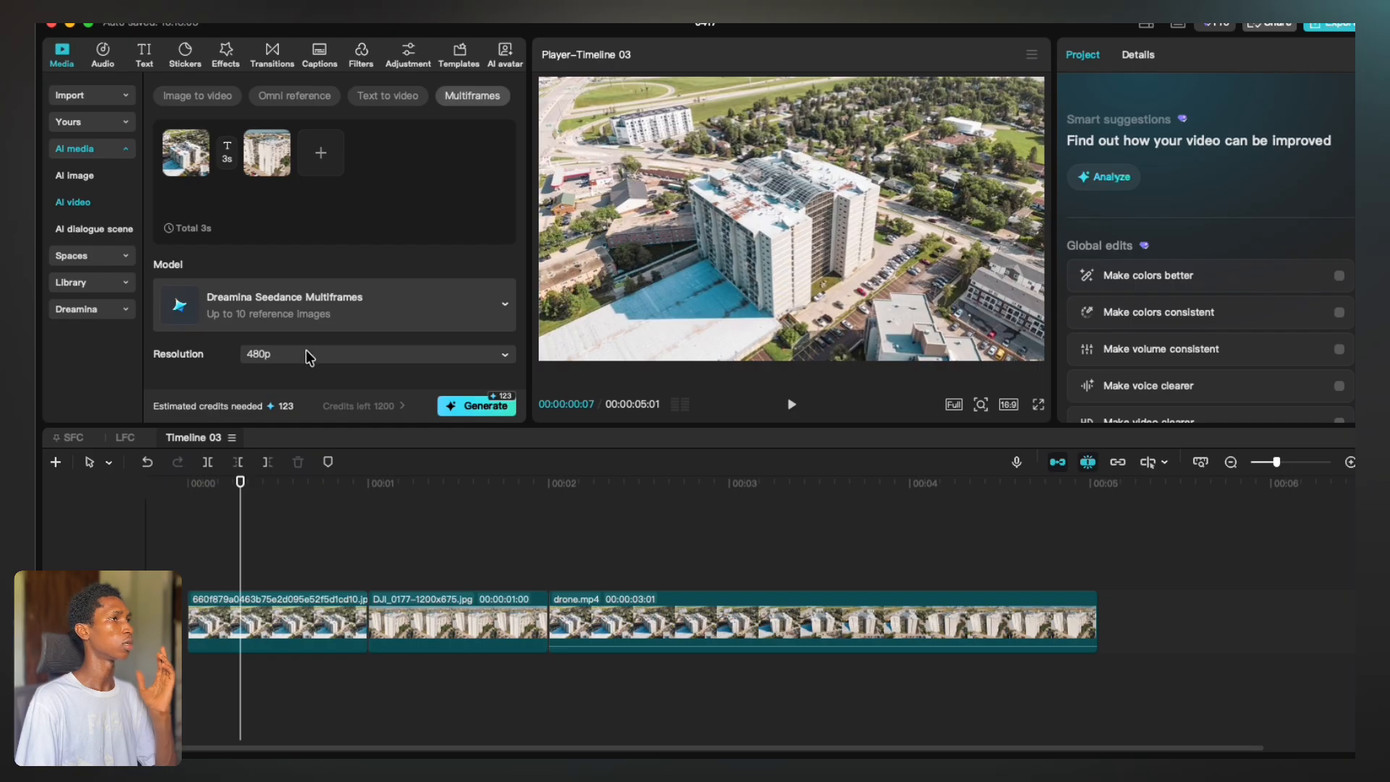
Review the Multiframes generation settings, then scrub Timeline 03 from the two source images to the start of drone.mp4
click(189, 367)
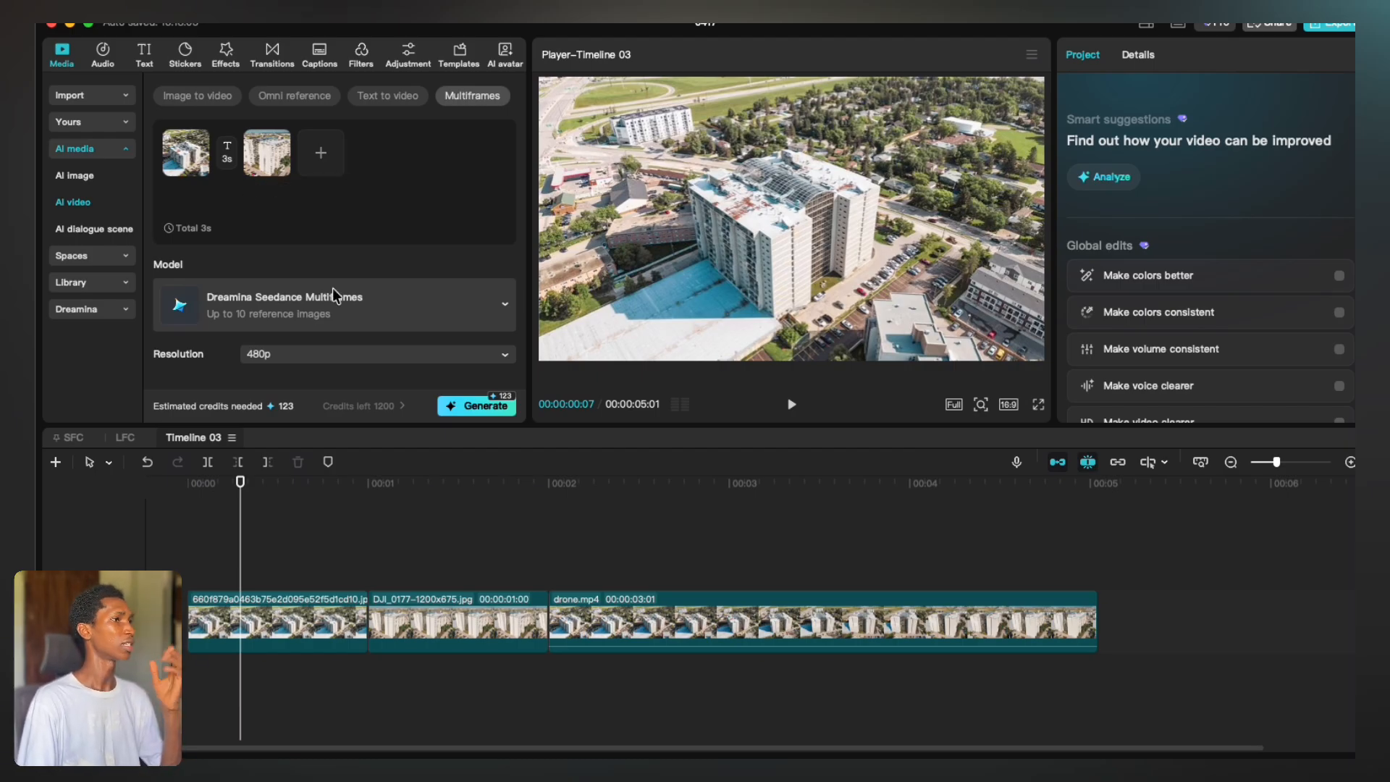
scroll(334, 293, down, 2)
scroll(334, 306, up, 2)
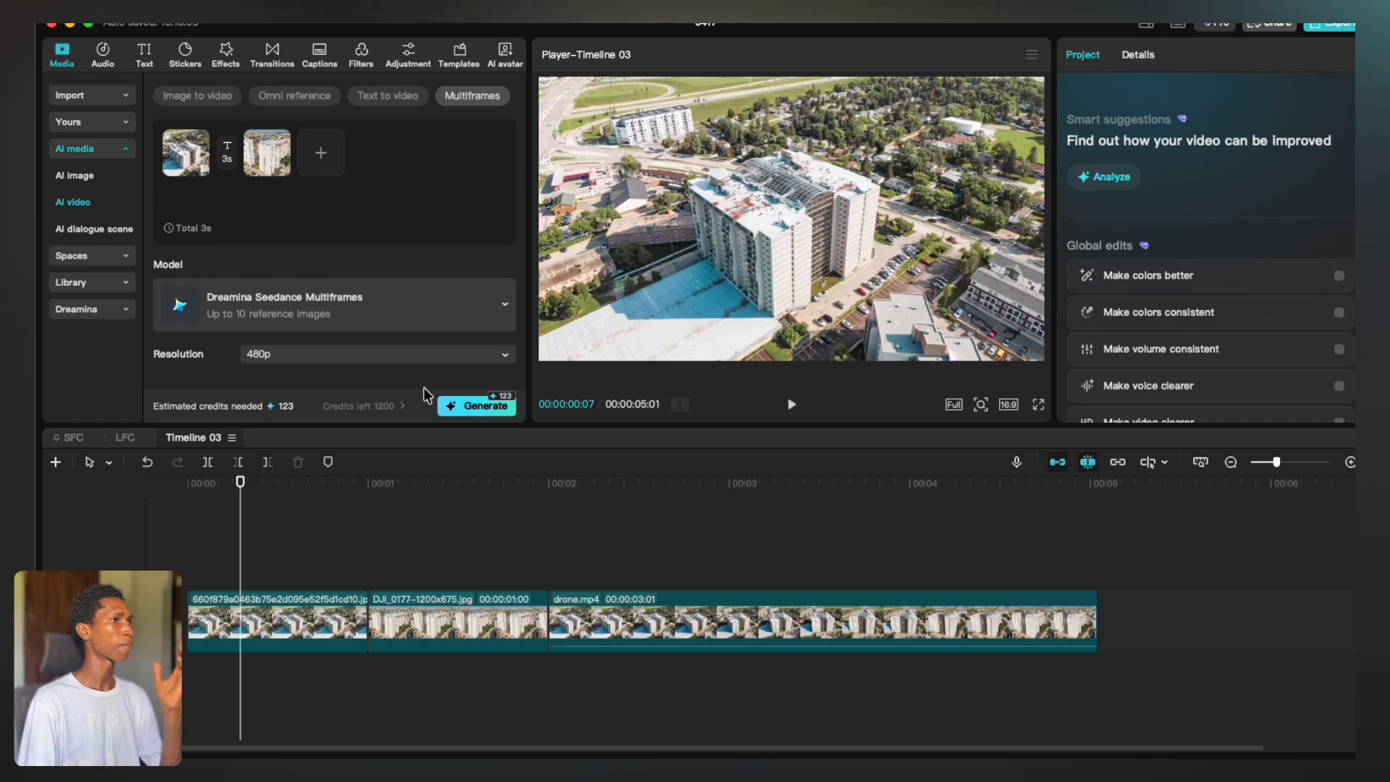
click(283, 504)
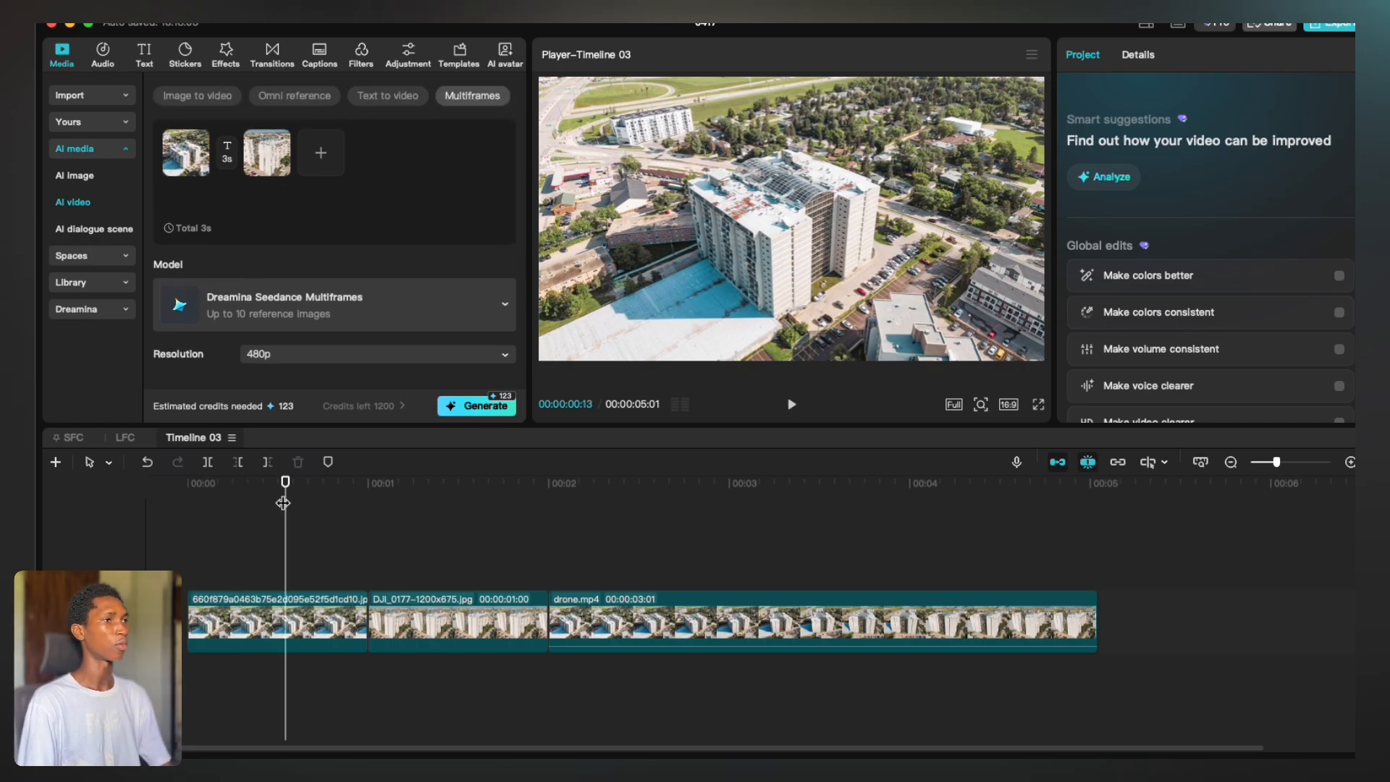
drag(283, 504, 487, 504)
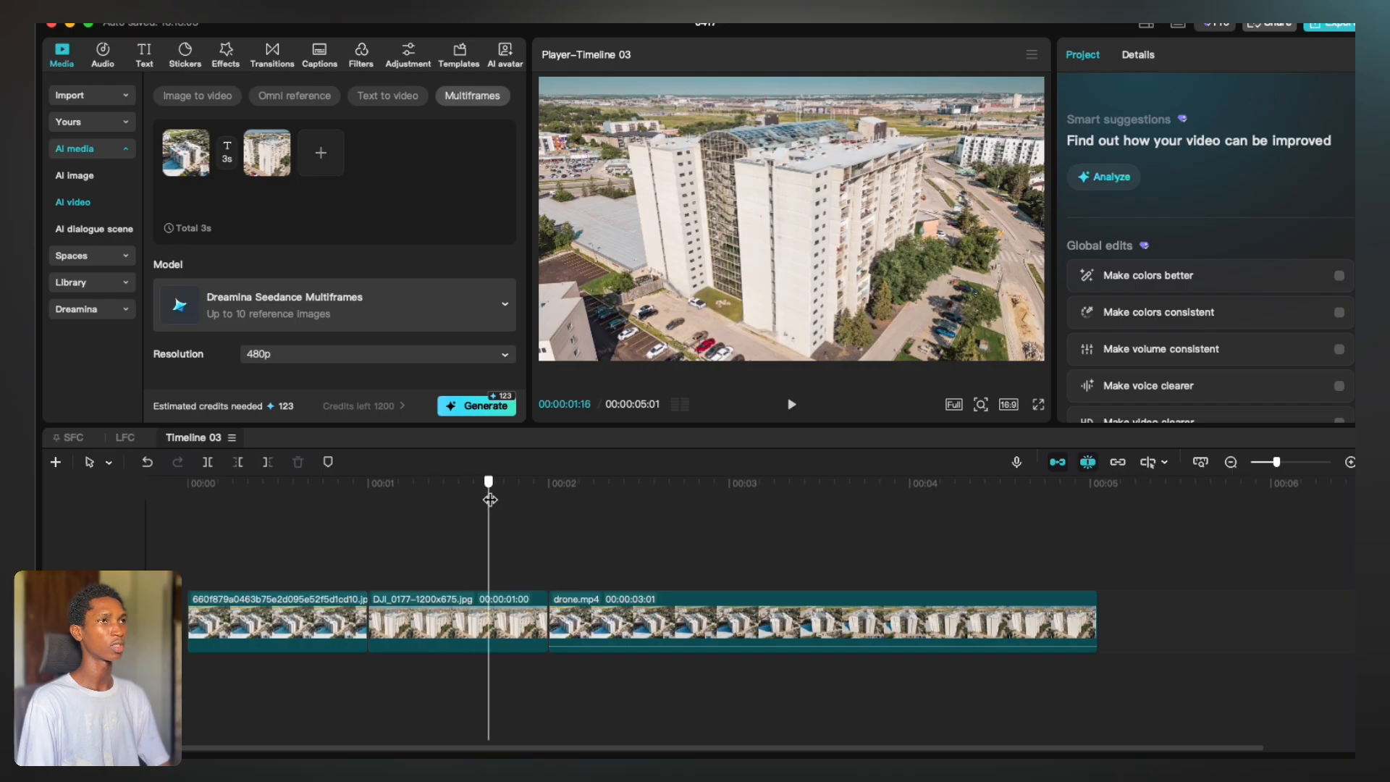
click(580, 510)
click(556, 502)
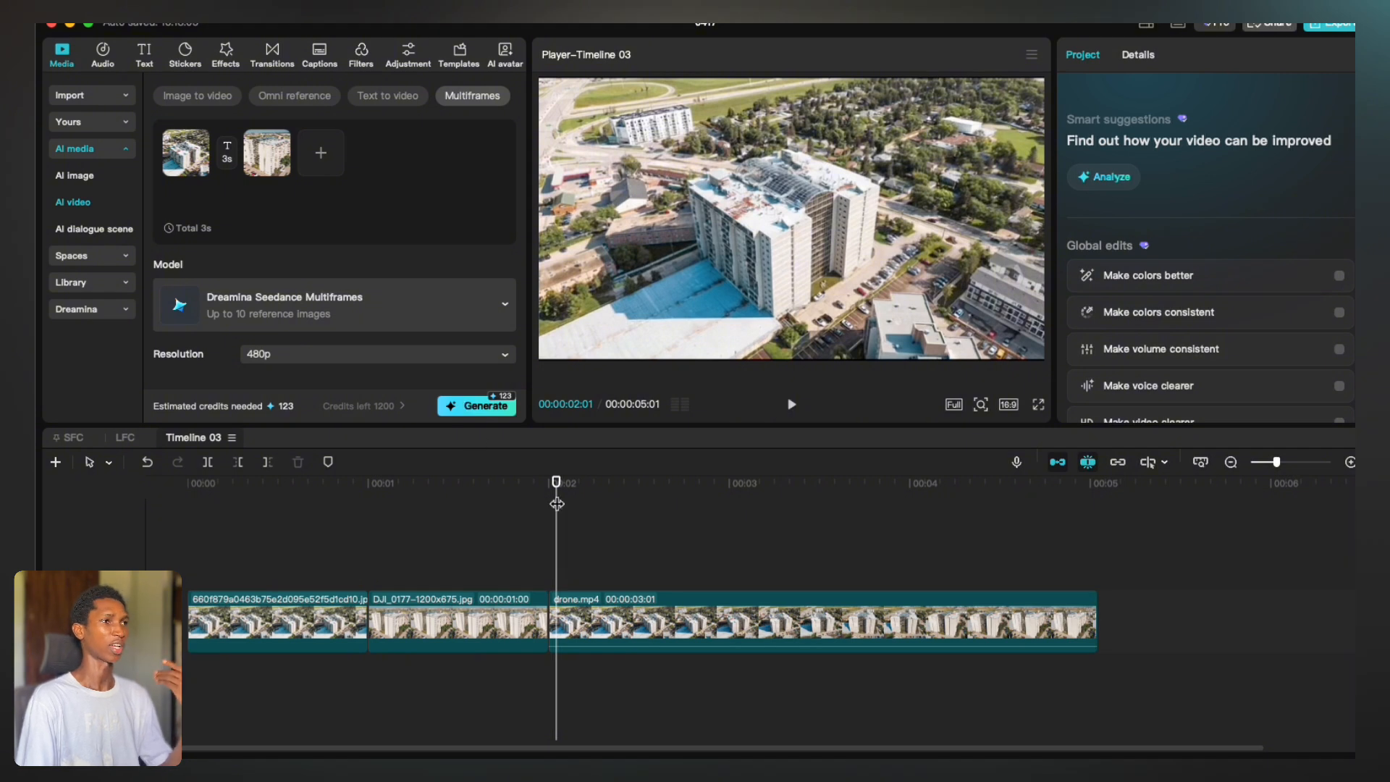
click(550, 497)
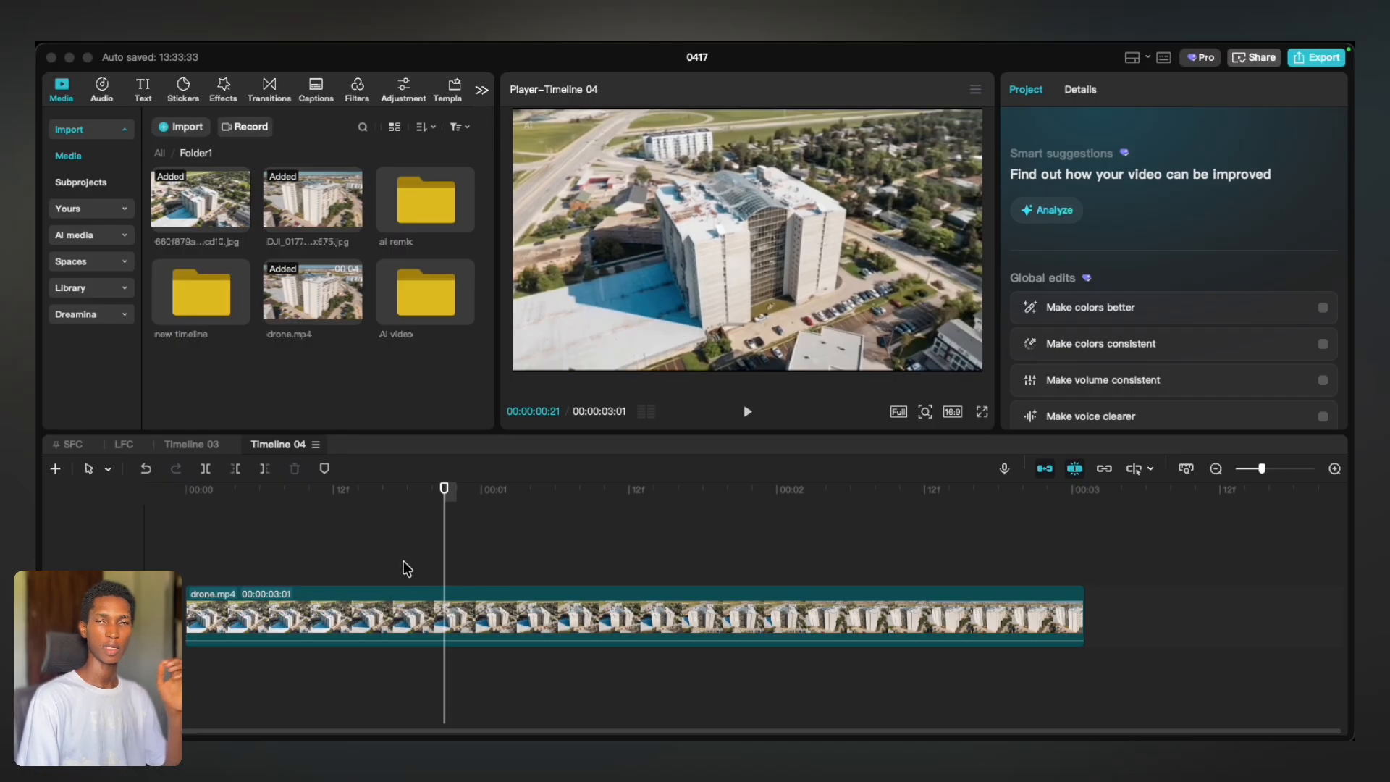
Move the playhead to the start of Timeline 04 and select the drone.mp4 clip
drag(376, 562, 141, 562)
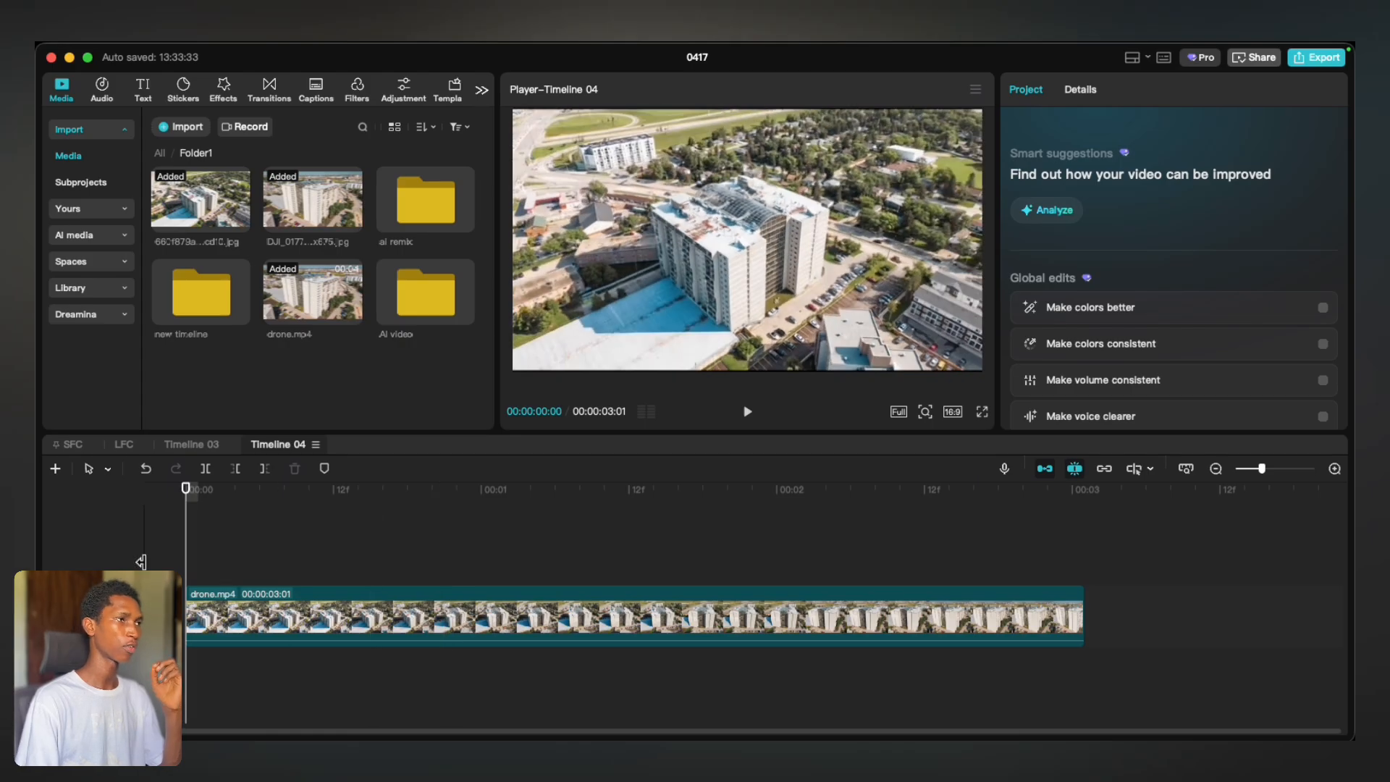
click(264, 624)
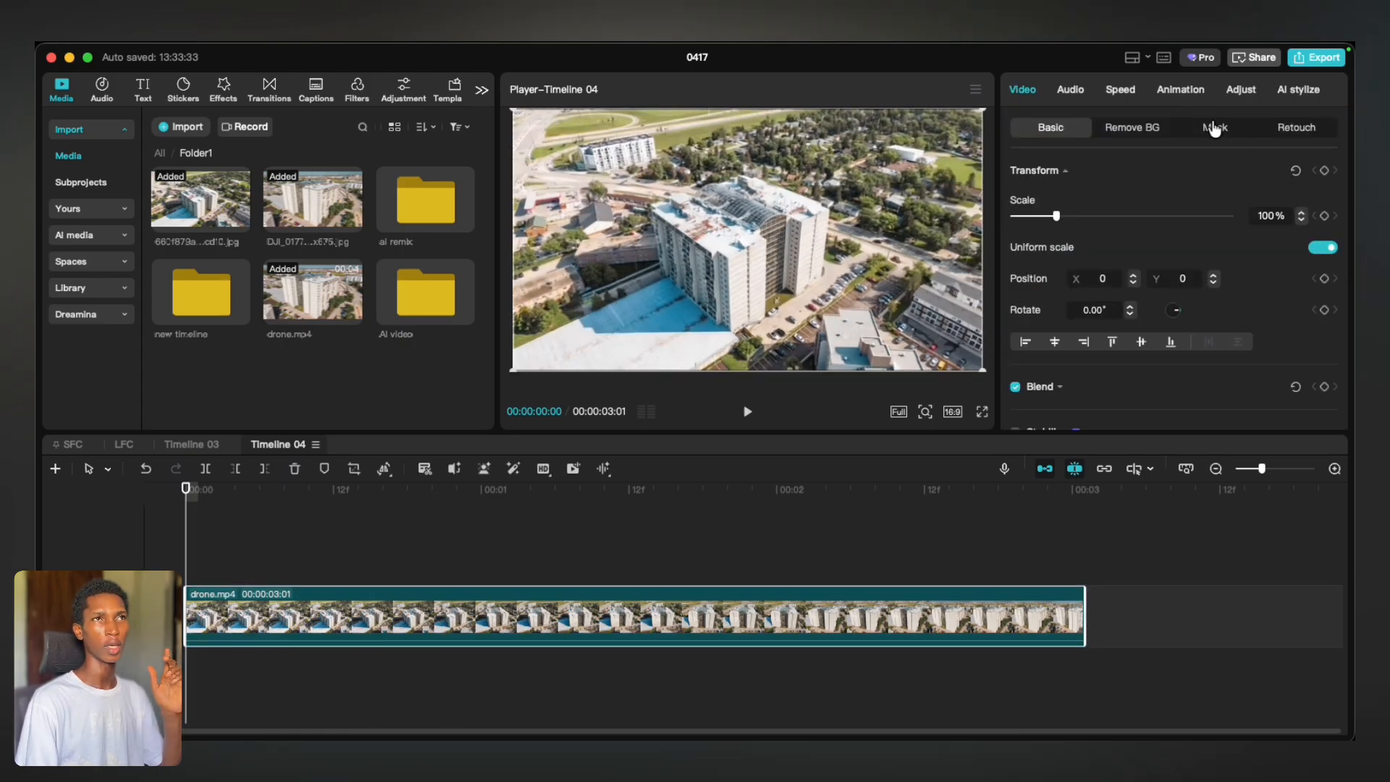
Try a rectangle video mask on the drone.mp4 clip and remove it again
click(1210, 127)
click(1024, 197)
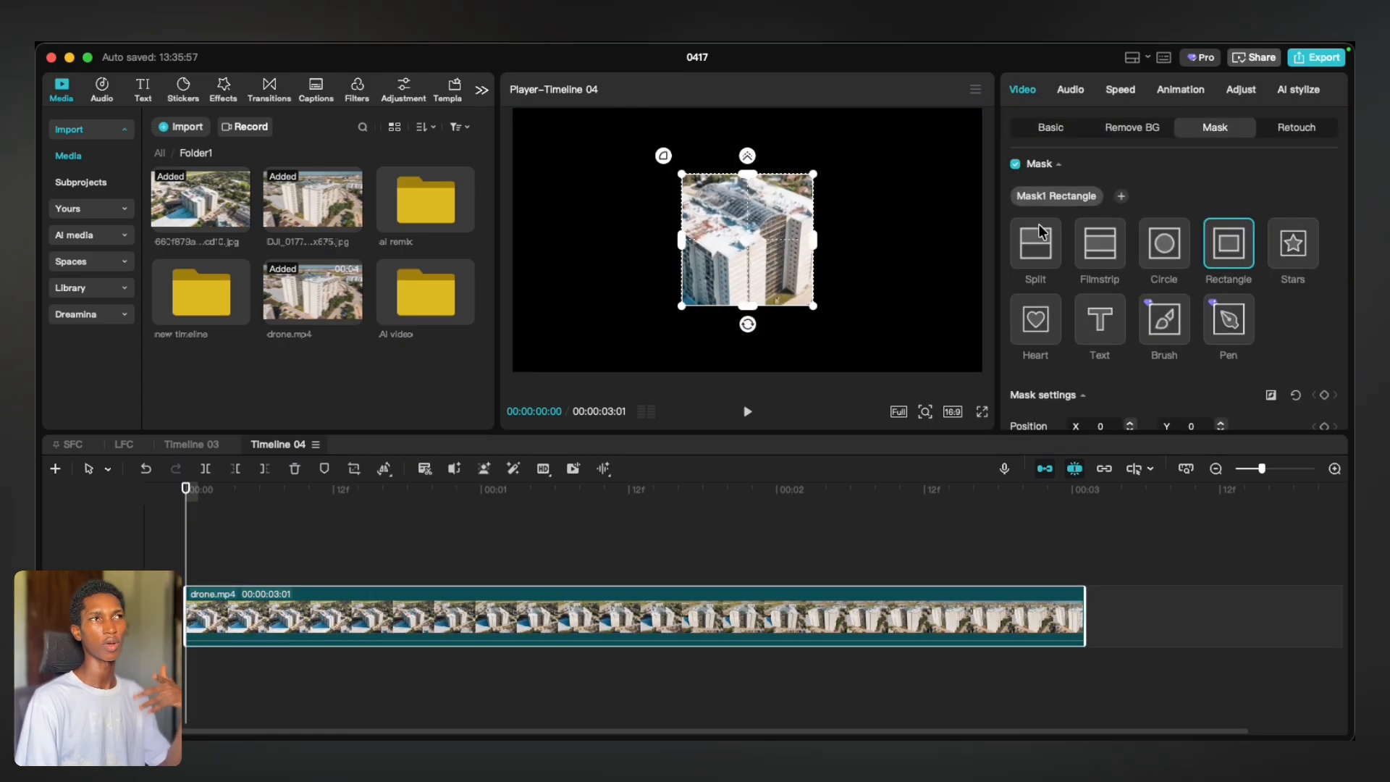
click(1105, 191)
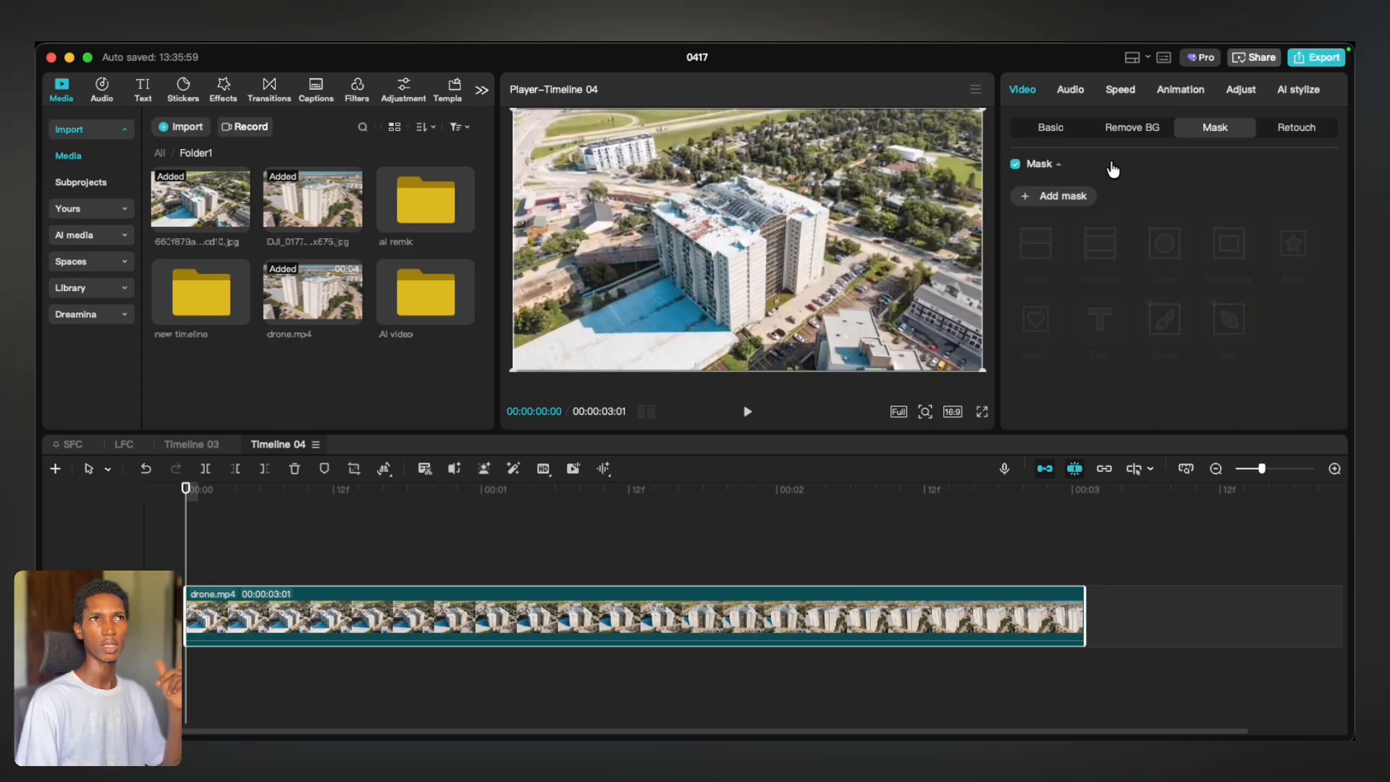
Look at the color adjustment mask options and set the drone.mp4 clip's saturation to -50
click(1242, 90)
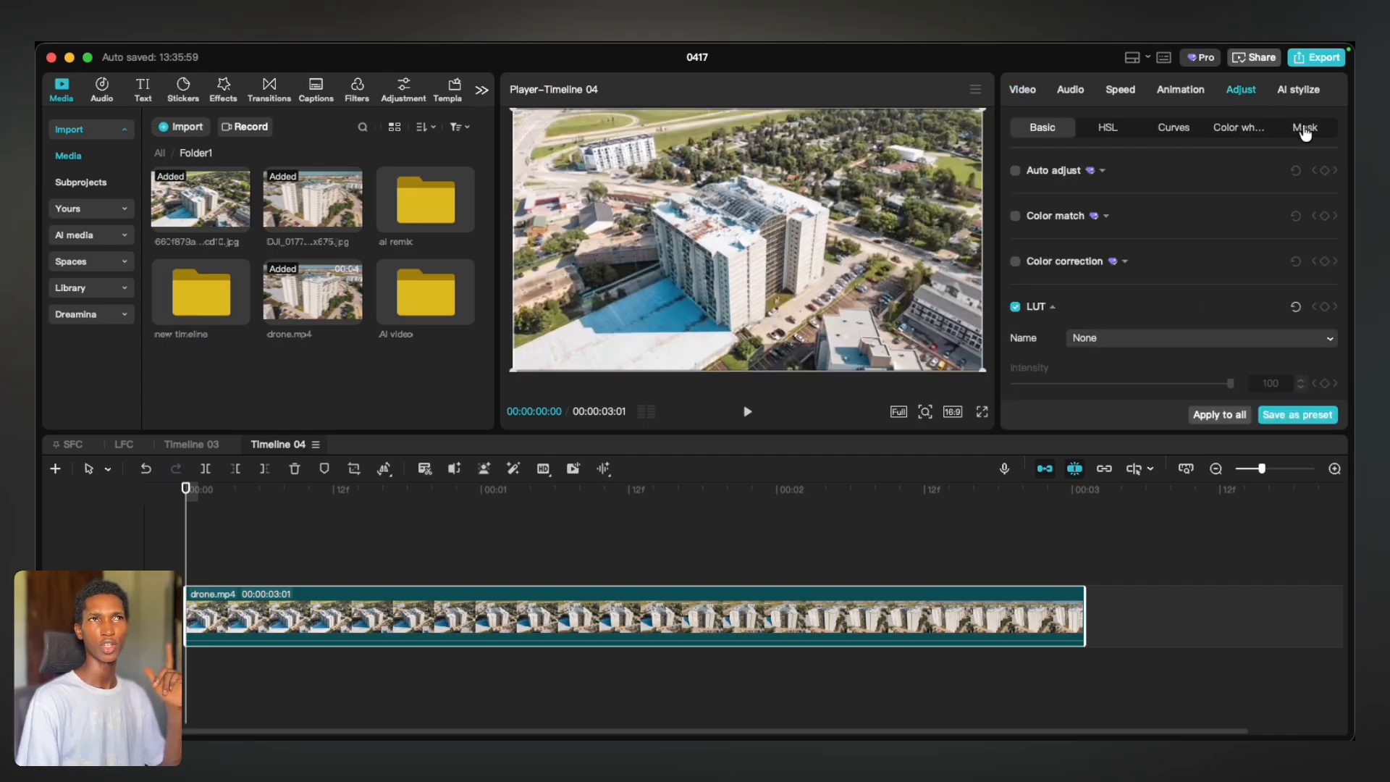
click(1305, 130)
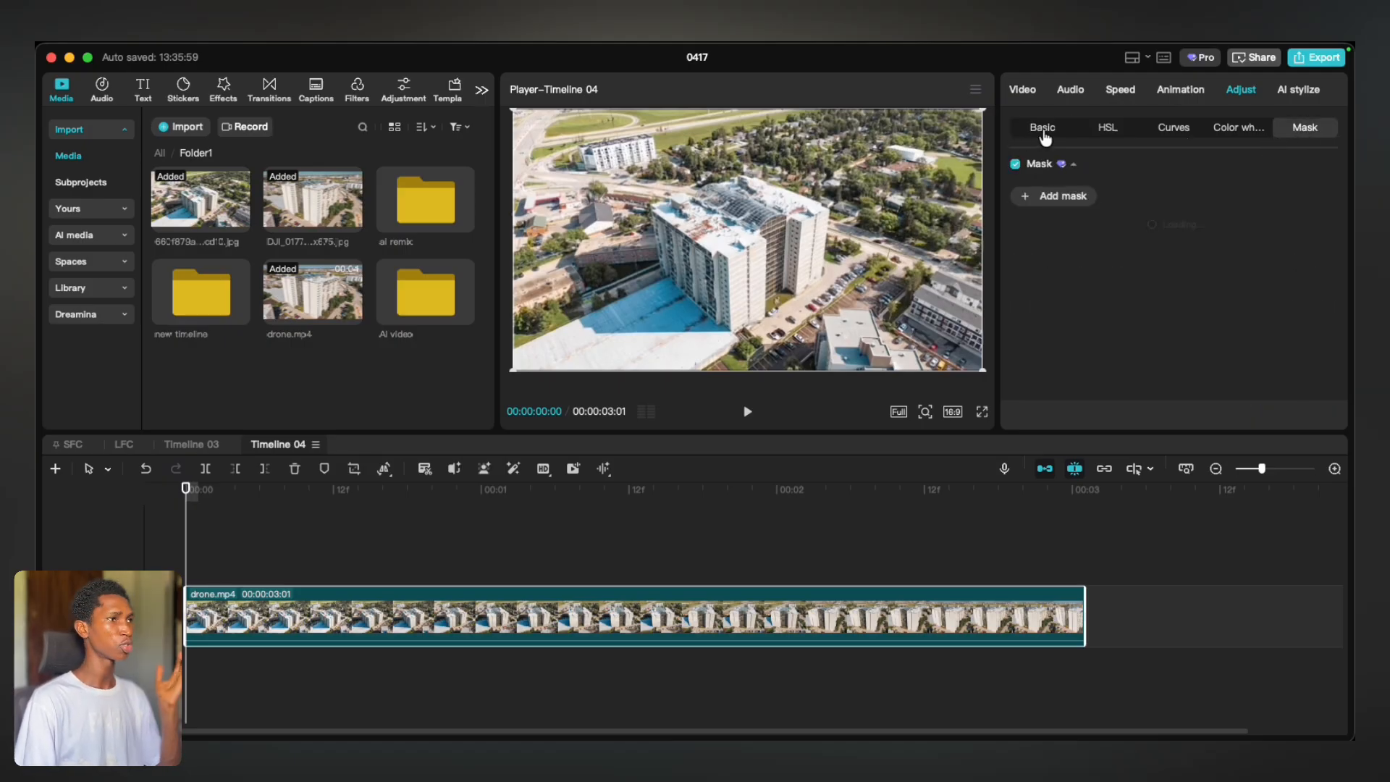
click(1044, 130)
scroll(1115, 275, down, 6)
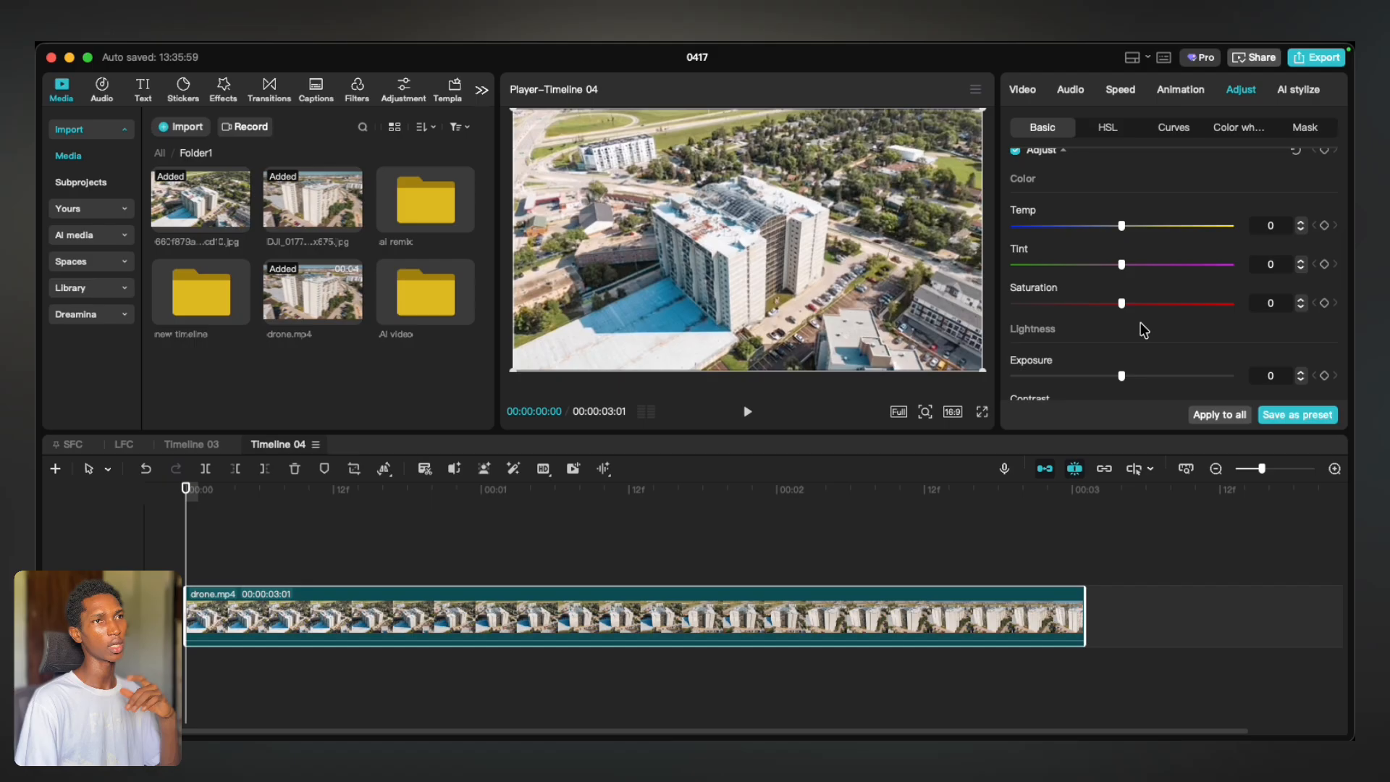
drag(1123, 305, 826, 370)
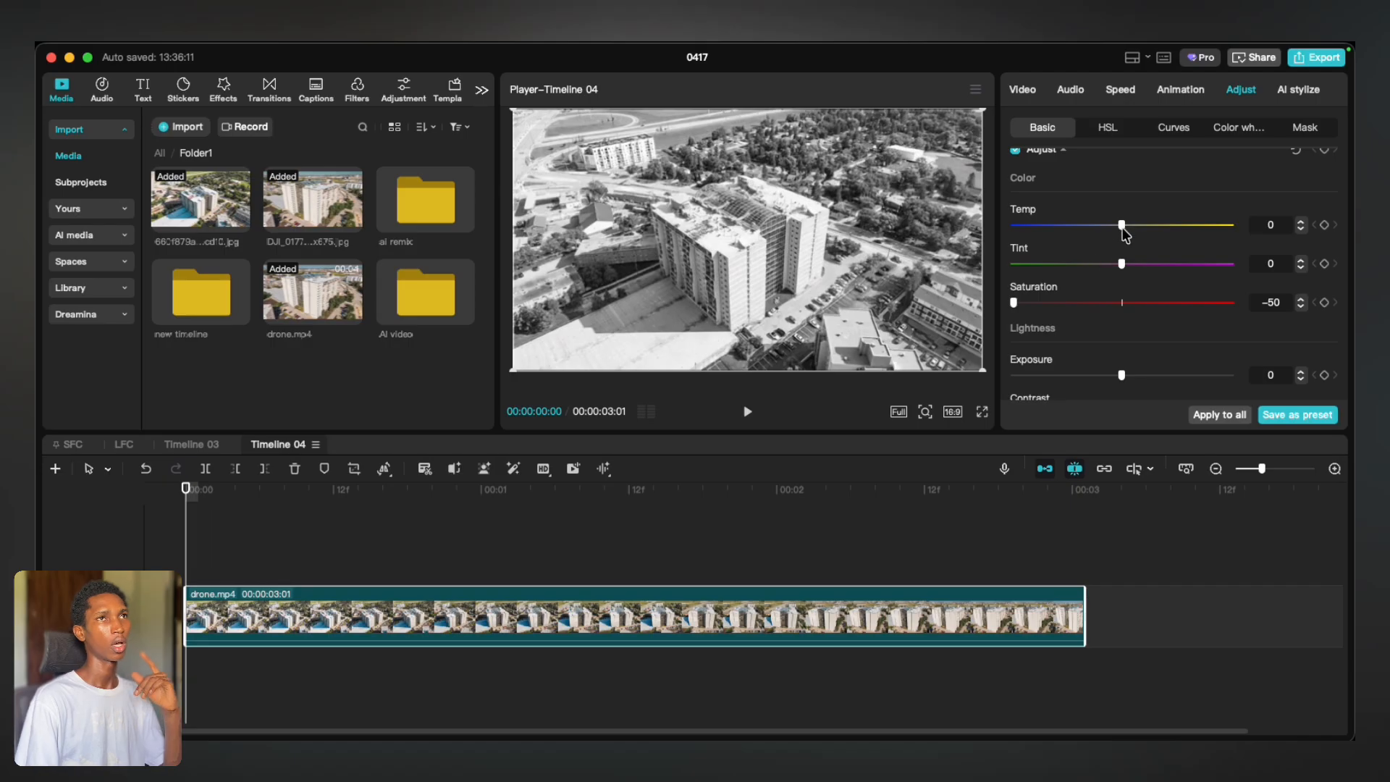
Add a Split mask to the clip's color adjustment and rotate it to -90° so its edge runs vertically
click(1303, 129)
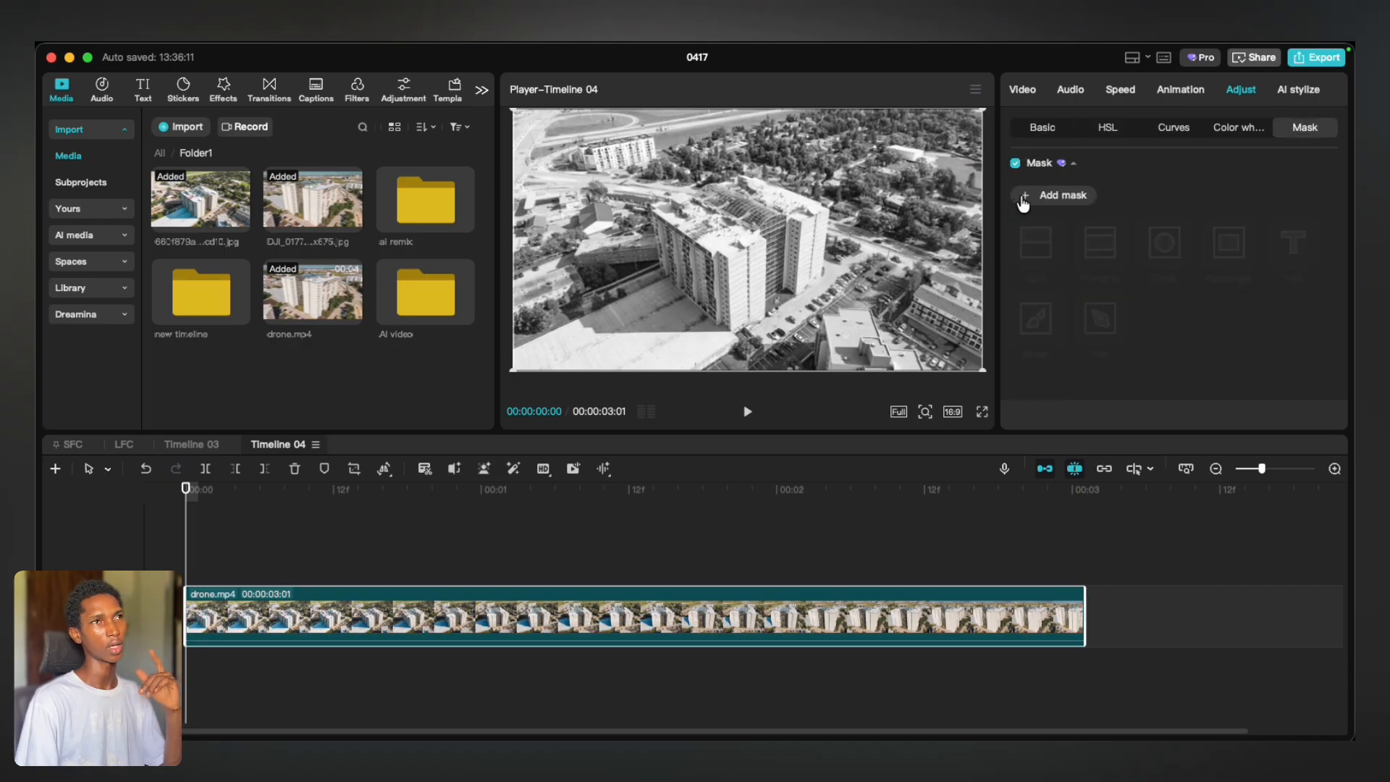
click(1023, 204)
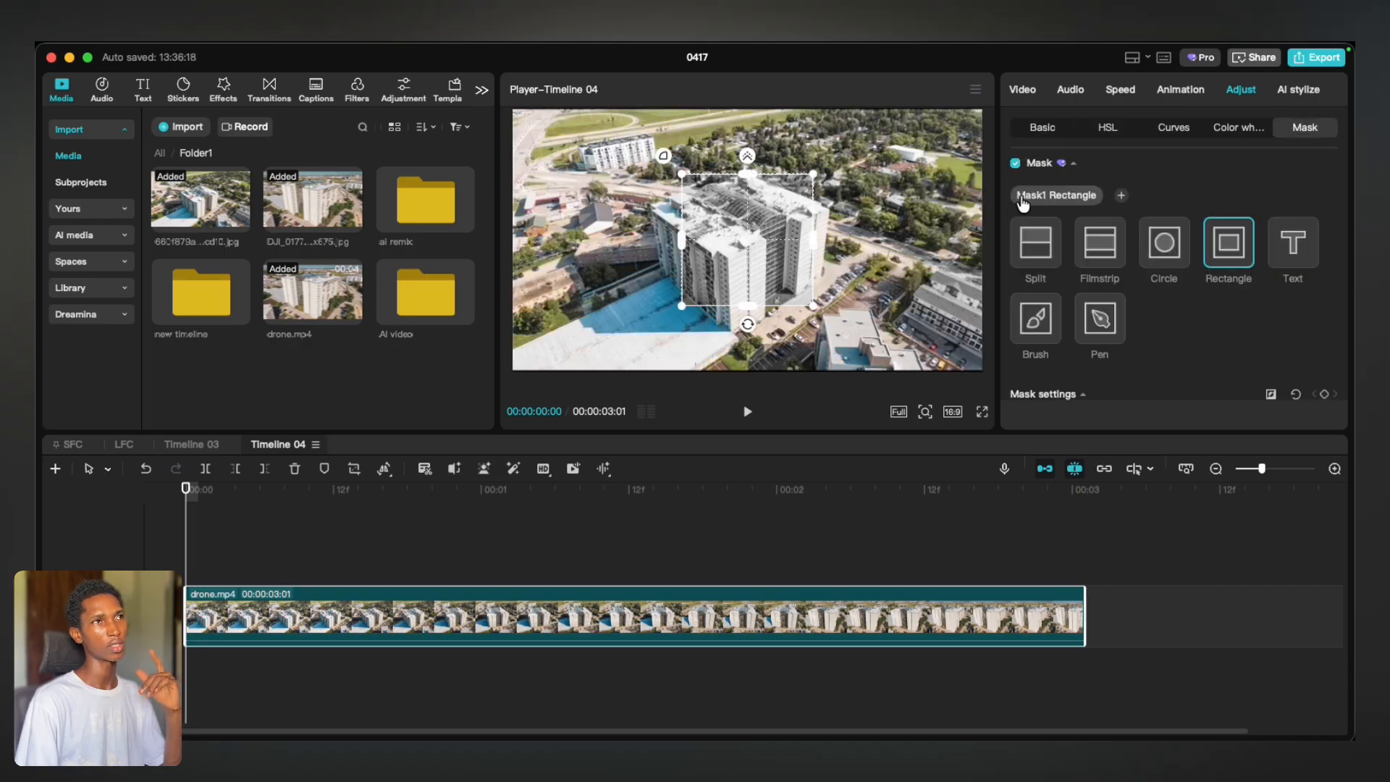
click(1040, 245)
drag(748, 260, 813, 249)
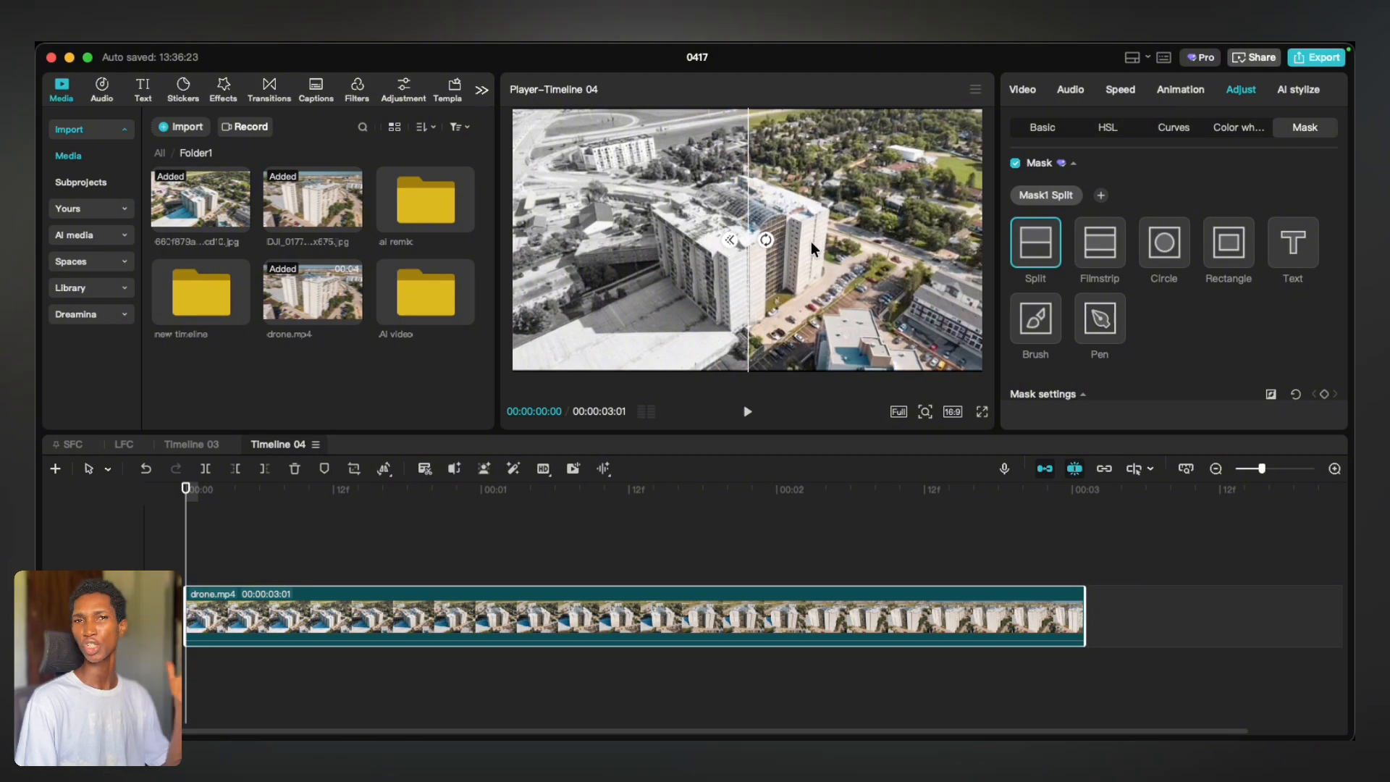
Move the split mask to X -968 at the frame's left edge and keyframe its settings at the clip's start
drag(749, 240, 513, 243)
scroll(1210, 248, down, 4)
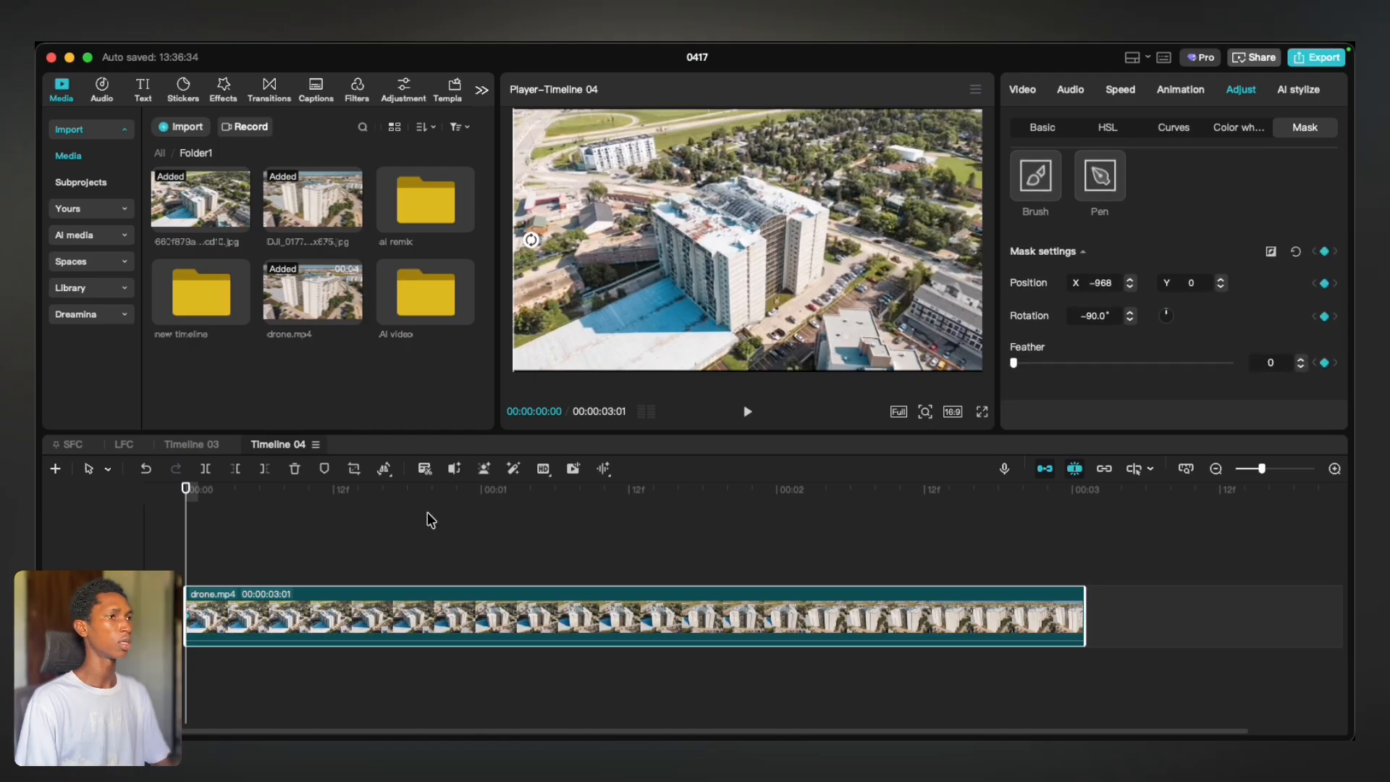
Move the split mask to X 968 at the frame's right edge at 00:00:01:04 and preview the sweep from the clip's start
click(433, 492)
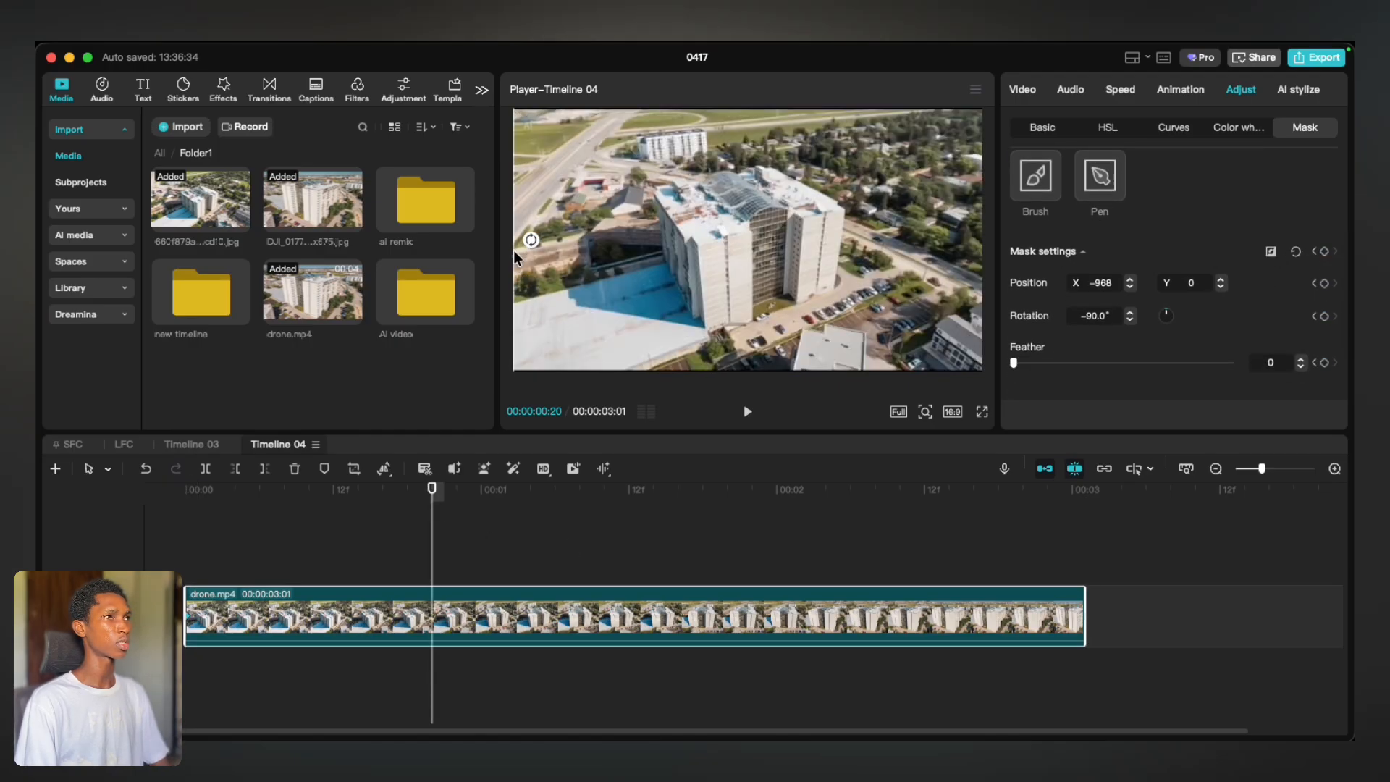
click(532, 505)
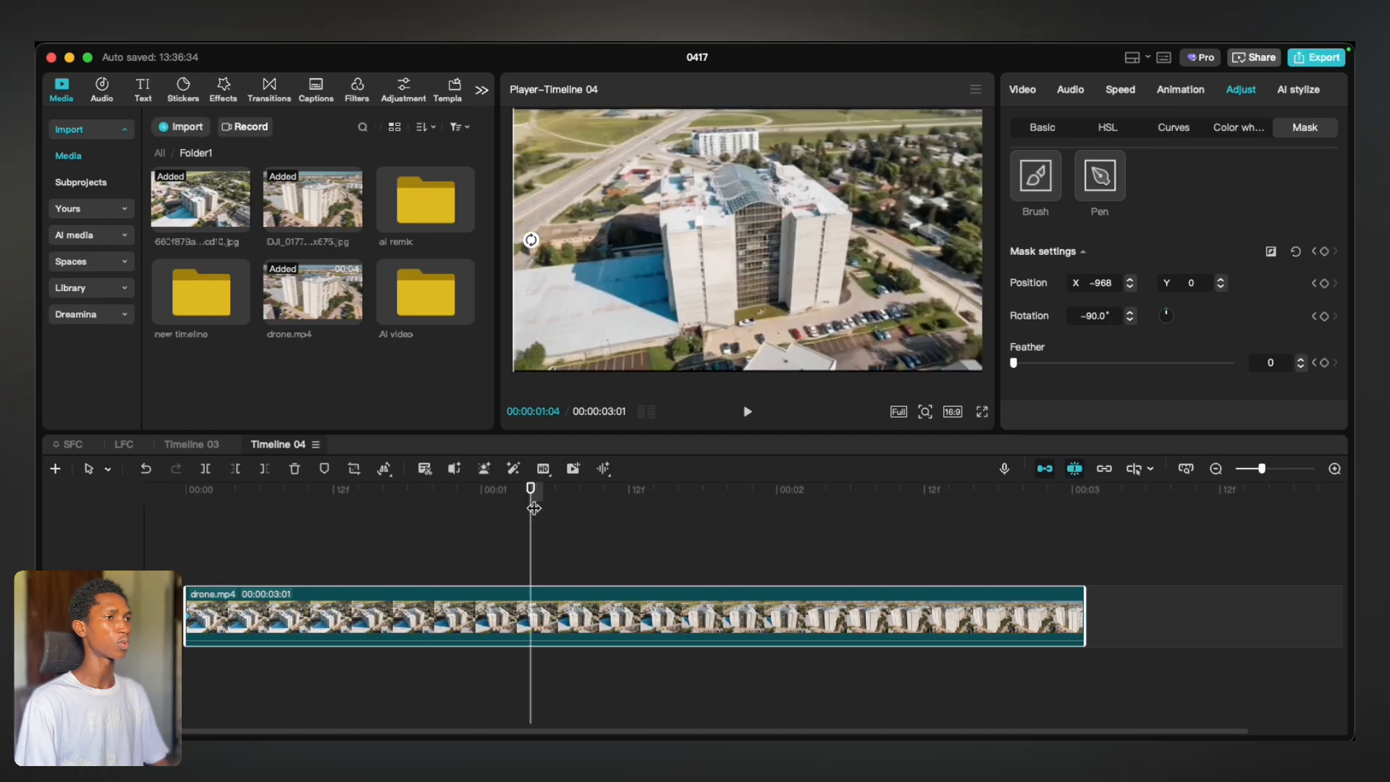
drag(519, 239, 965, 239)
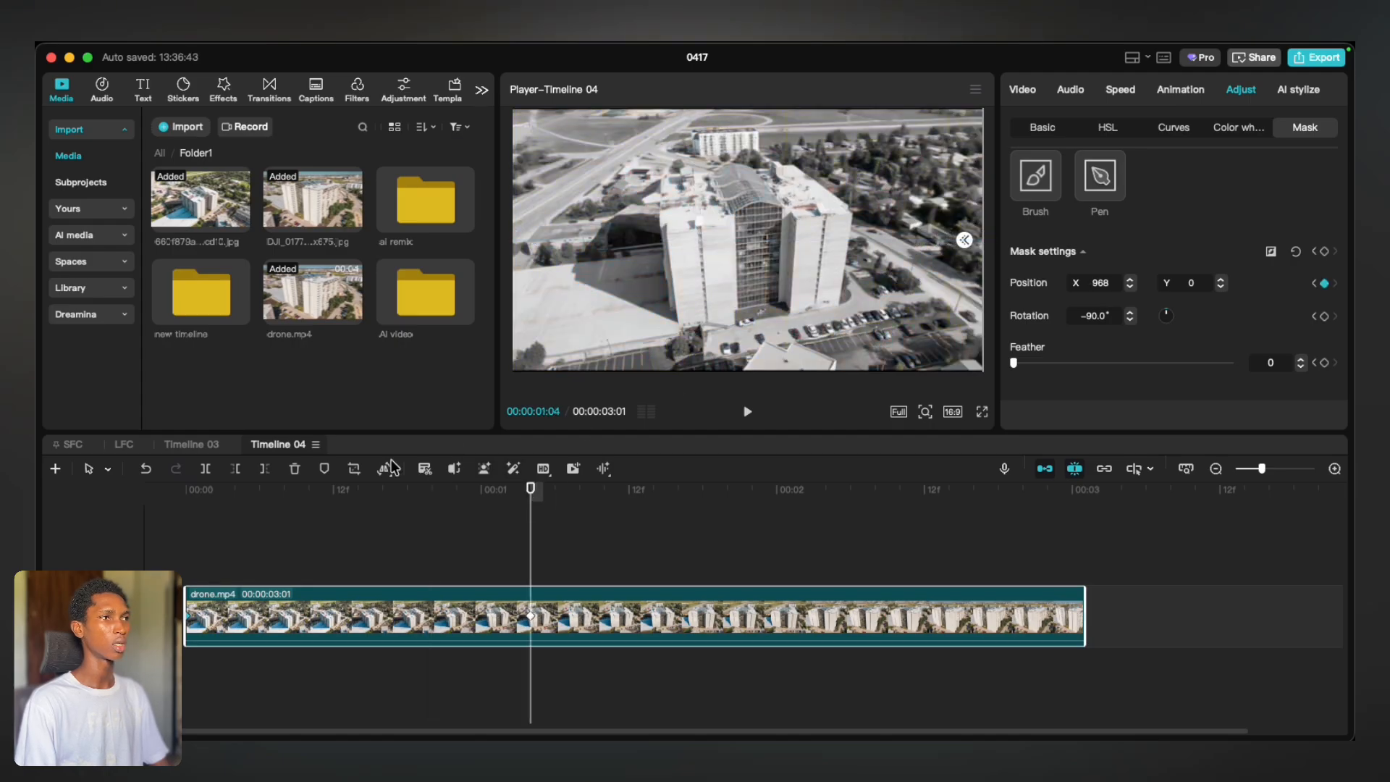
click(282, 517)
click(146, 521)
key(space)
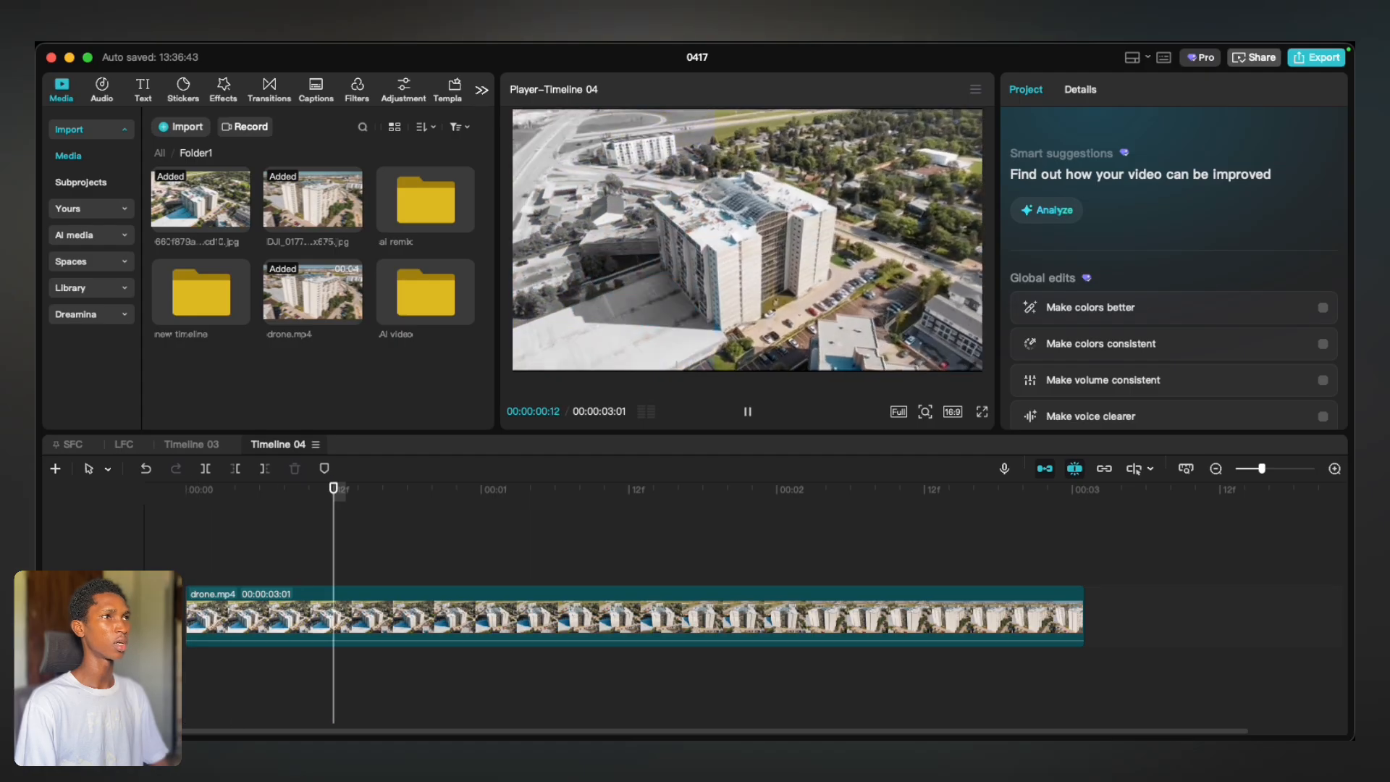
key(space)
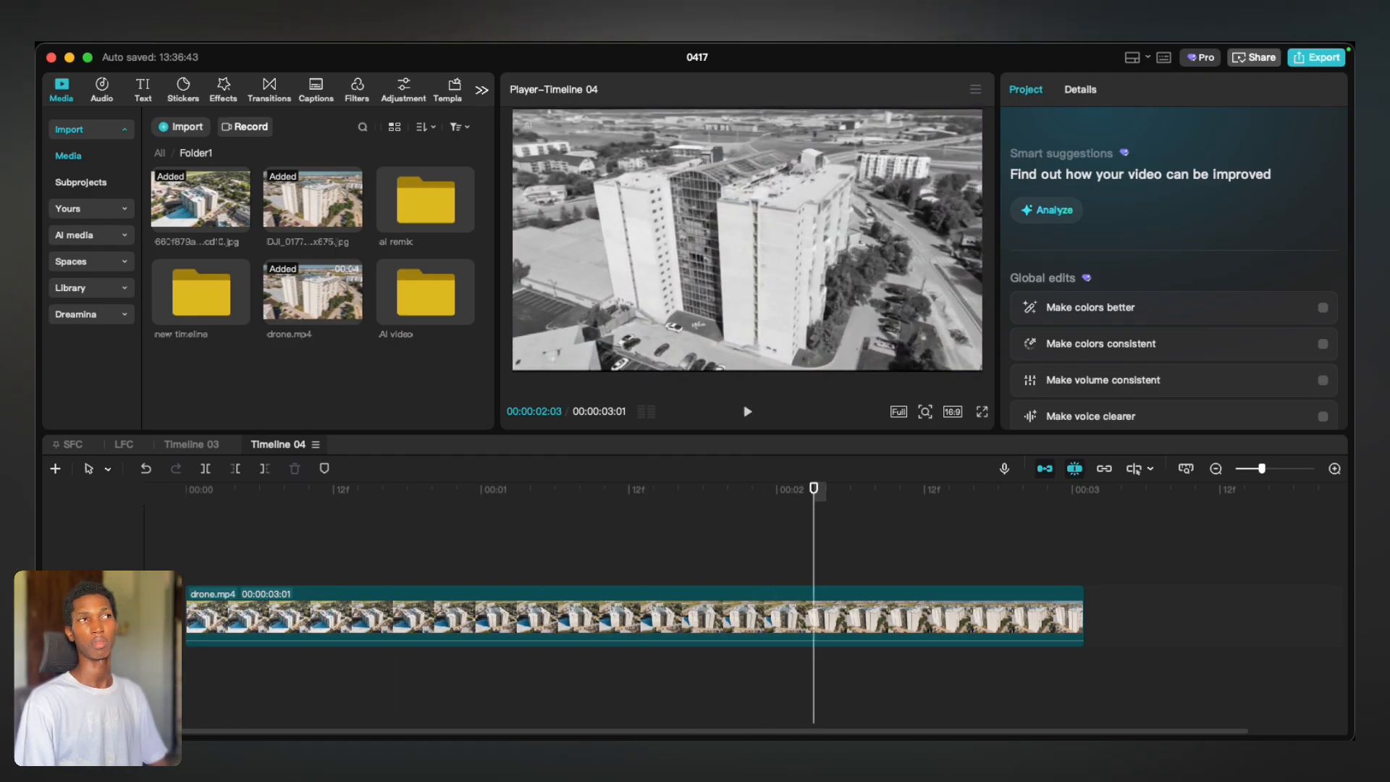
Hold the split mask with a position keyframe at 00:00:02:03, move it back to the frame's left edge at 00:00:02:17, and preview the result
click(655, 636)
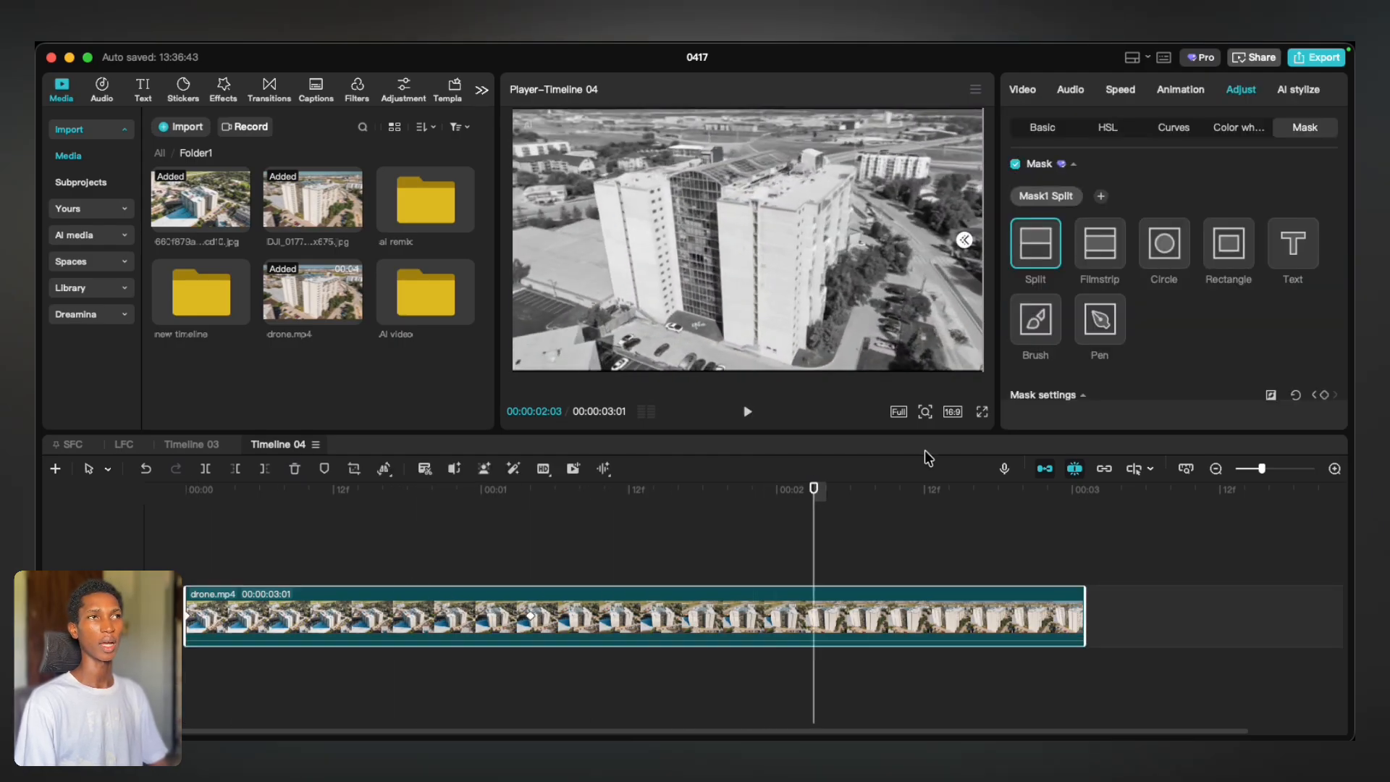
scroll(1293, 271, down, 3)
click(1328, 275)
click(985, 500)
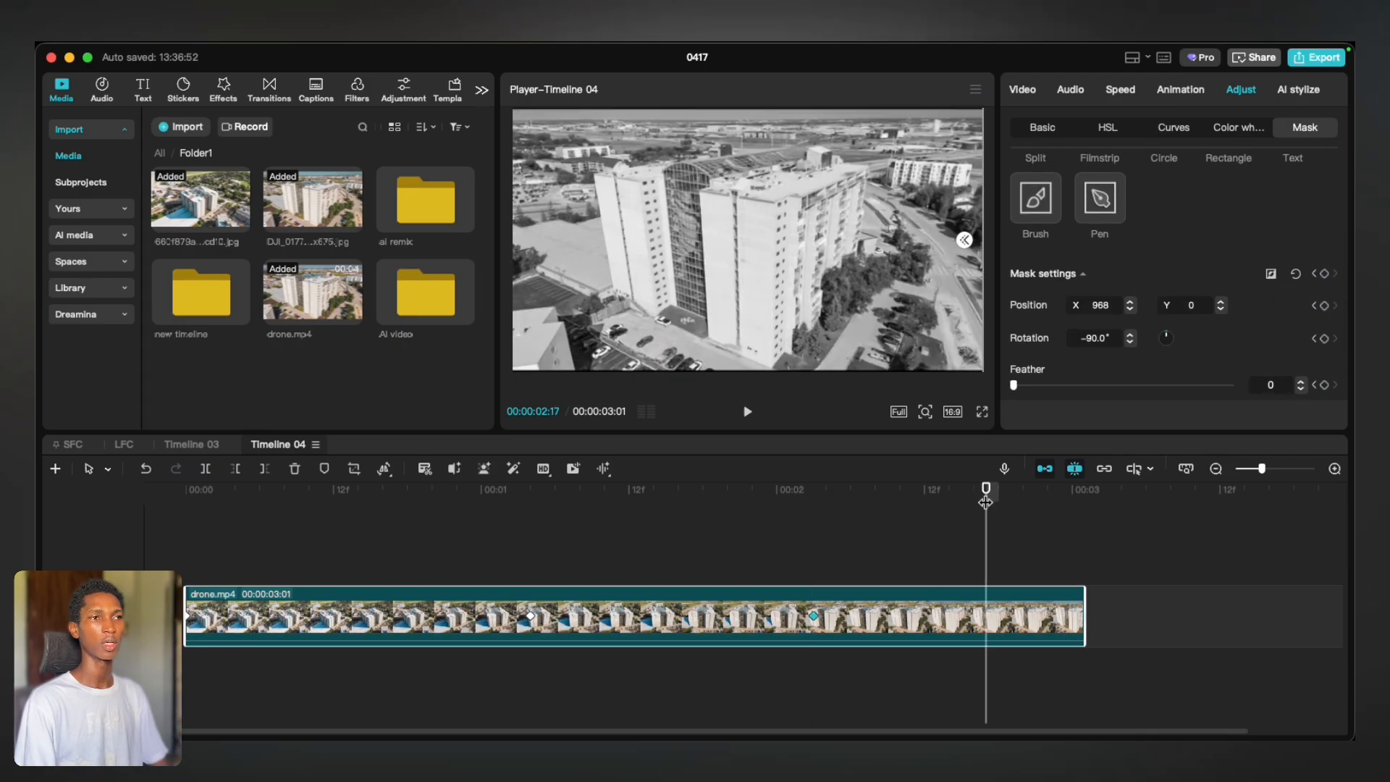
drag(965, 239, 509, 251)
click(270, 577)
click(184, 571)
key(space)
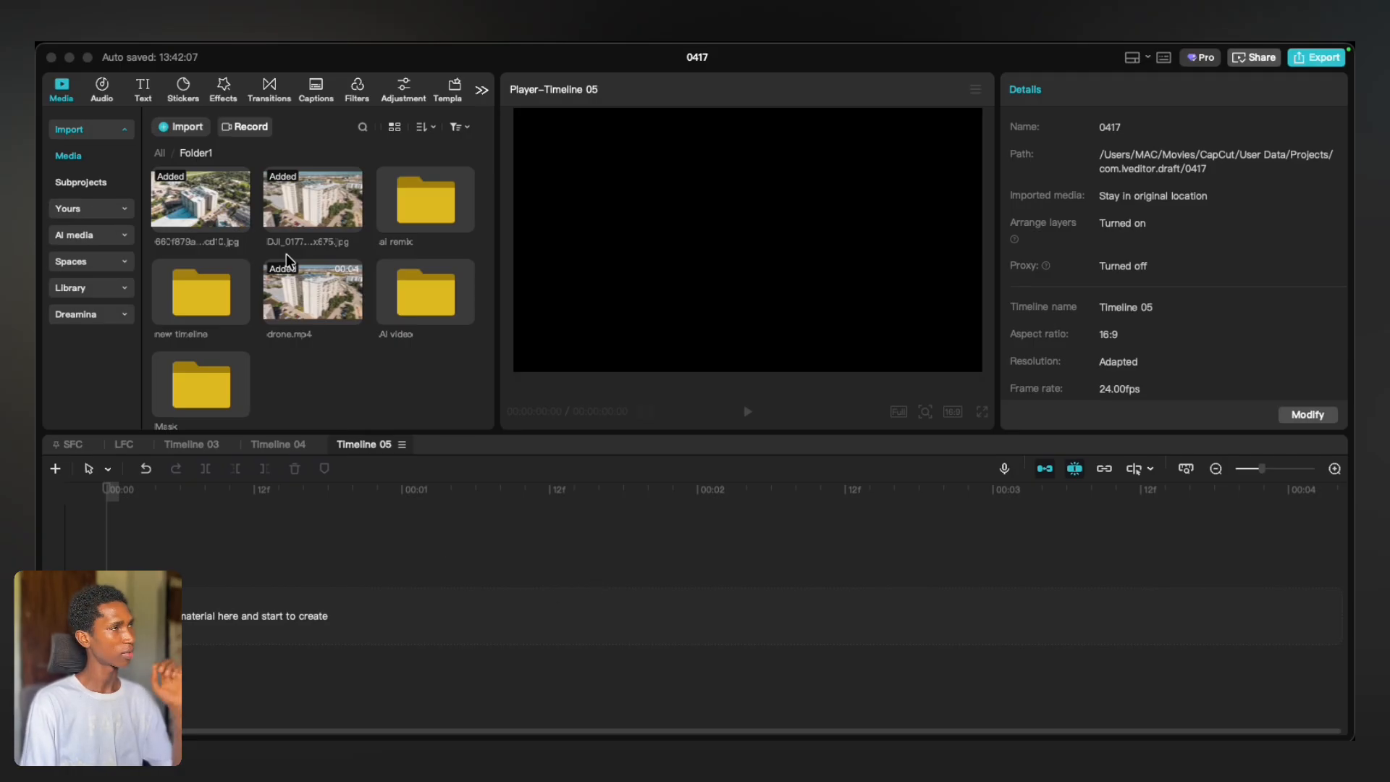
Place drone.mp4 on the empty Timeline 05 and add a circle shape above it
drag(313, 293, 224, 615)
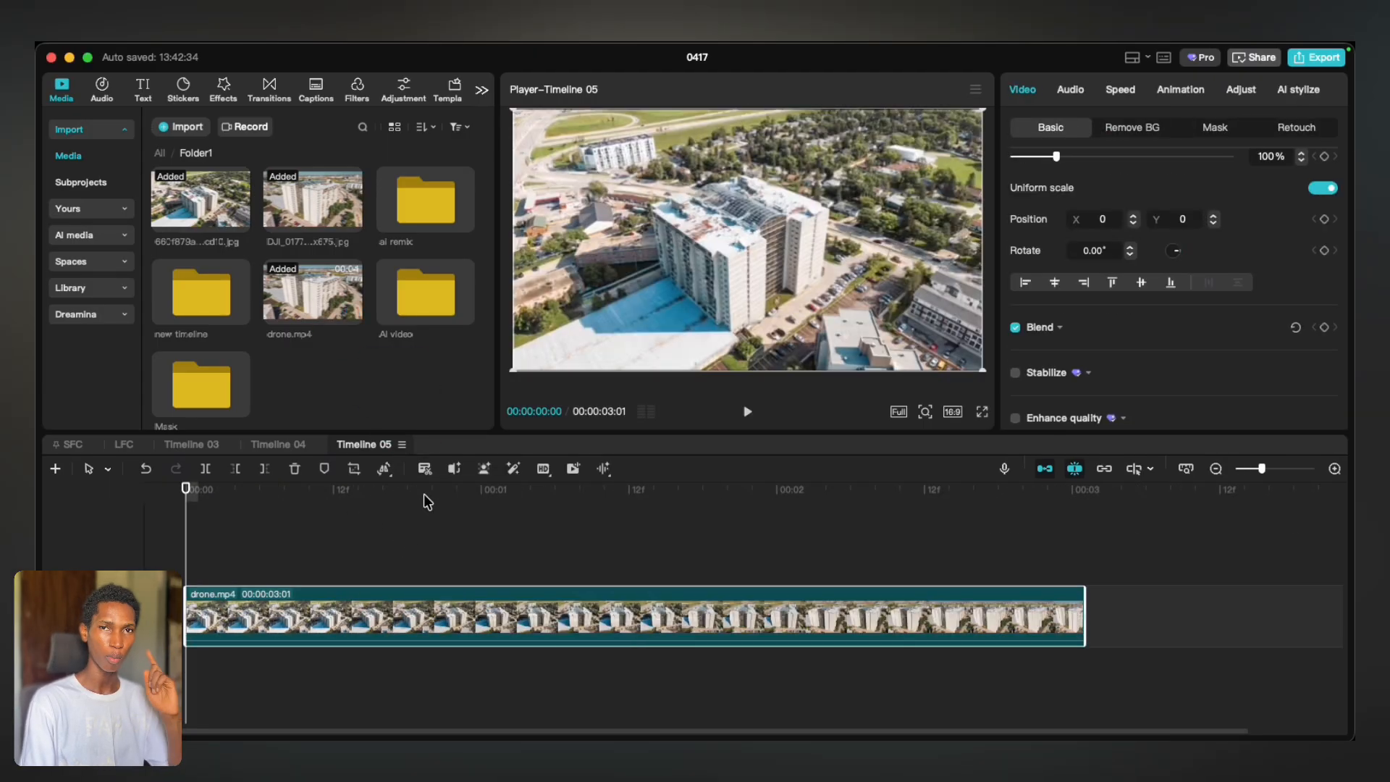
click(183, 91)
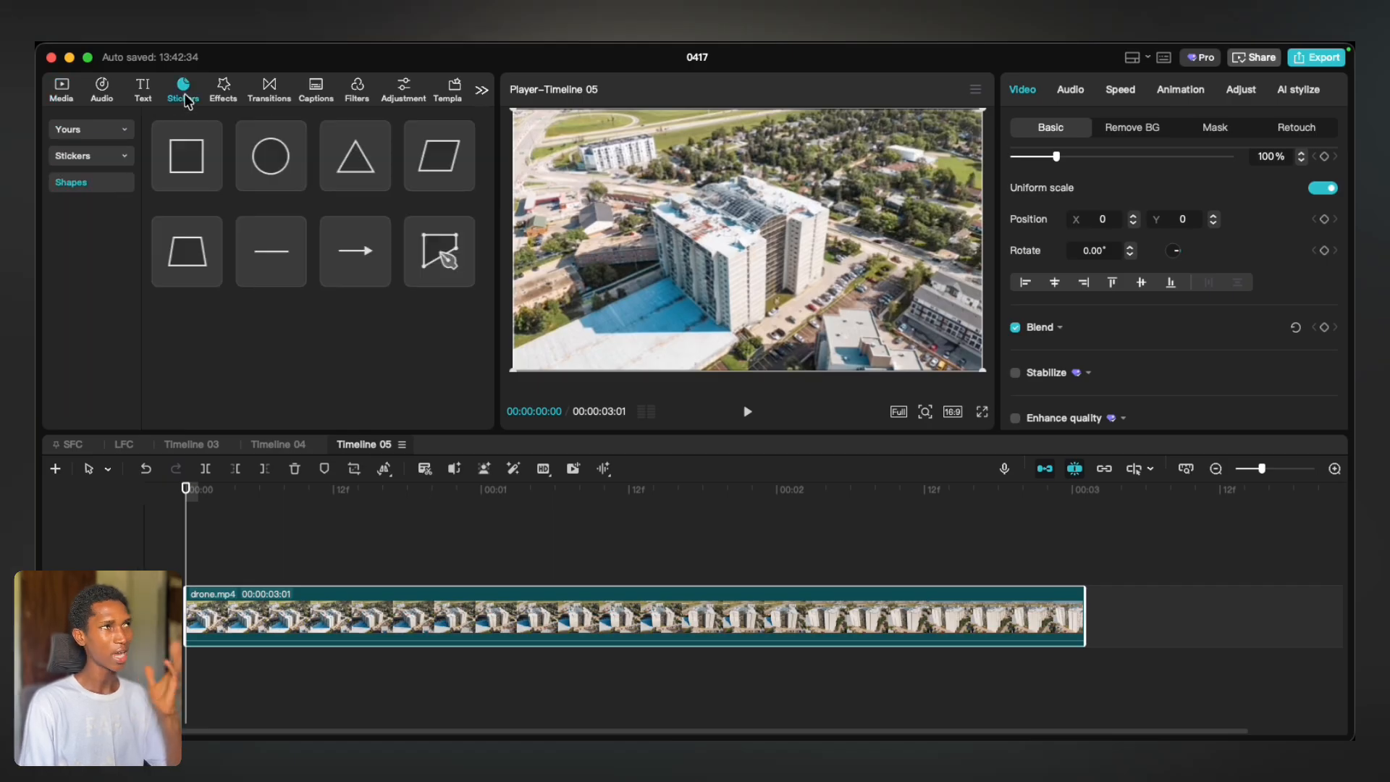
click(93, 158)
click(93, 158)
click(86, 185)
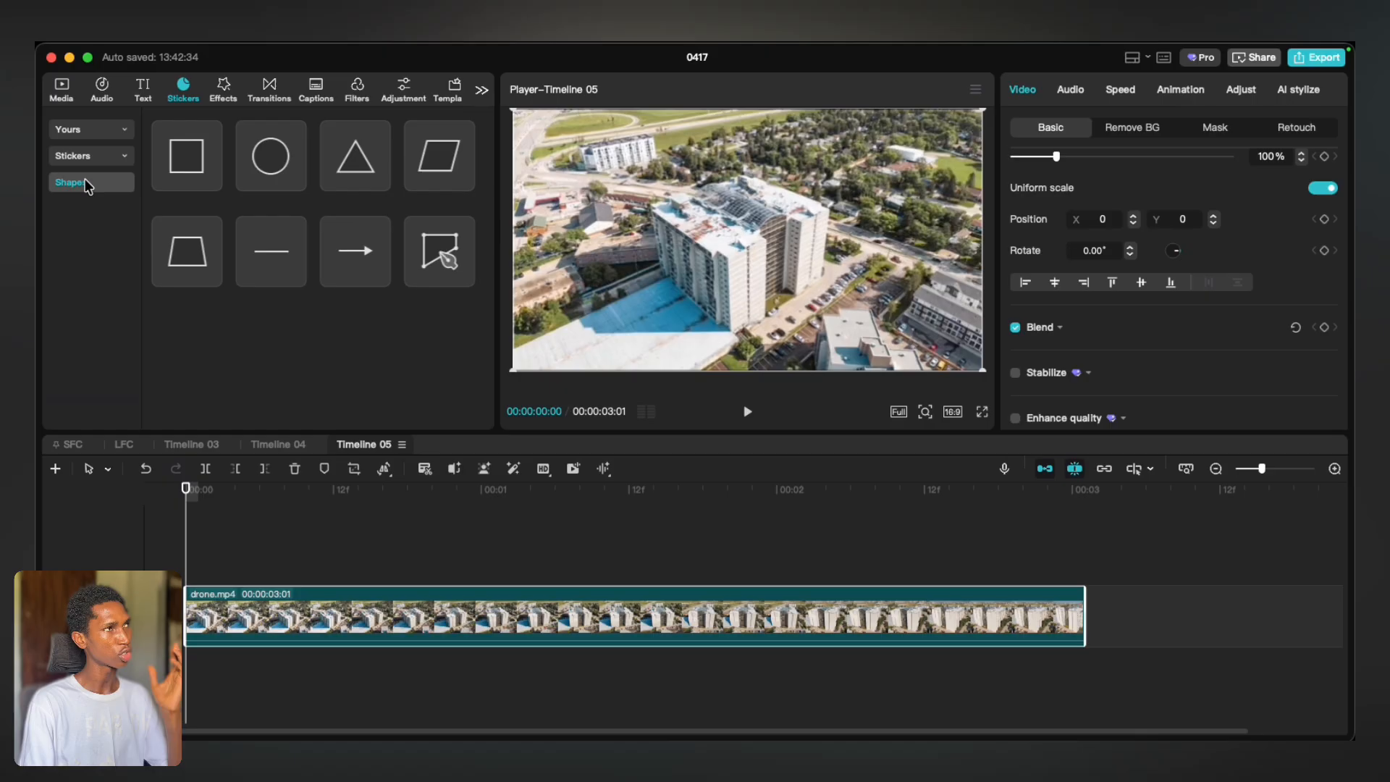
click(297, 181)
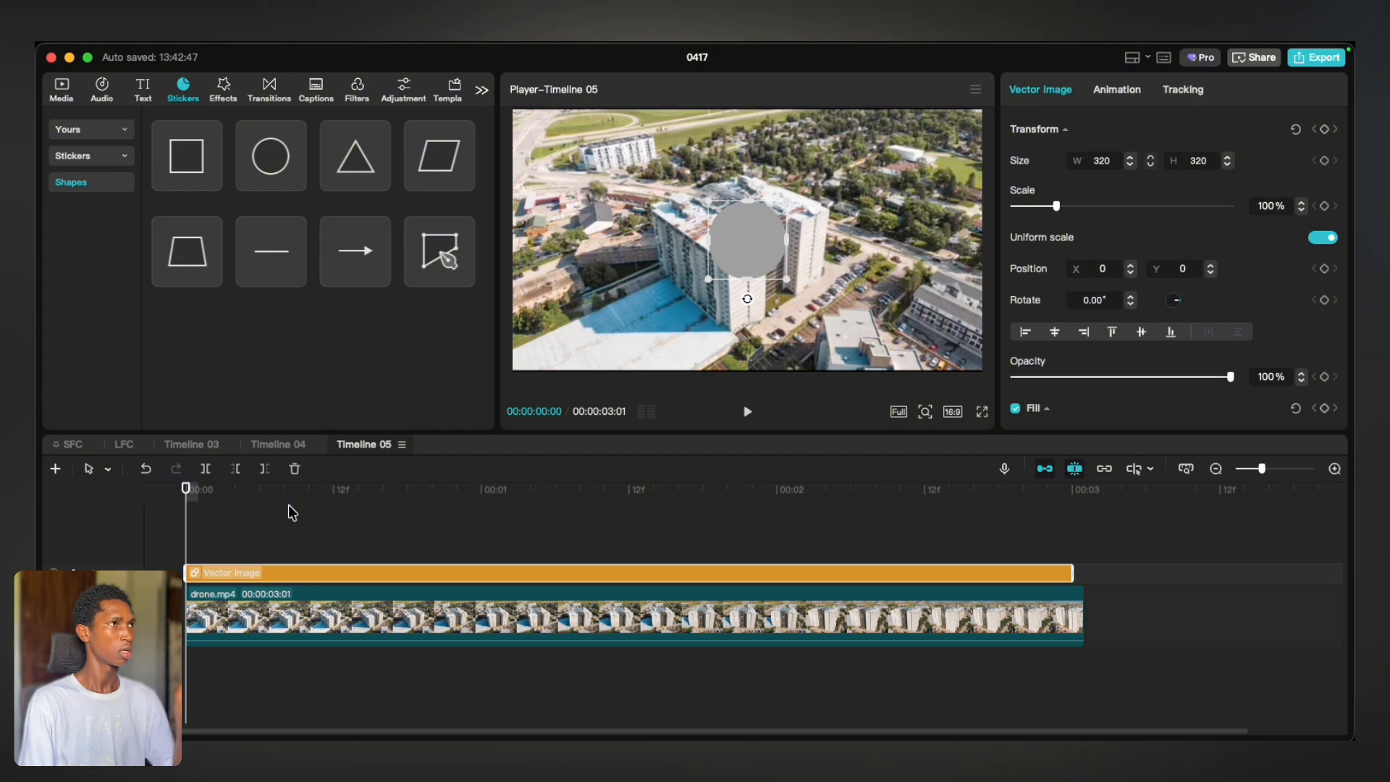
Enable the circle's stroke and set its color to red FF0000
scroll(1188, 282, down, 4)
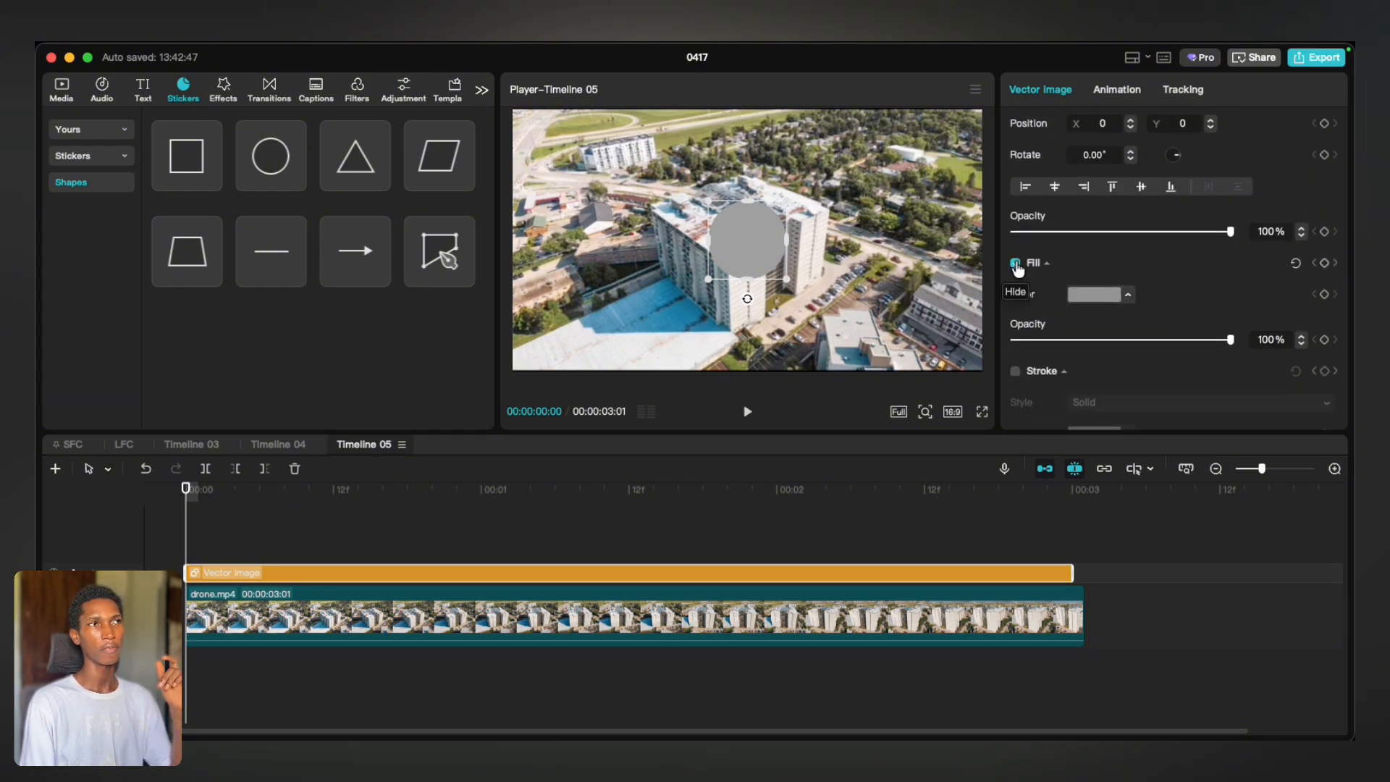
scroll(1045, 275, down, 2)
click(1016, 292)
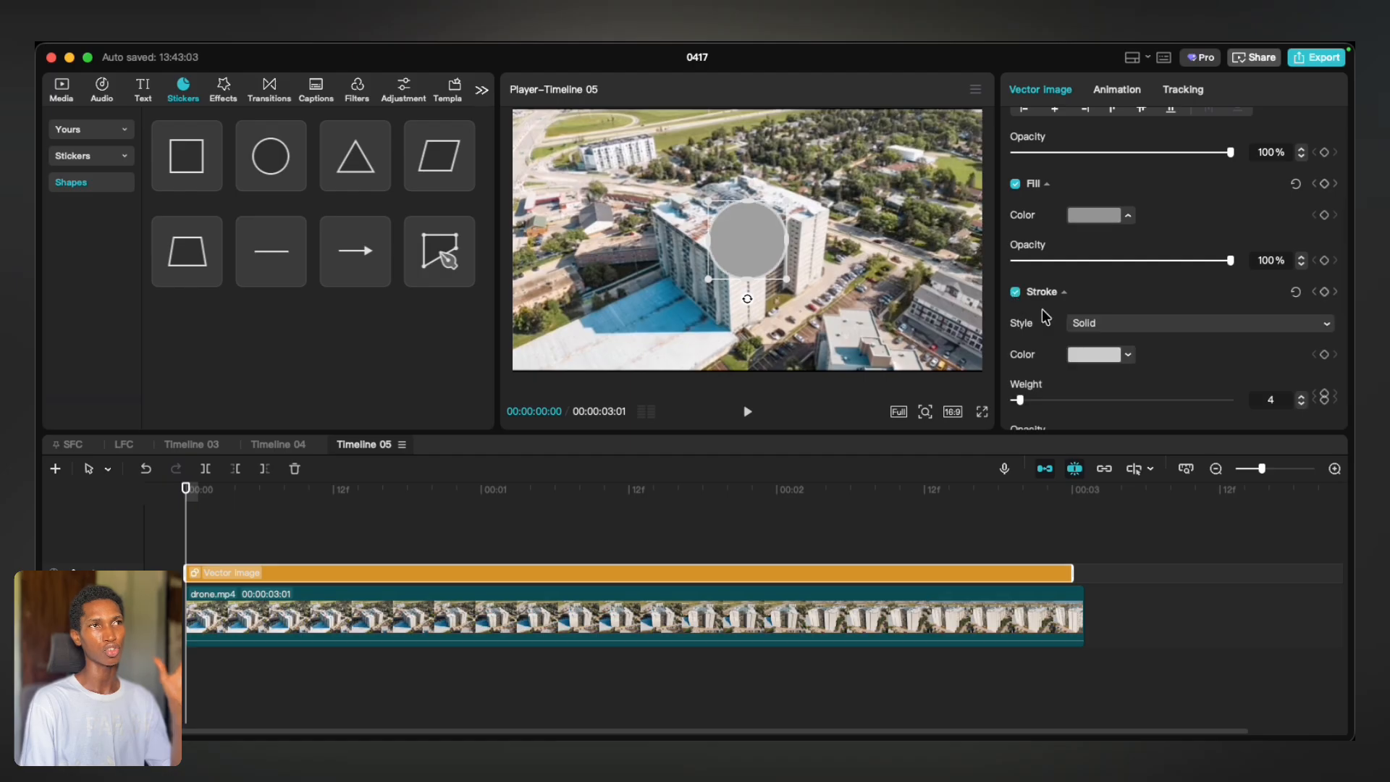
click(1100, 361)
drag(1101, 391, 1260, 351)
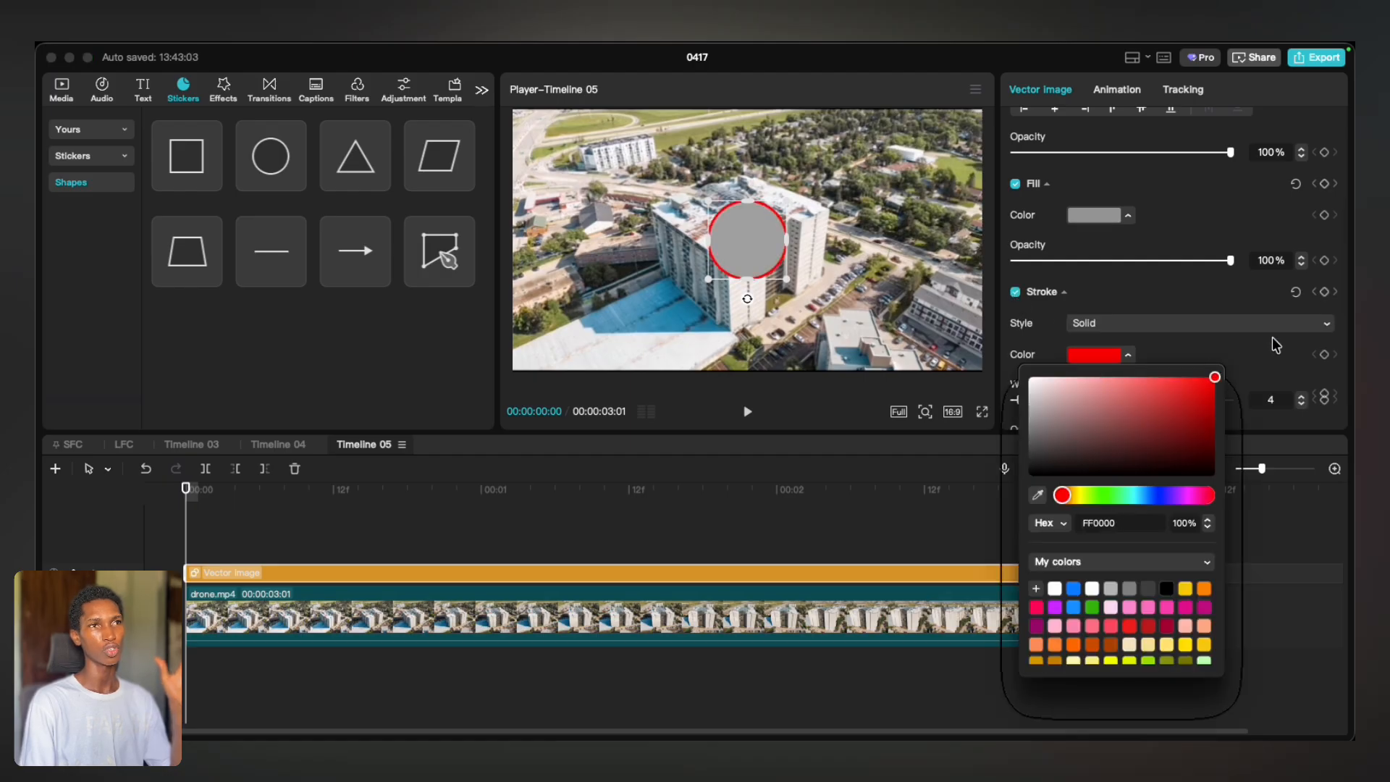
click(1256, 352)
Turn off the circle's fill and enlarge it until its outline surrounds the building
scroll(1046, 251, up, 2)
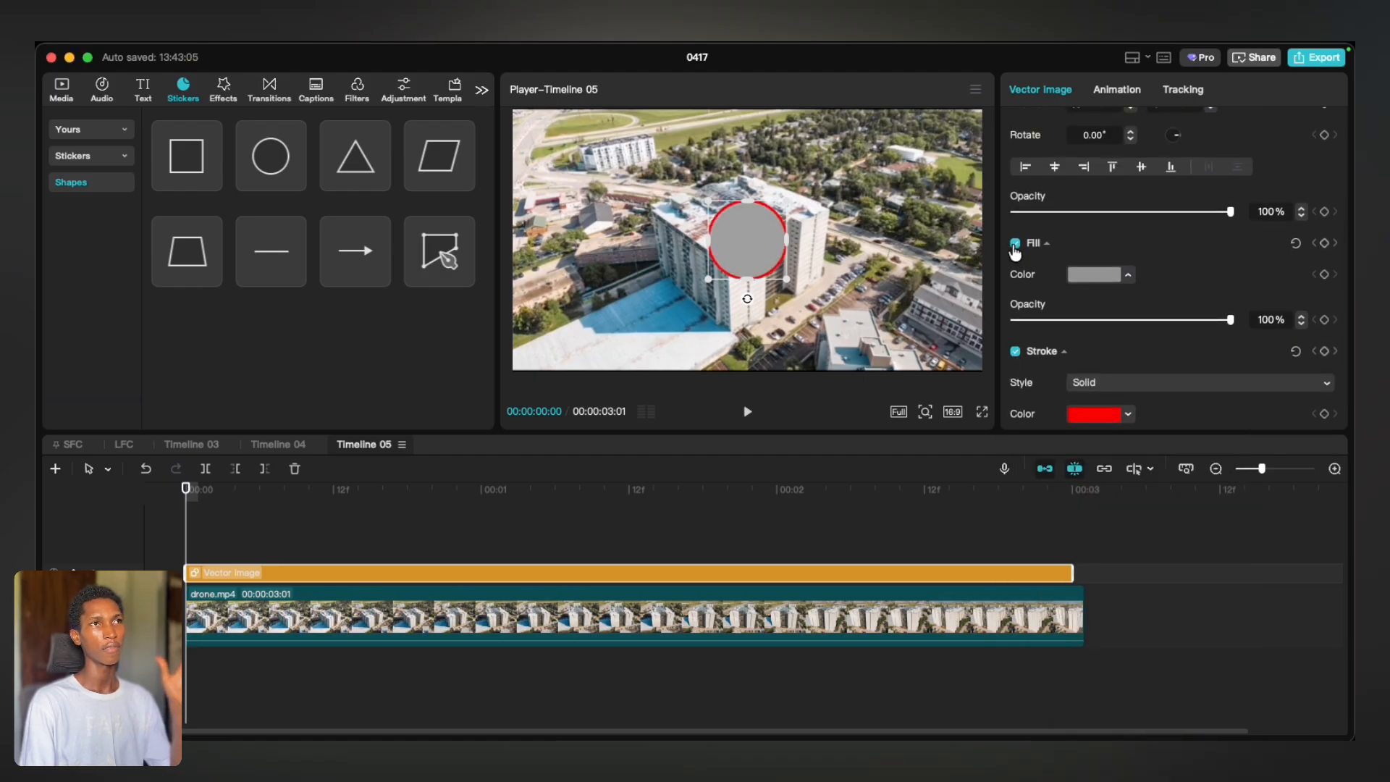
click(1016, 244)
drag(787, 279, 853, 342)
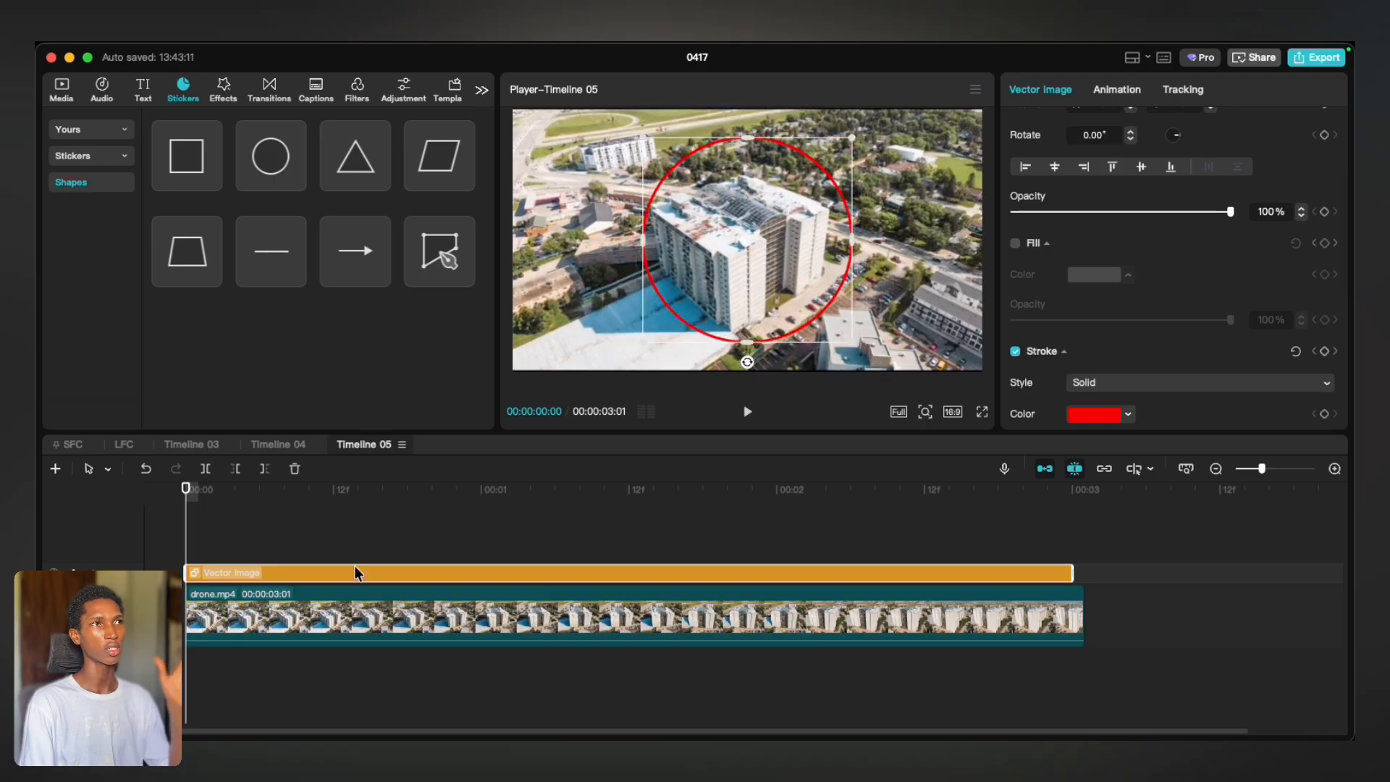
Start a custom drawn shape at 00:00:00:14 with a line across the building, extended to a point outside the circle's left side
drag(227, 501, 355, 544)
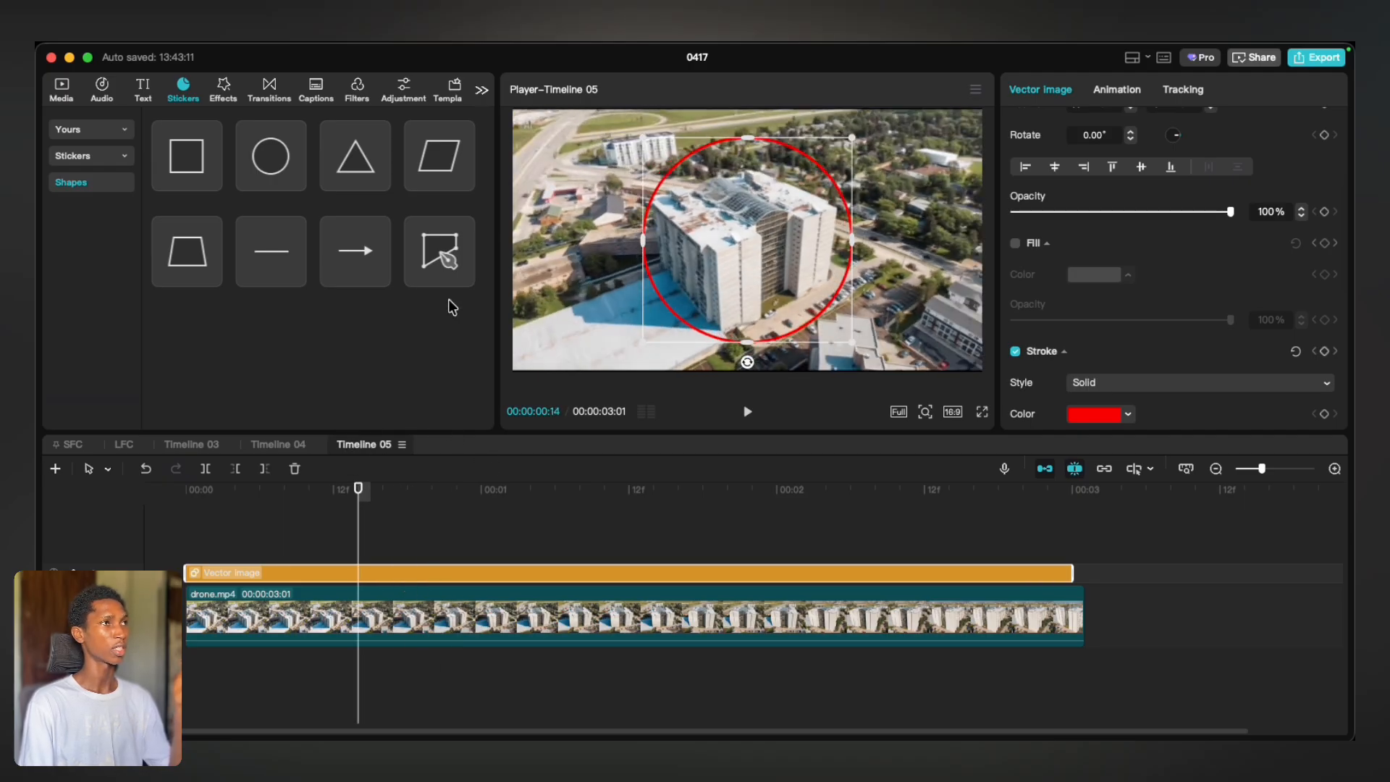
click(467, 278)
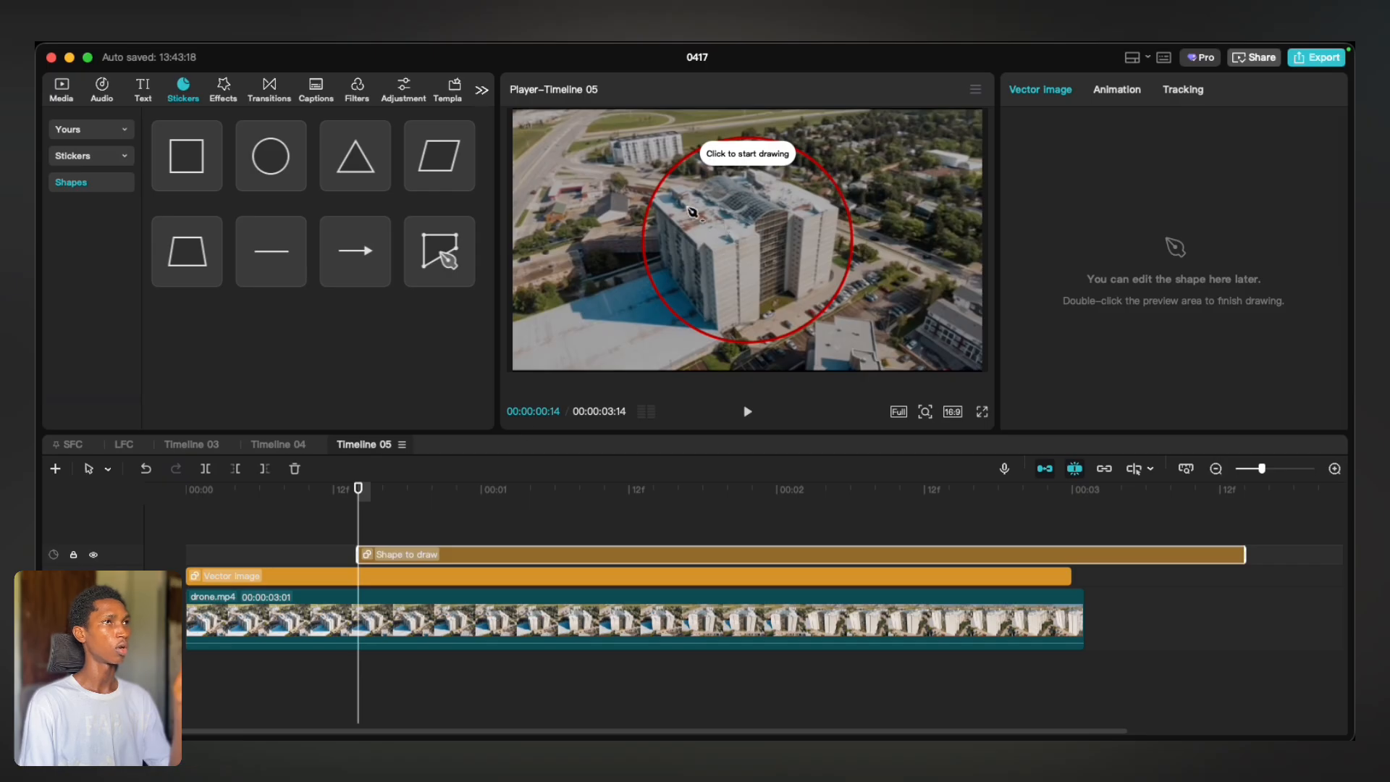
drag(658, 206, 710, 264)
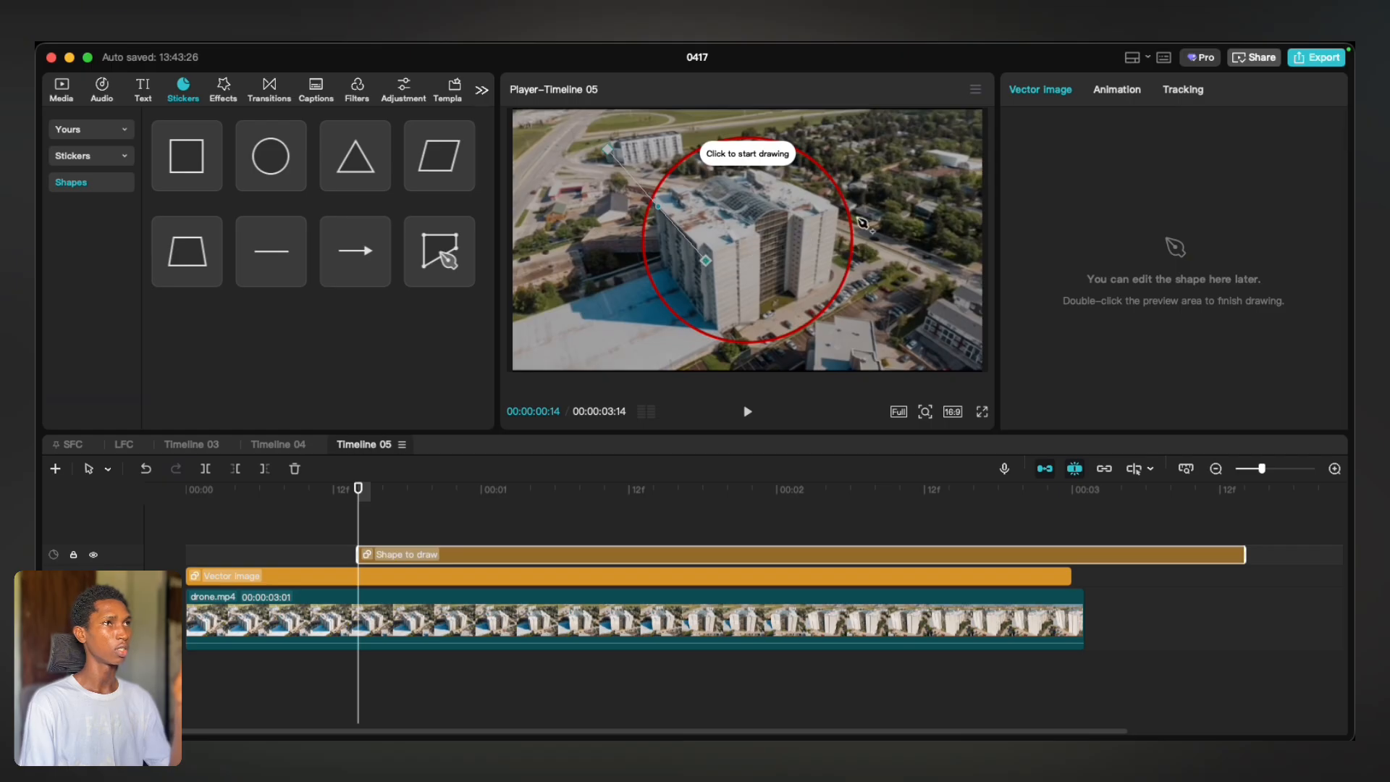
double_click(842, 218)
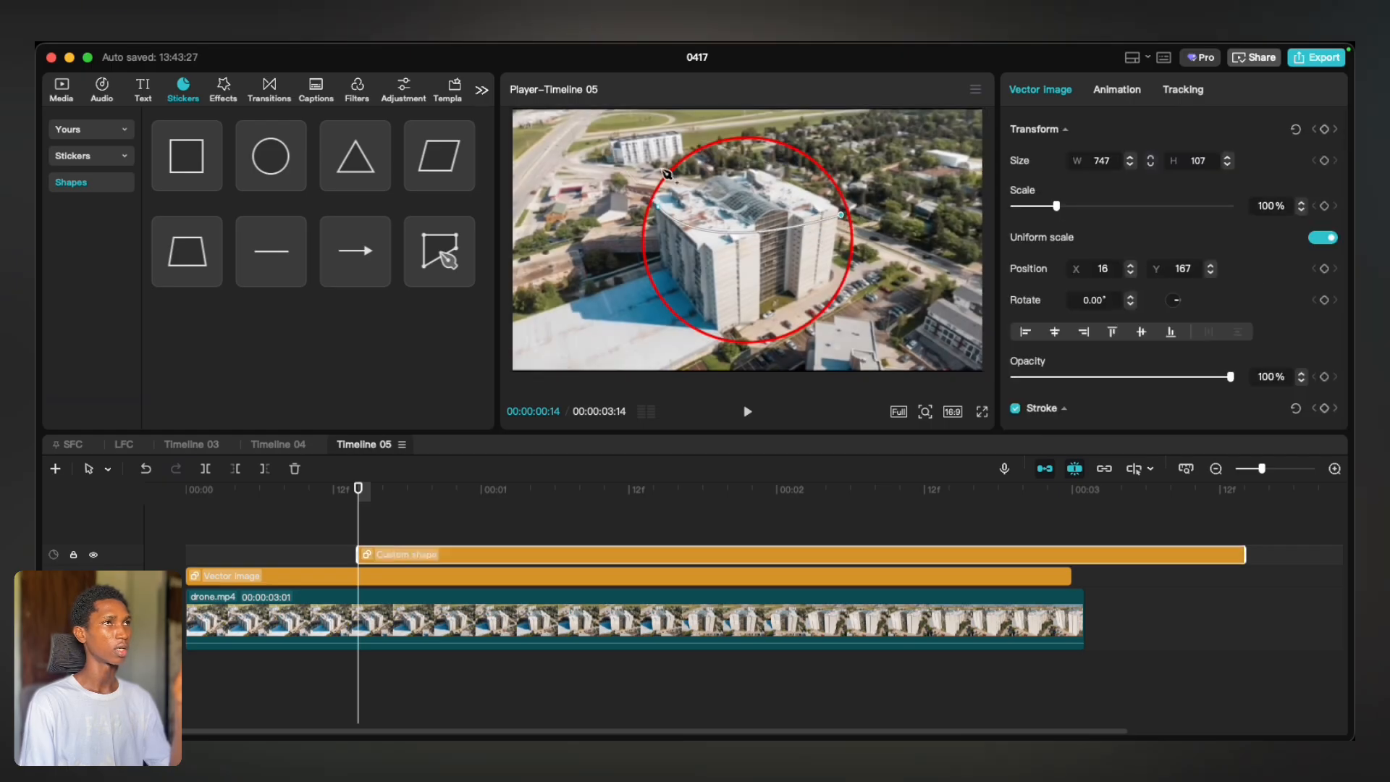
drag(654, 277, 579, 262)
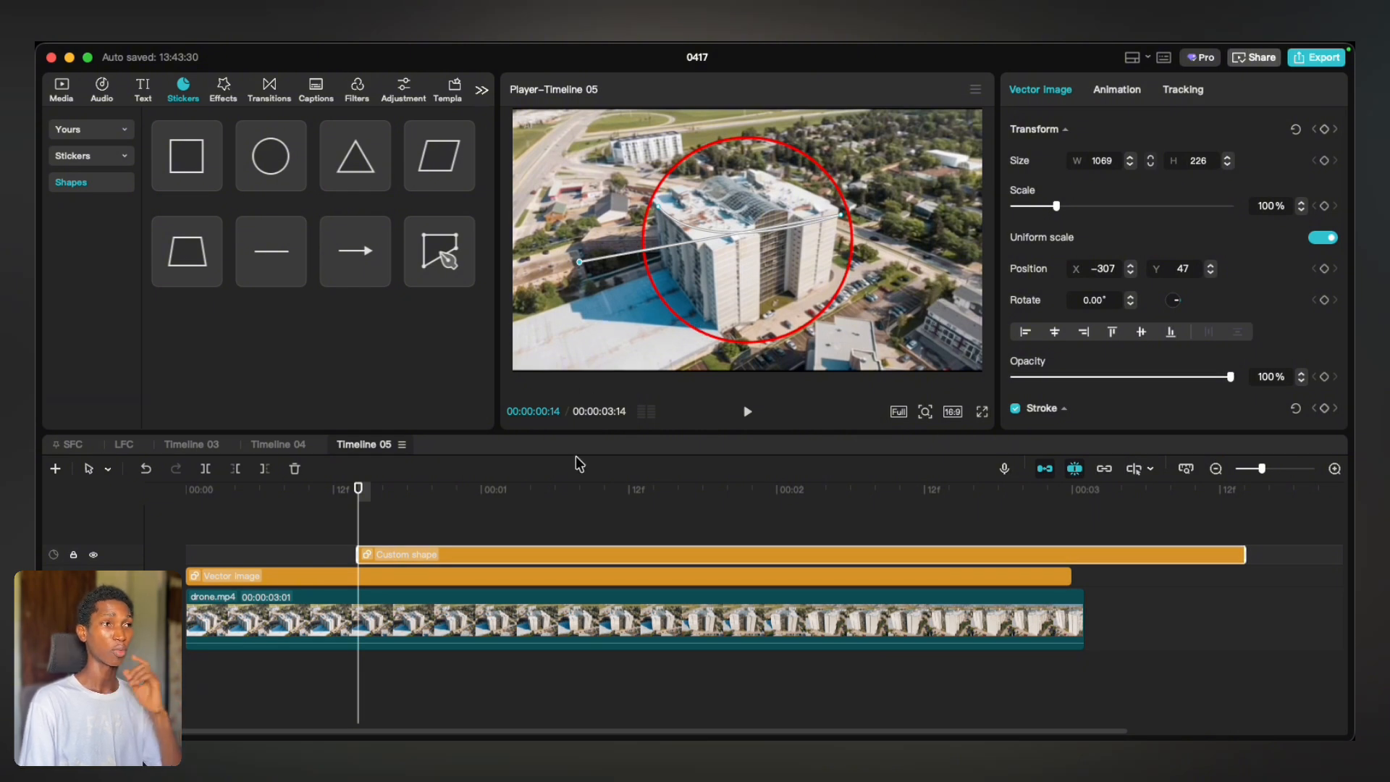
Curve the custom shape's left end upward and close it into a swoosh about 1069 wide and 626 high, undoing stray points
drag(580, 262, 581, 163)
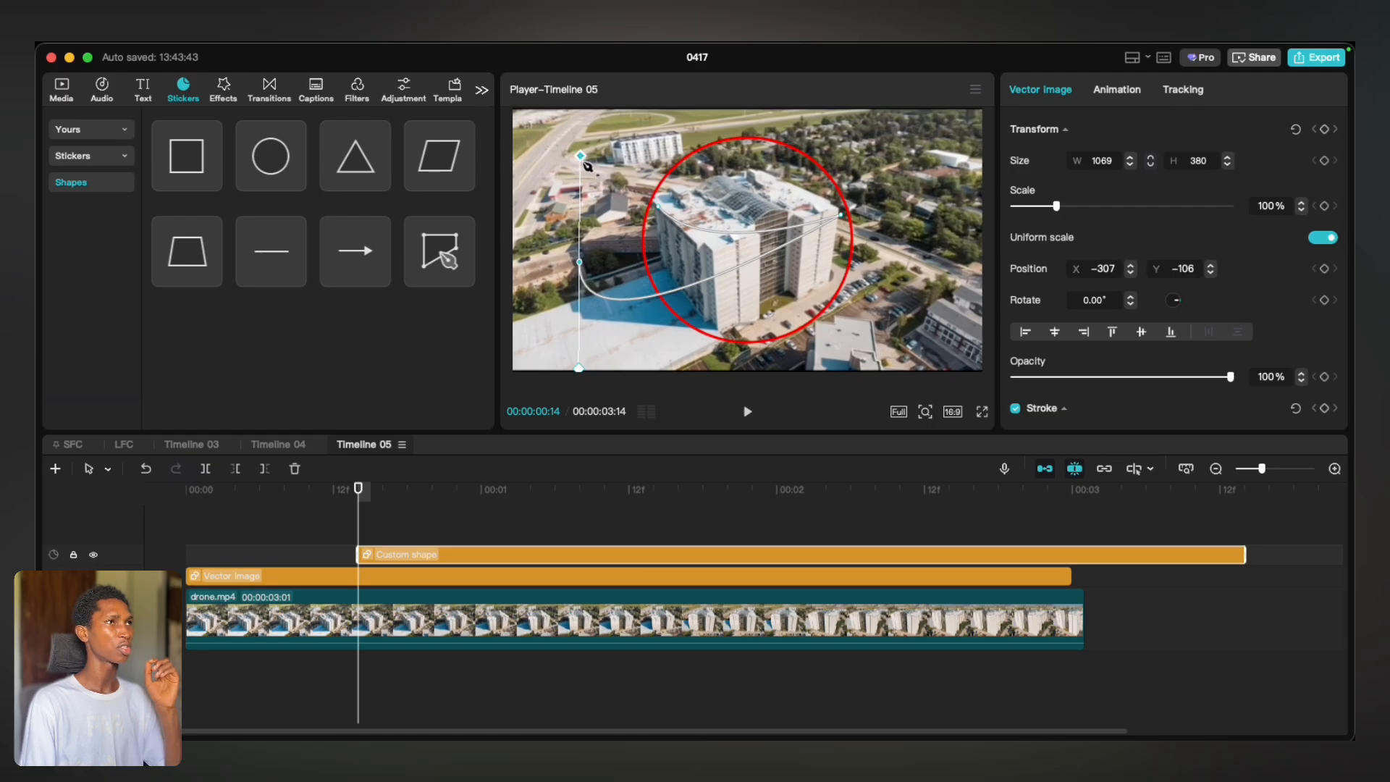
click(628, 155)
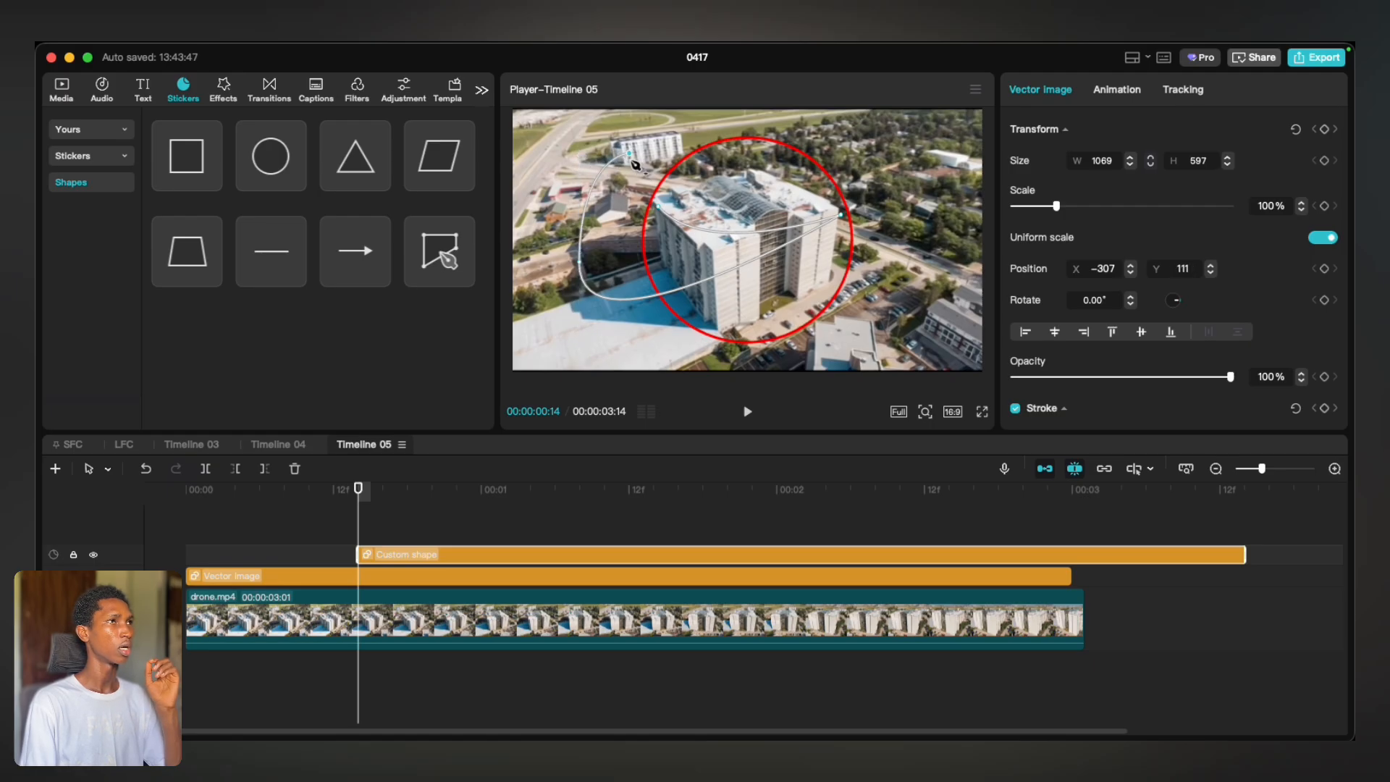
drag(633, 155, 639, 144)
drag(632, 141, 638, 127)
key(p)
key(super+z)
key(super+z)
click(670, 151)
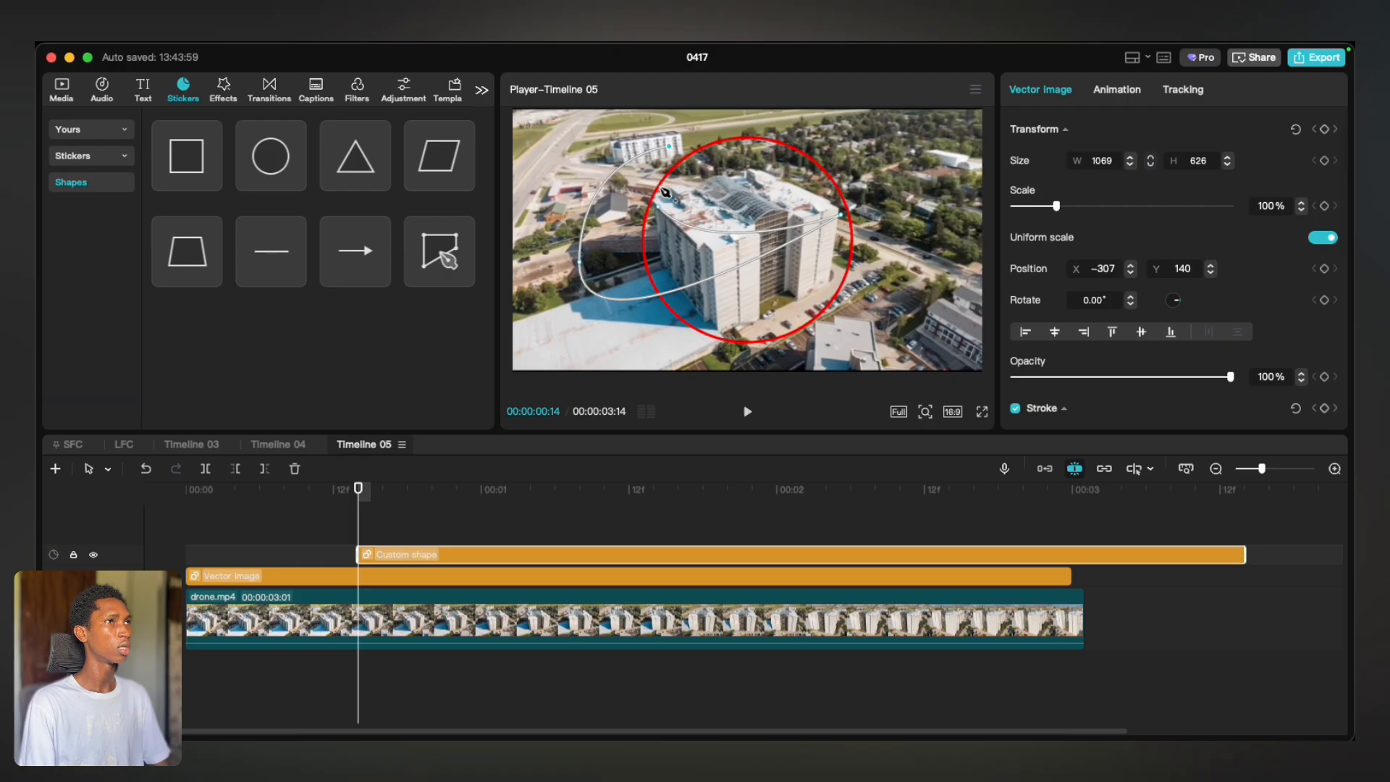
click(664, 209)
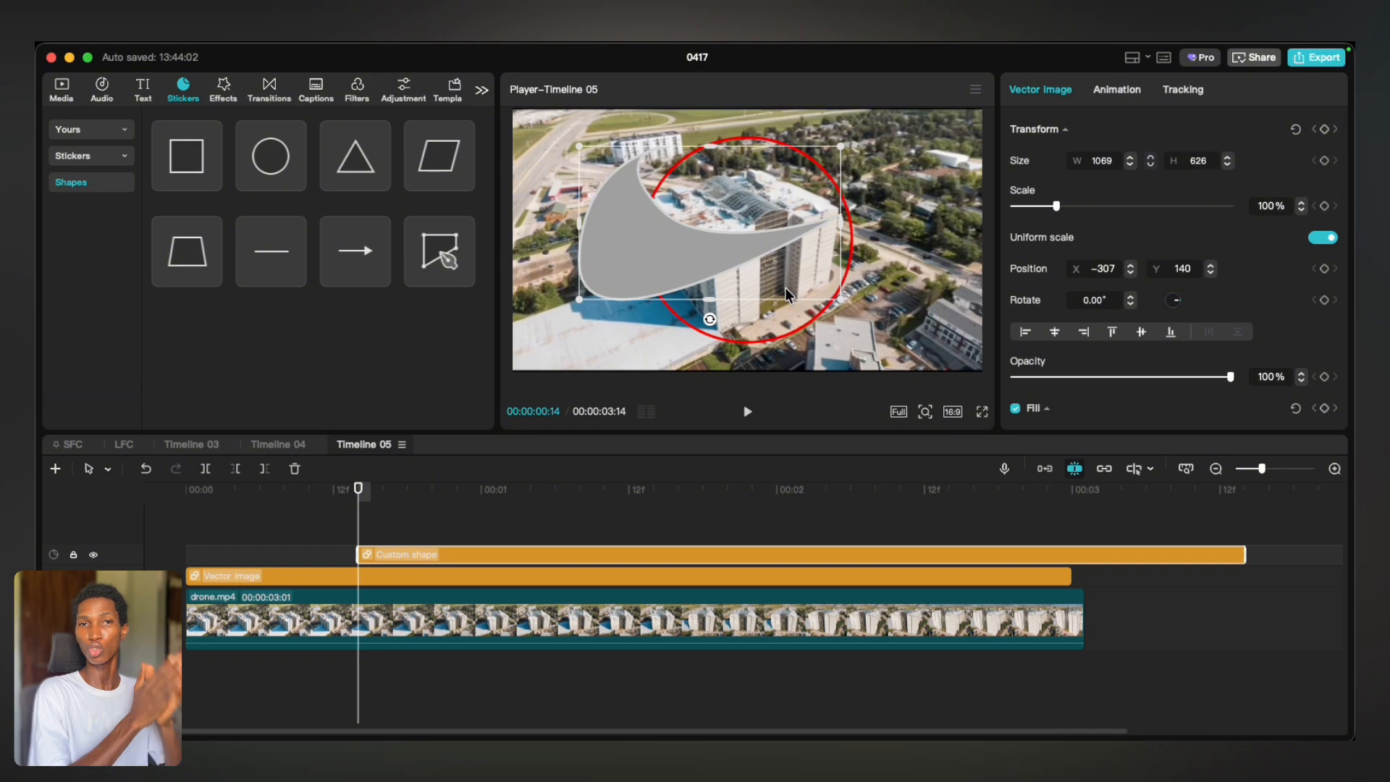
Set the swoosh shape's fill color to black
scroll(1164, 341, down, 5)
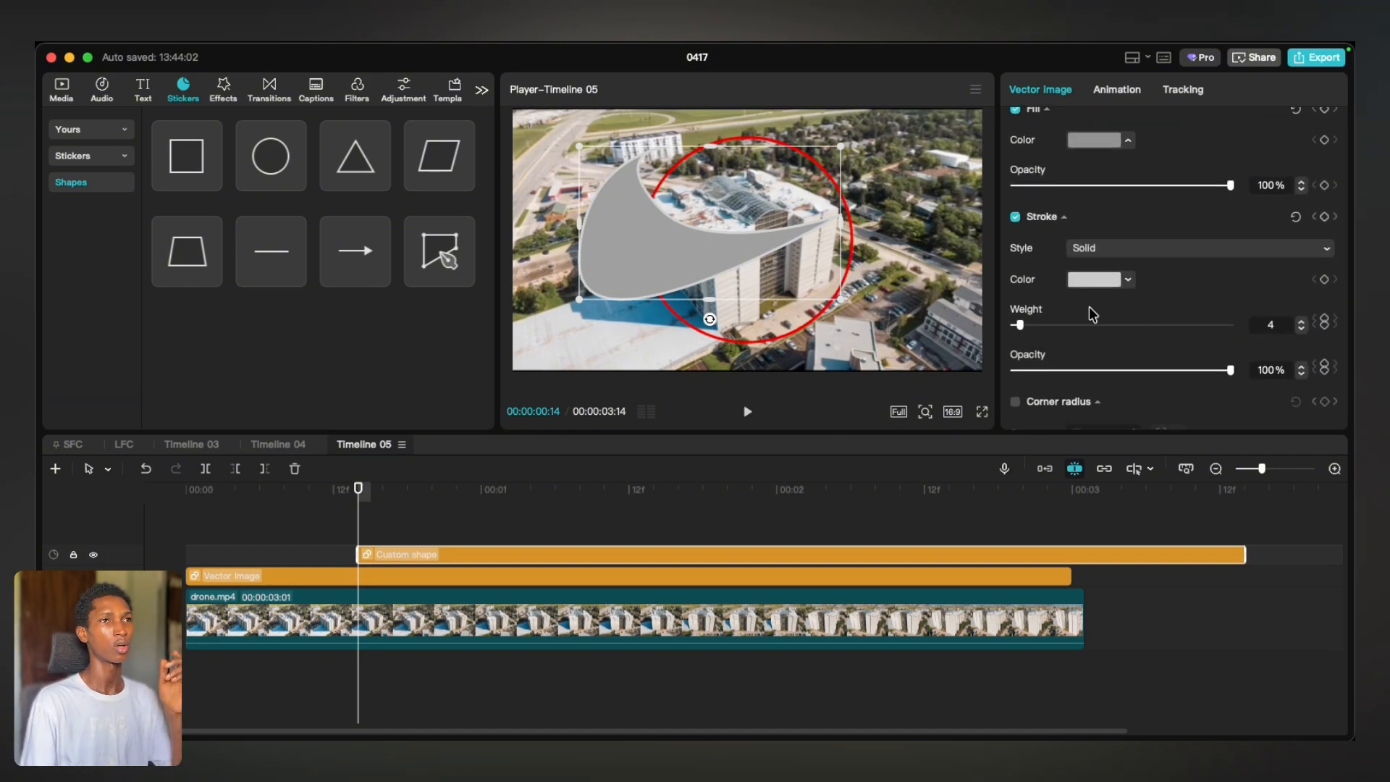
scroll(1093, 243, up, 2)
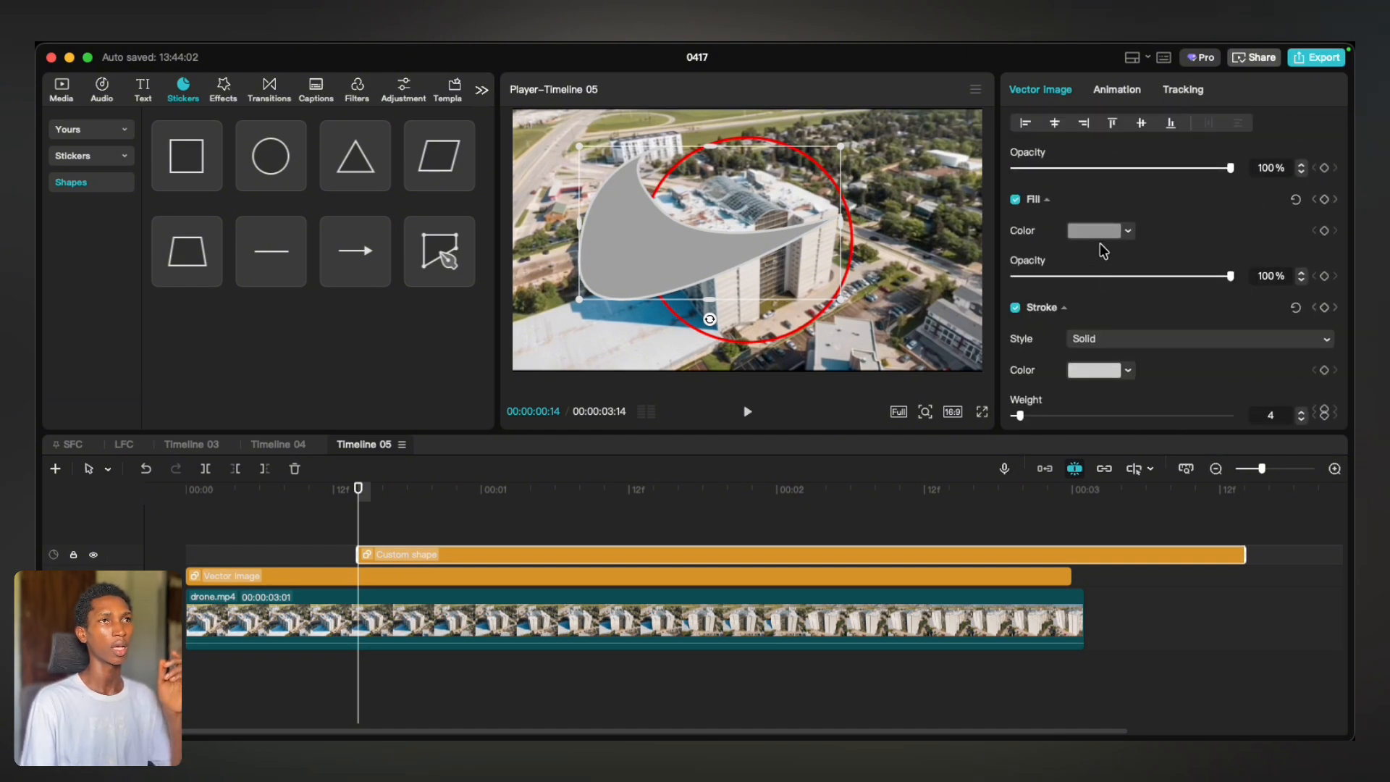
click(1098, 233)
click(1144, 574)
click(1208, 243)
Shrink the swoosh into the video frame's lower-left corner and shift its clip earlier on the timeline
drag(754, 251, 722, 312)
drag(815, 364, 632, 341)
drag(419, 502, 506, 507)
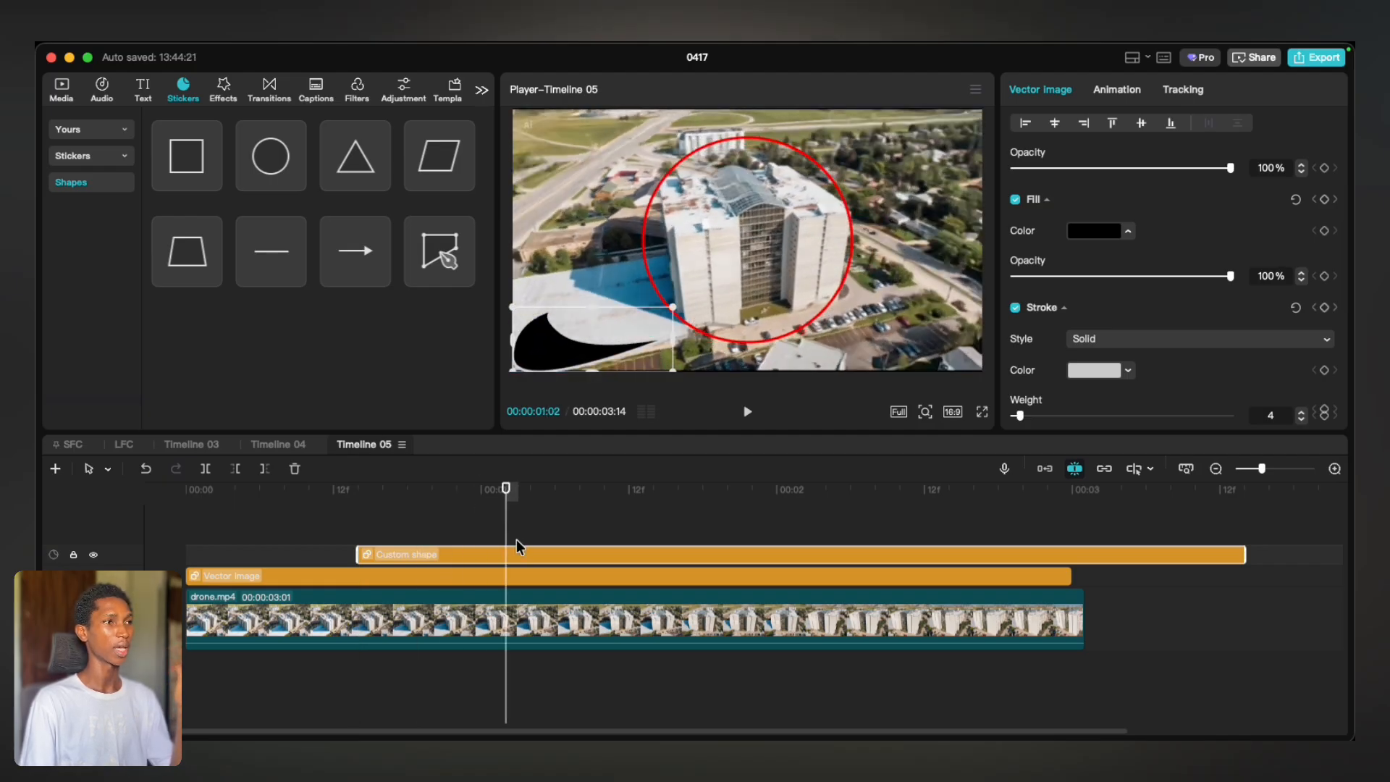
drag(512, 554, 341, 556)
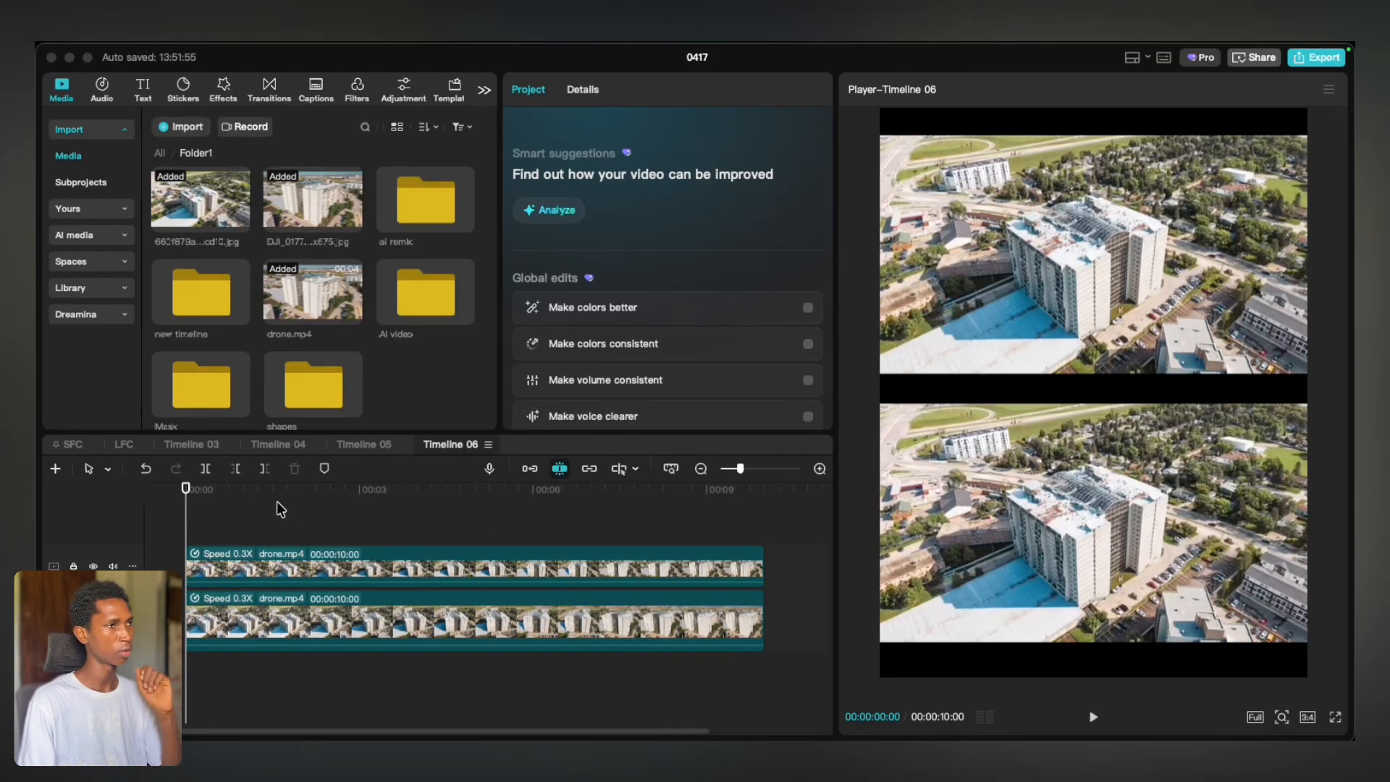
Play the two stacked drone.mp4 clips in Timeline 06, and delete both of them
key(space)
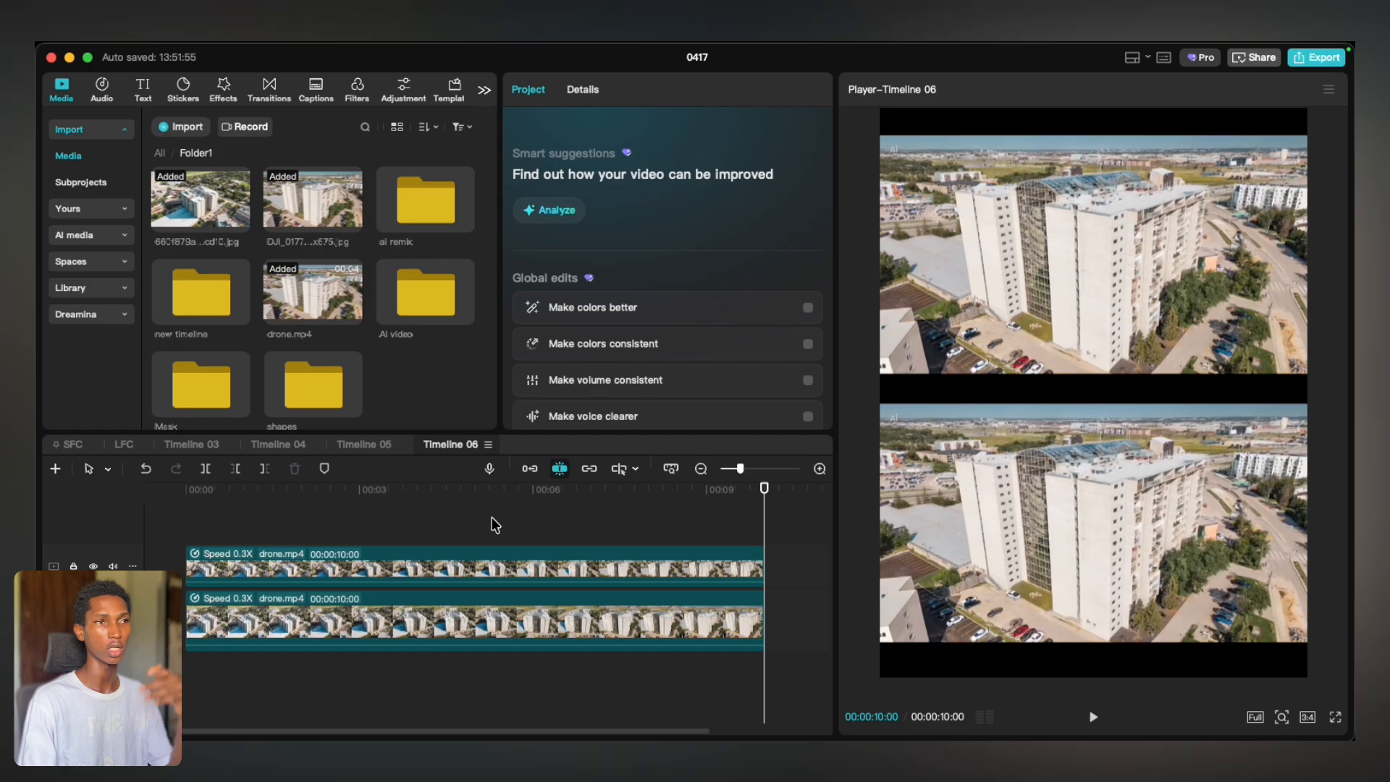
key(super+a)
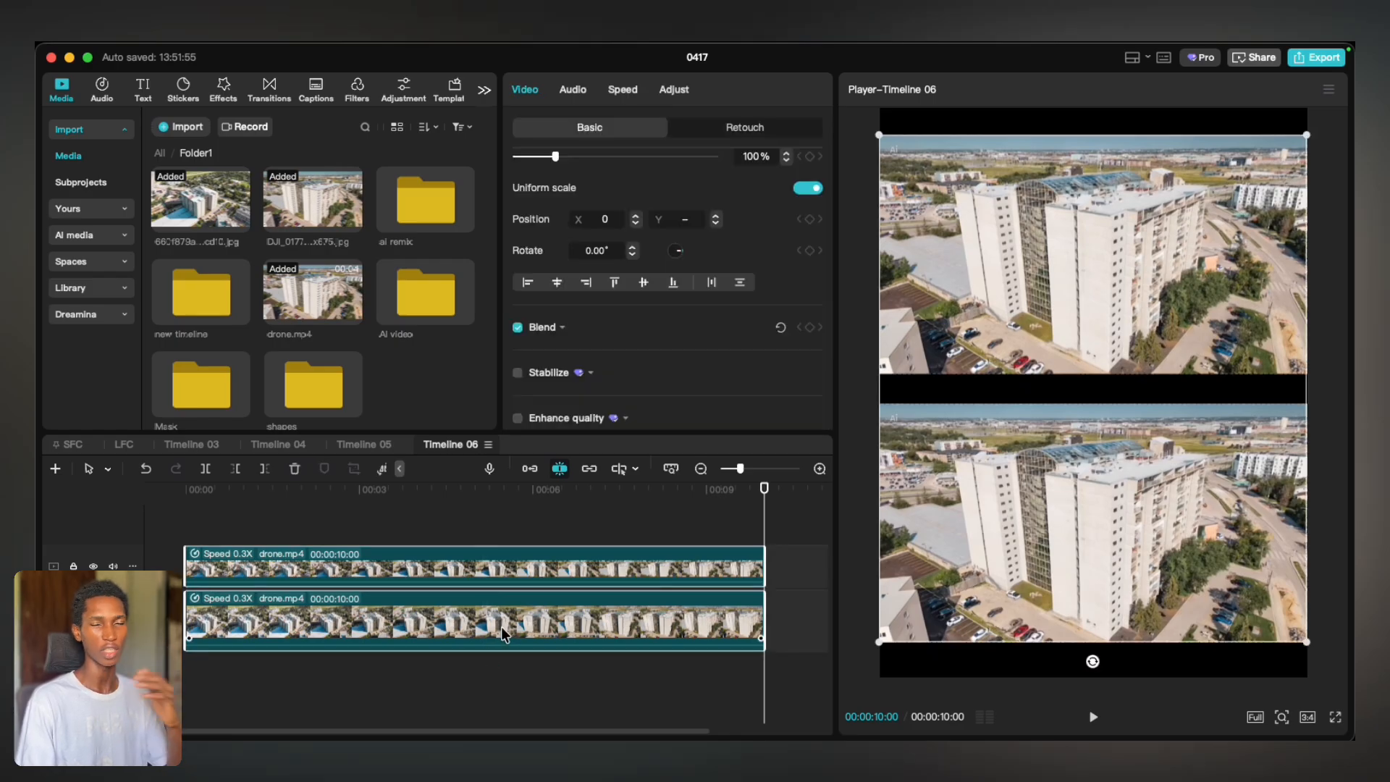
key(Delete)
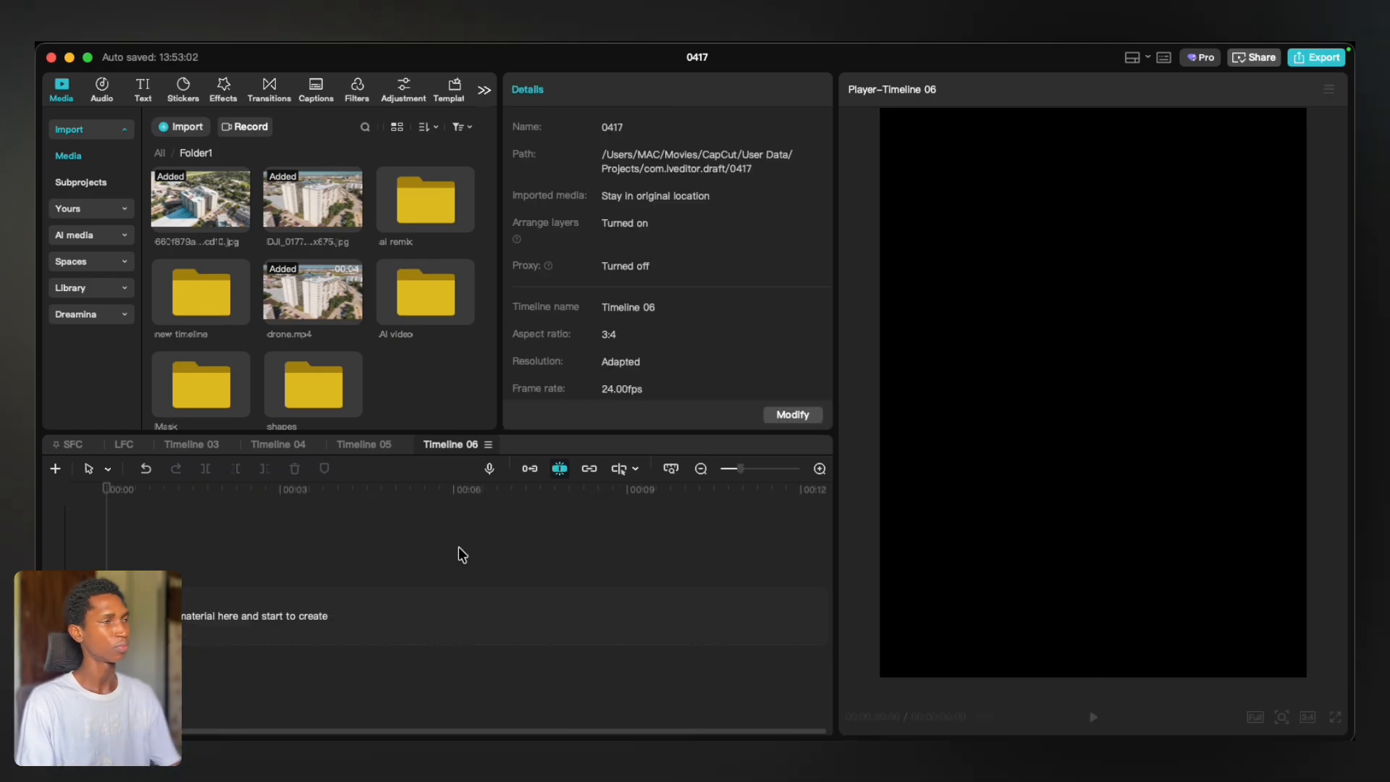
Place drone.mp4 on the empty Timeline 06 and play it from the start
click(305, 281)
drag(304, 280, 291, 576)
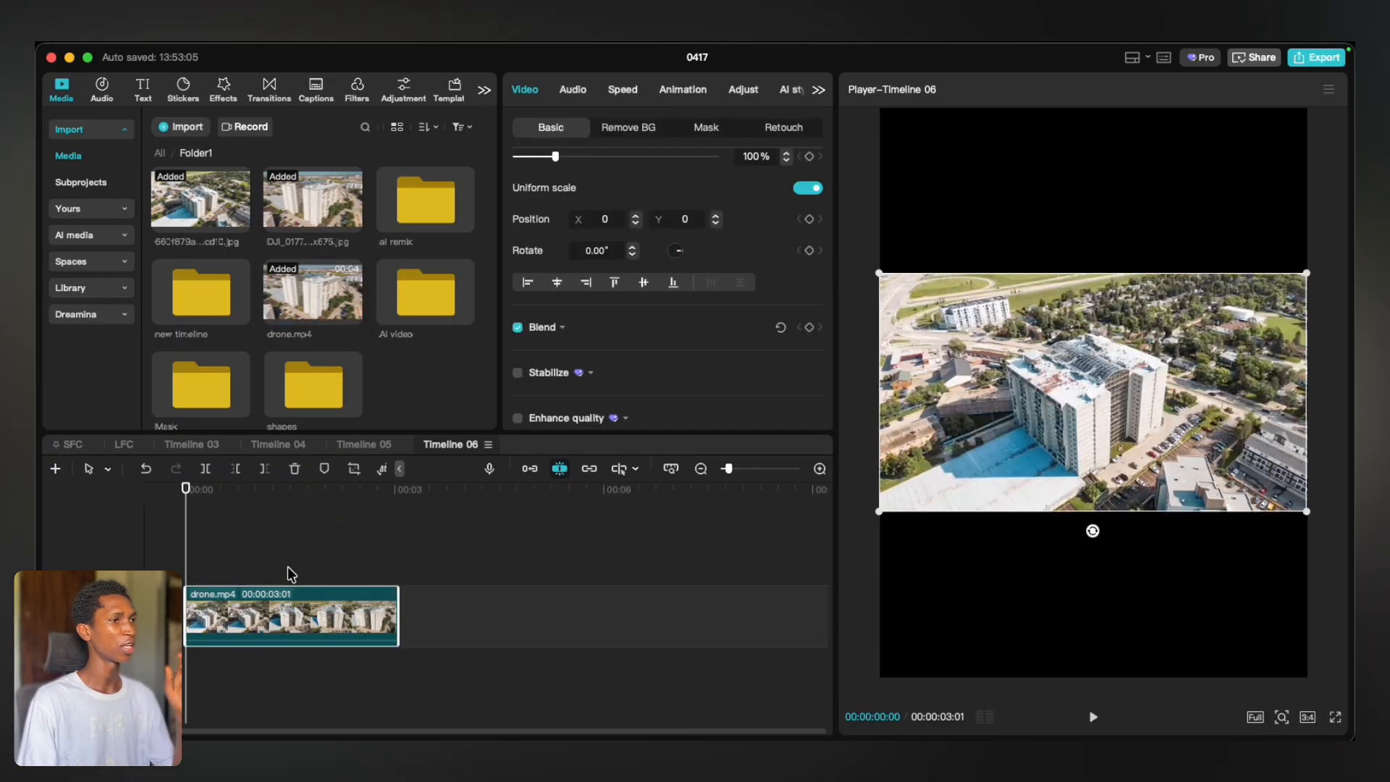
key(super+=)
click(366, 556)
drag(366, 556, 187, 572)
key(space)
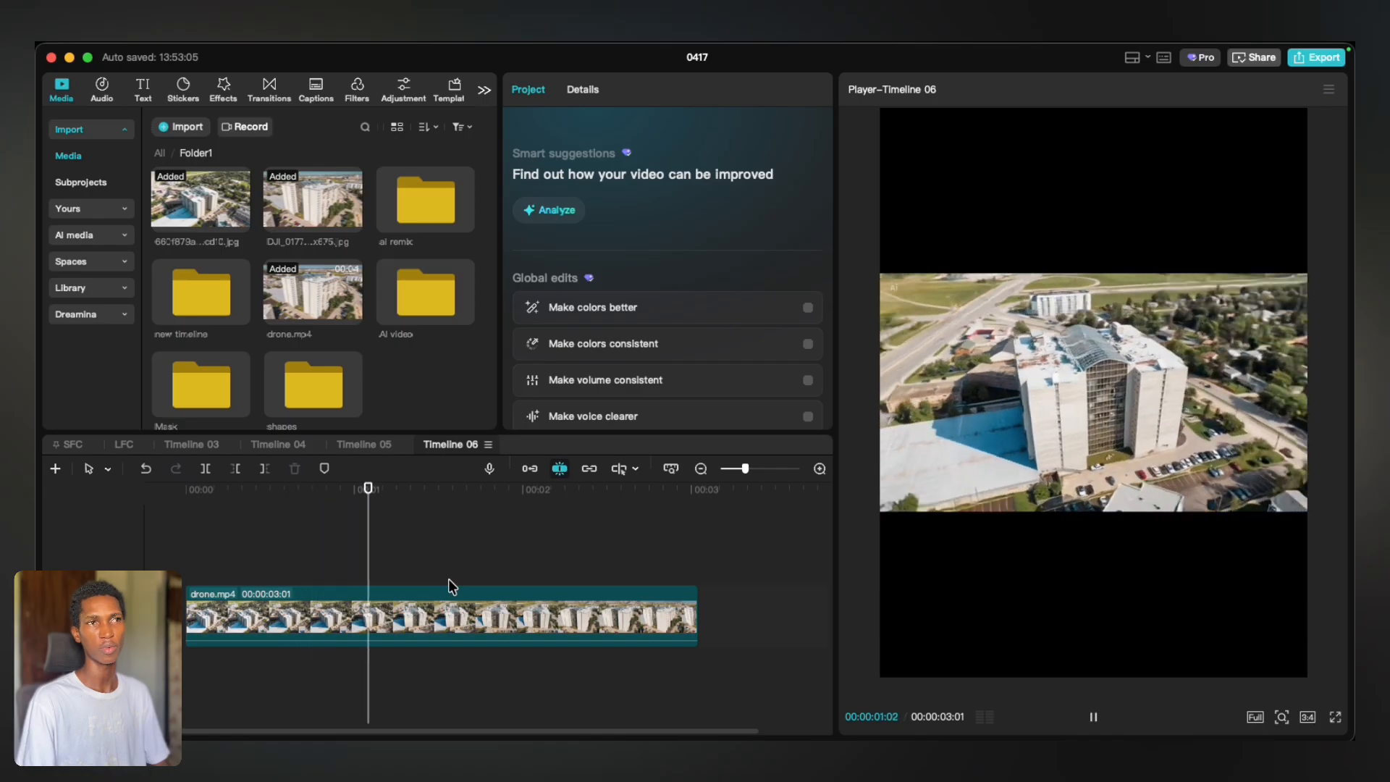
Return to the start of Timeline 06 and play the drone.mp4 clip again
key(space)
drag(373, 542, 83, 545)
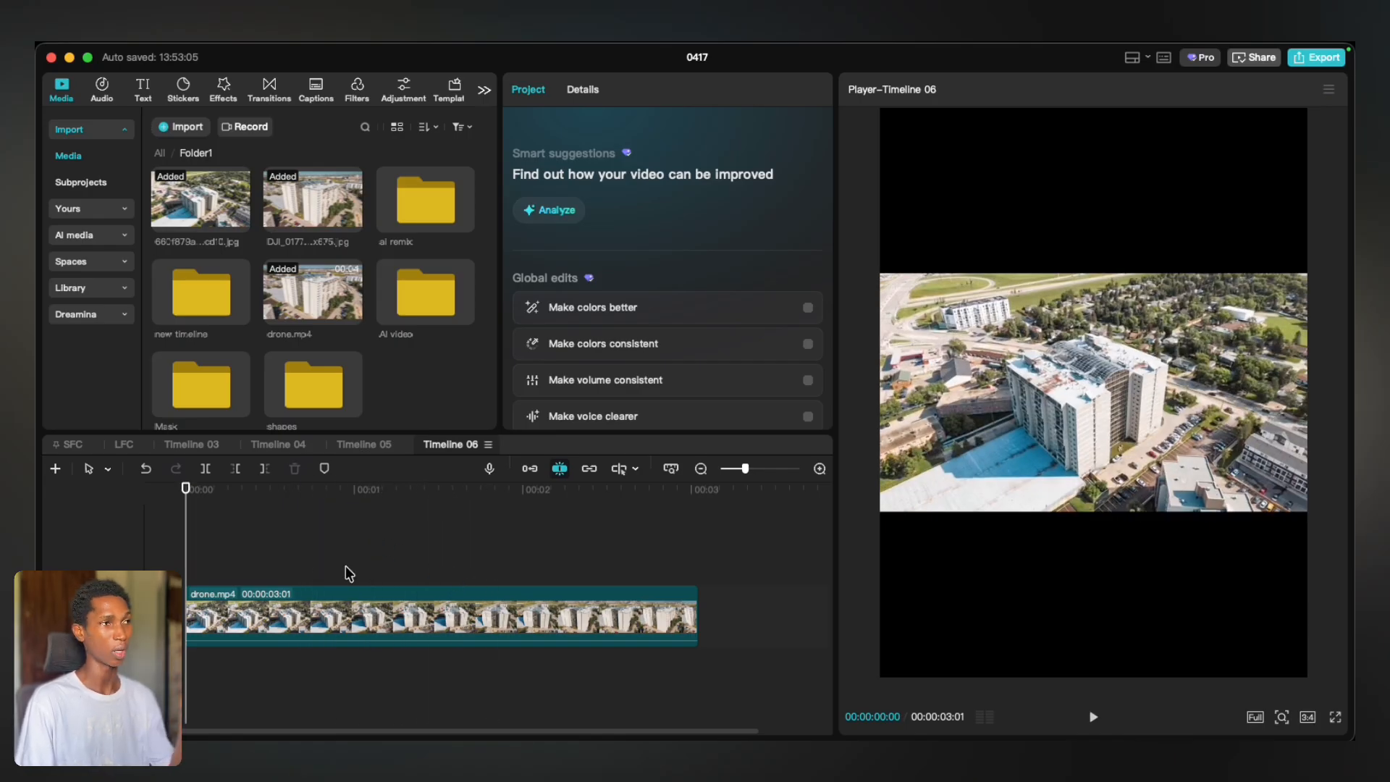
click(307, 551)
click(445, 543)
key(space)
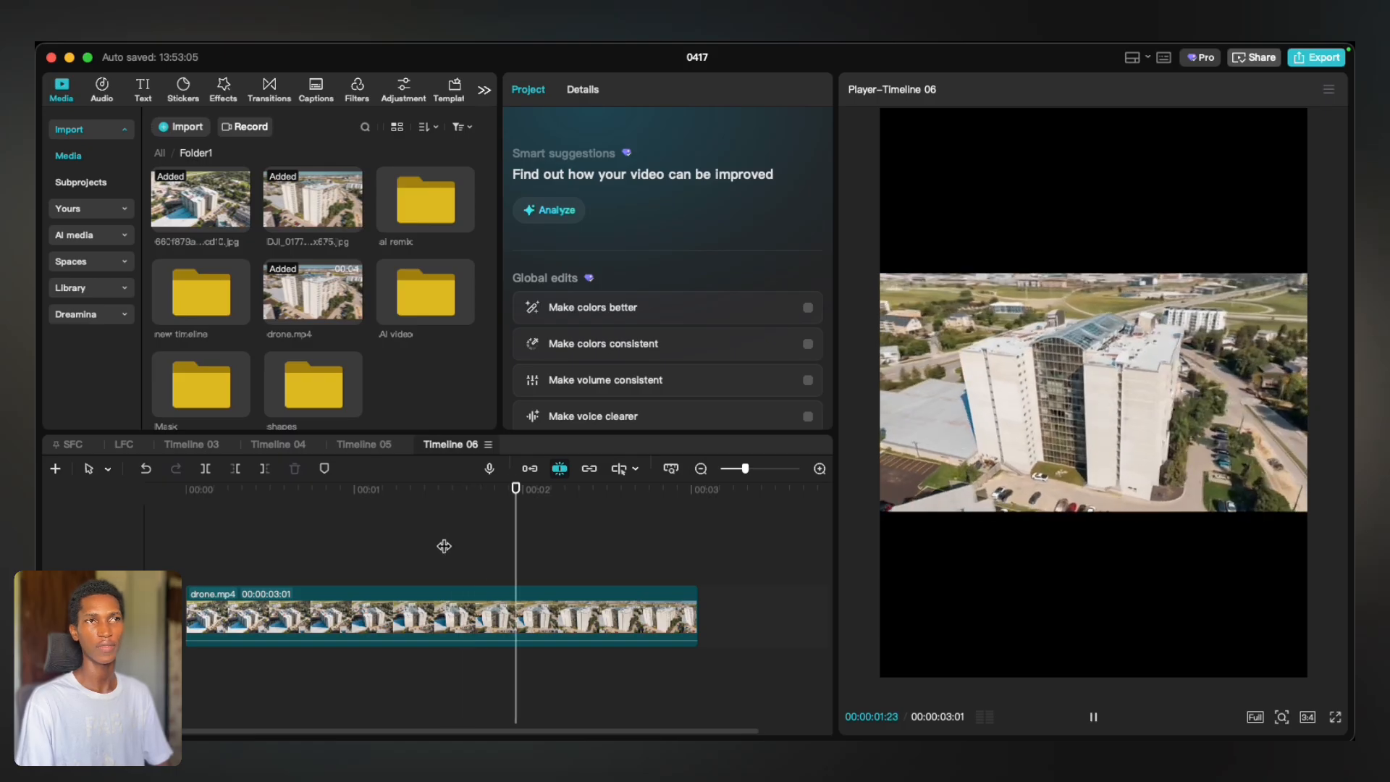
key(space)
Slow the drone.mp4 clip down by setting its duration to 10.0 s
click(505, 630)
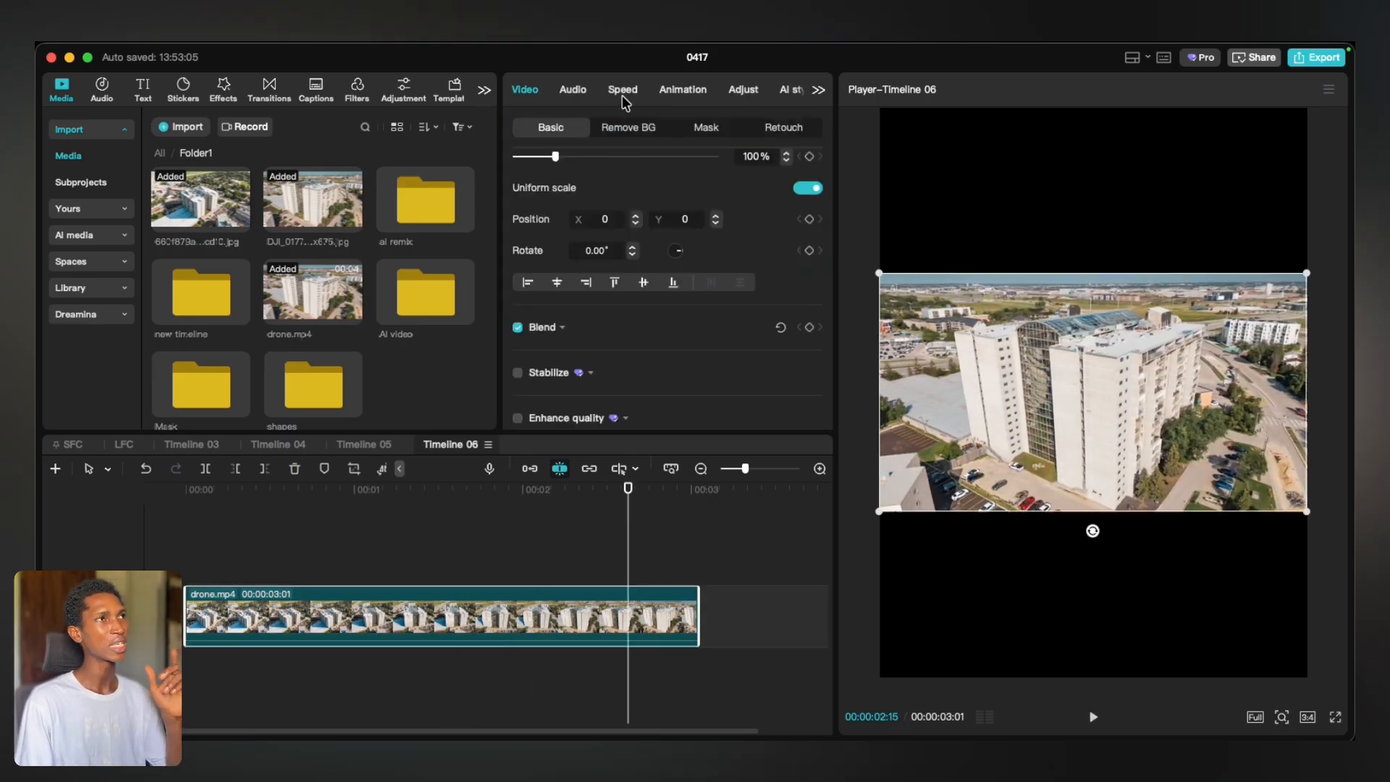
click(623, 90)
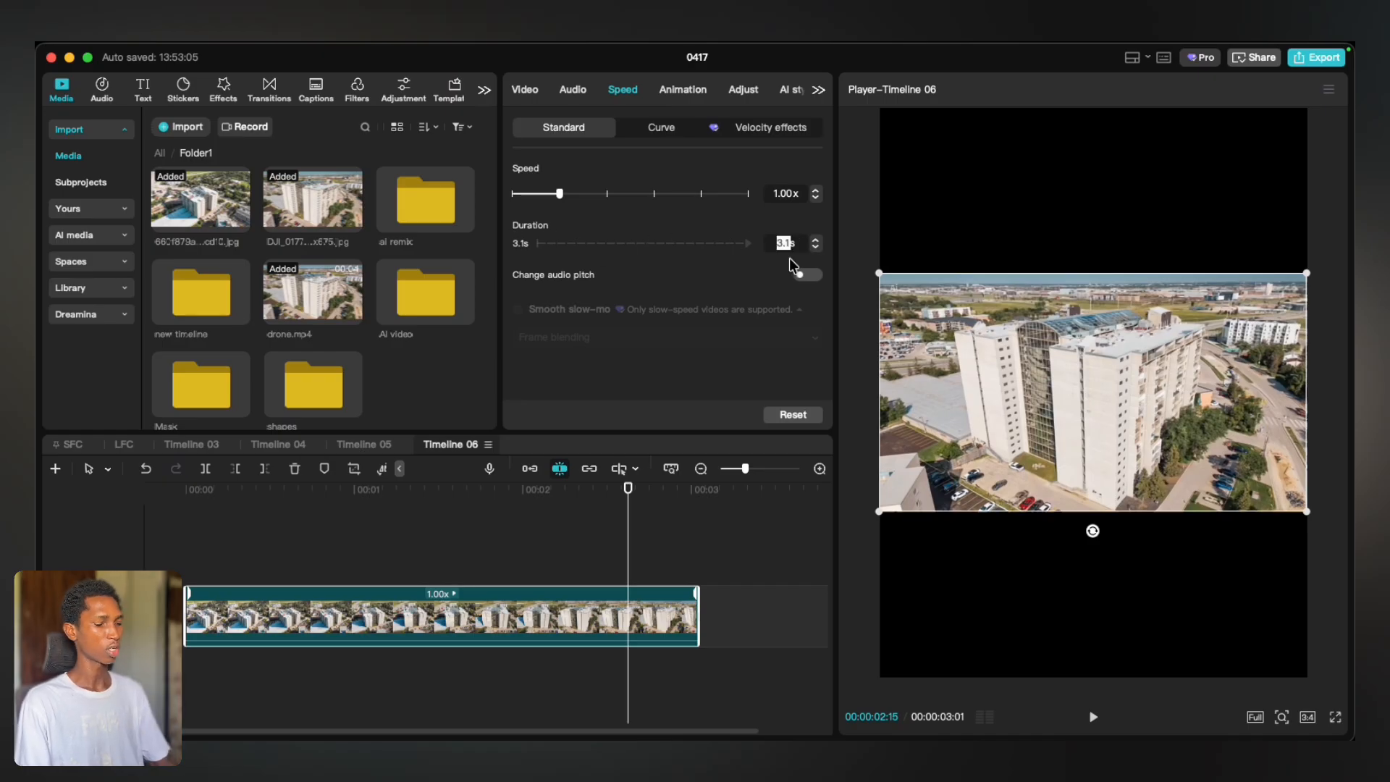
key(Return)
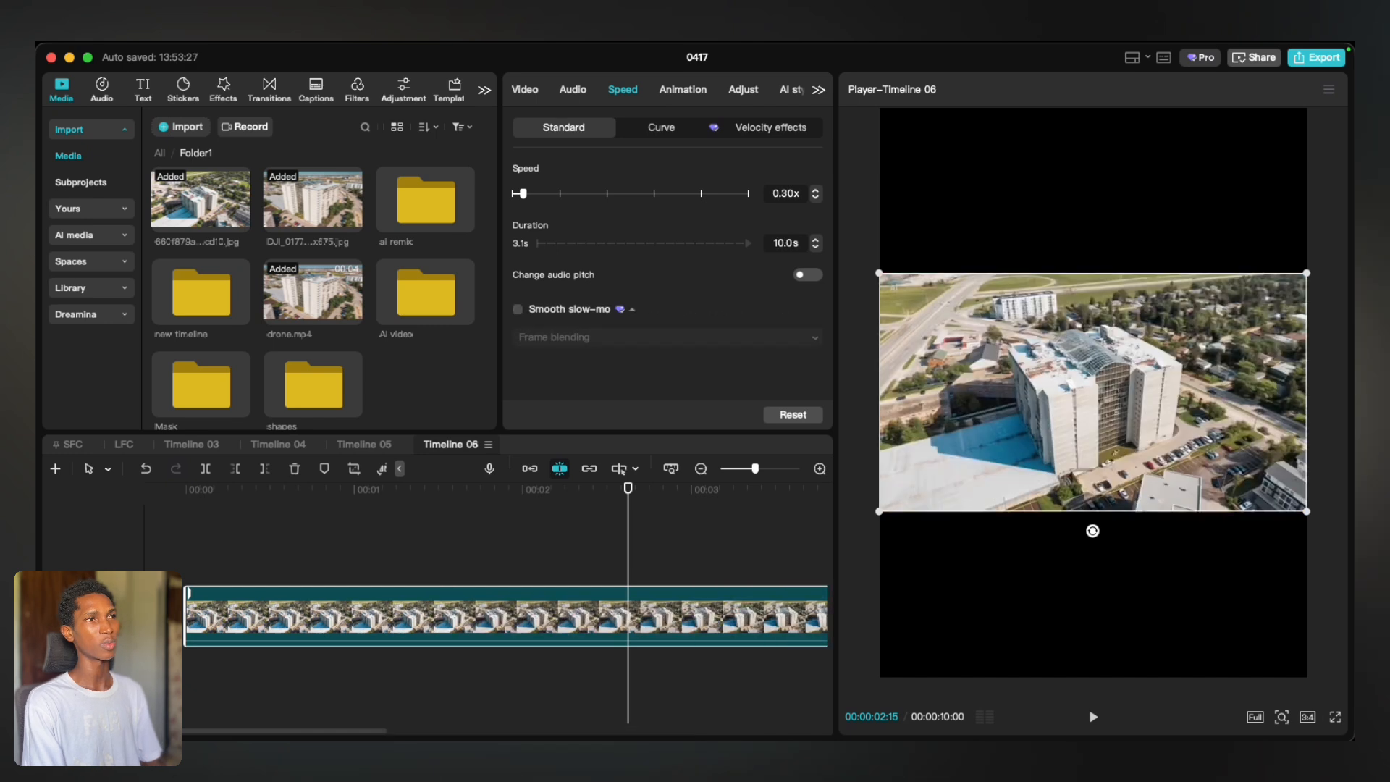
key(shift+z)
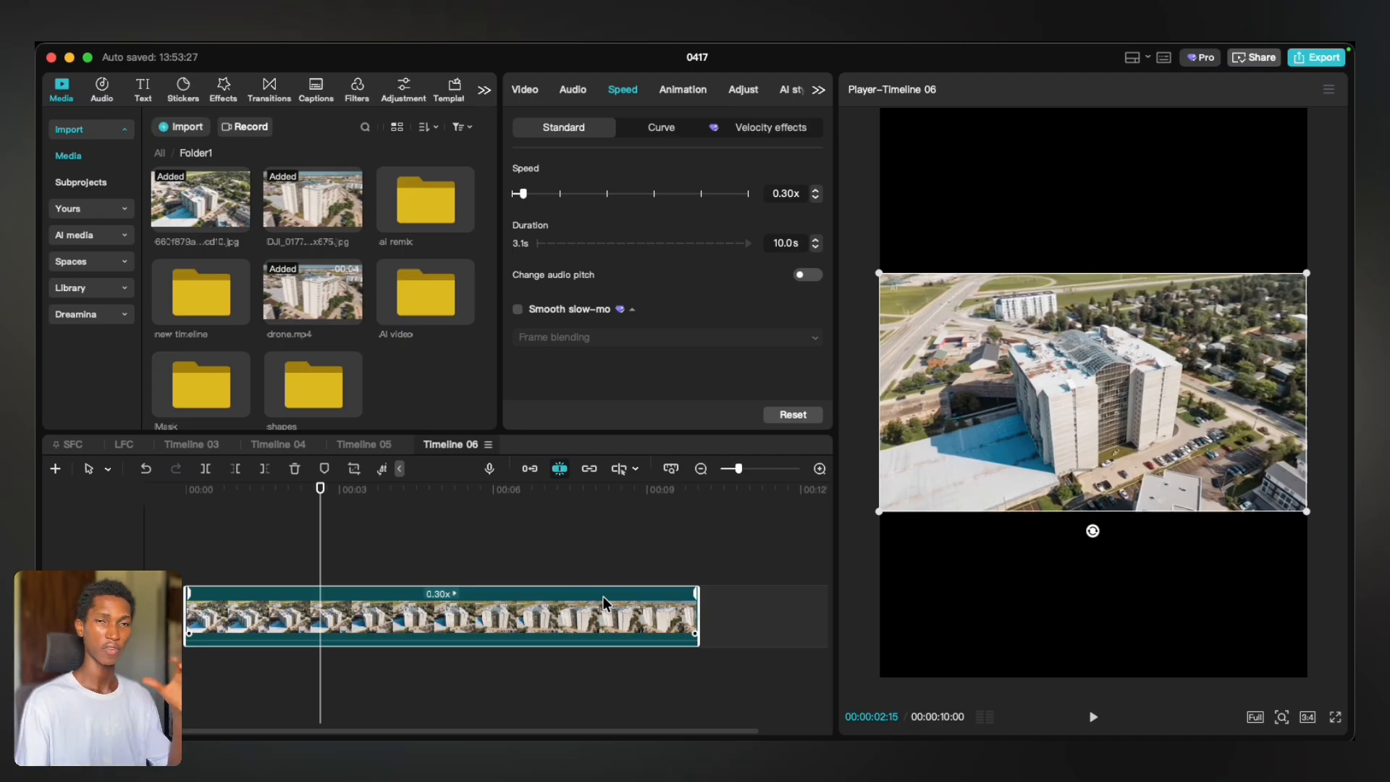
Play the slowed drone.mp4 clip from the start of the timeline to check its motion
click(234, 550)
drag(233, 551, 171, 559)
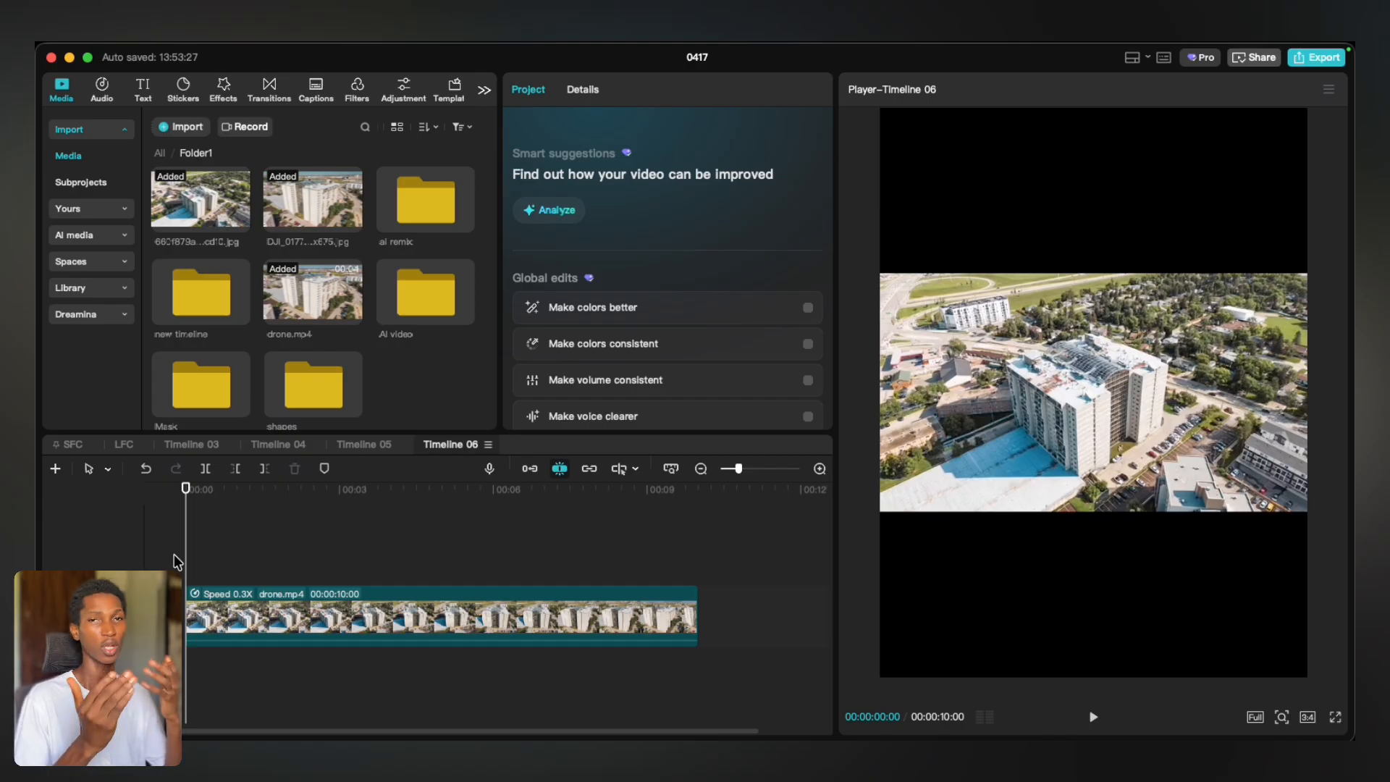
key(space)
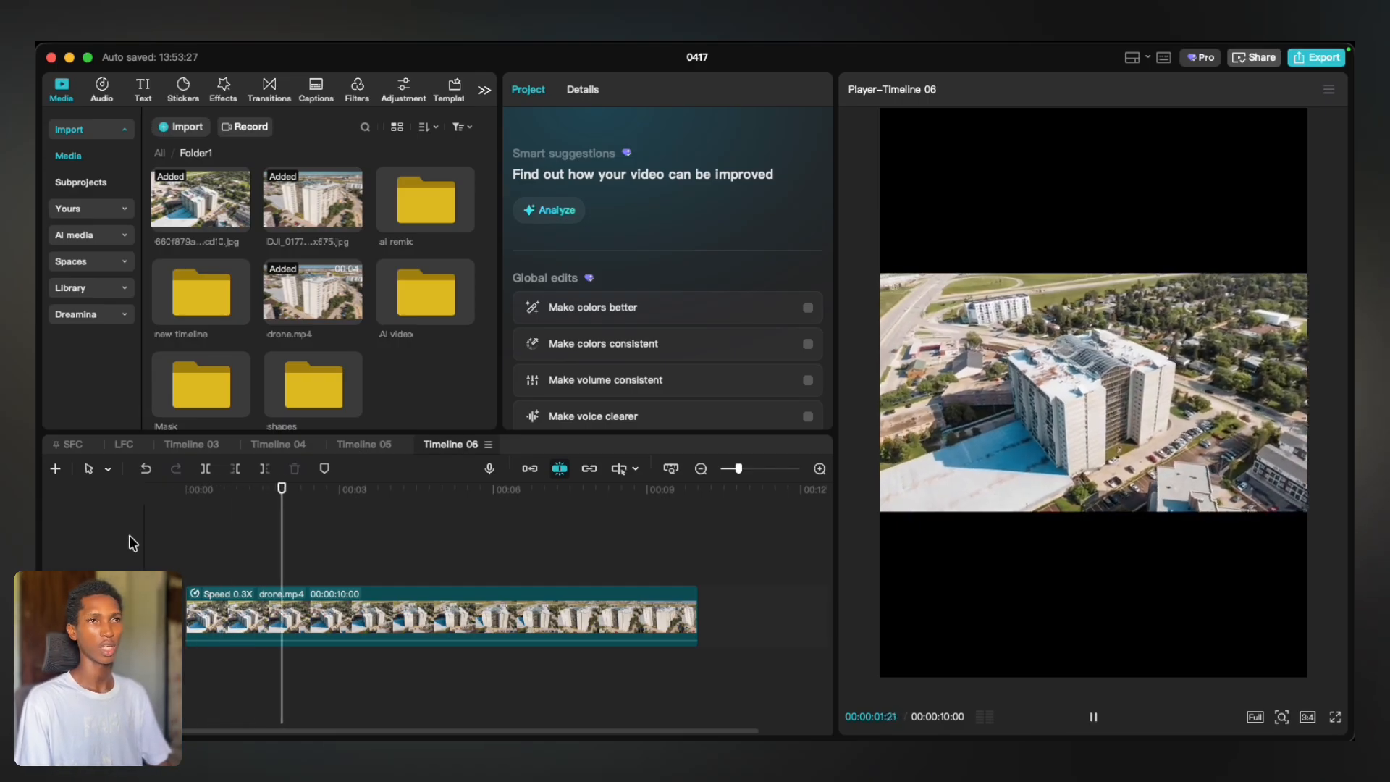
key(space)
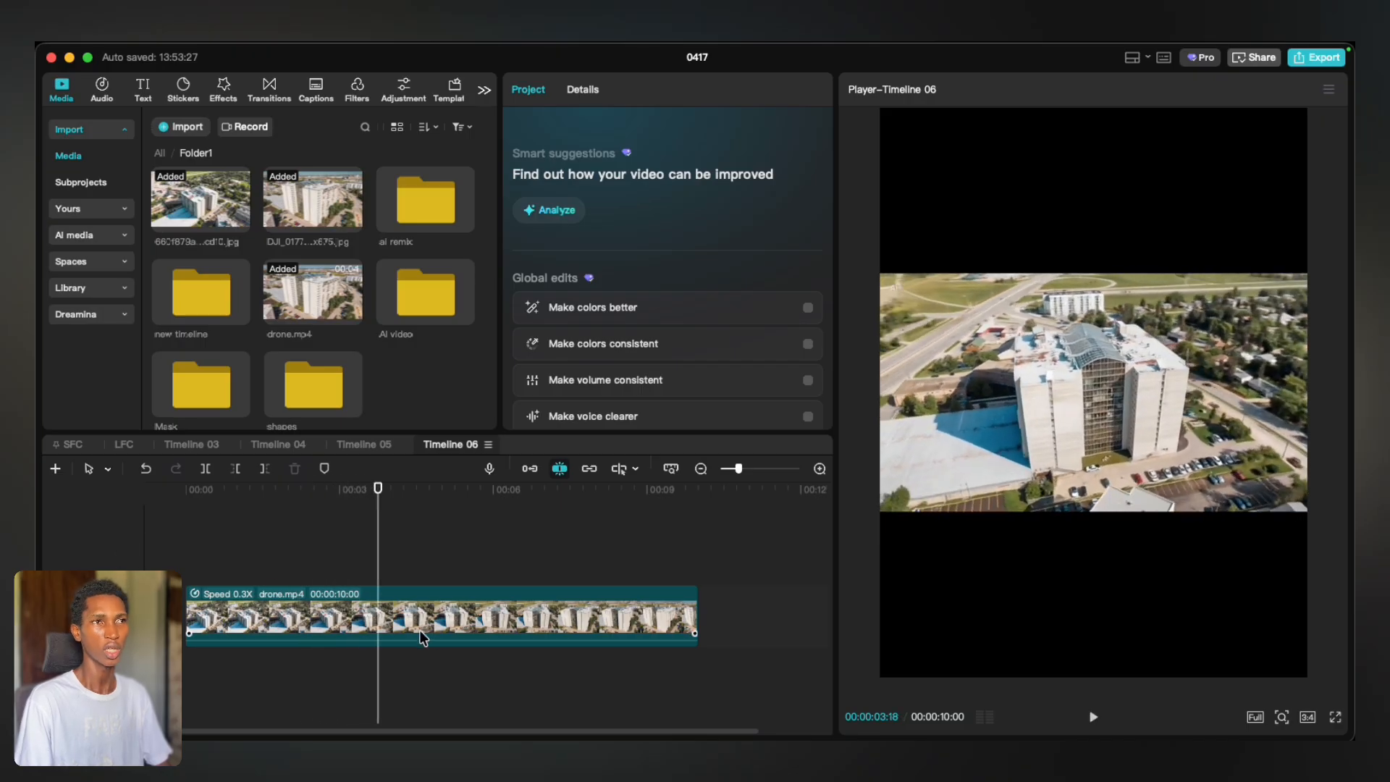
click(500, 558)
Duplicate the slowed clip onto the track above and stack both copies vertically in the frame, at Y 935 and Y -743
click(382, 628)
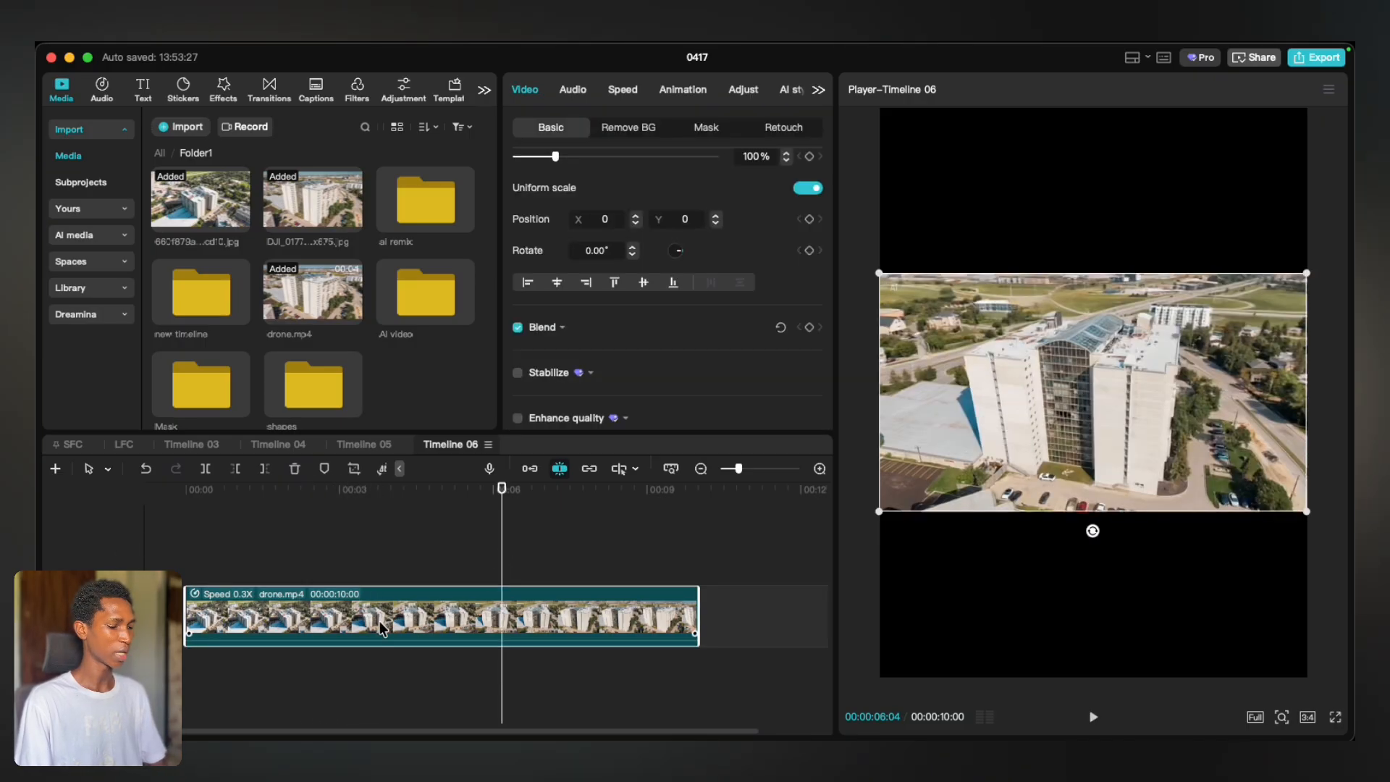
drag(386, 630, 388, 552)
drag(1045, 440, 1045, 287)
drag(1131, 458, 1128, 573)
click(1135, 292)
drag(1135, 292, 1136, 306)
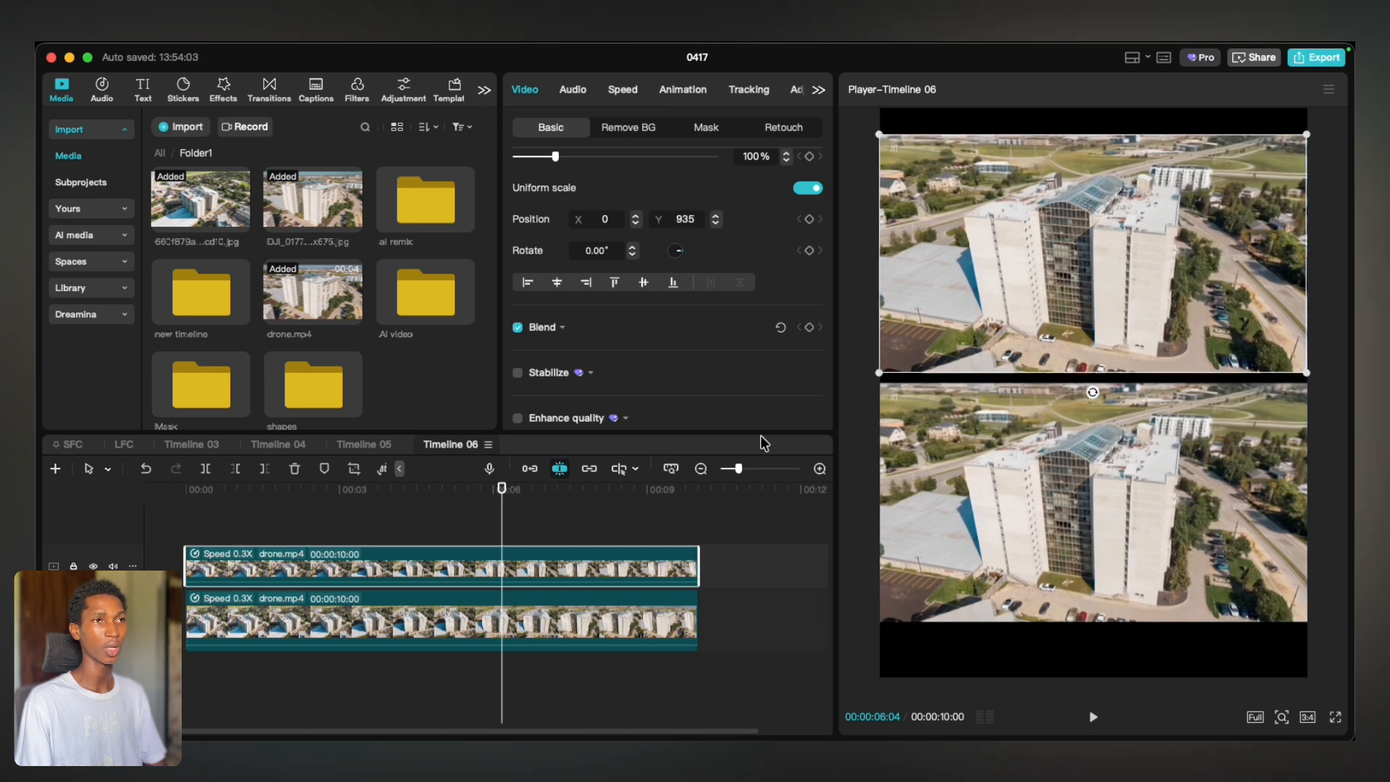
Enable Smooth slow-mo with Frame blending on the lower drone.mp4 copy and play both copies from the start
click(1003, 546)
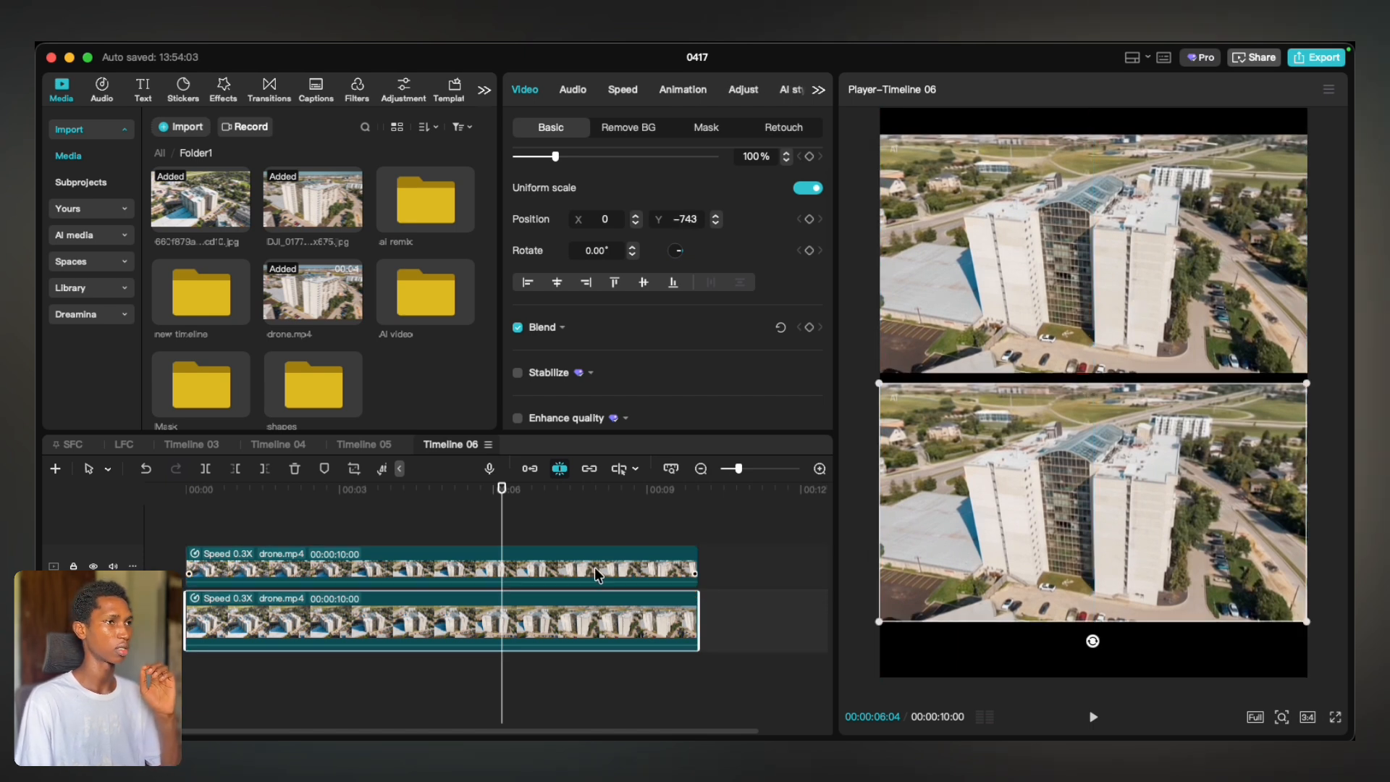
click(624, 91)
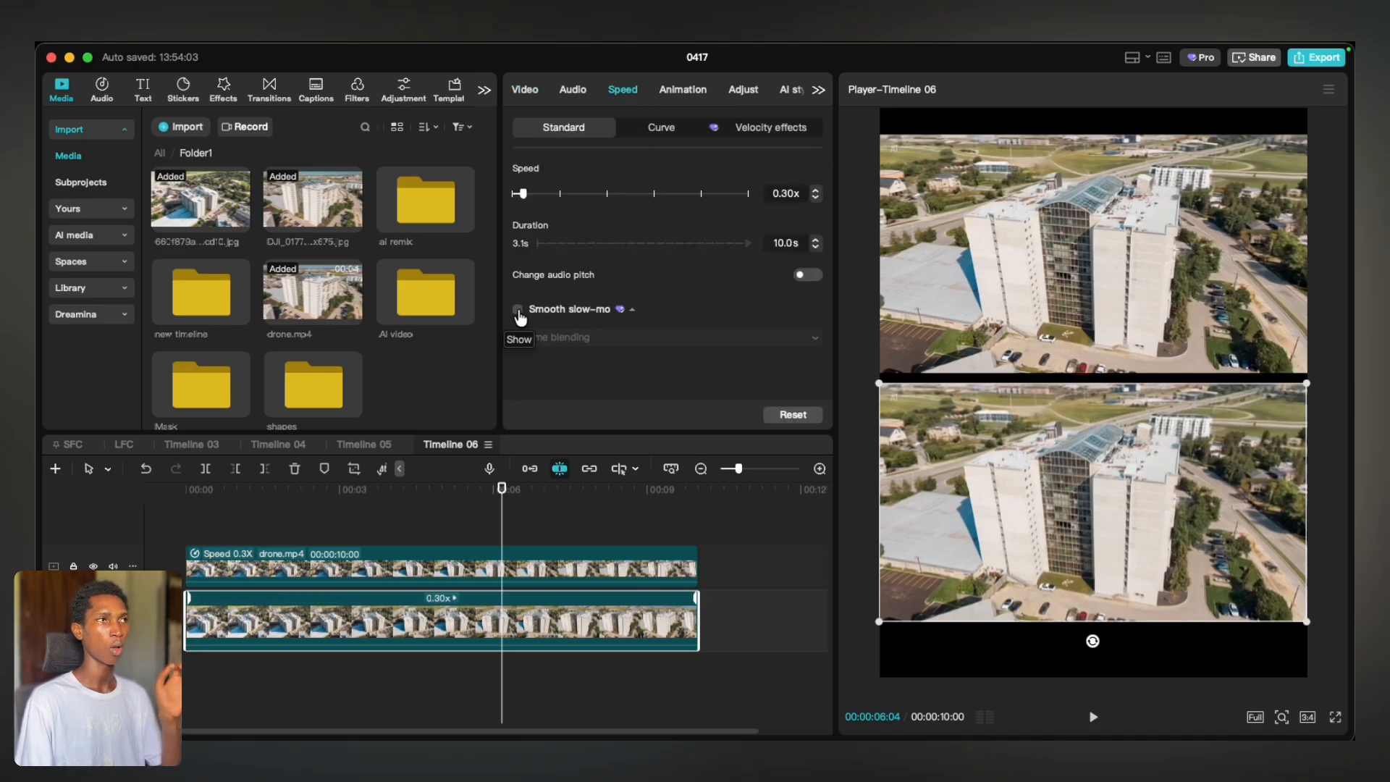
click(518, 311)
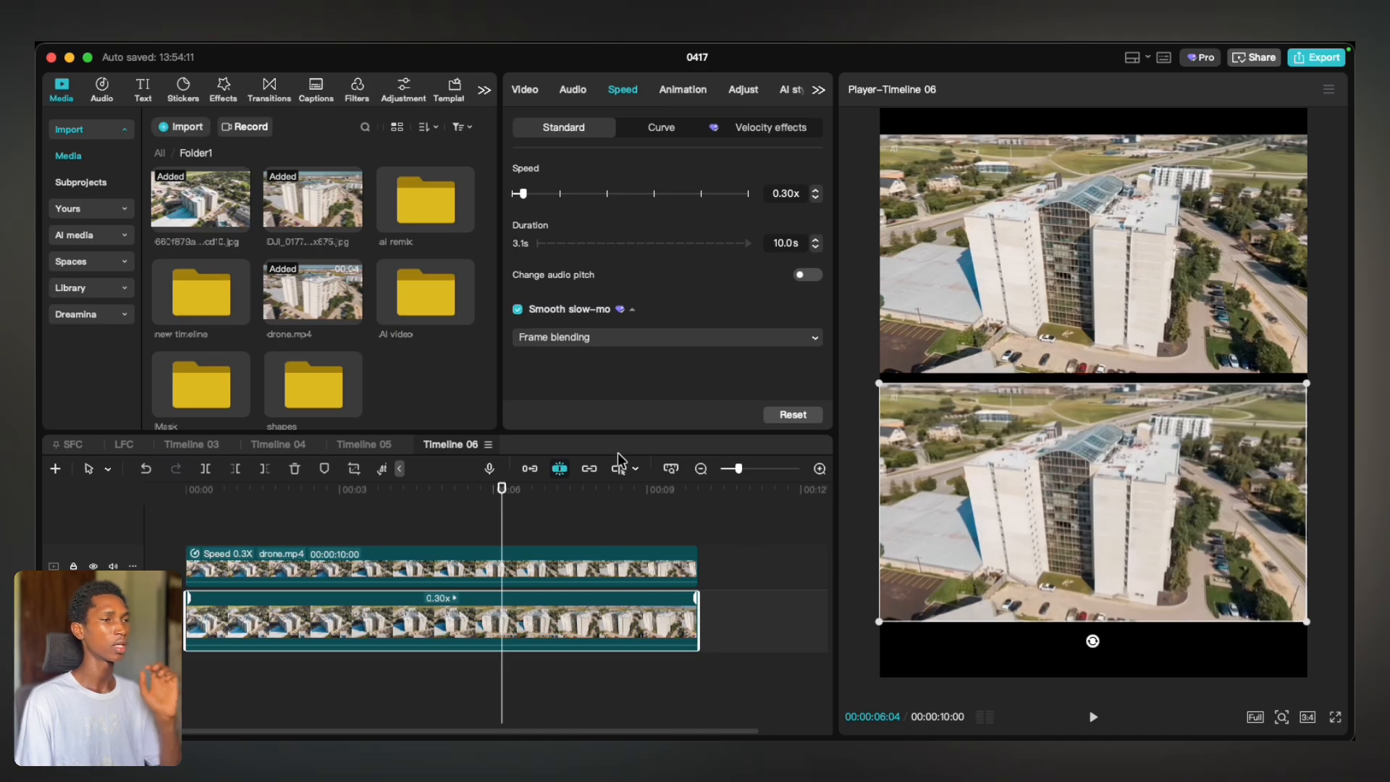
click(789, 338)
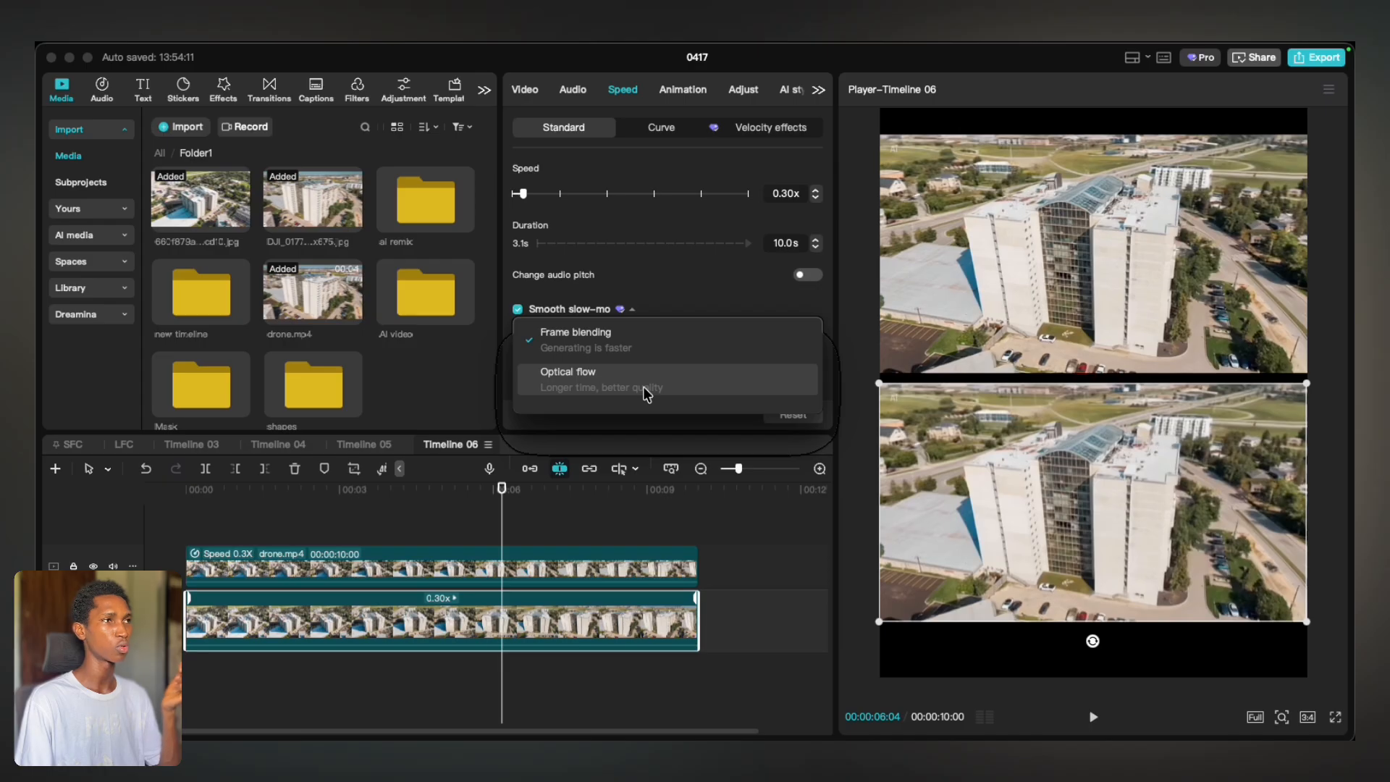
click(500, 376)
drag(315, 500, 184, 507)
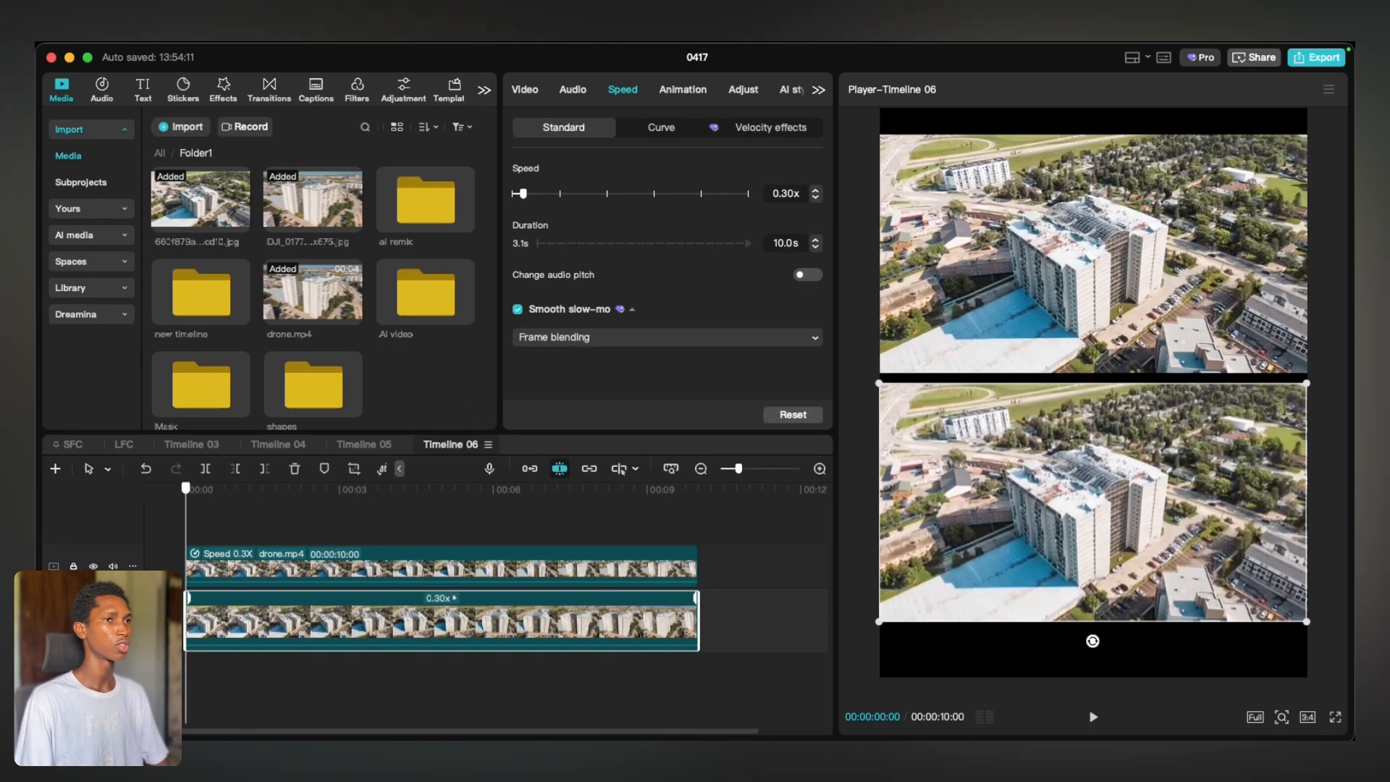
key(space)
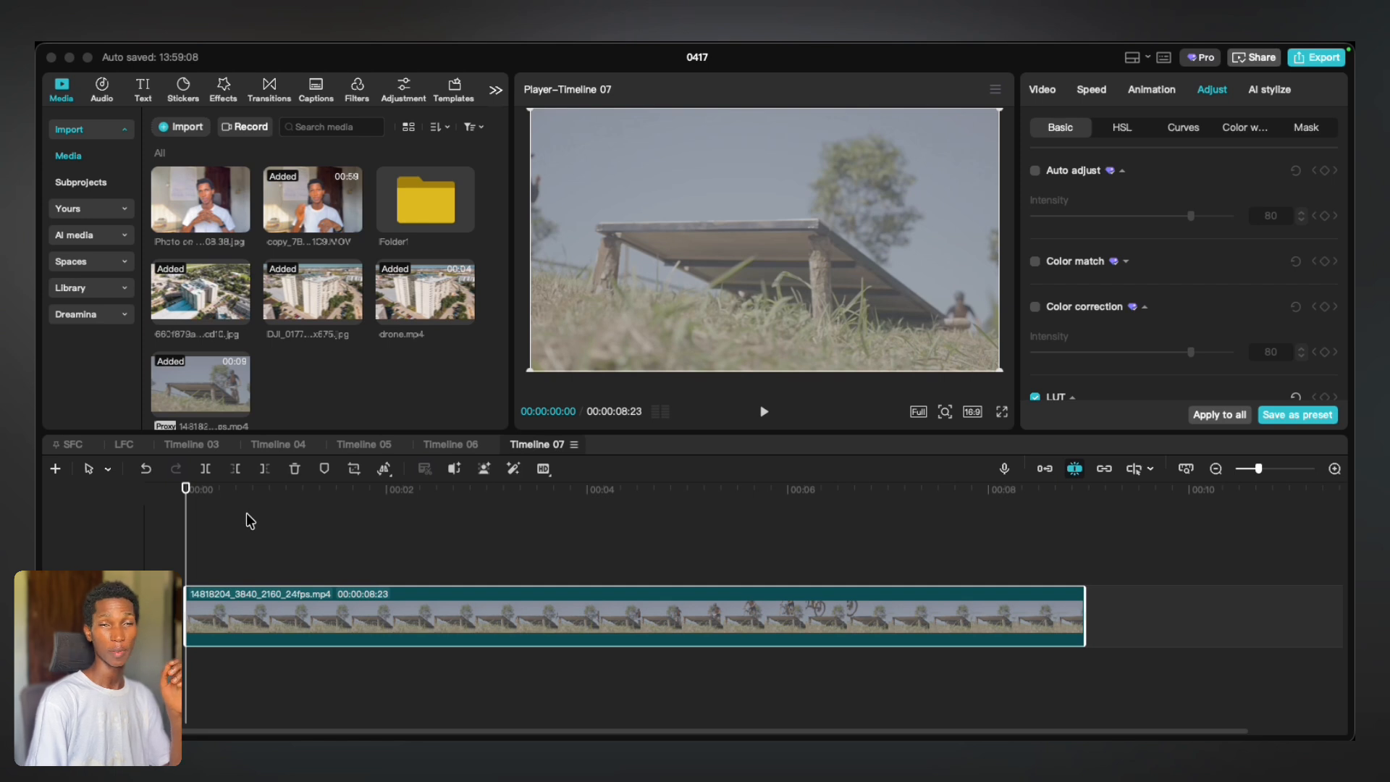
Scrub the clip in Timeline 07 and preview the photo and the MOV video from the media library
drag(283, 492, 405, 526)
click(212, 216)
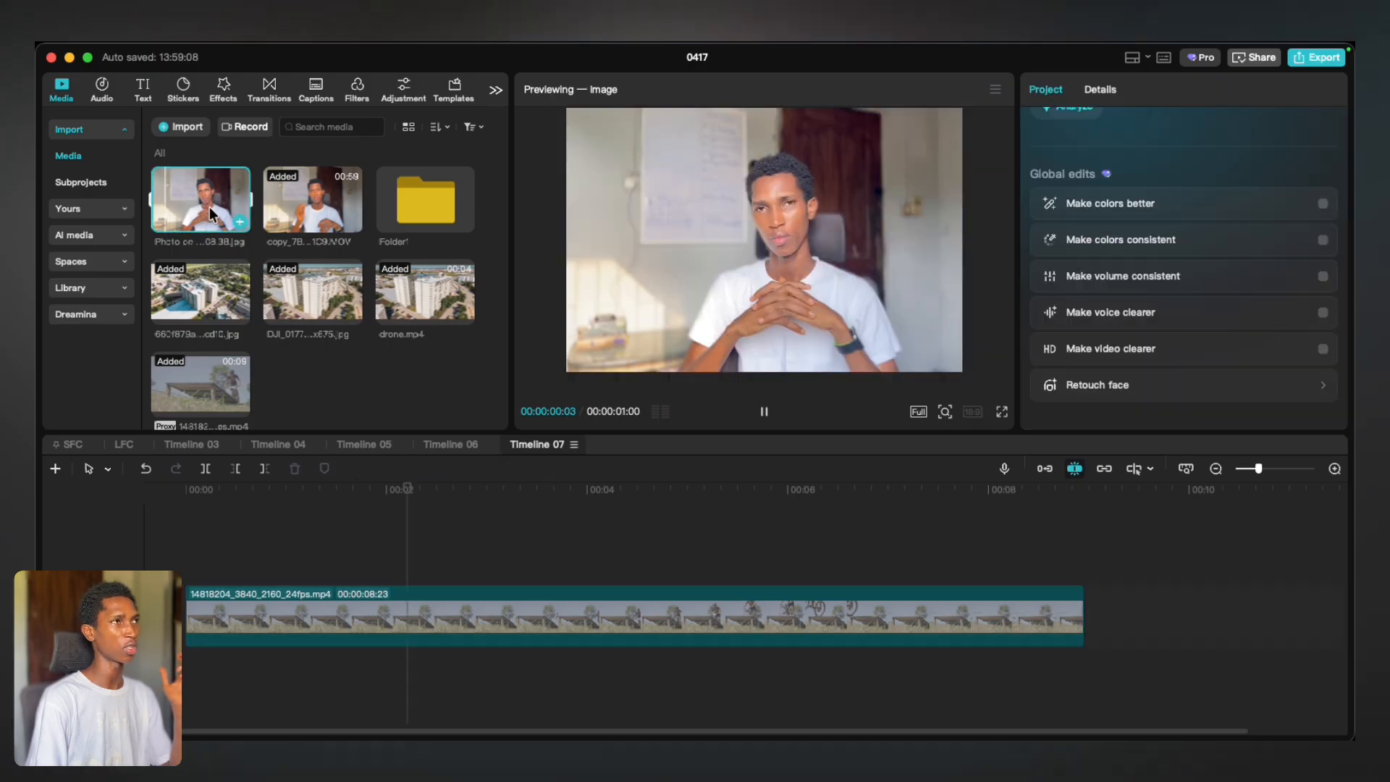
click(292, 194)
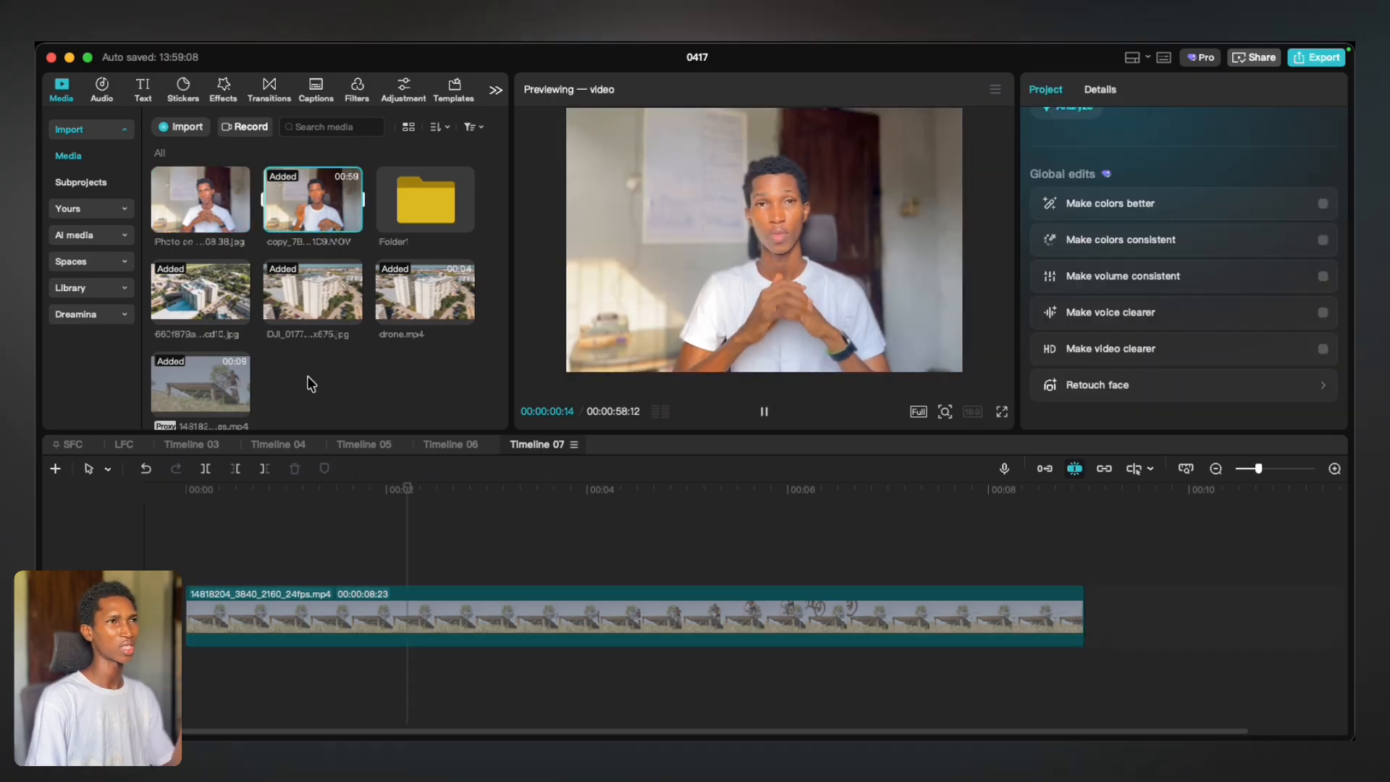
click(309, 409)
drag(316, 488, 48, 548)
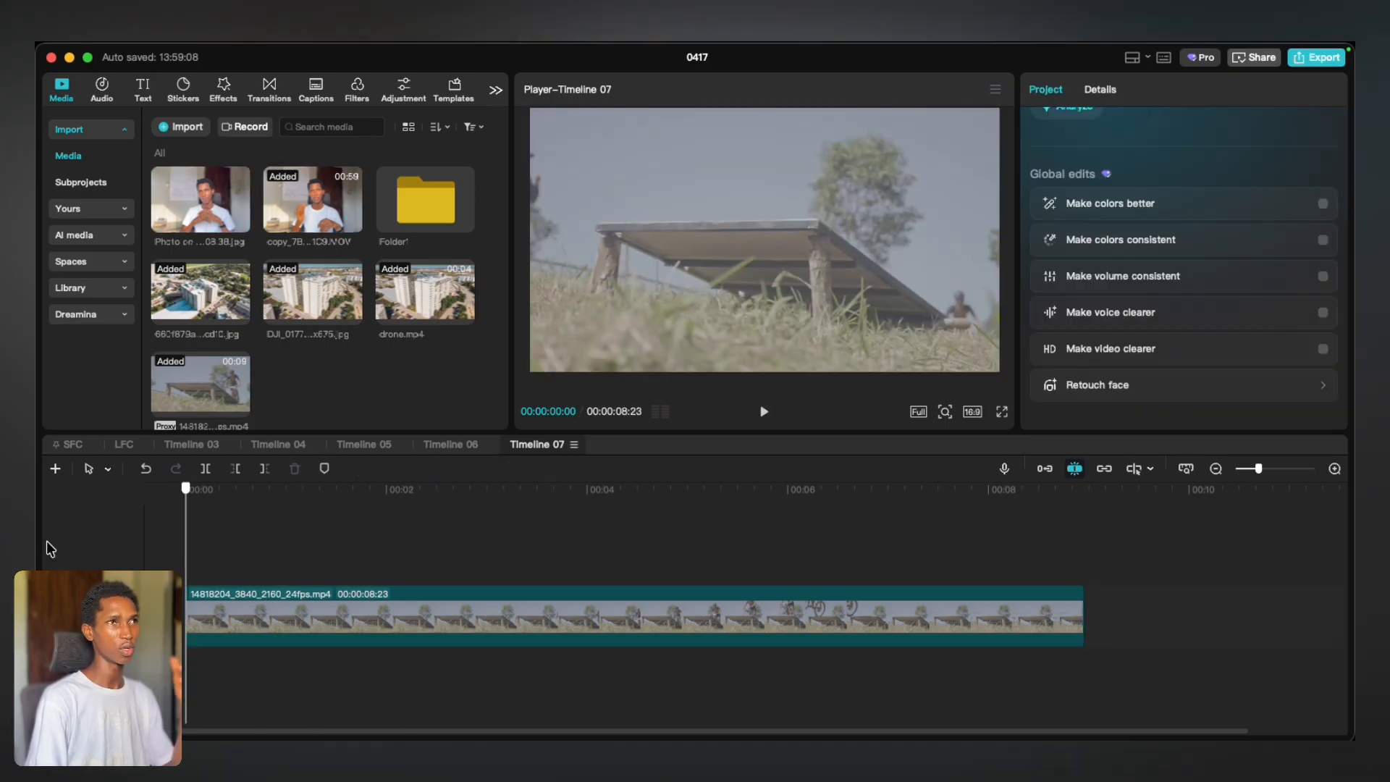
Turn on Color correction at intensity 80 for the ramp clip in Timeline 07
click(369, 618)
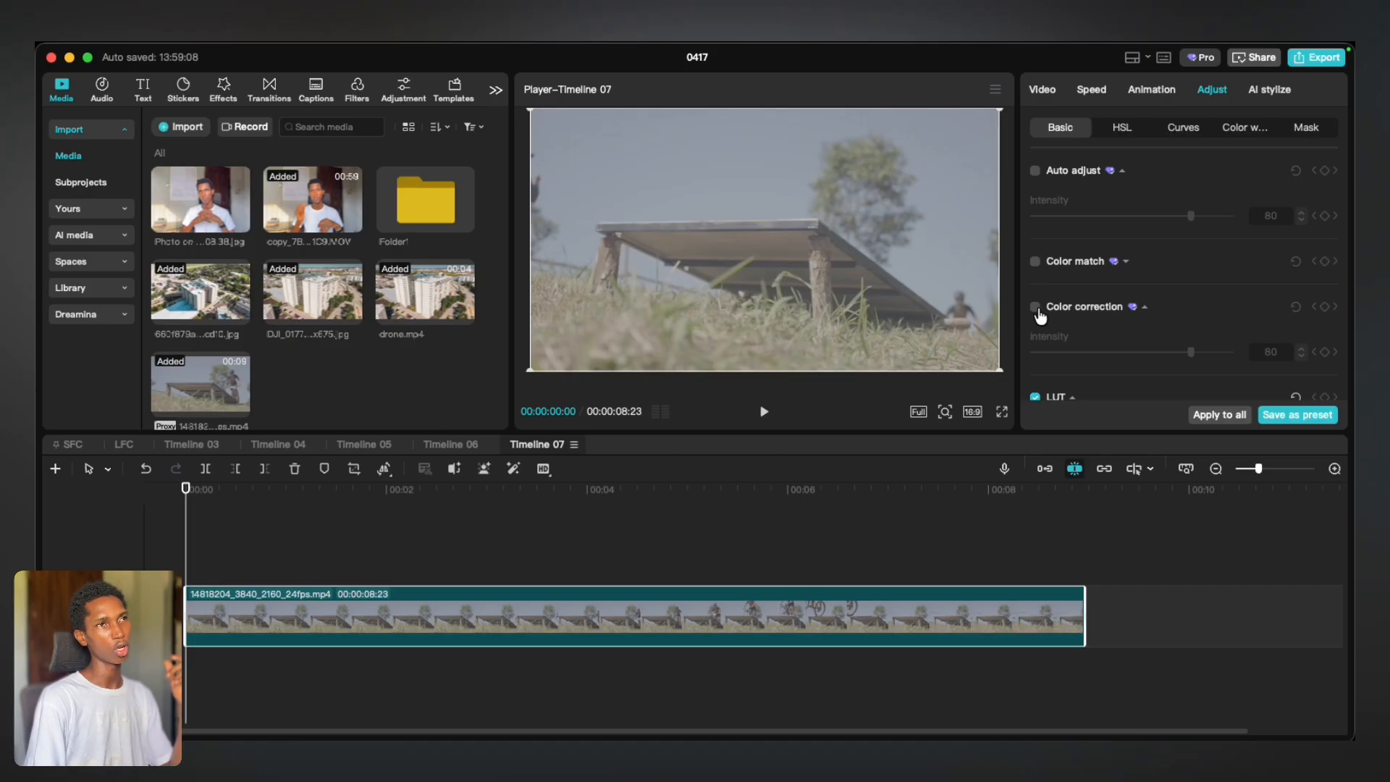
click(1036, 308)
click(1038, 309)
click(1038, 310)
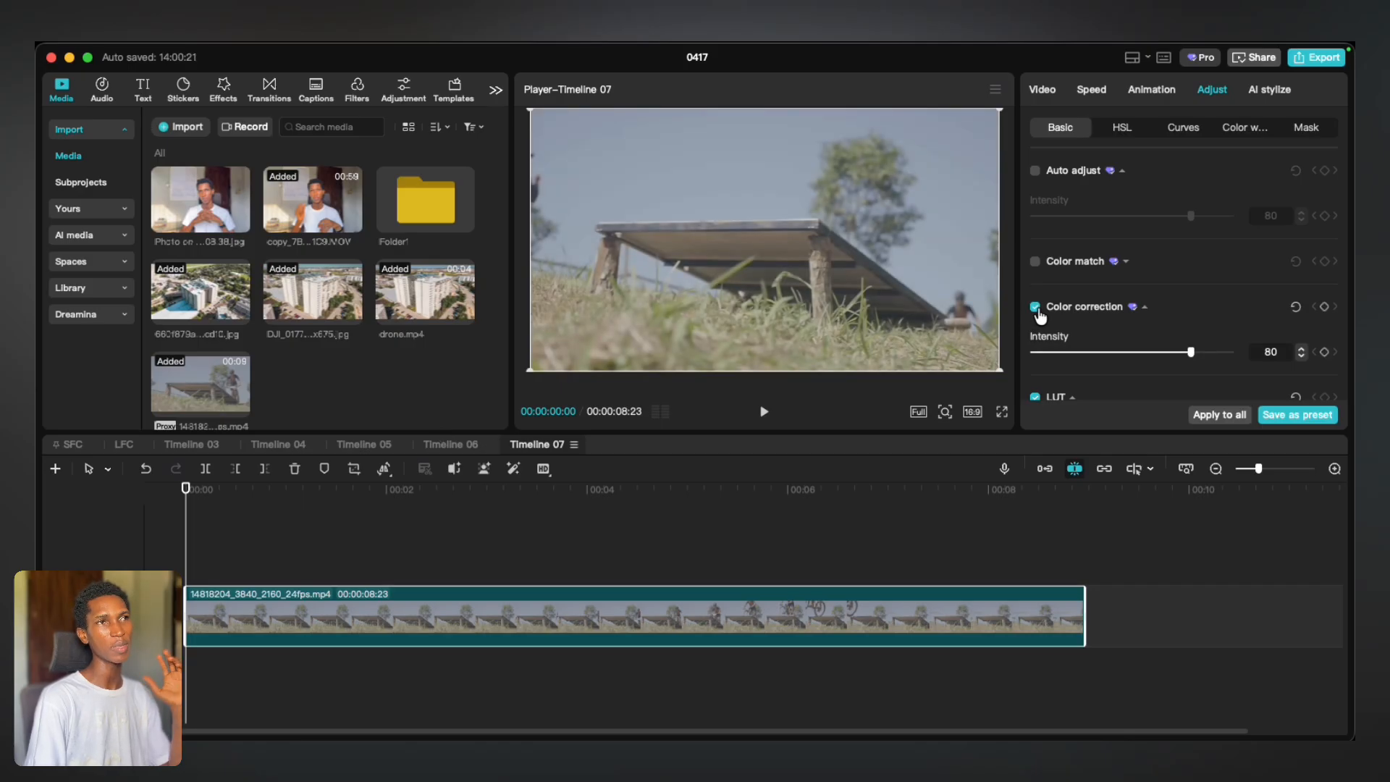
Try Auto adjust at intensity 39 and Color correction at intensity 100, and revert both
click(1035, 173)
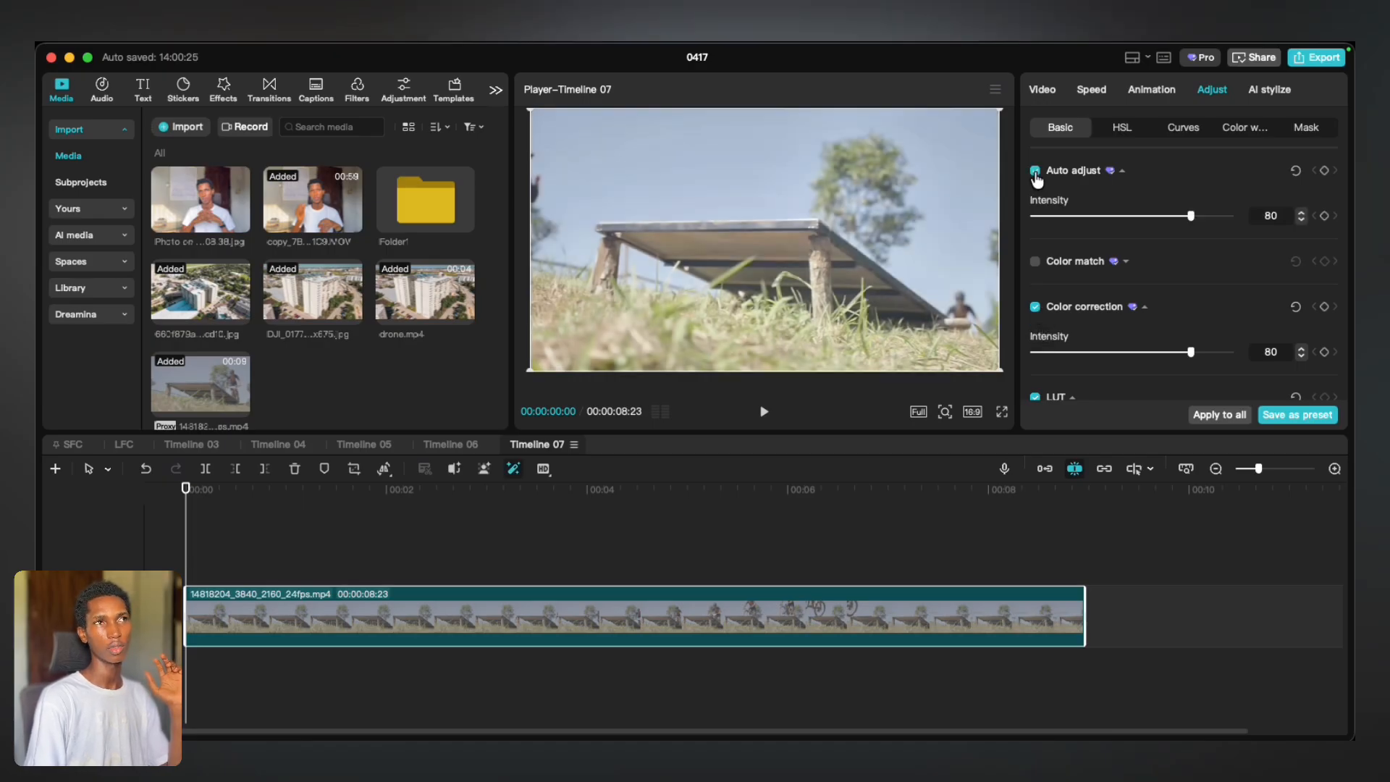
drag(1193, 217, 1114, 230)
click(1036, 172)
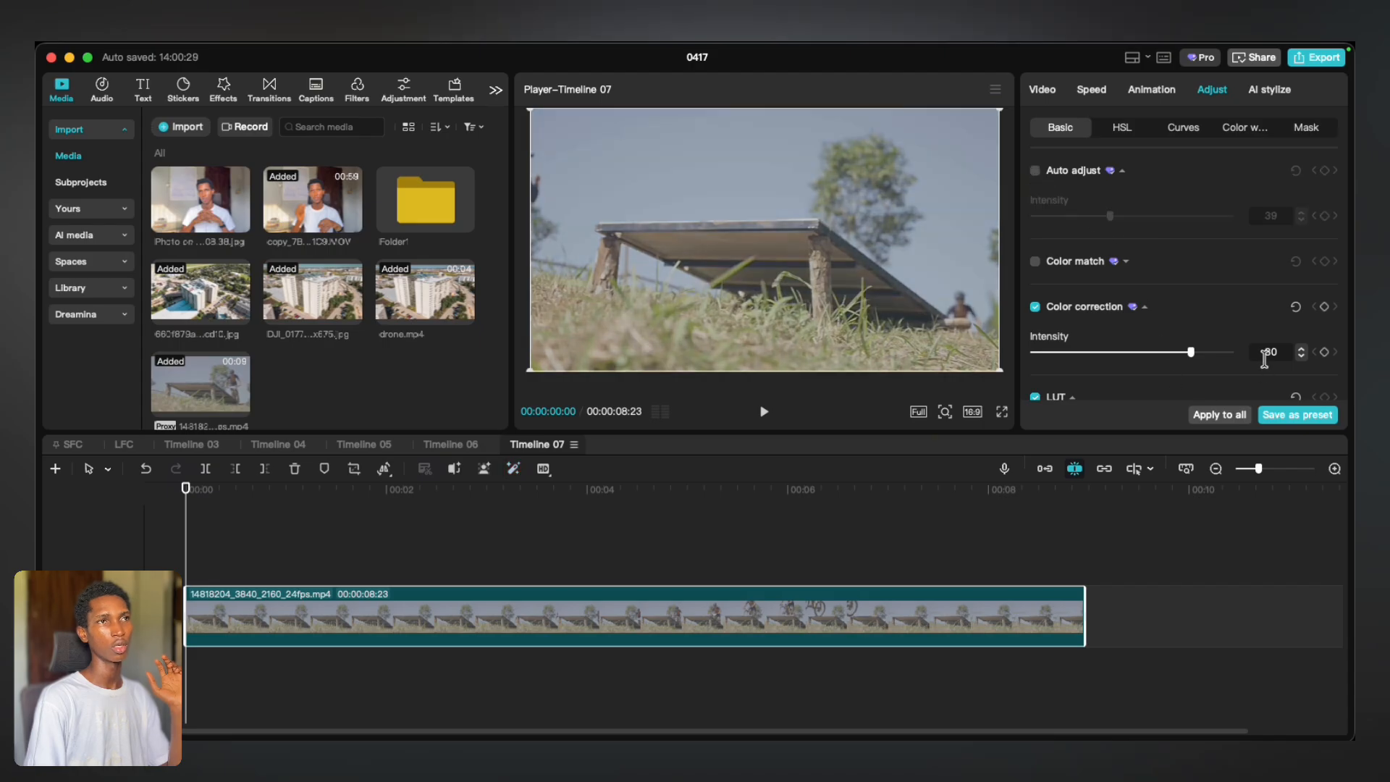
drag(1190, 355, 1261, 360)
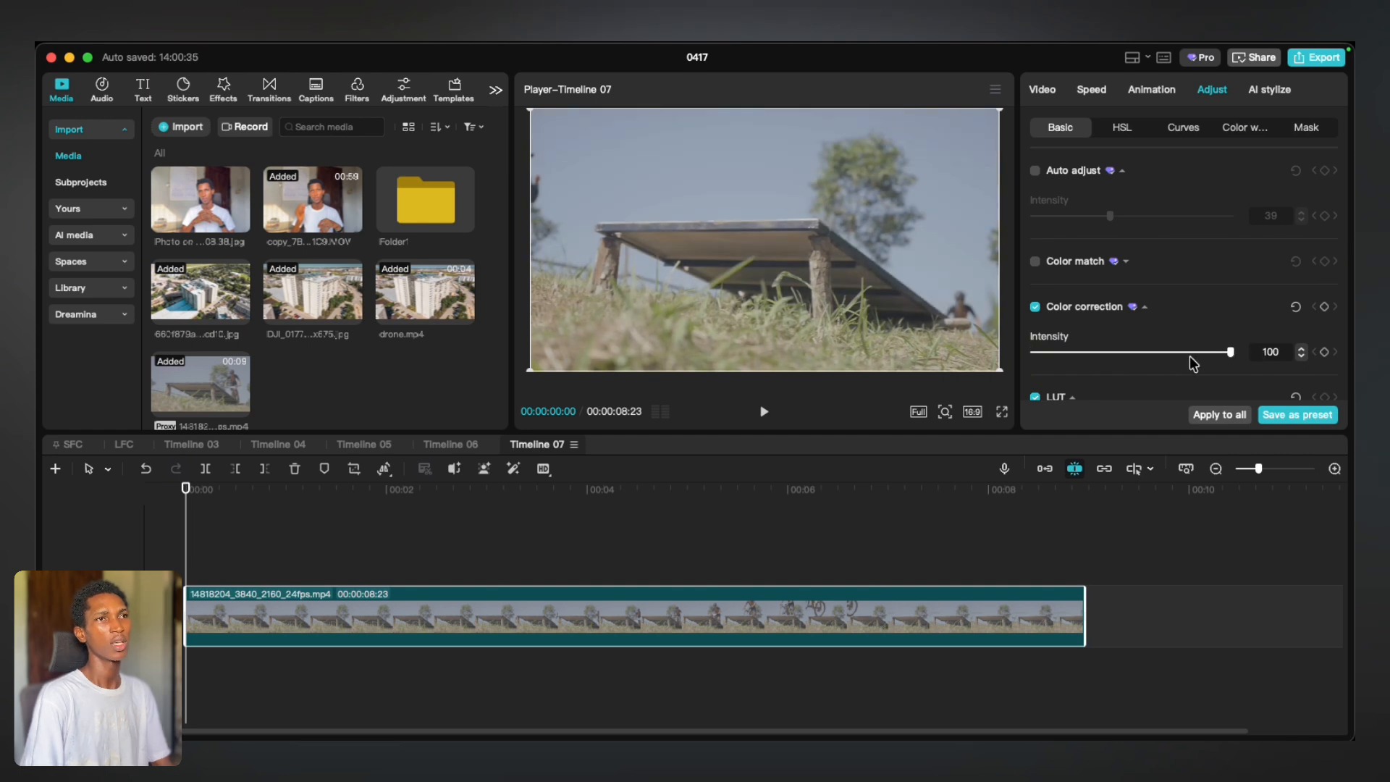
click(1296, 308)
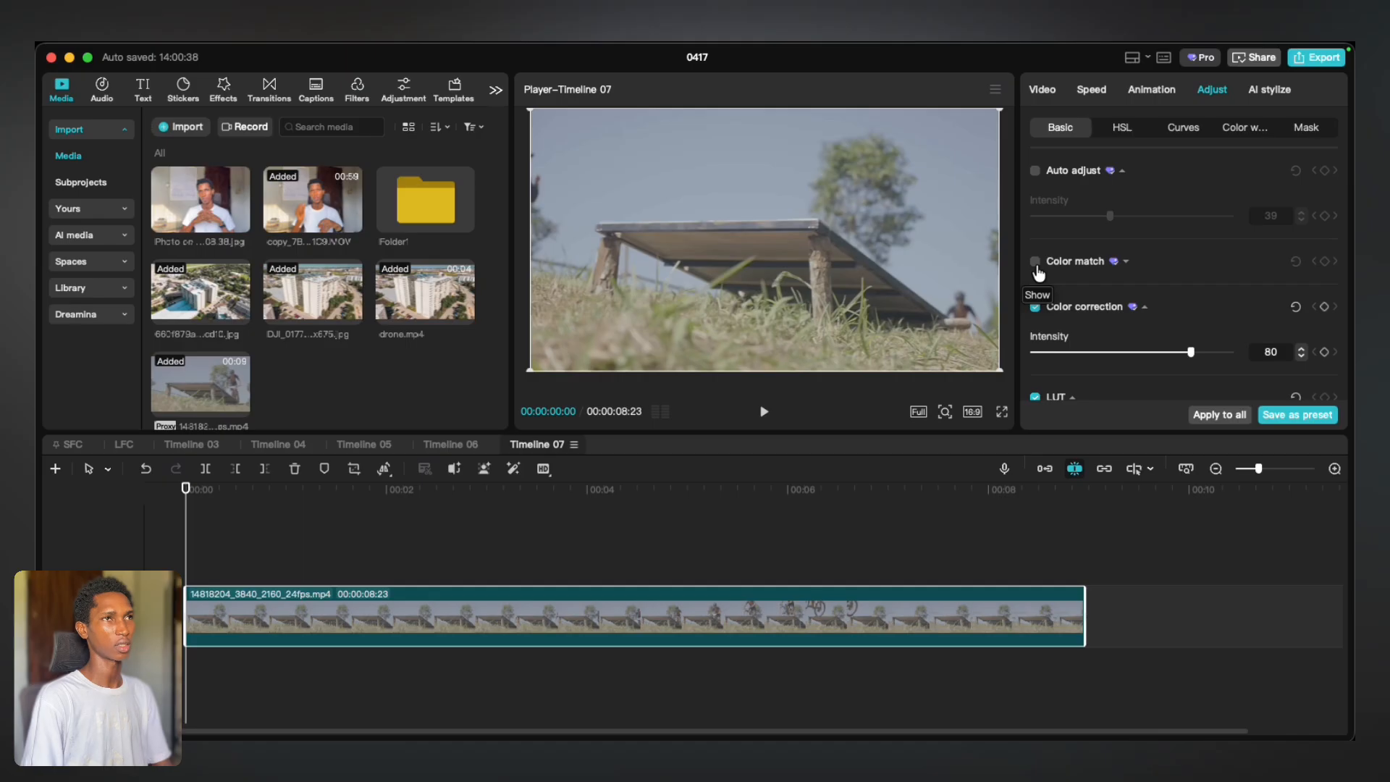
Turn on Color match for the ramp clip and place the photo after it on Timeline 07
click(1036, 262)
drag(200, 210, 1111, 620)
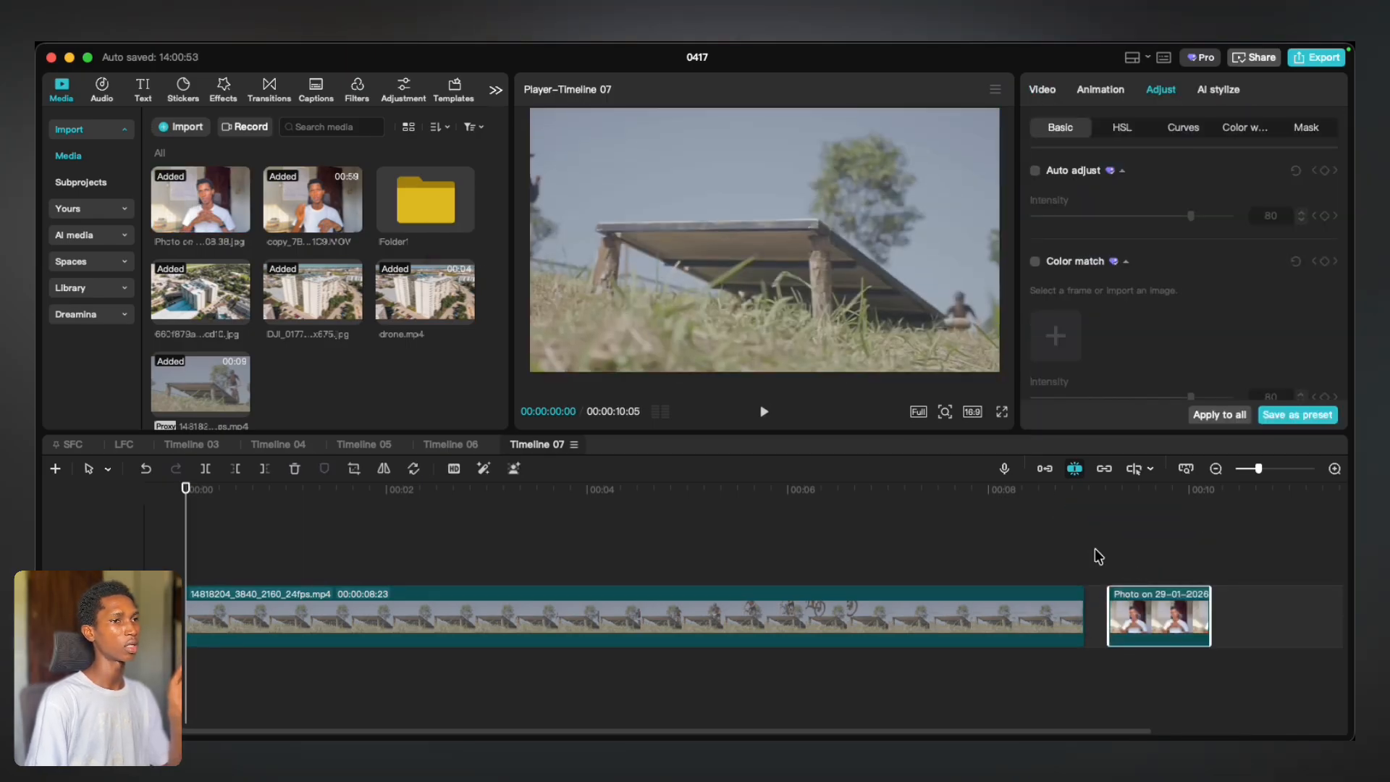
click(875, 523)
click(910, 640)
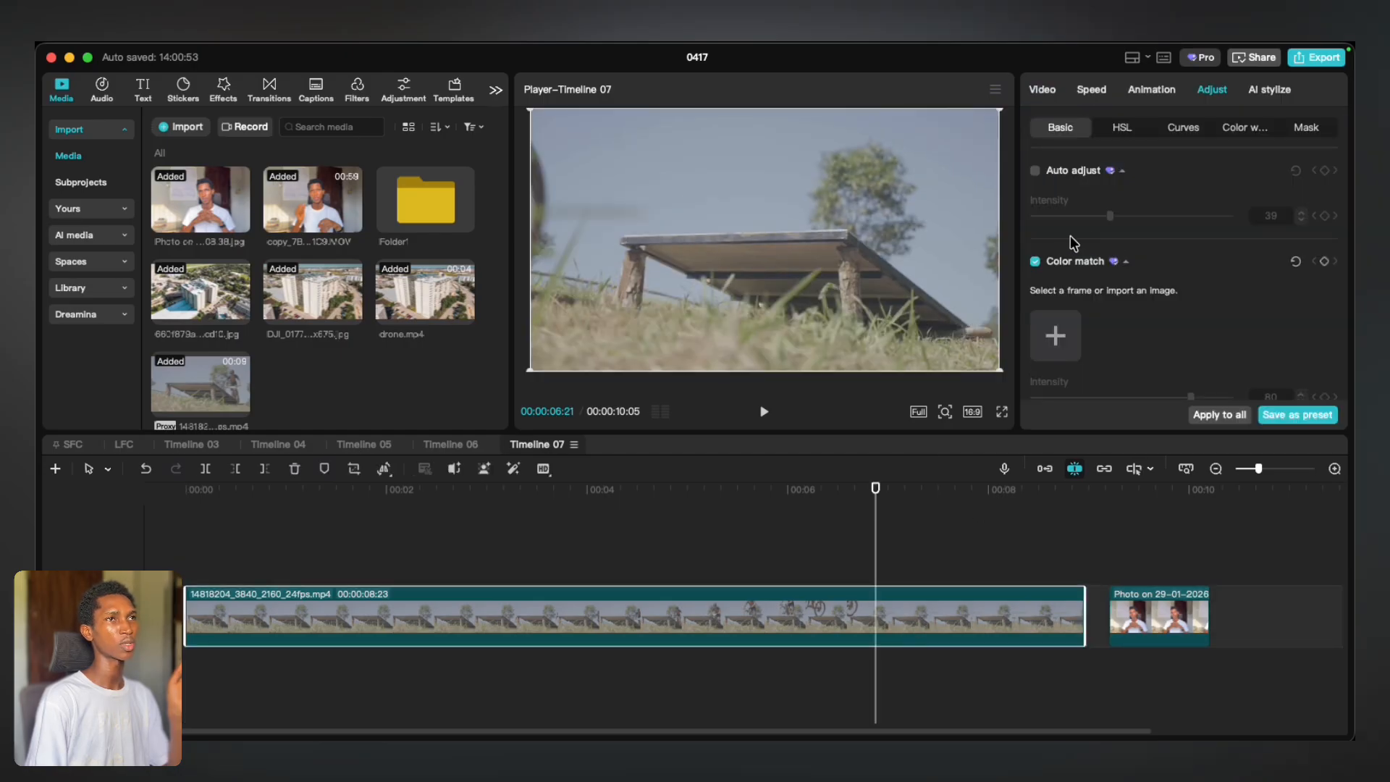
Try color matching the ramp clip to the photo's frame, vary the match intensity, and reset Color match
click(1056, 331)
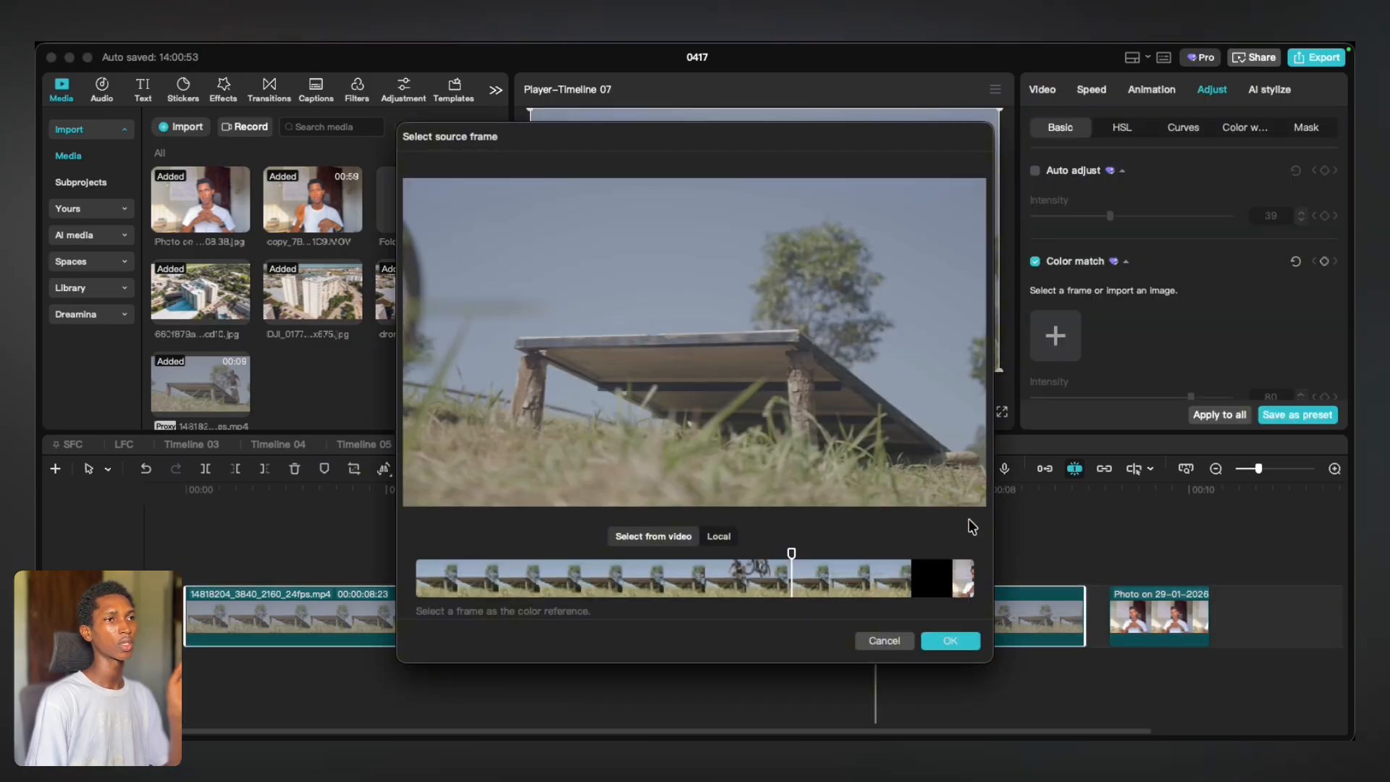
click(967, 578)
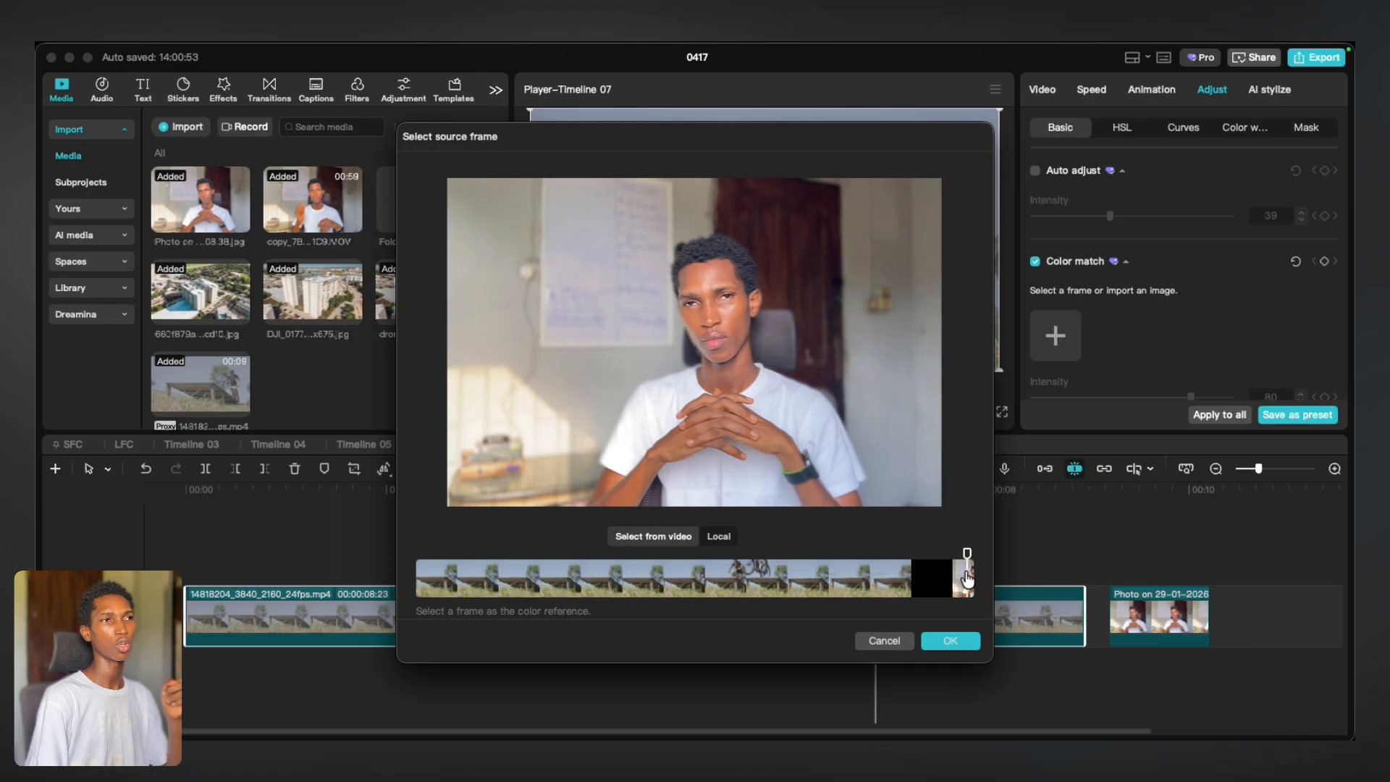
click(965, 642)
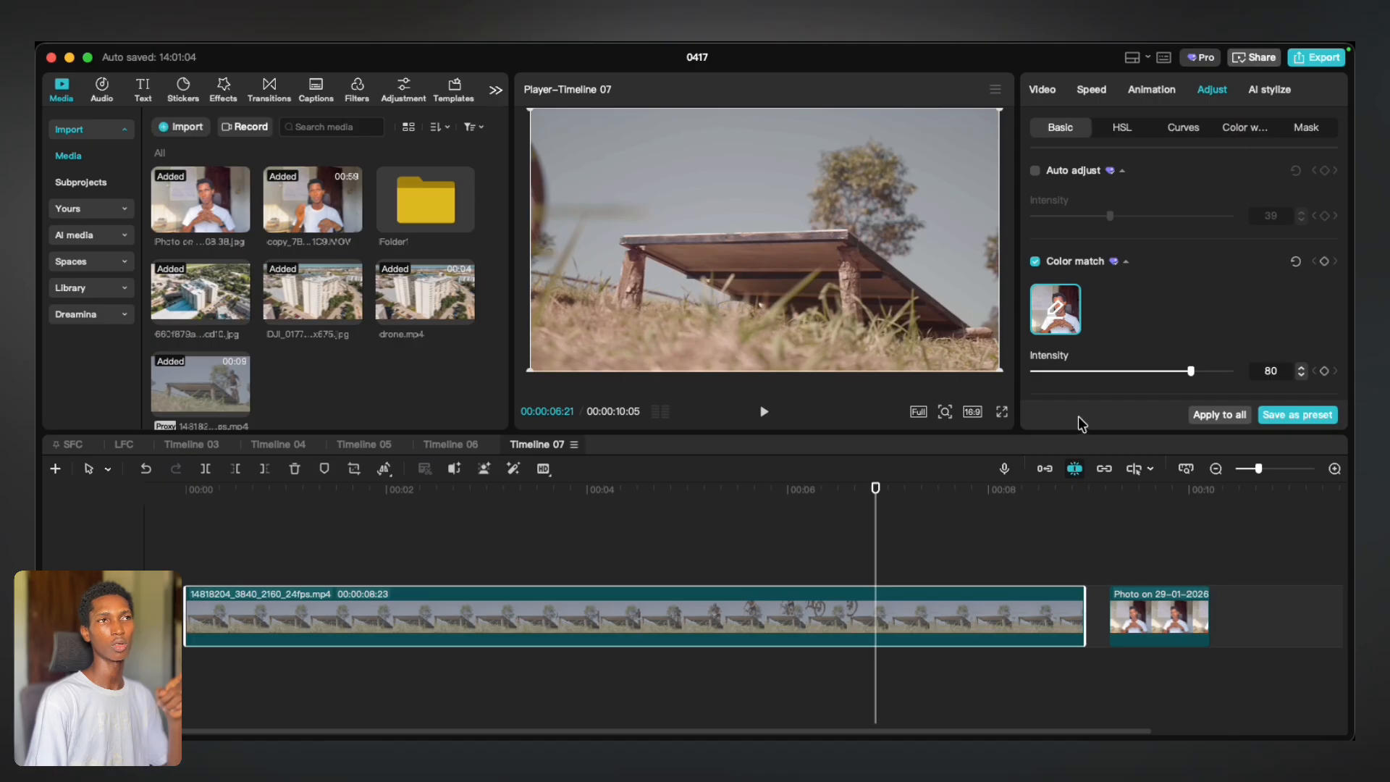
drag(1121, 380, 1165, 372)
click(1296, 263)
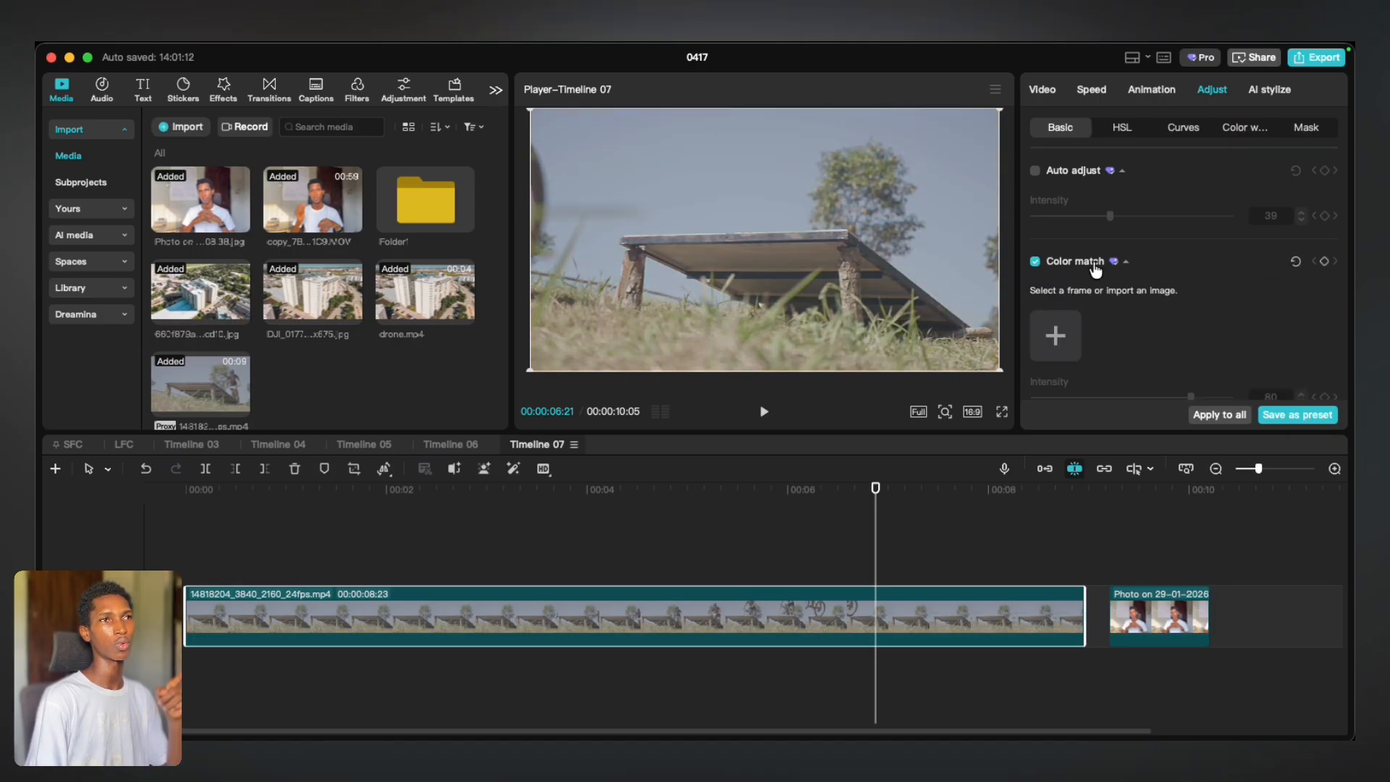
click(1127, 263)
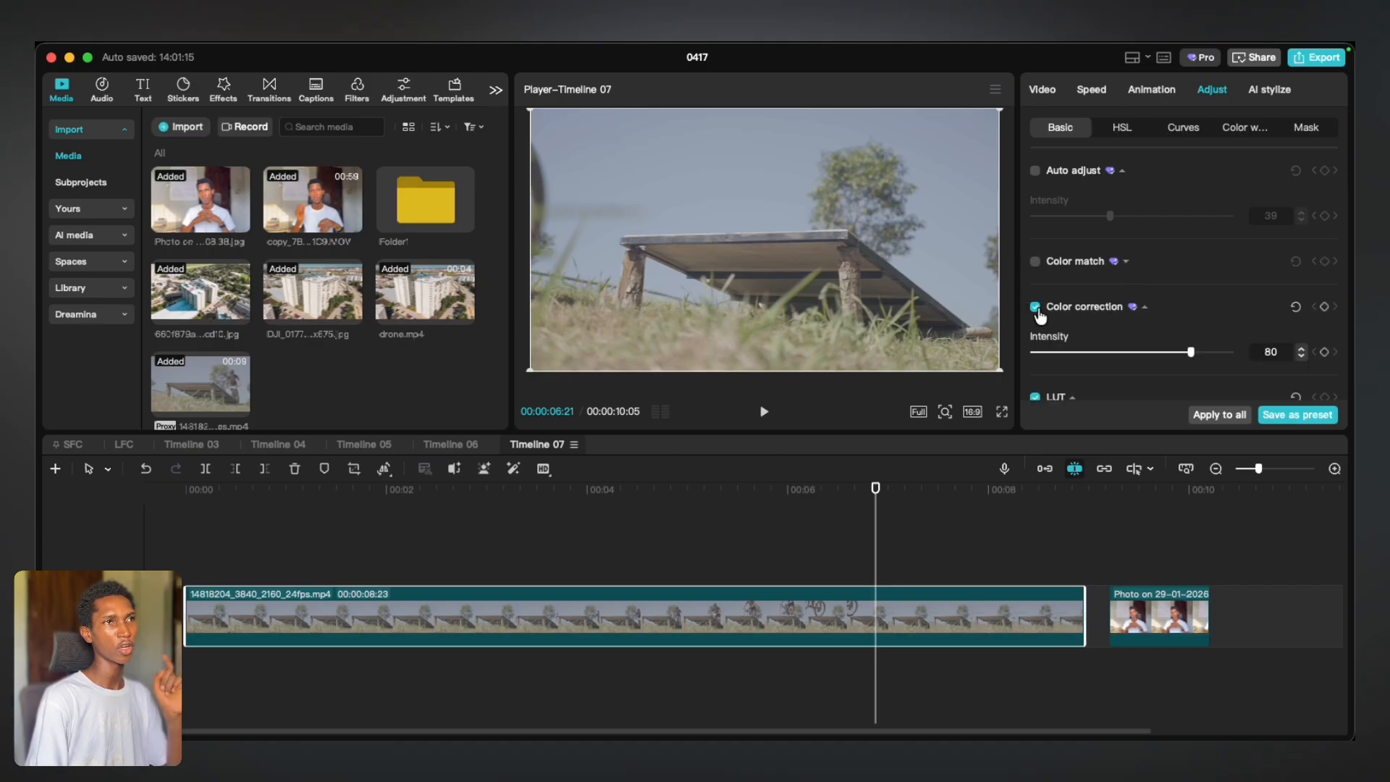
Switch Color correction off and back on to compare the ramp clip with and without it
click(1035, 307)
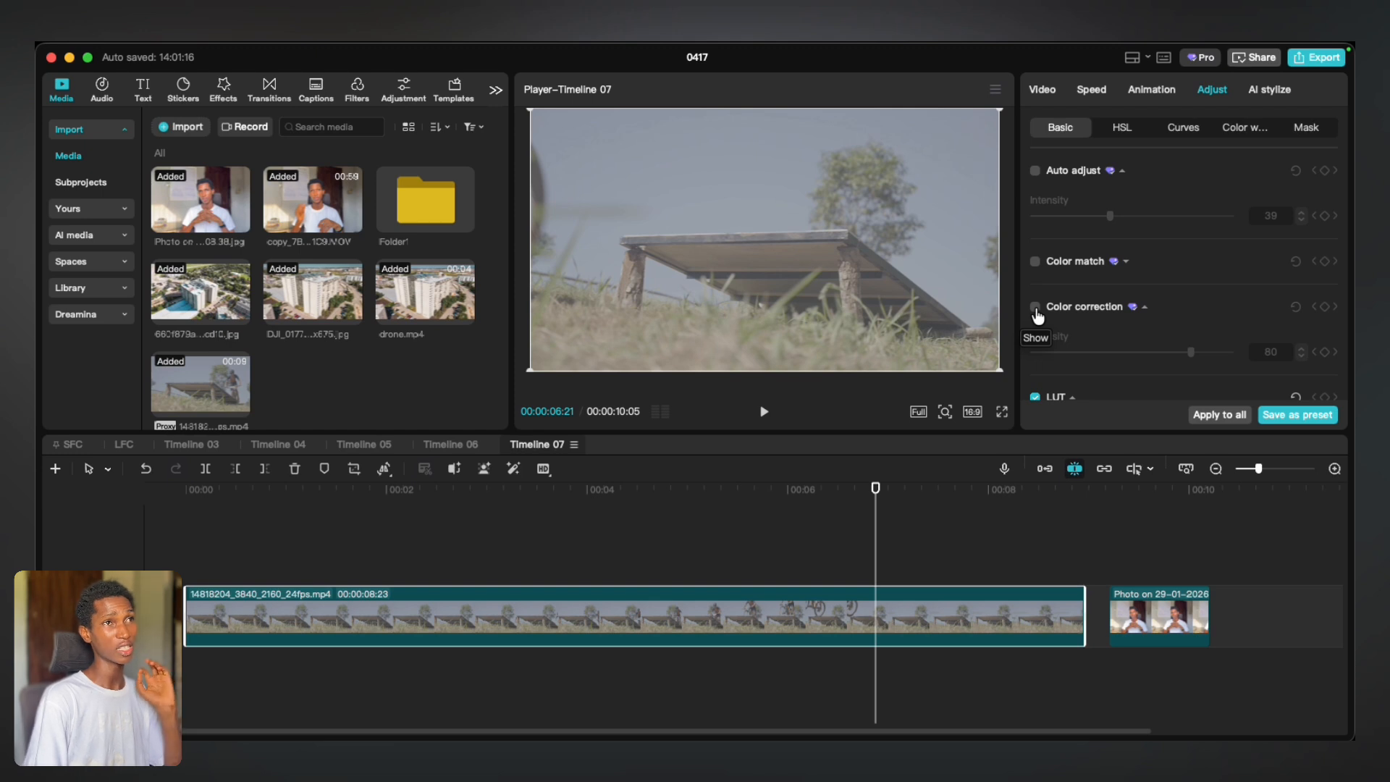
click(1036, 307)
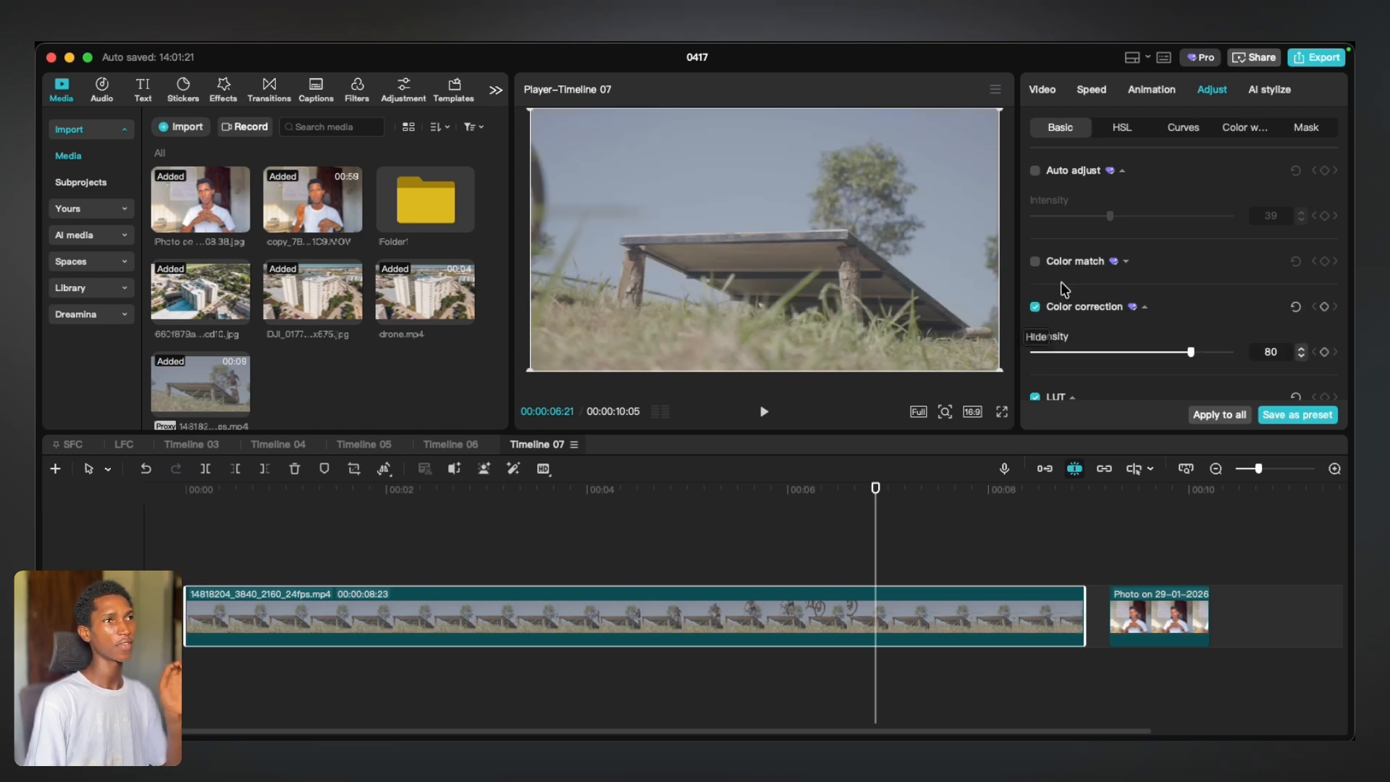
Set the ramp clip's Saturation to 50 and its Temp to -10 in the basic adjustments
scroll(1111, 220, down, 10)
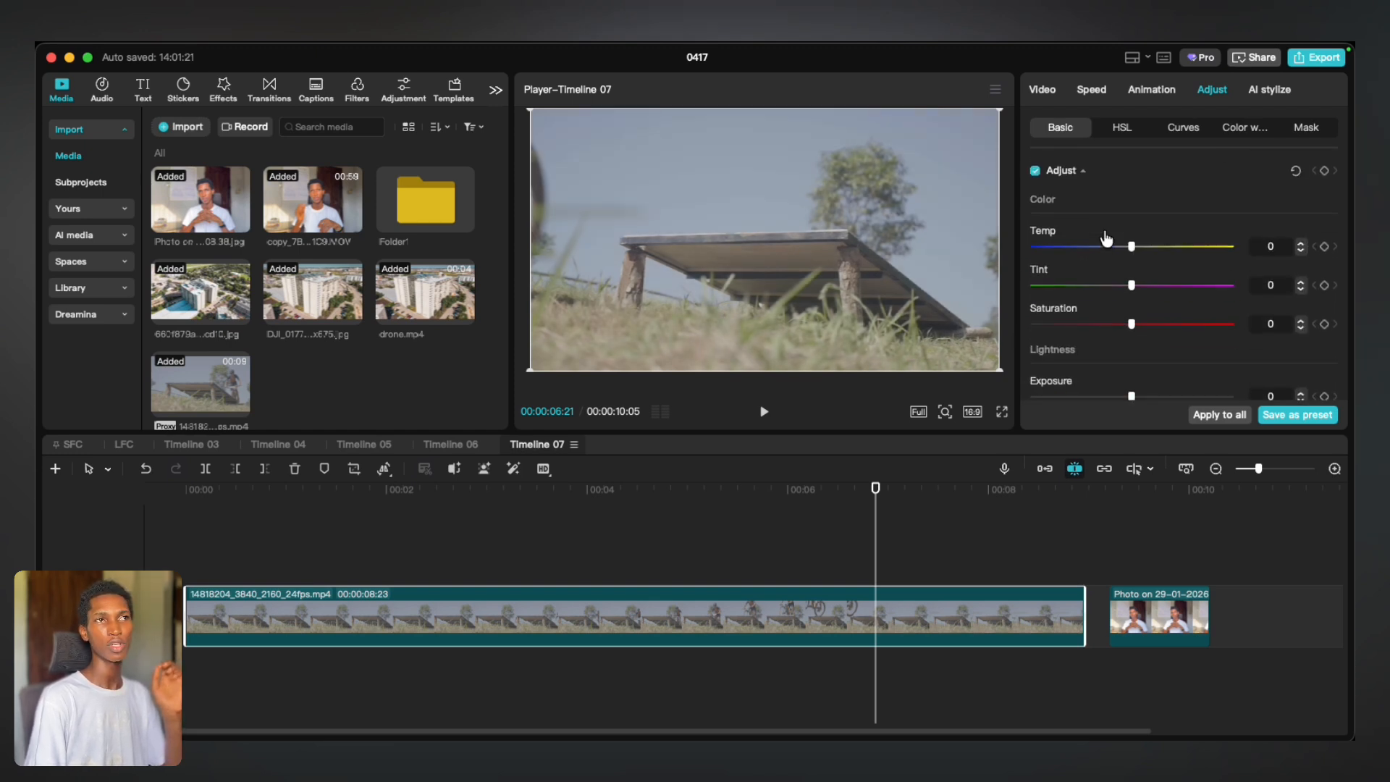
drag(1131, 326, 1353, 320)
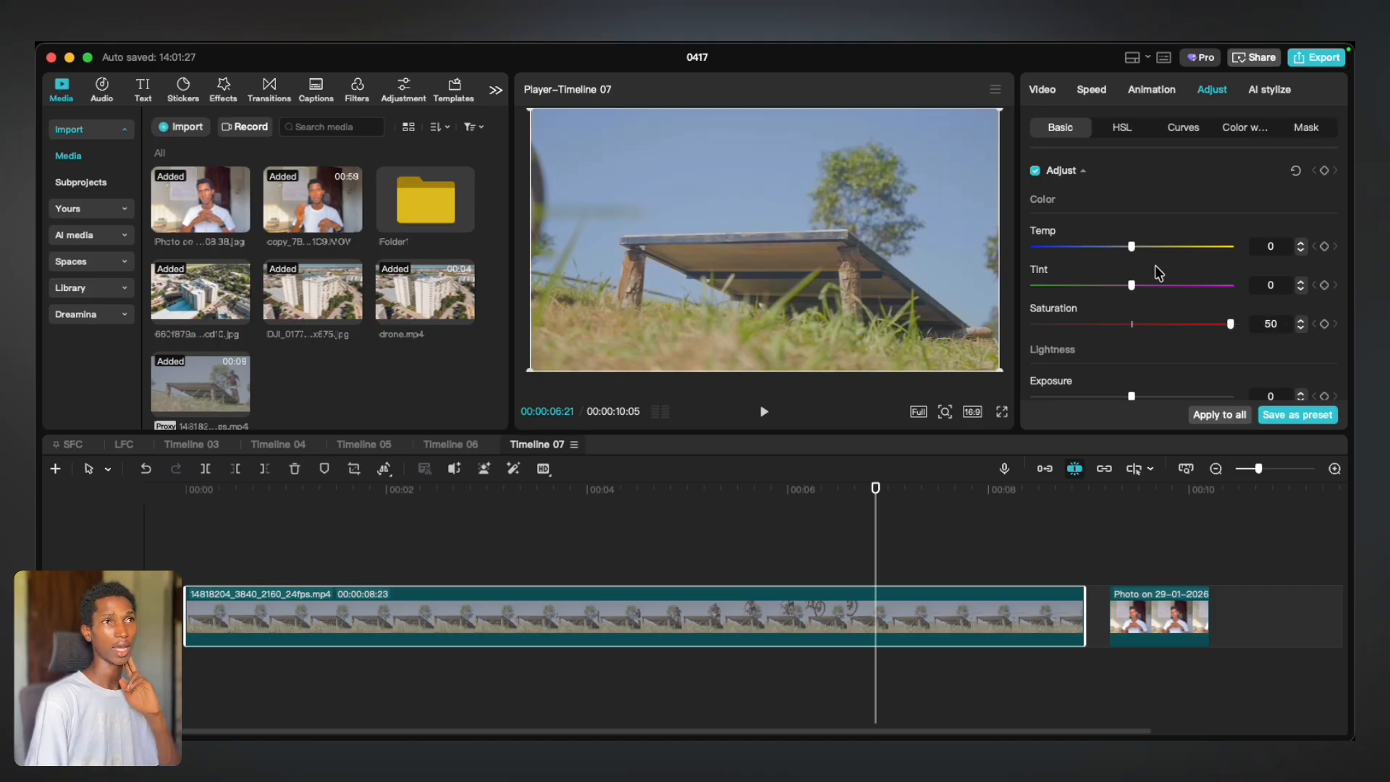
drag(1132, 247, 1097, 247)
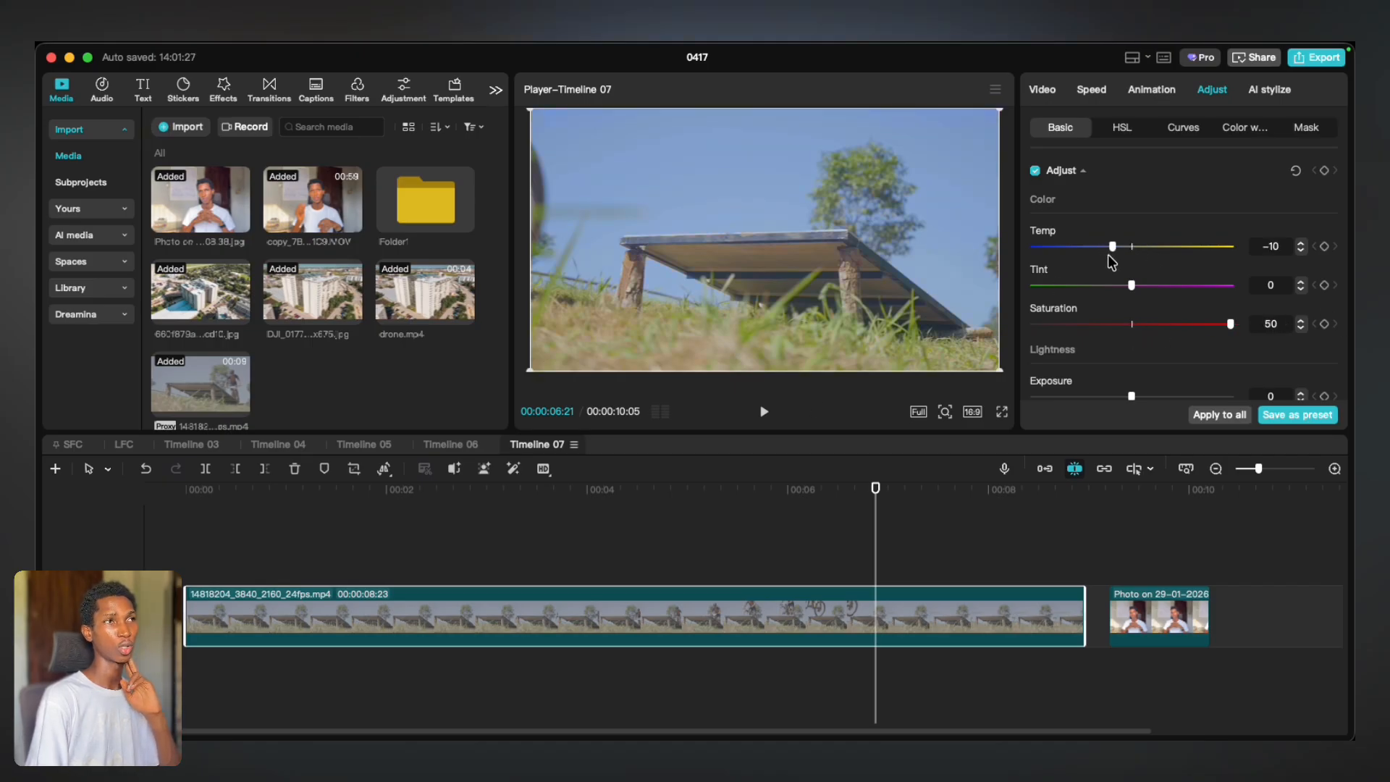
Play Timeline 07 from the start to compare the color-graded ramp clip with the original below it
key(Home)
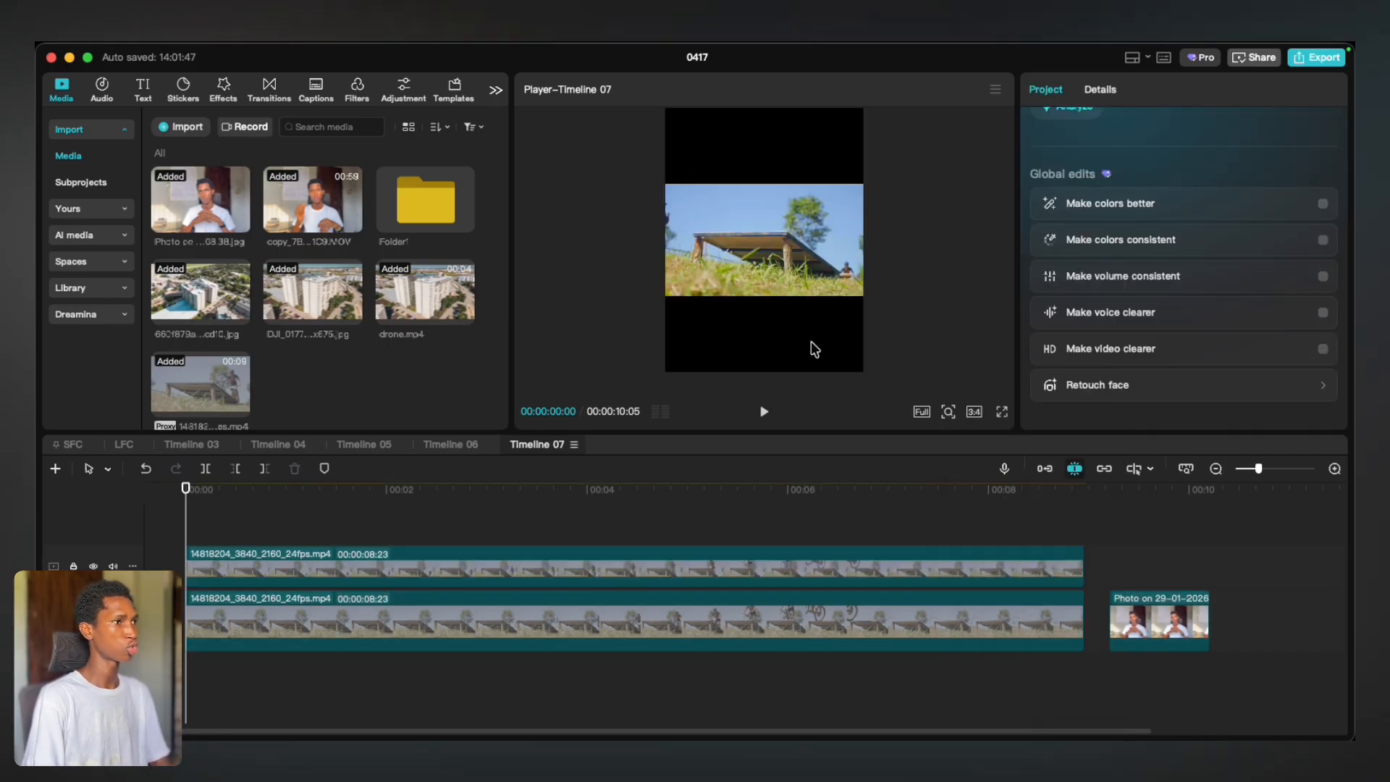
click(796, 319)
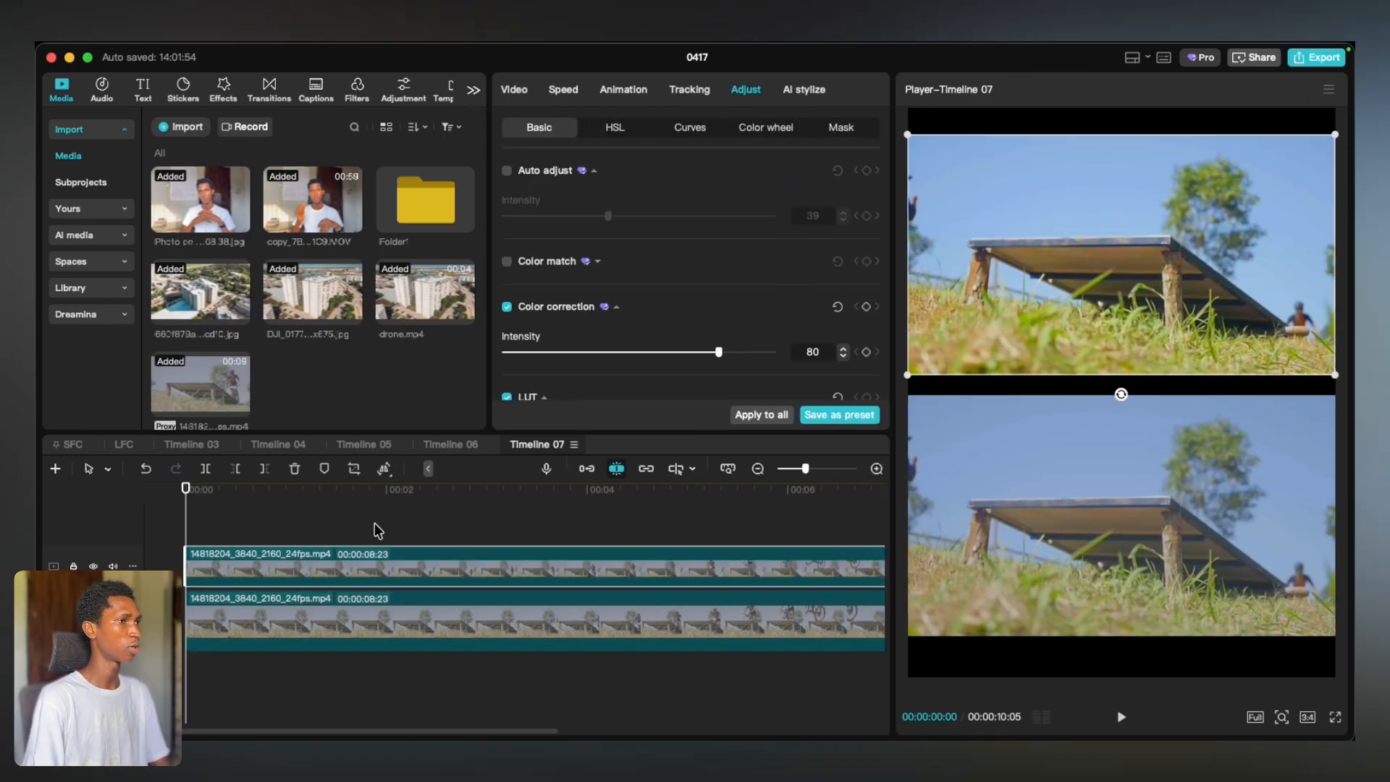
click(376, 528)
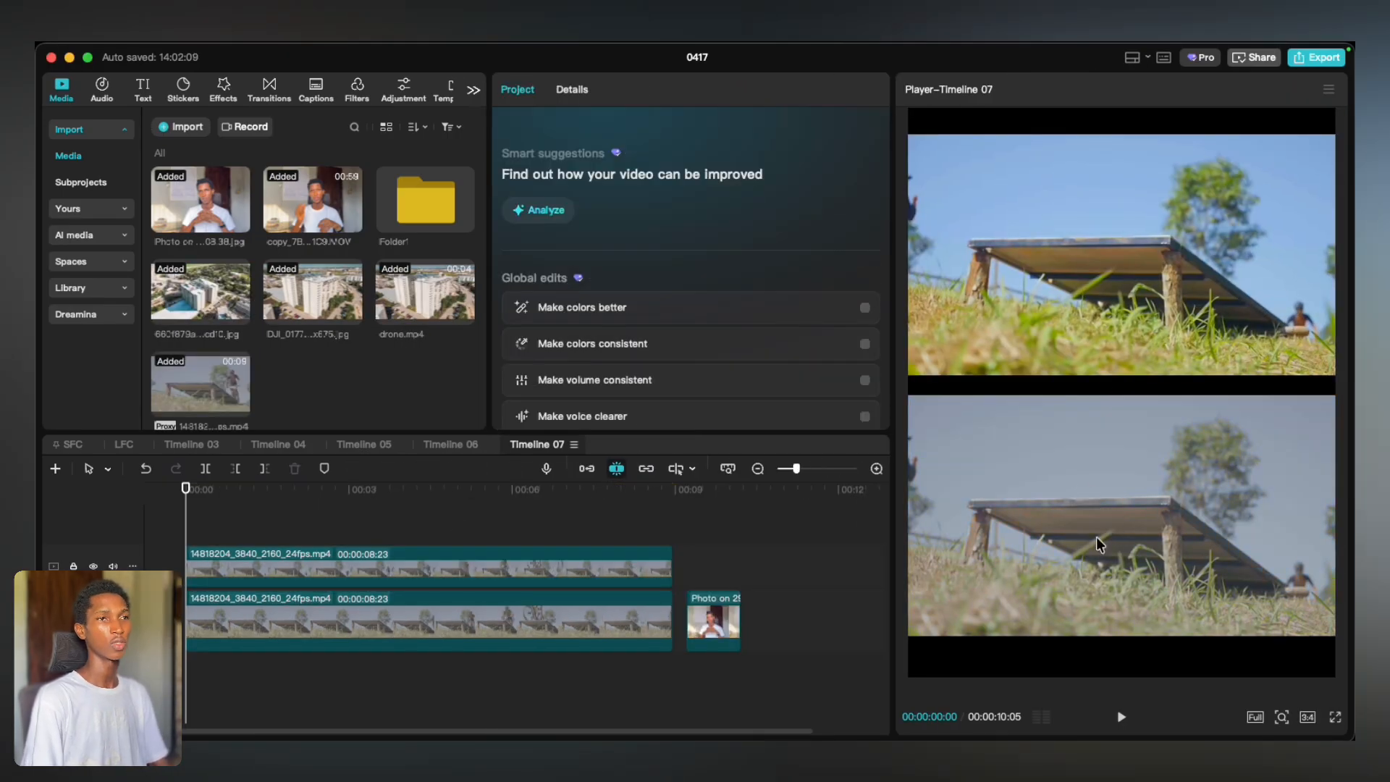
key(space)
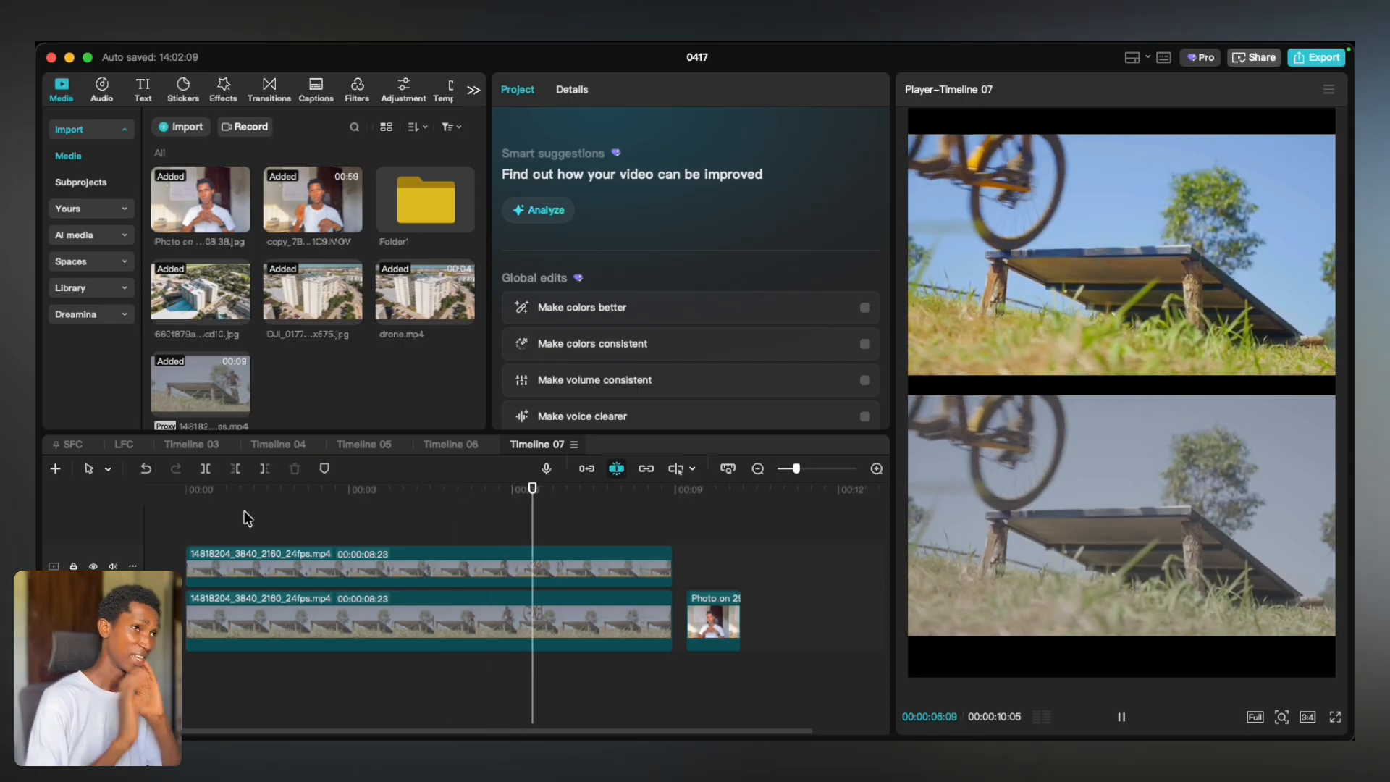
click(489, 515)
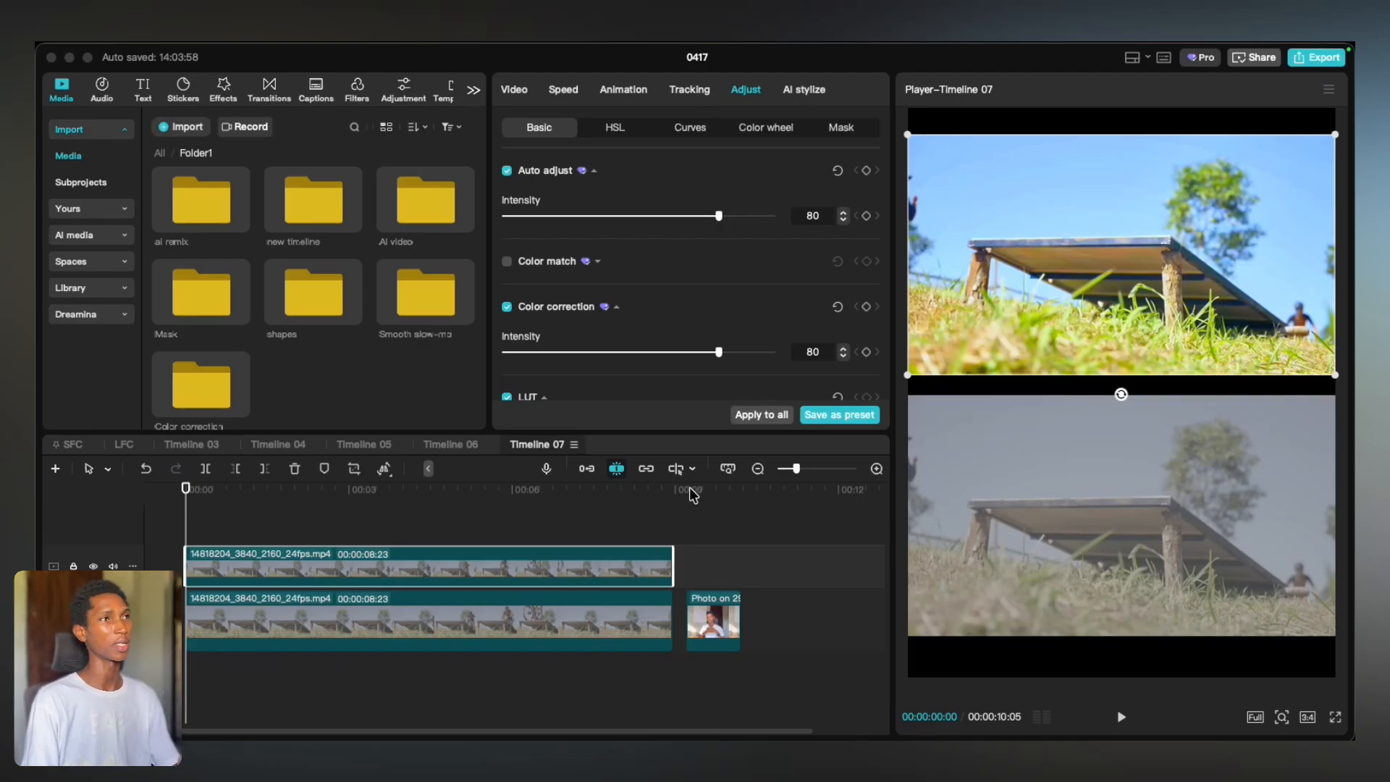
Try the favourited rotating phone entrance animation on the upper ramp clip
click(624, 91)
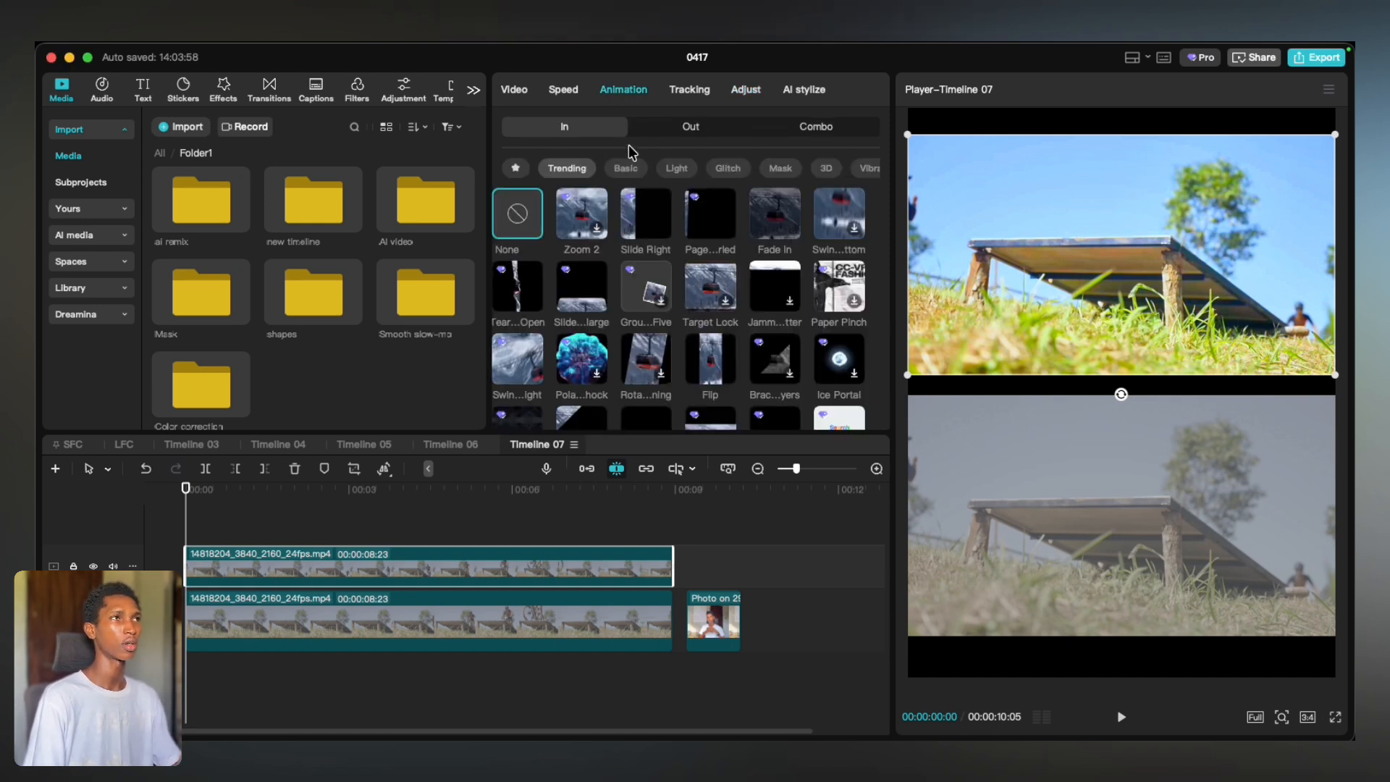
click(687, 129)
click(600, 132)
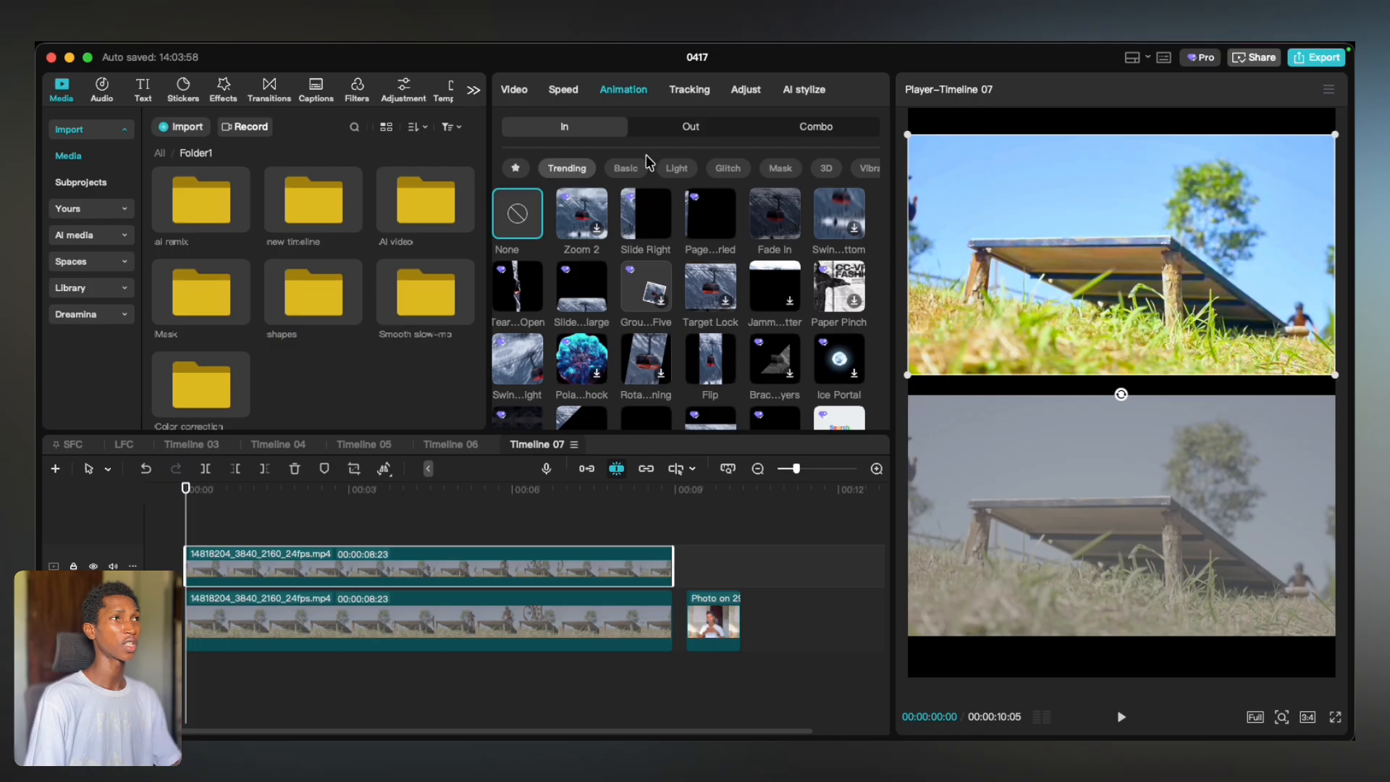
click(625, 168)
click(674, 171)
click(726, 168)
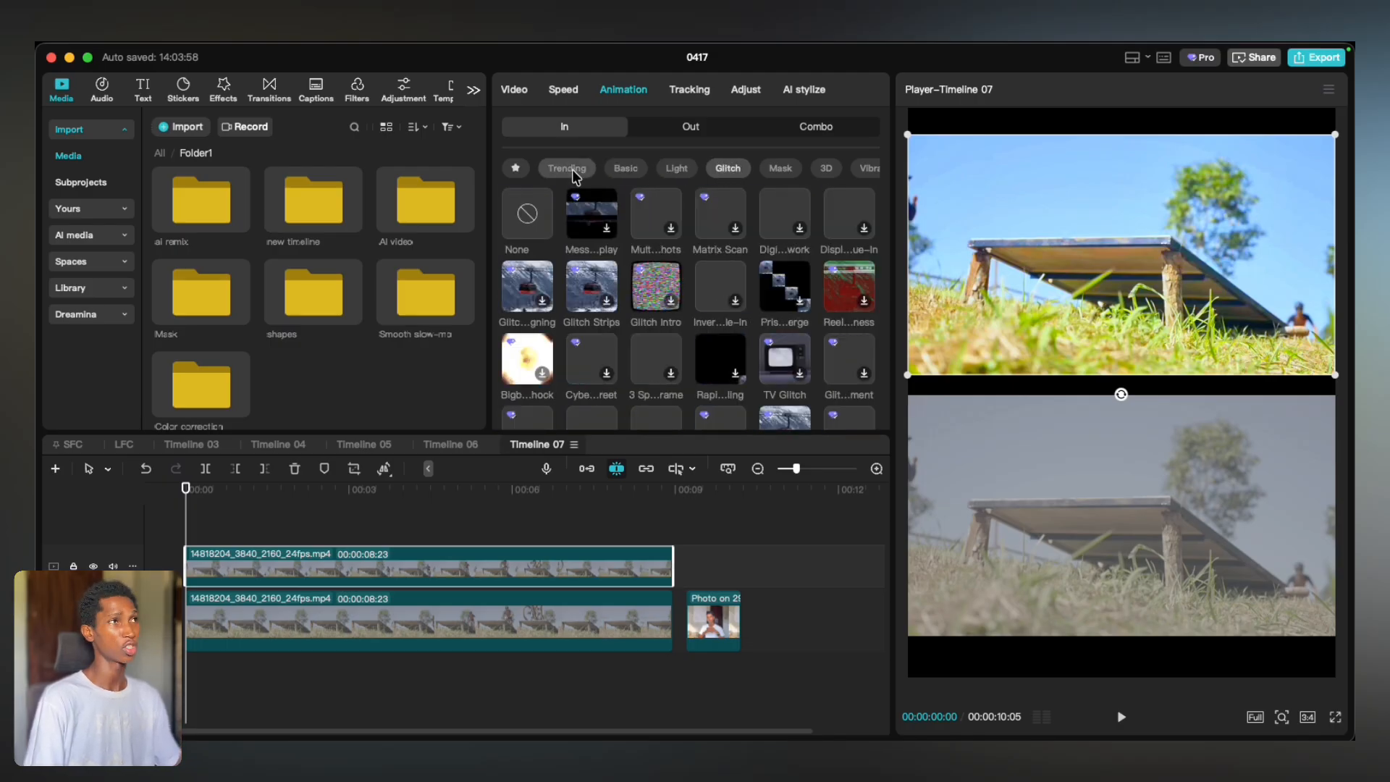
click(517, 168)
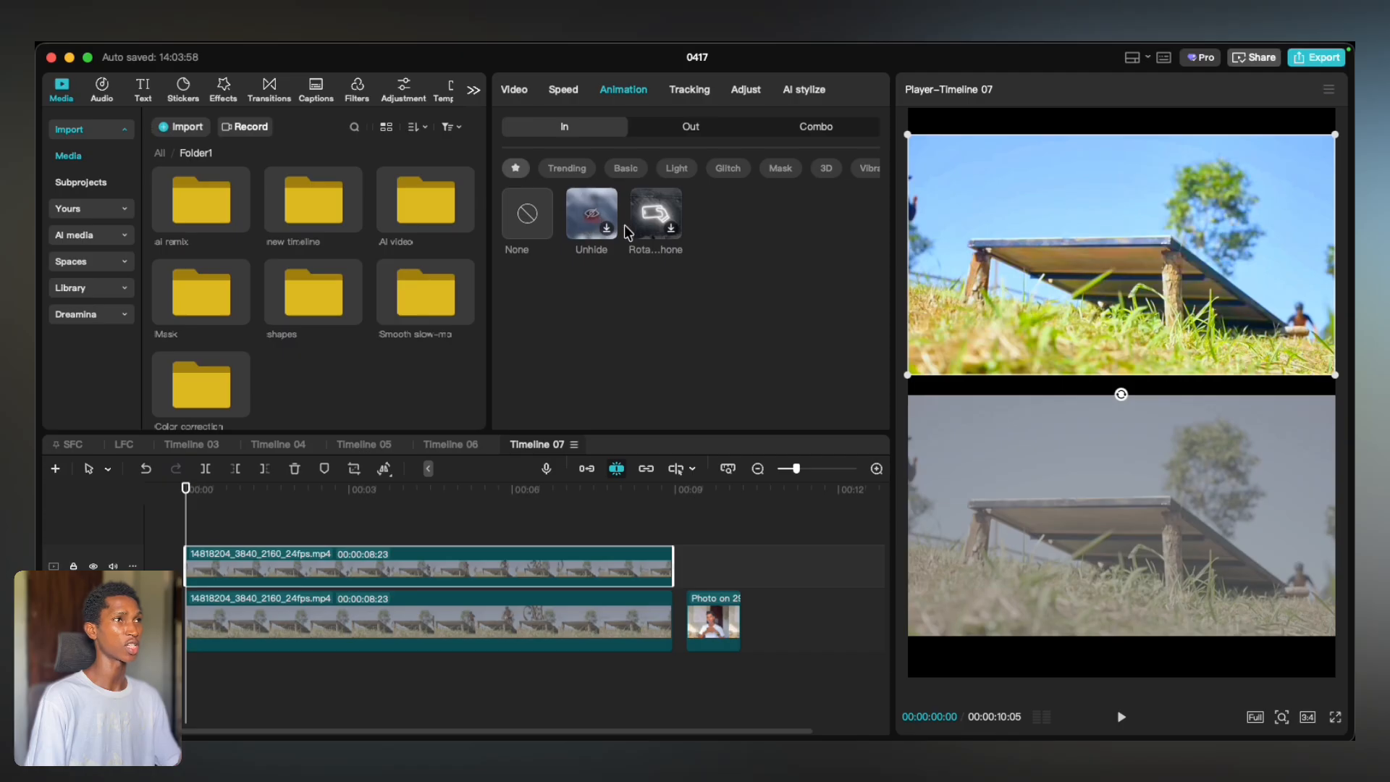
click(653, 216)
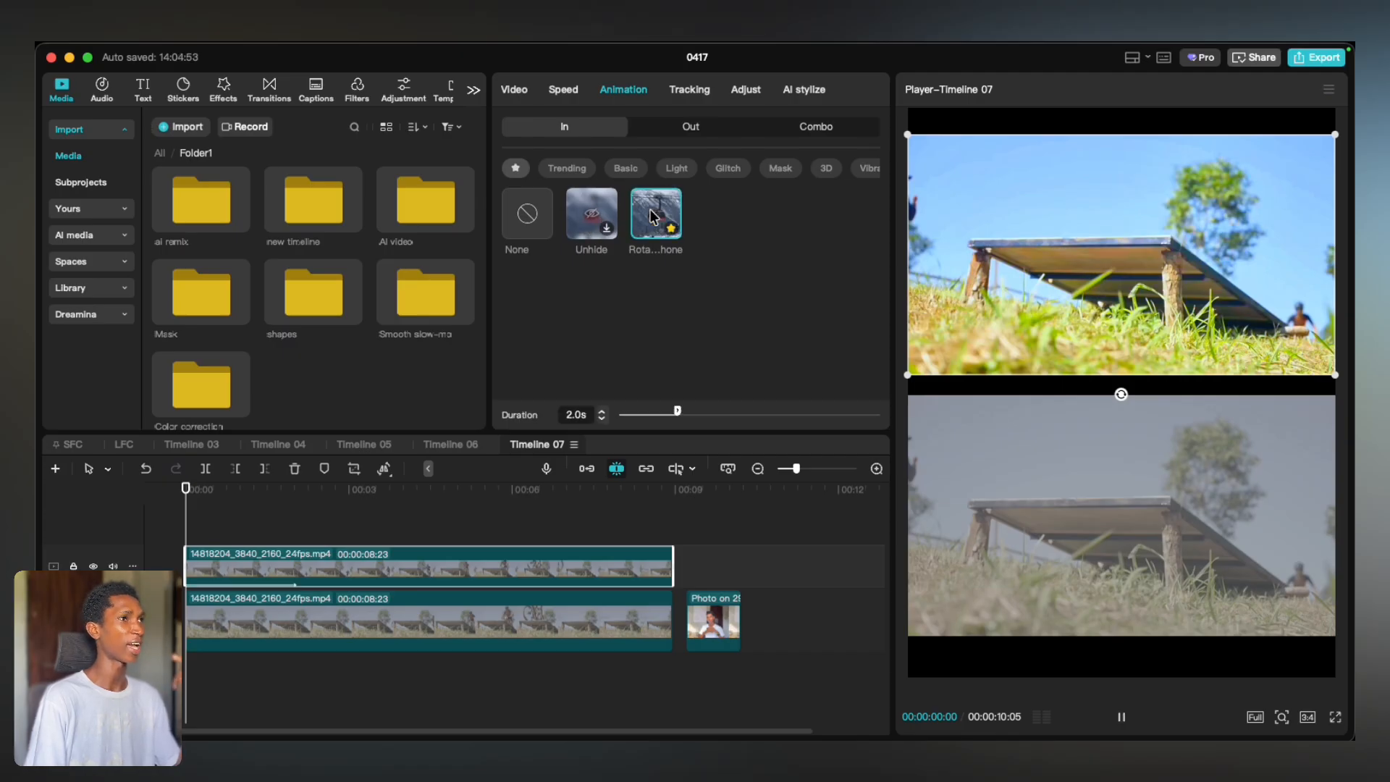
Apply the trending Paper Pinch entrance animation to the upper ramp clip with a 2.0 s duration
click(728, 168)
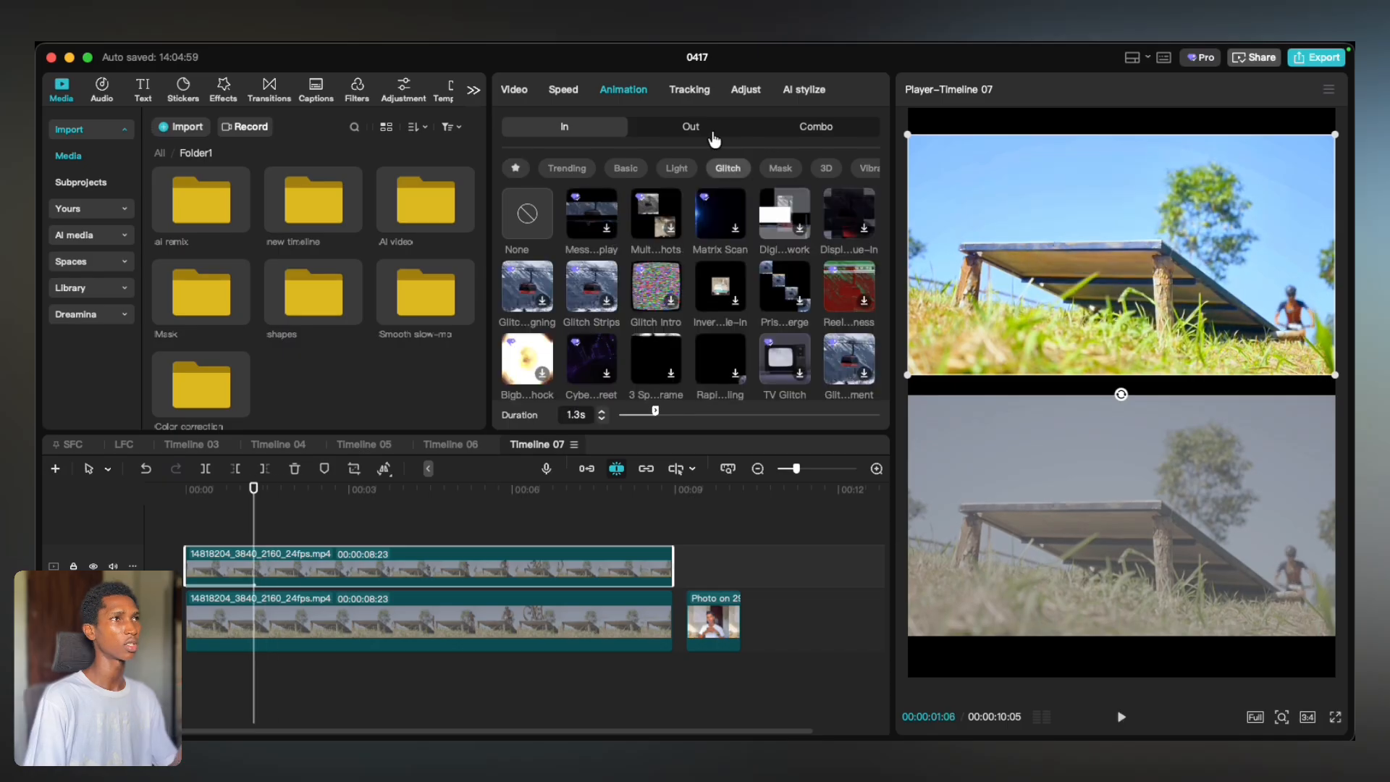
click(817, 127)
click(627, 169)
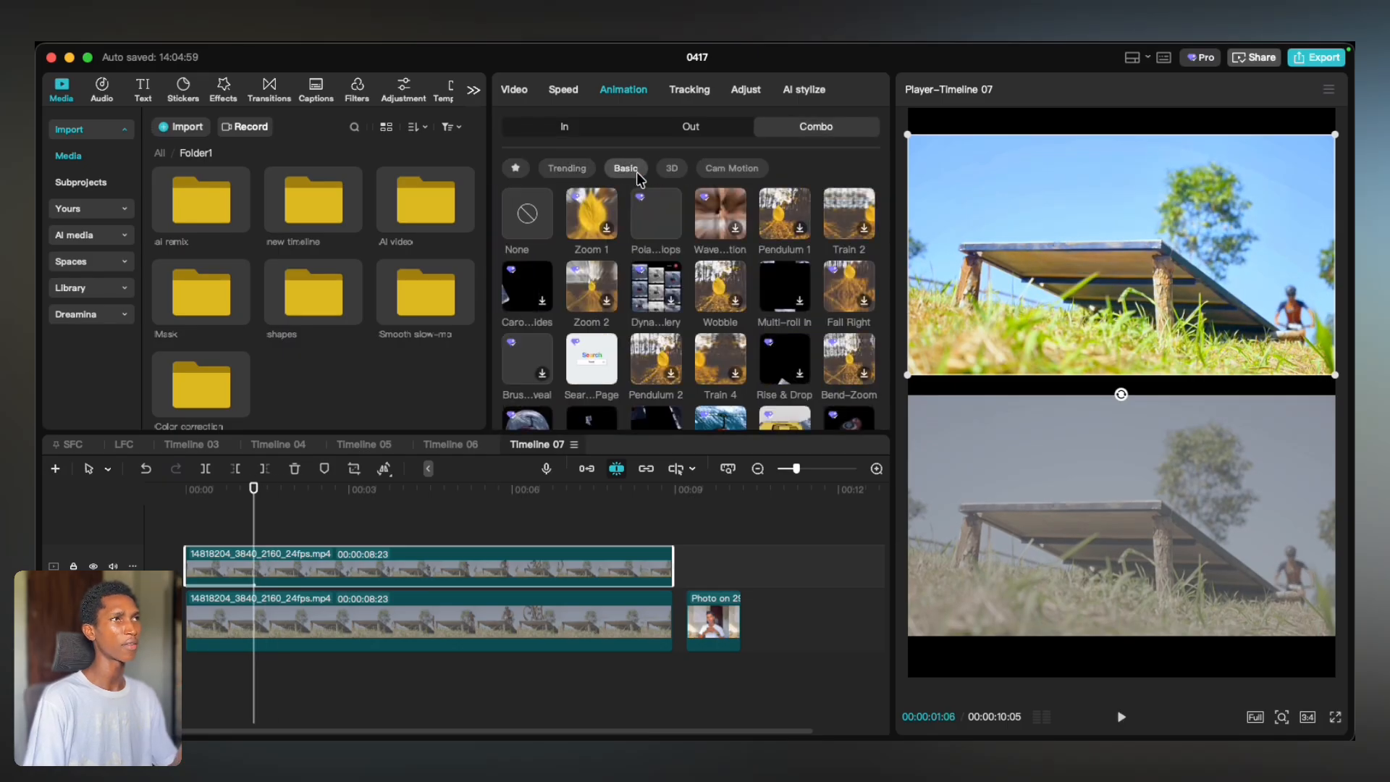
click(666, 169)
click(724, 165)
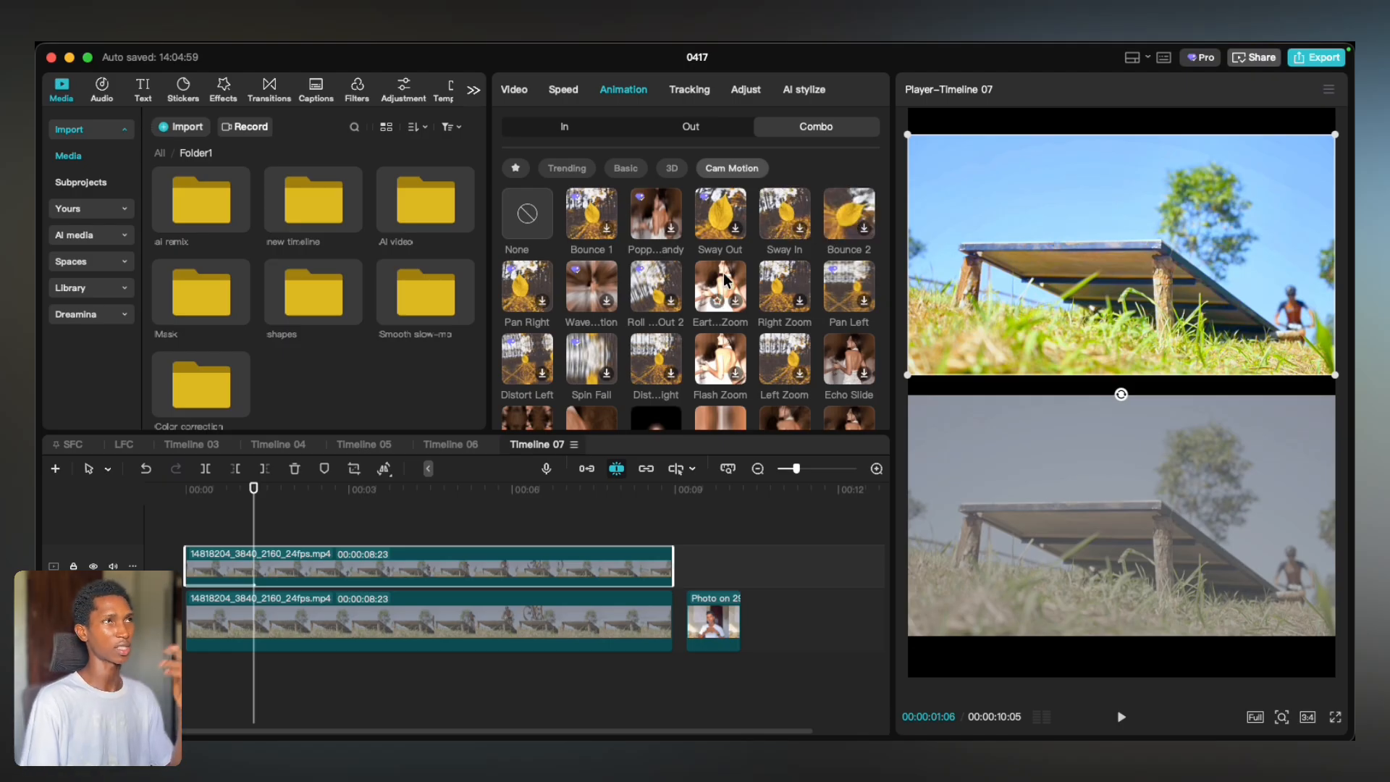
click(564, 126)
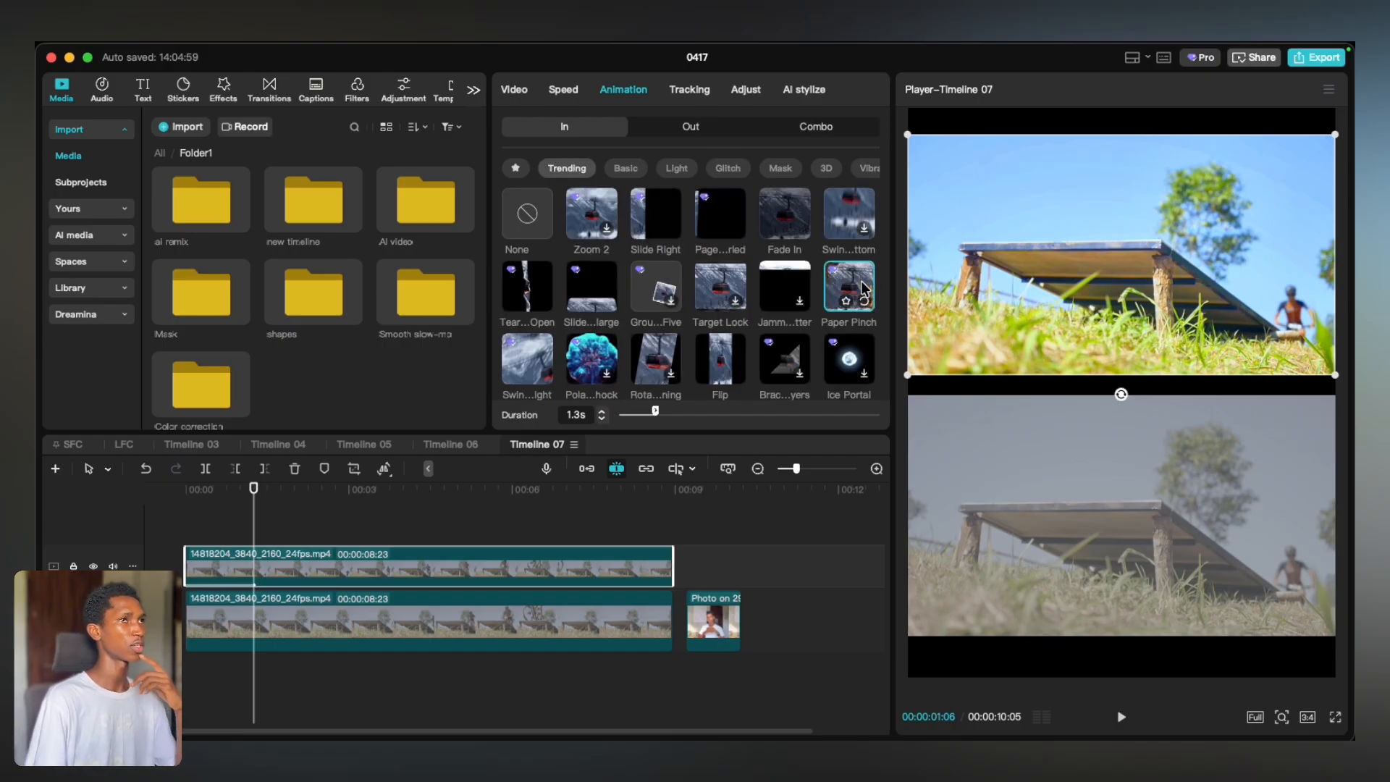
scroll(755, 287, down, 2)
scroll(751, 281, down, 2)
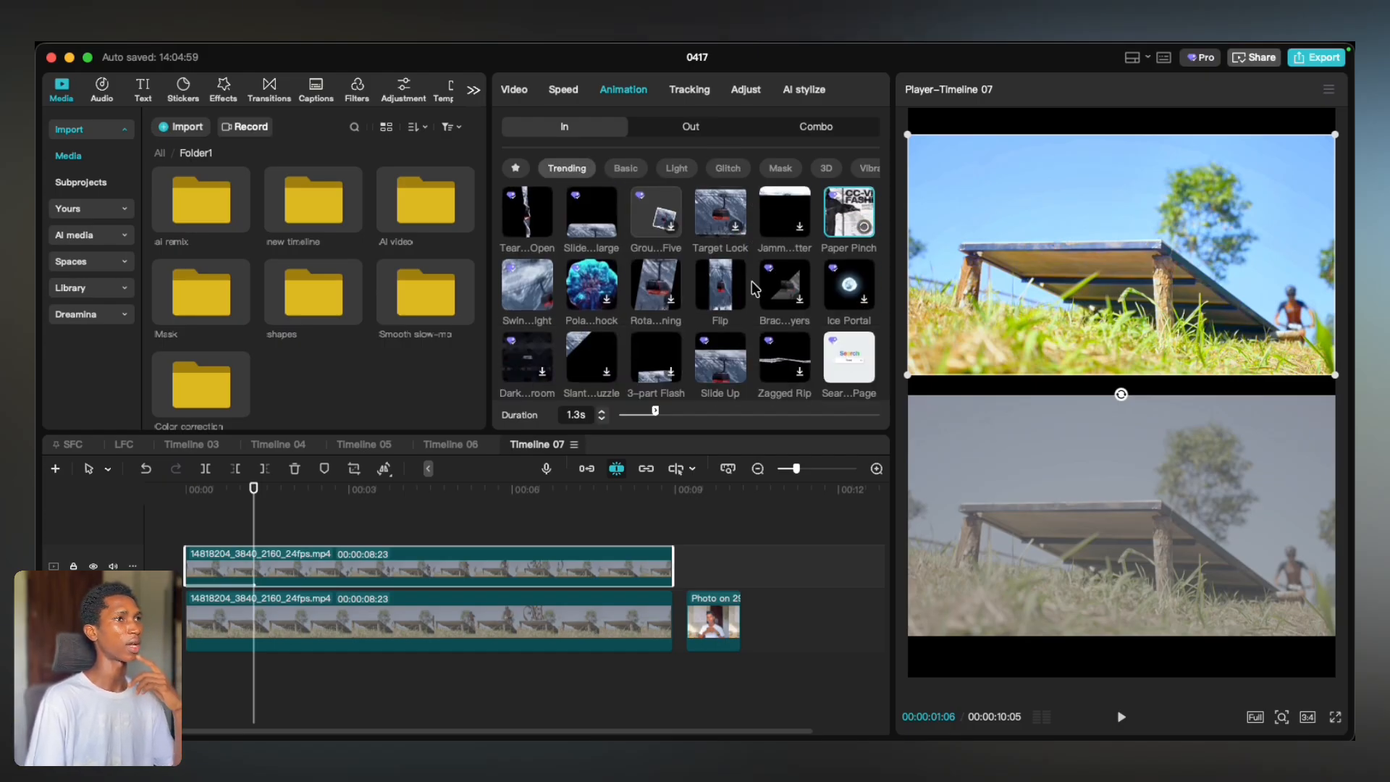
scroll(756, 286, up, 4)
click(851, 308)
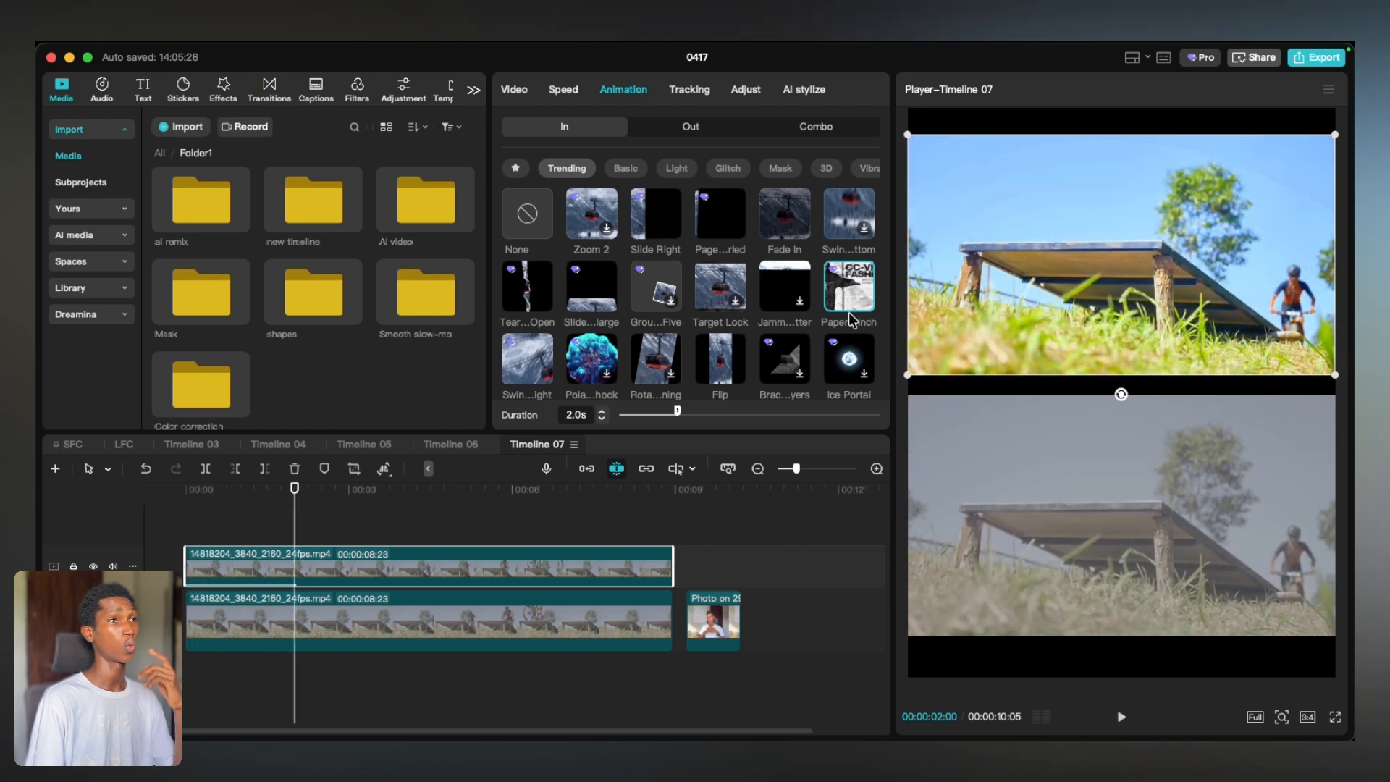
Apply the trending Search page entrance animation to the lower ramp clip, set its duration to 2.0 s, and play the result
click(382, 610)
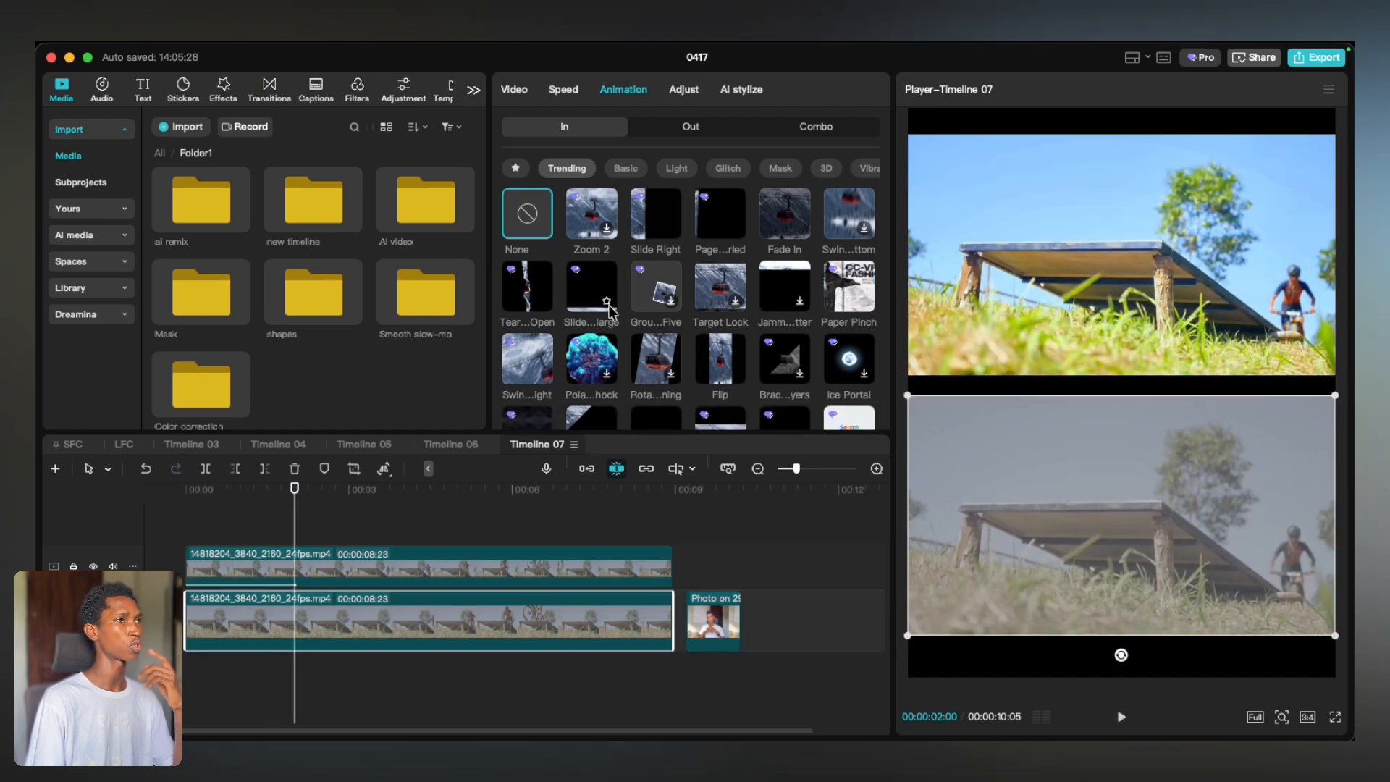
scroll(628, 232, down, 2)
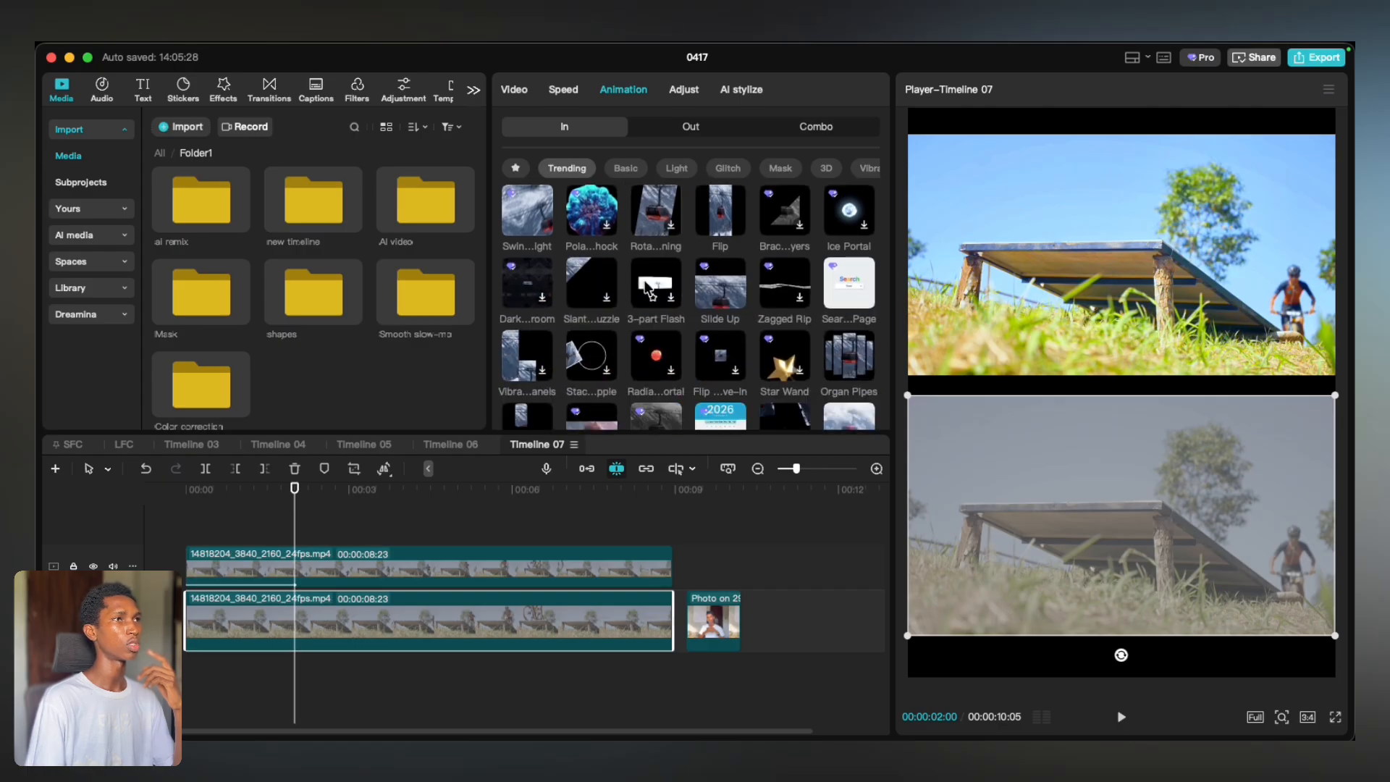
click(834, 285)
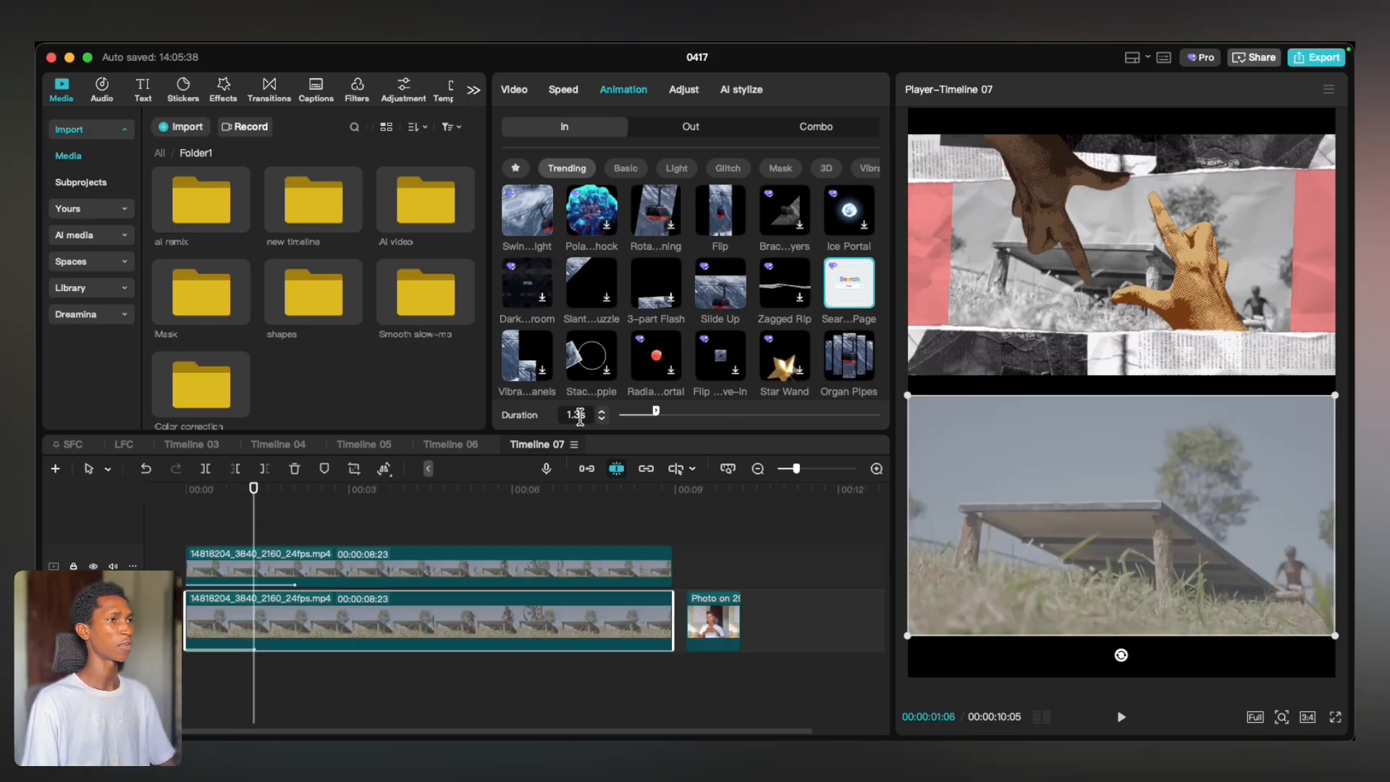
click(580, 416)
text(2s)
click(554, 427)
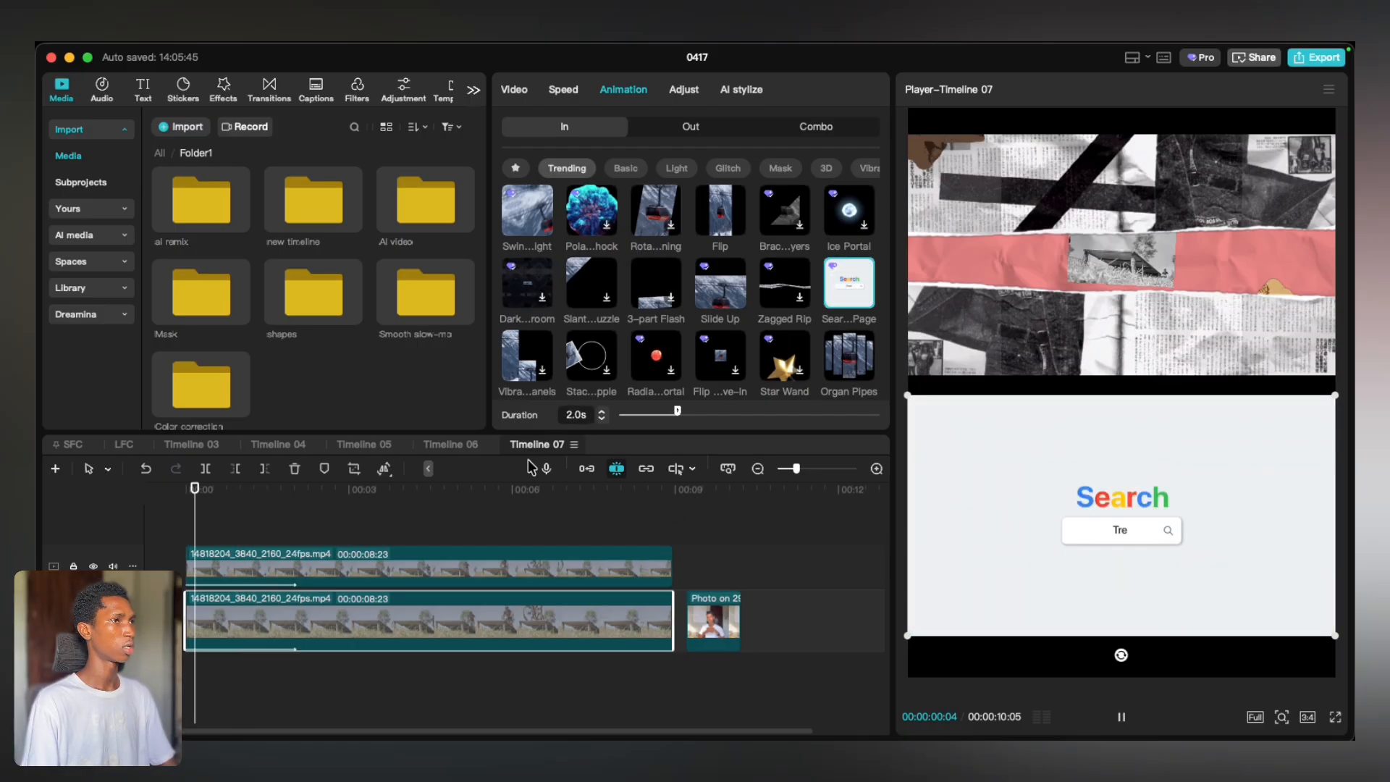
click(195, 543)
key(space)
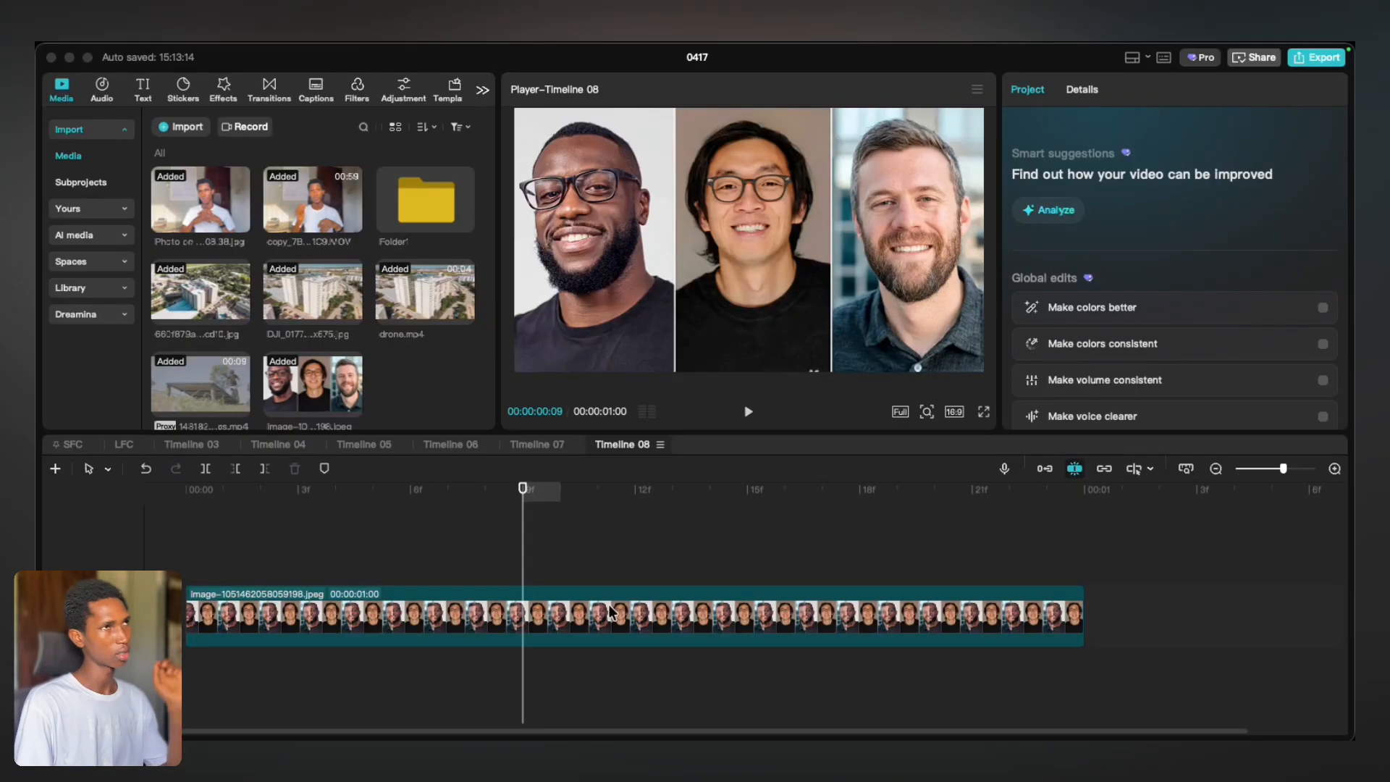
Upload image-1051462058059198.jpeg from Downloads as the character photo for an AI dialogue scene
click(608, 630)
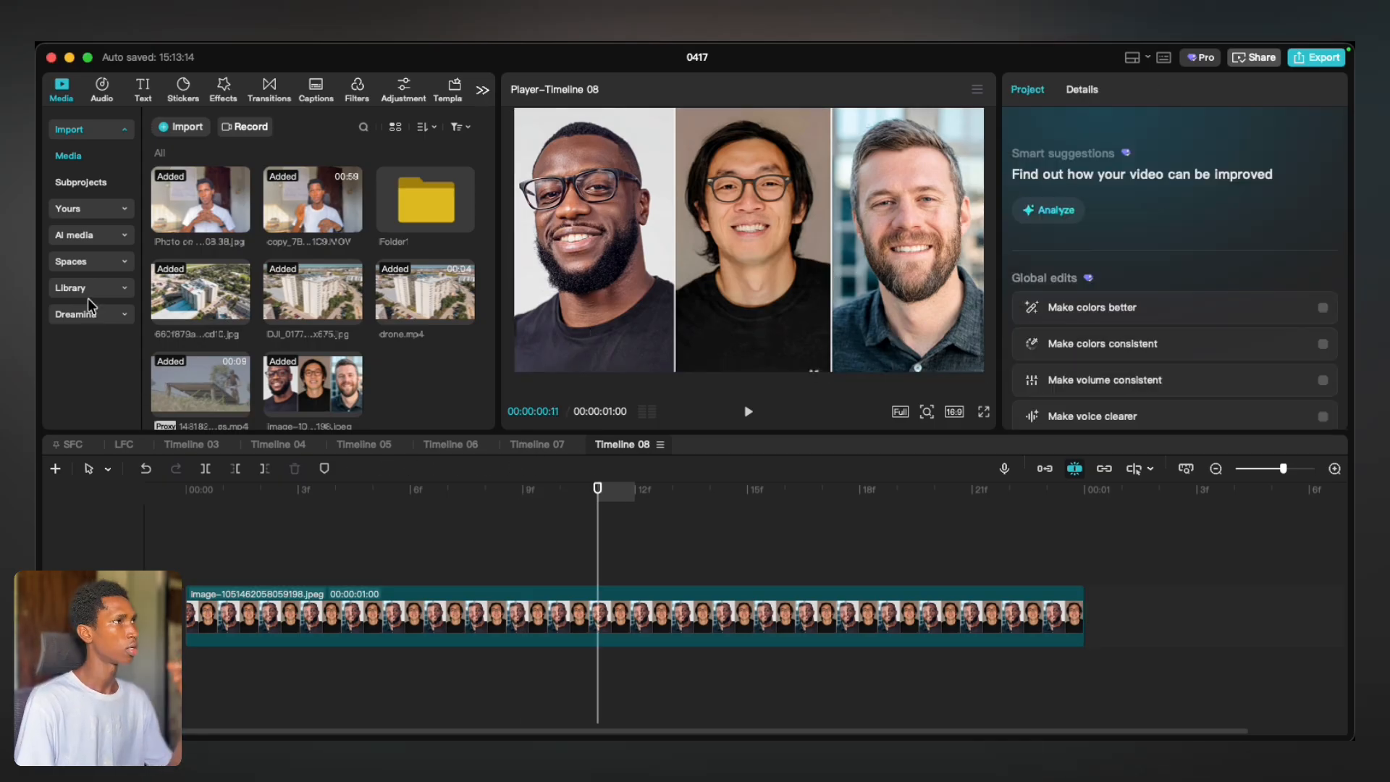
click(84, 239)
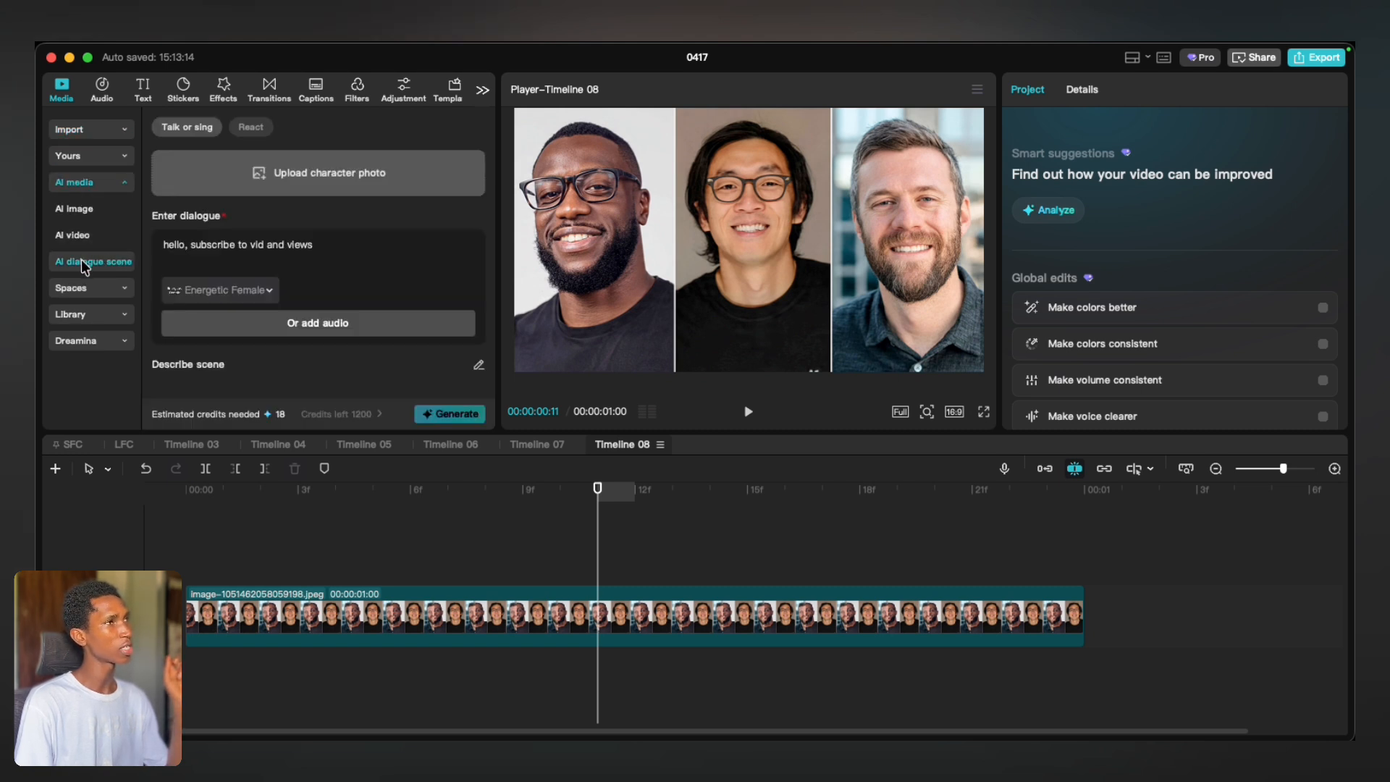
click(80, 236)
click(83, 213)
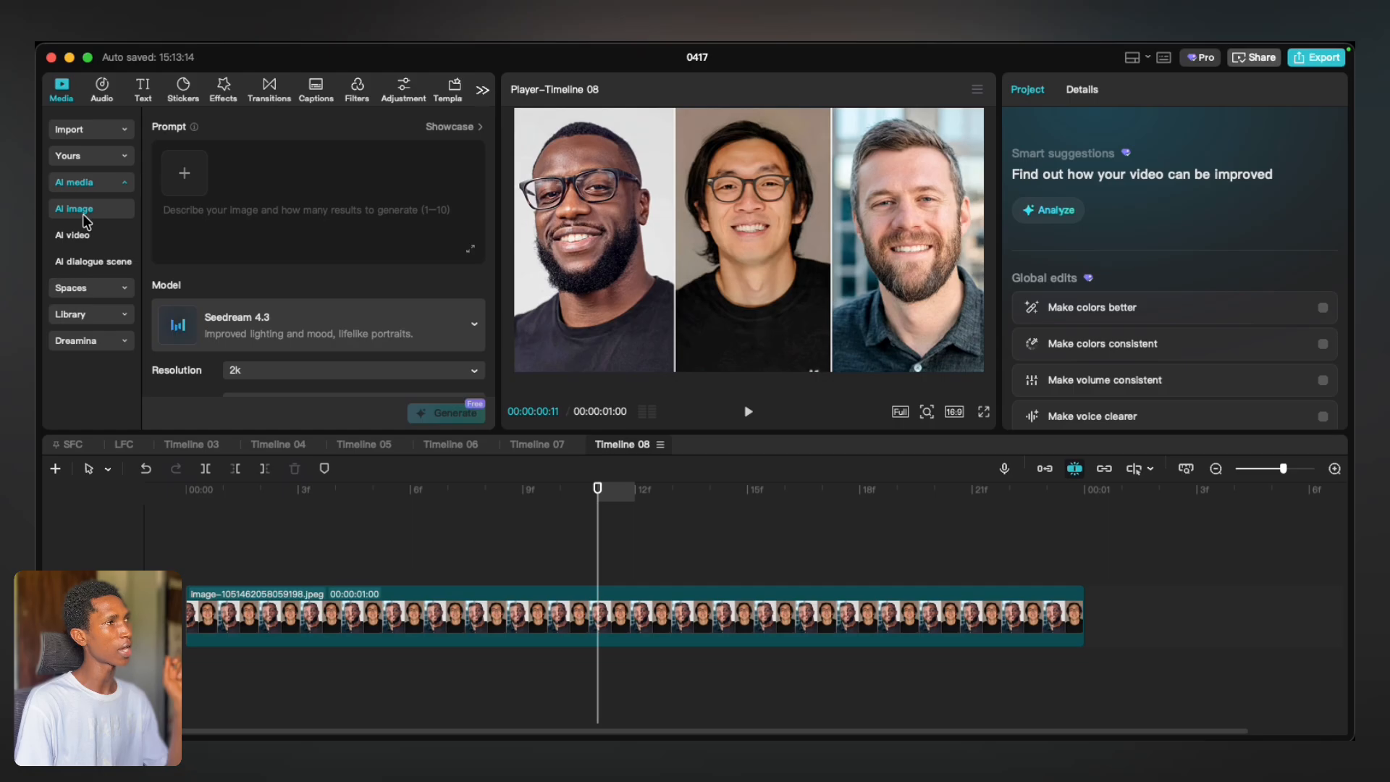
click(84, 239)
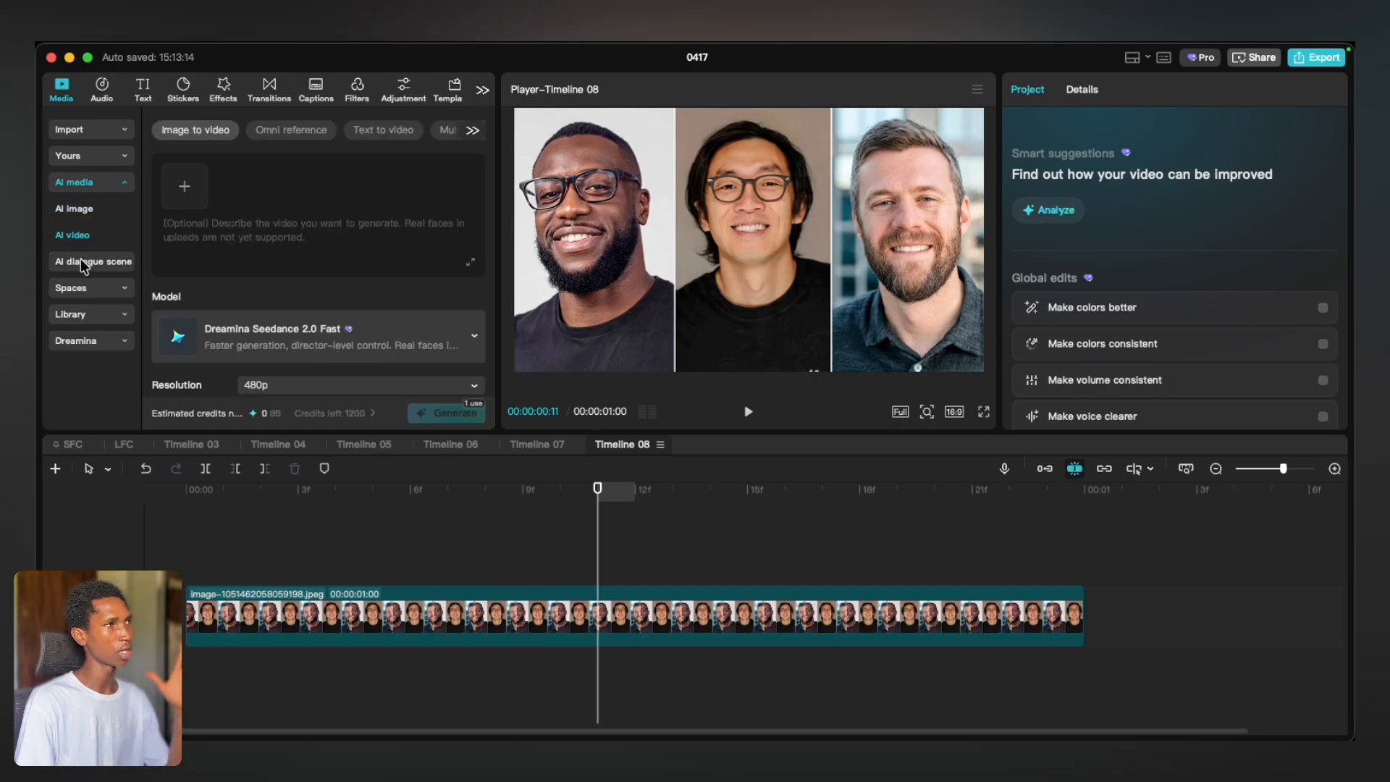
click(85, 262)
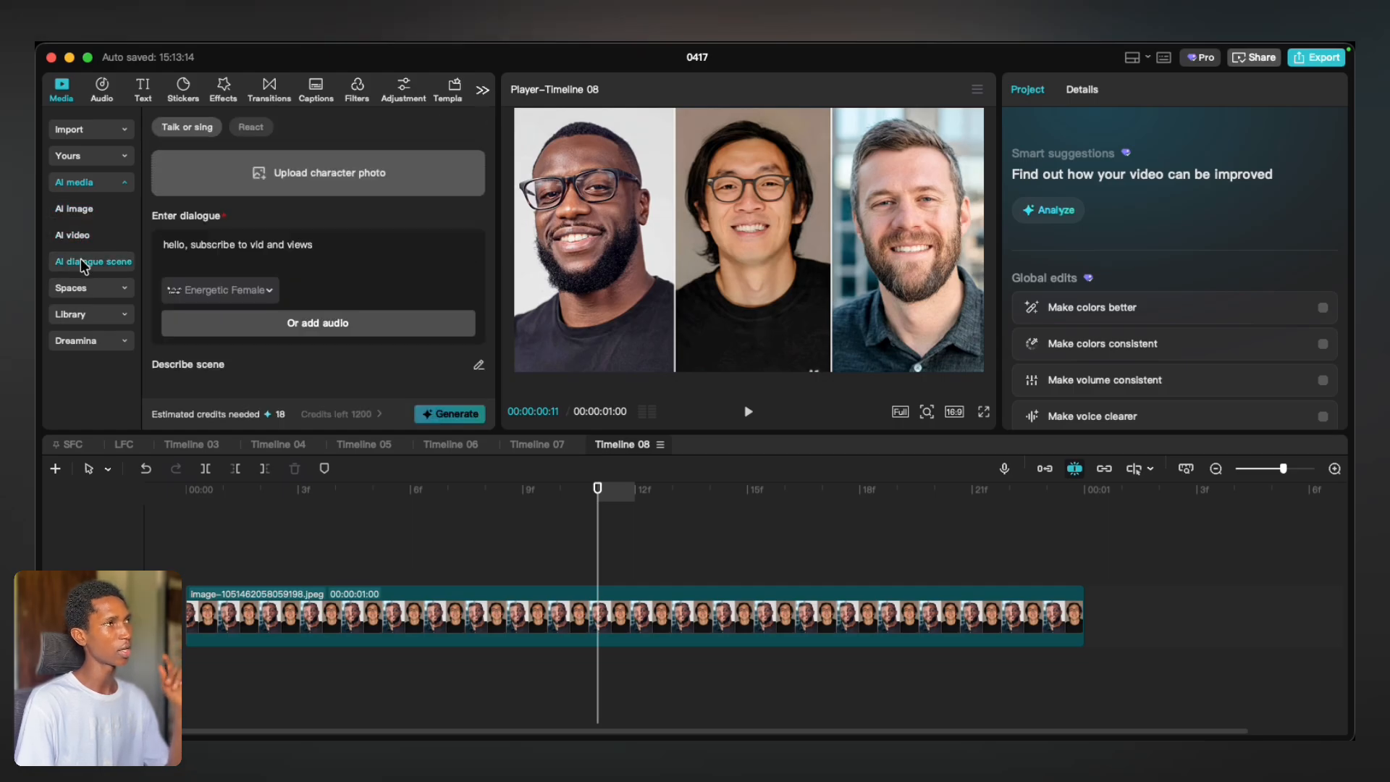
click(314, 187)
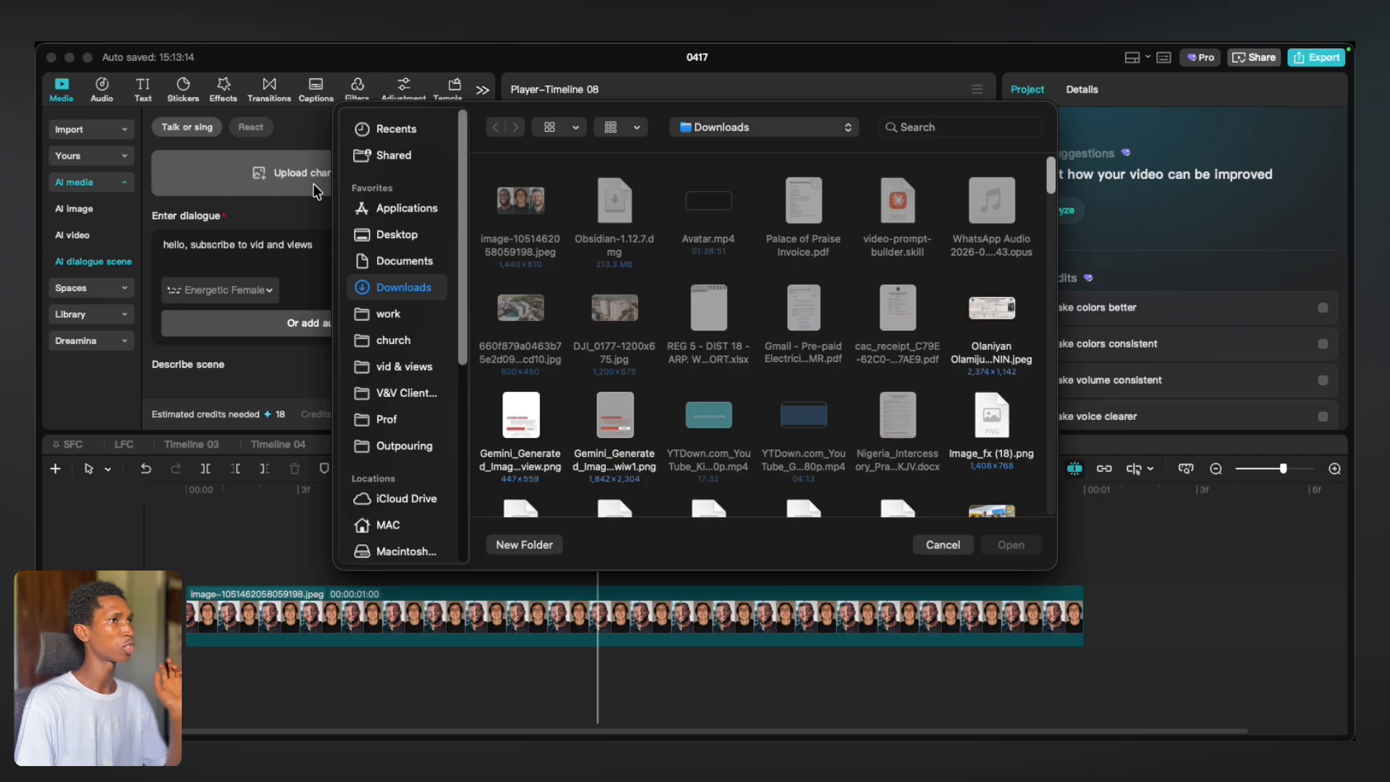
click(515, 213)
click(1011, 545)
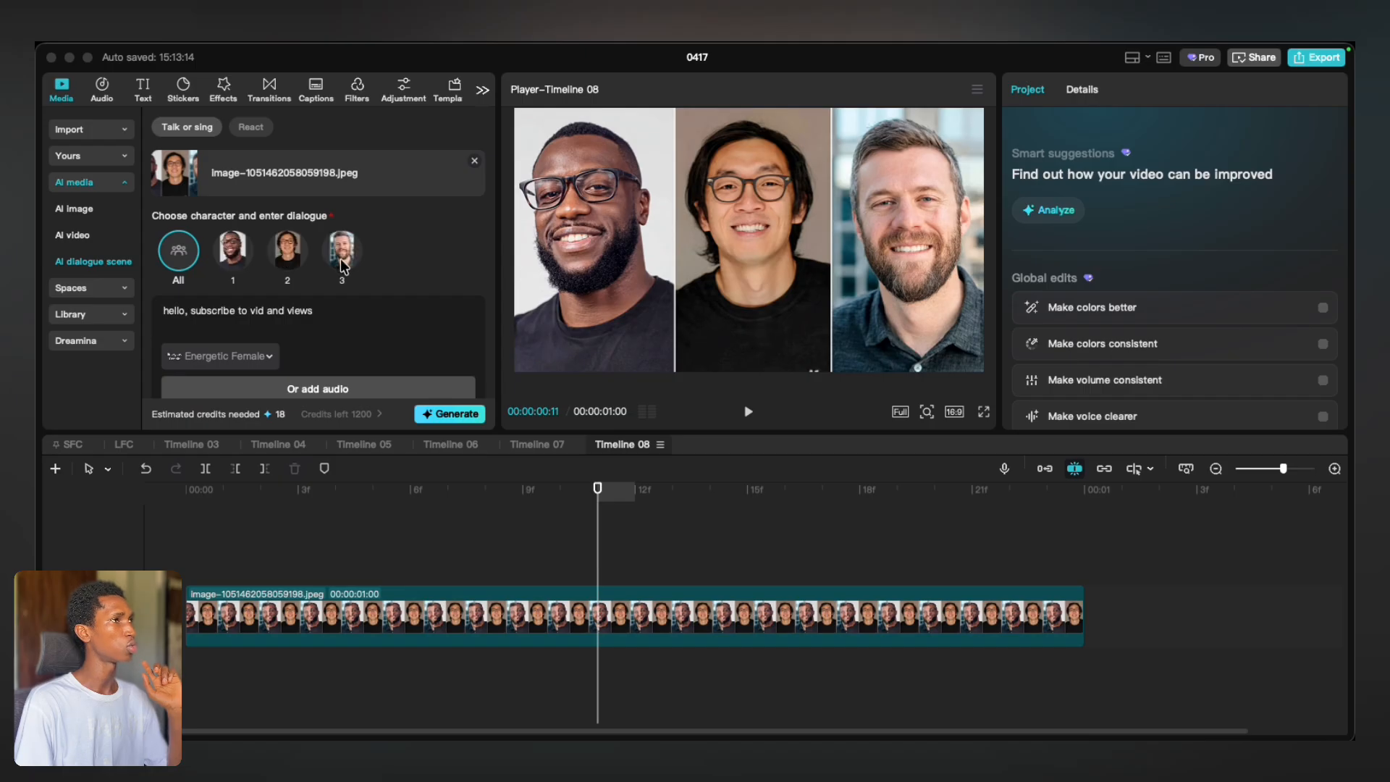
Go through the detected characters in the photo and choose character 3 as the speaker
click(233, 253)
click(285, 255)
click(350, 253)
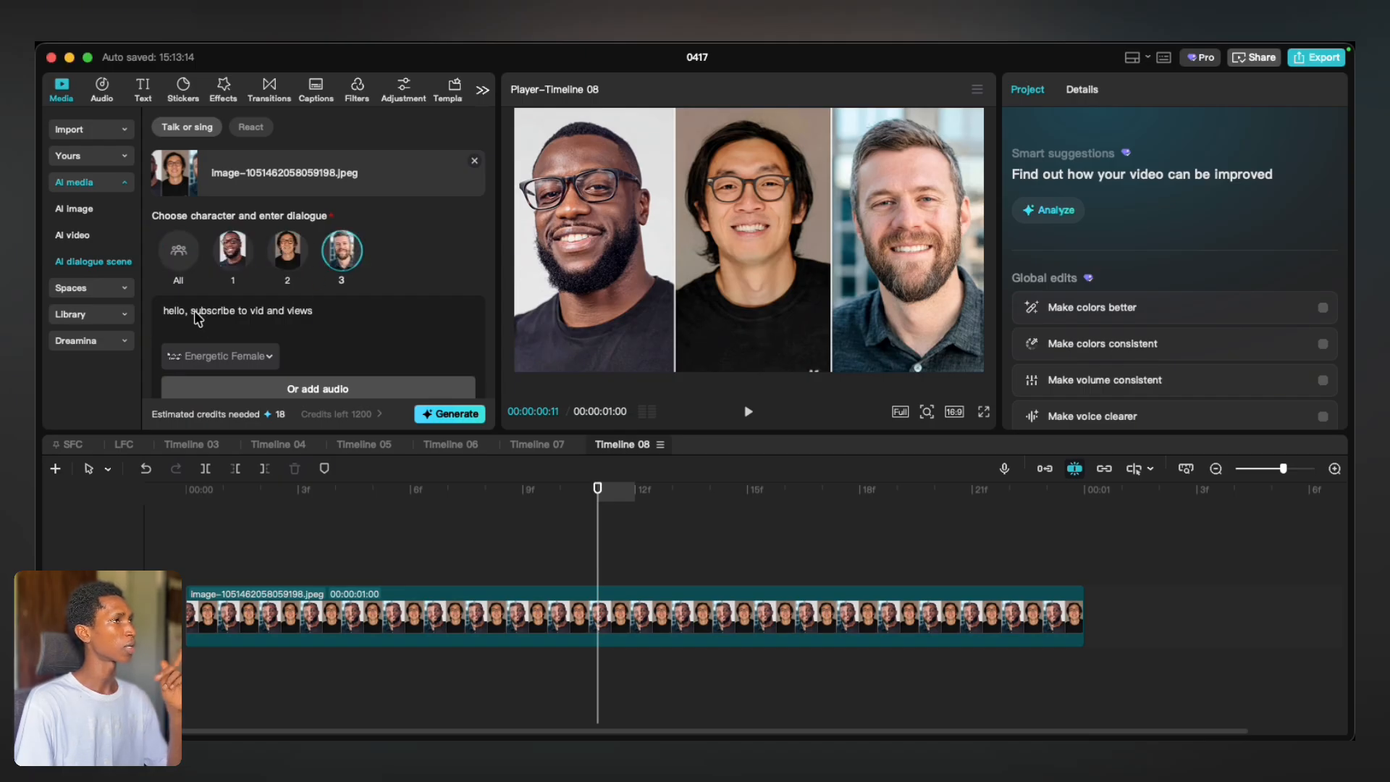
Browse the voice categories and set the dialogue voice to British Male from the favorites
scroll(308, 333, down, 2)
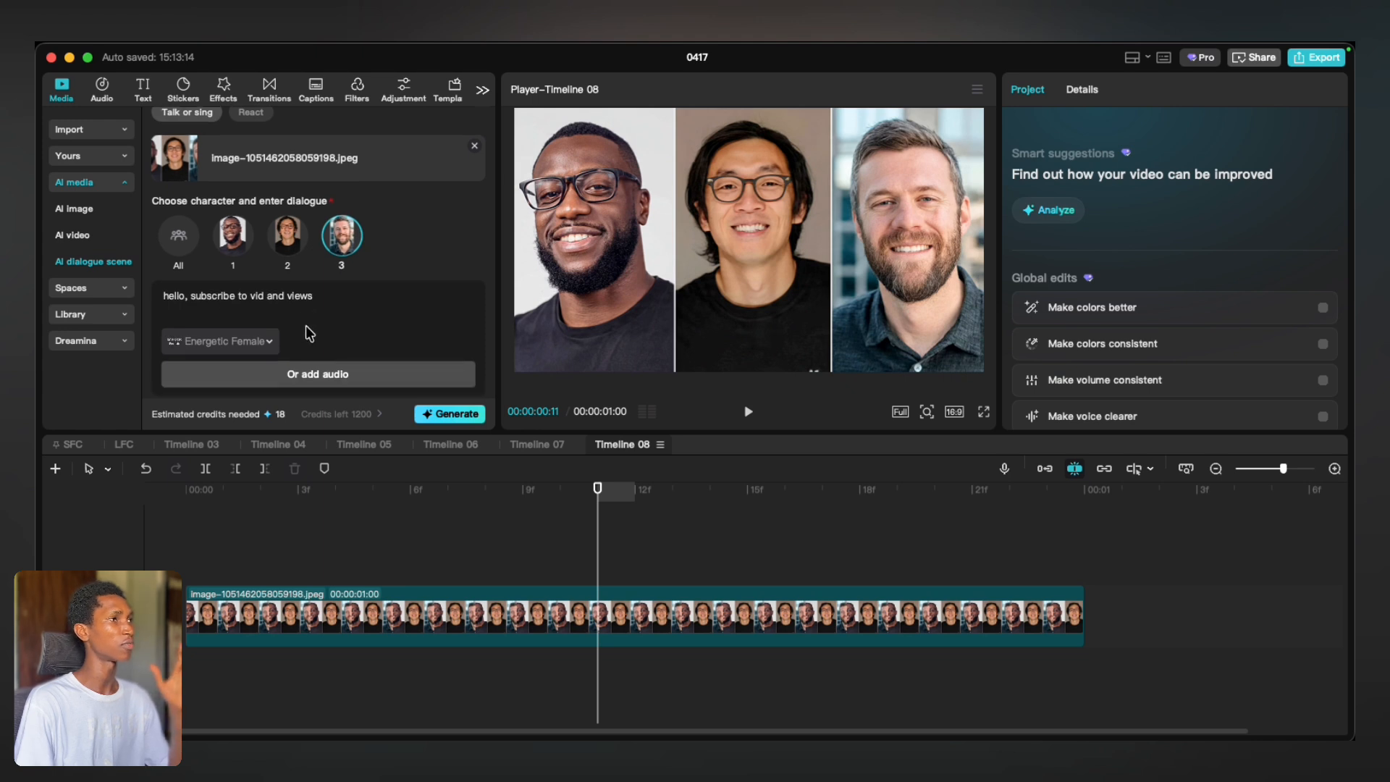
click(248, 312)
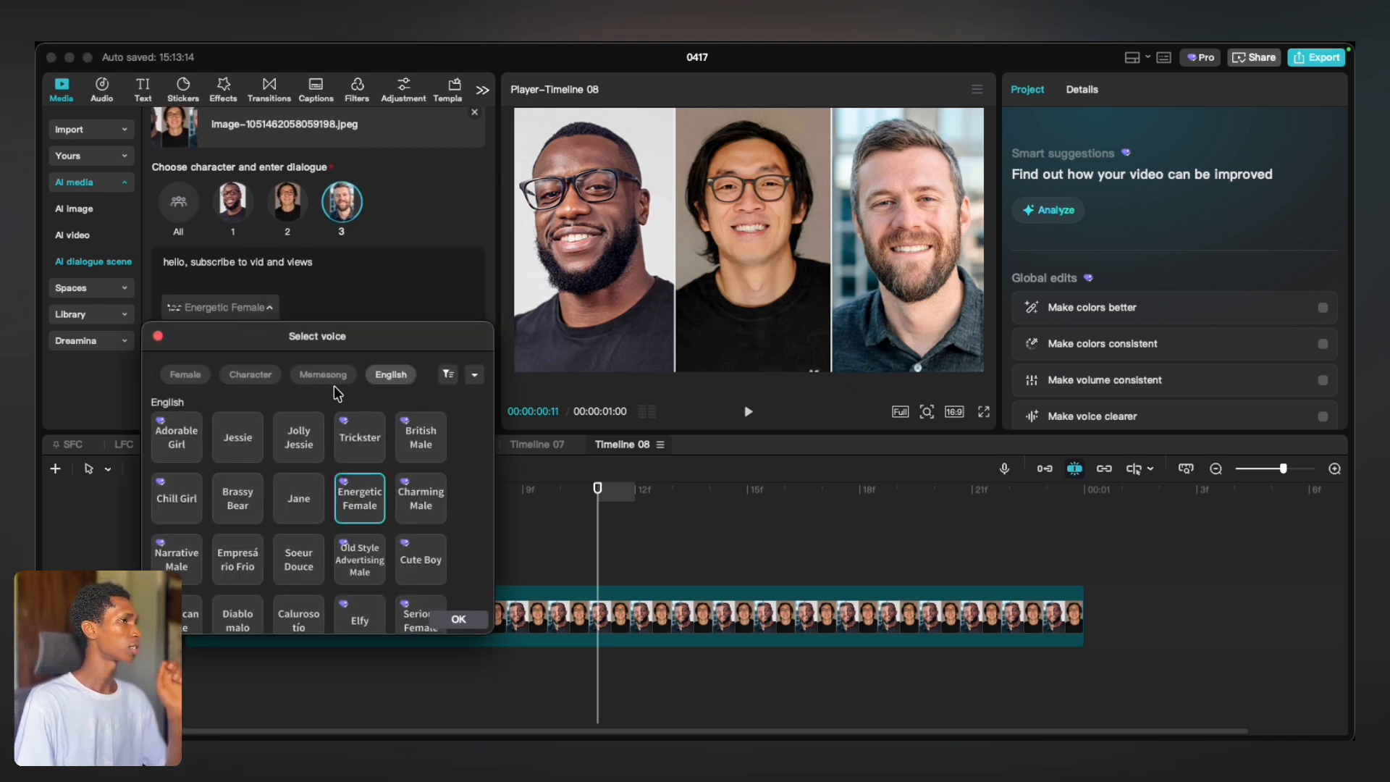
click(186, 375)
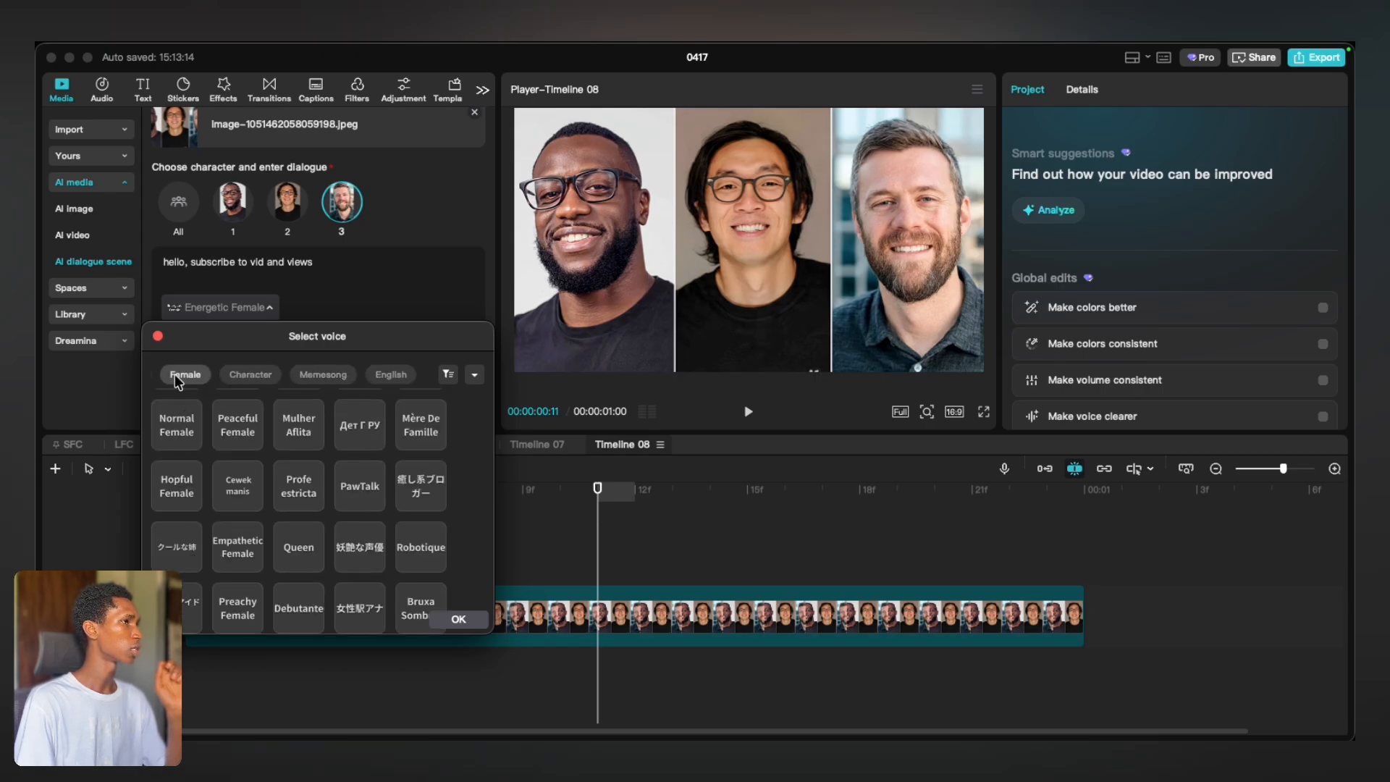
click(168, 421)
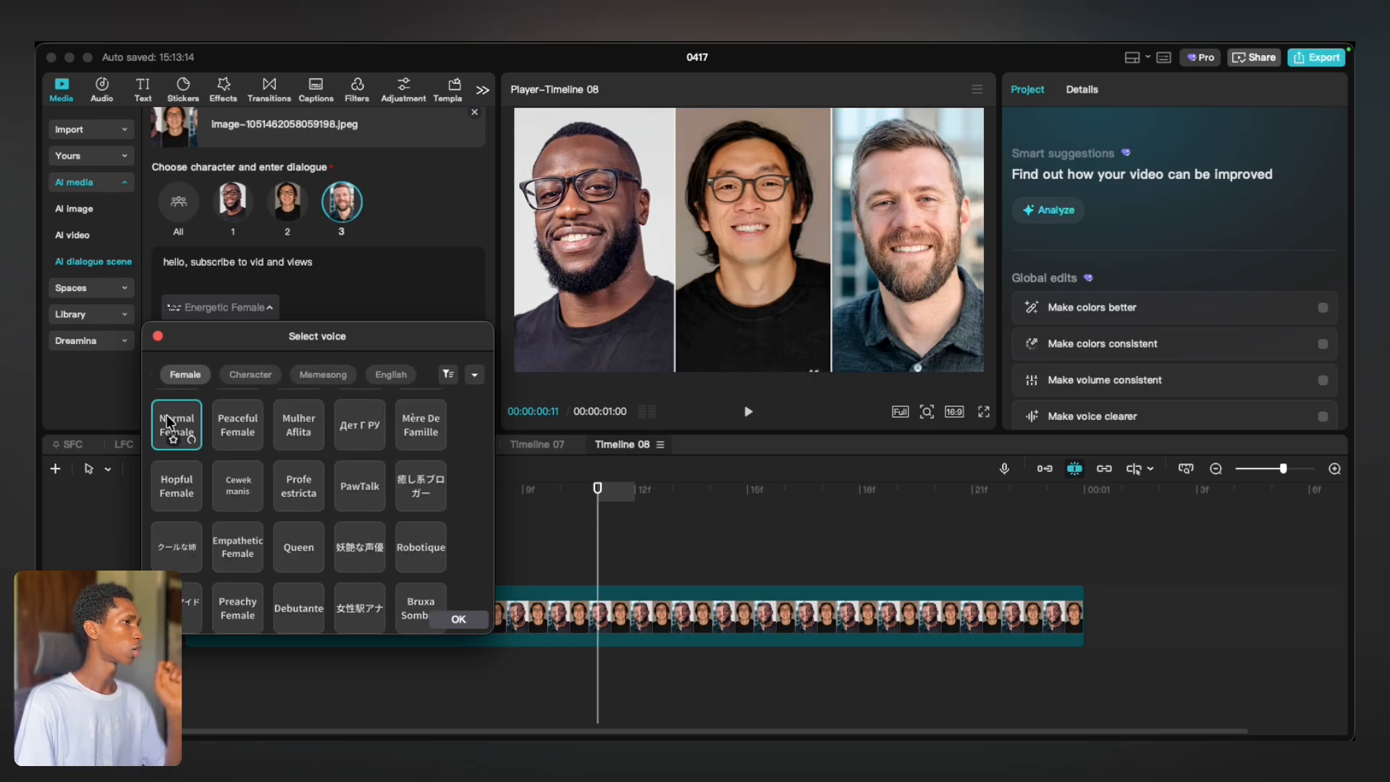
scroll(224, 425, up, 15)
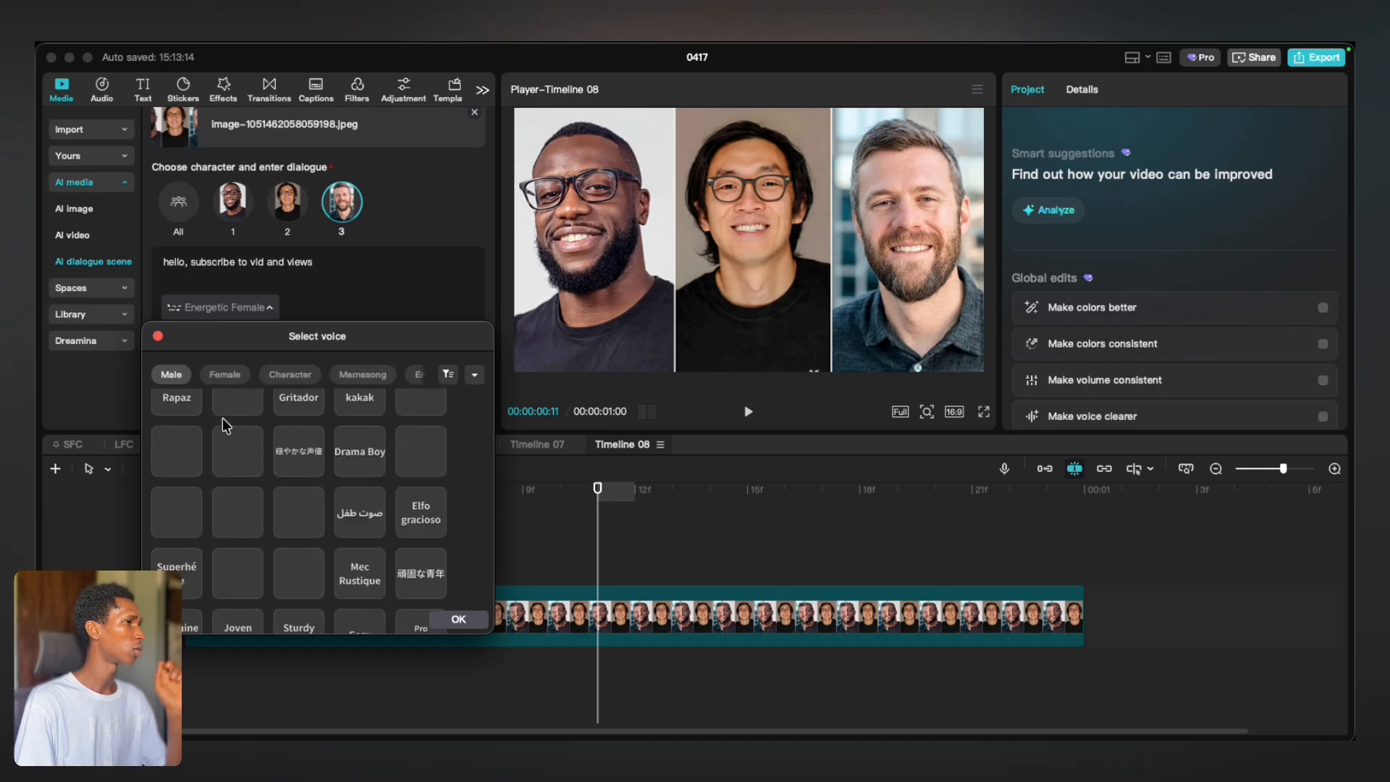
scroll(224, 425, up, 10)
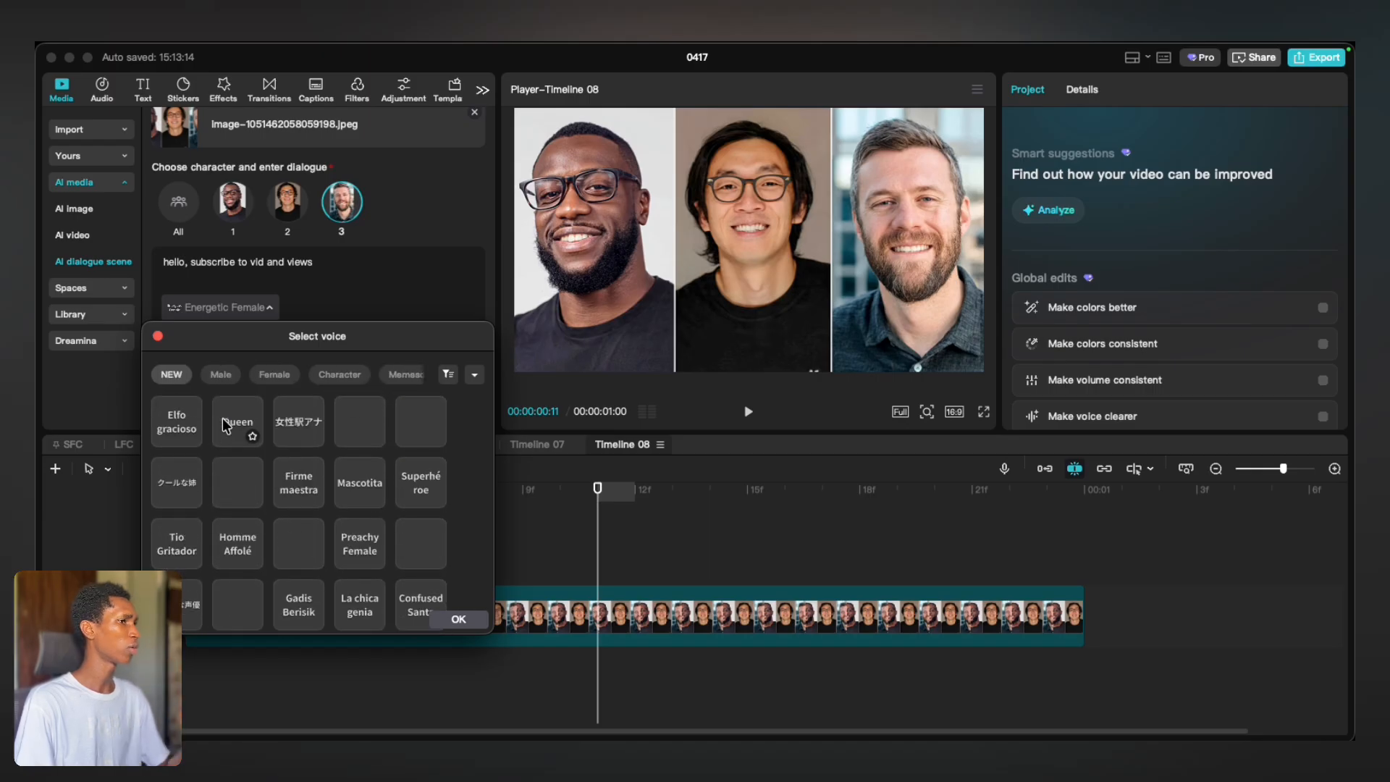
scroll(224, 425, up, 5)
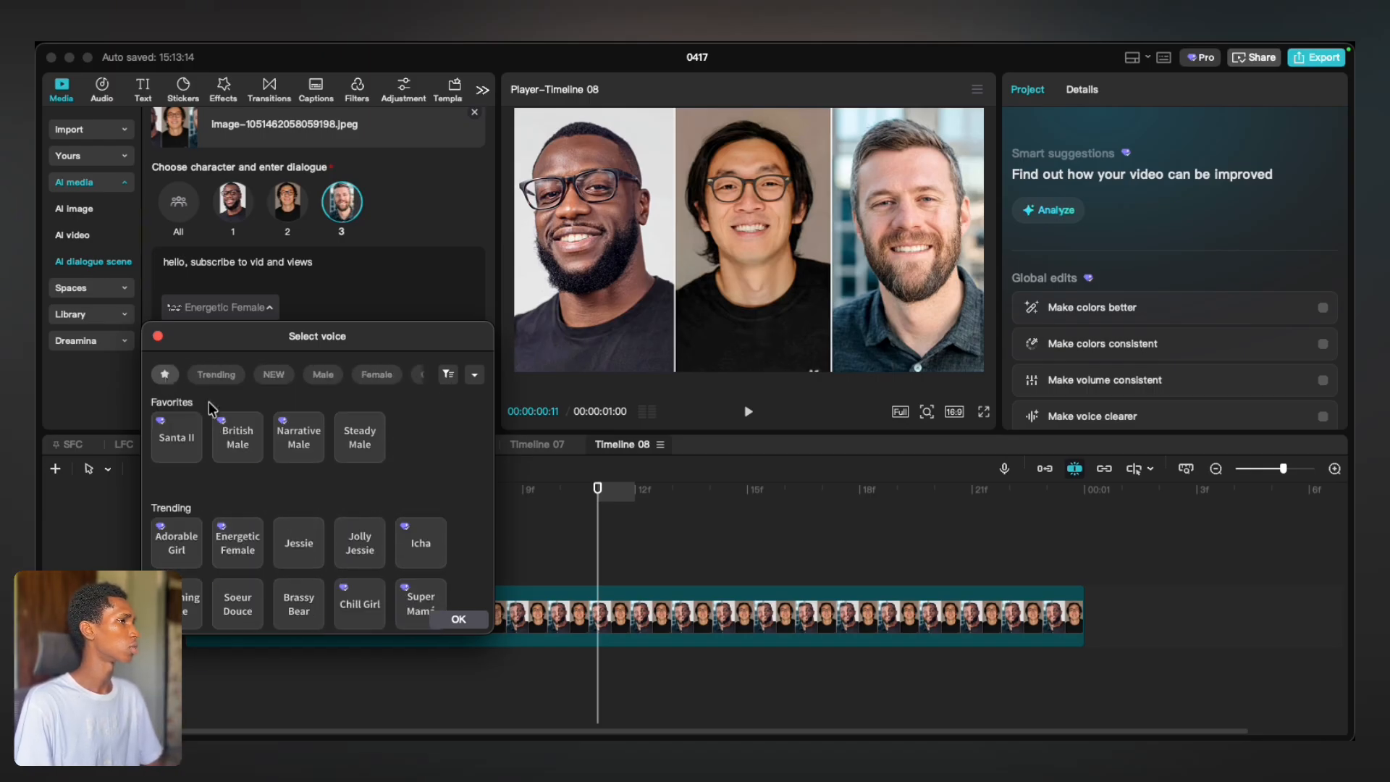
click(237, 435)
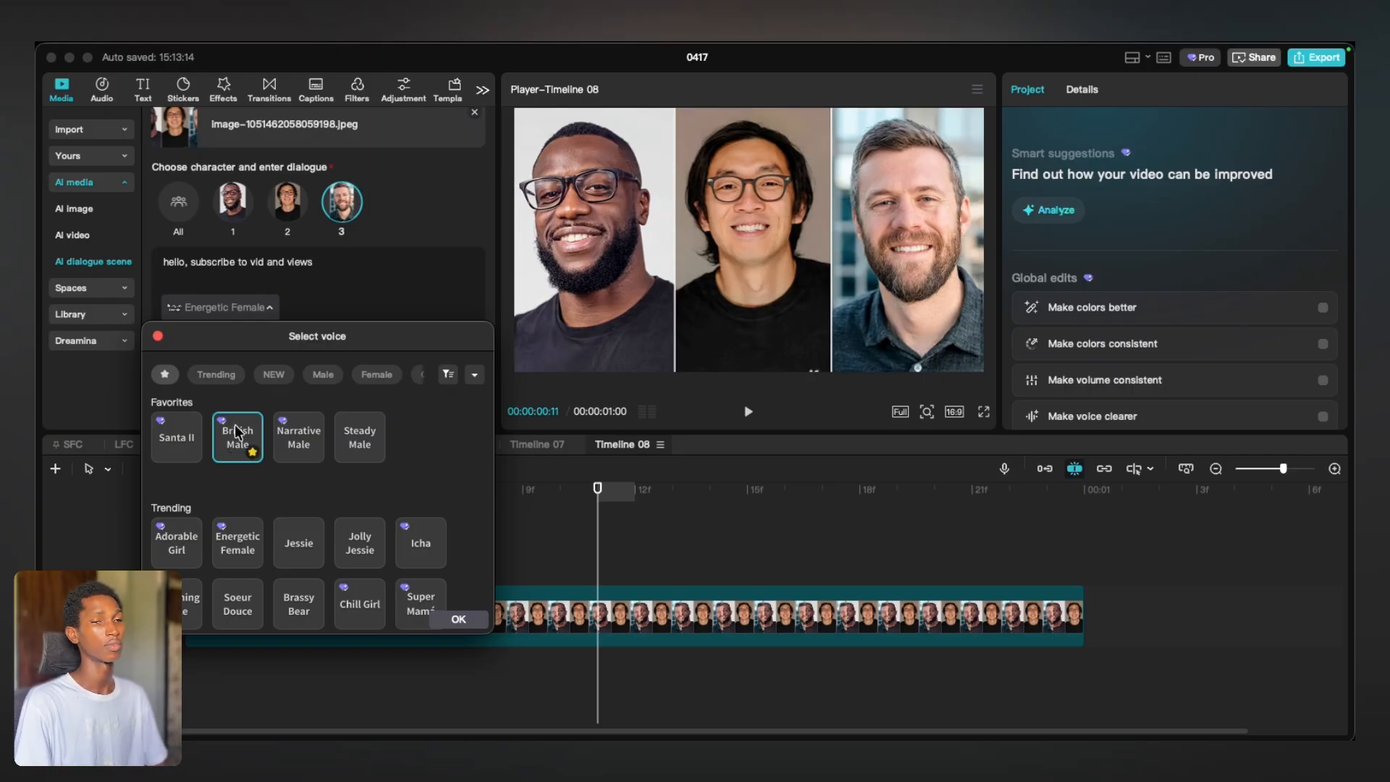
click(459, 619)
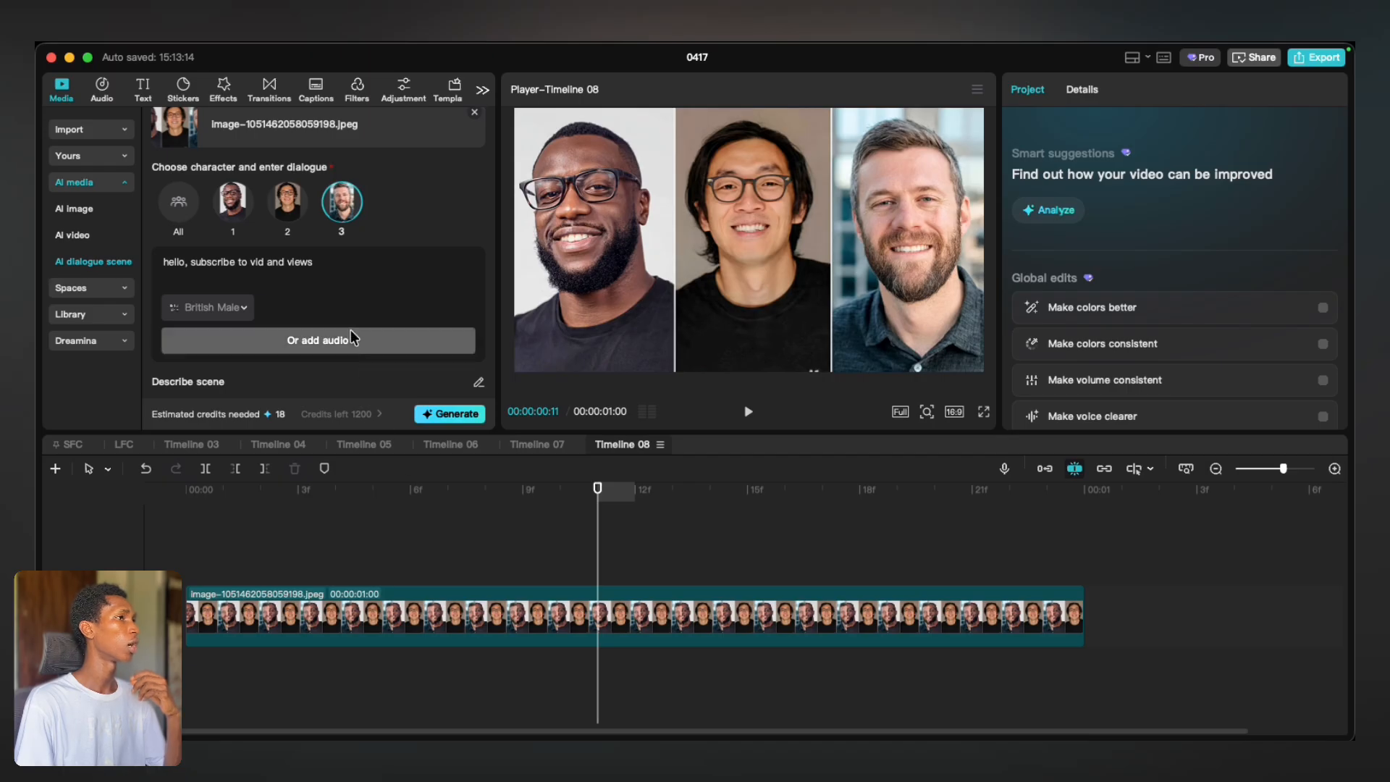
Choose character 2 as the speaker, generate the AI dialogue scene and accept the credit use
click(288, 205)
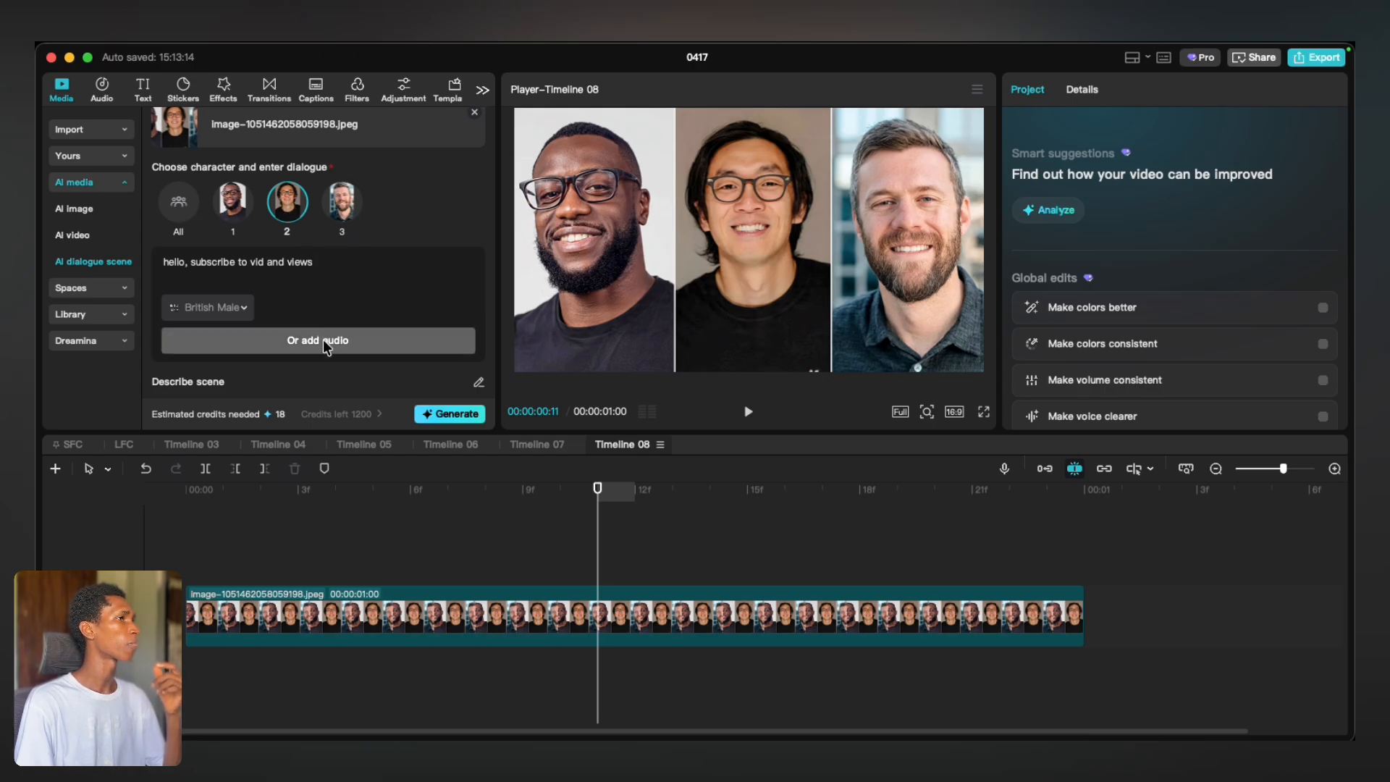
click(439, 414)
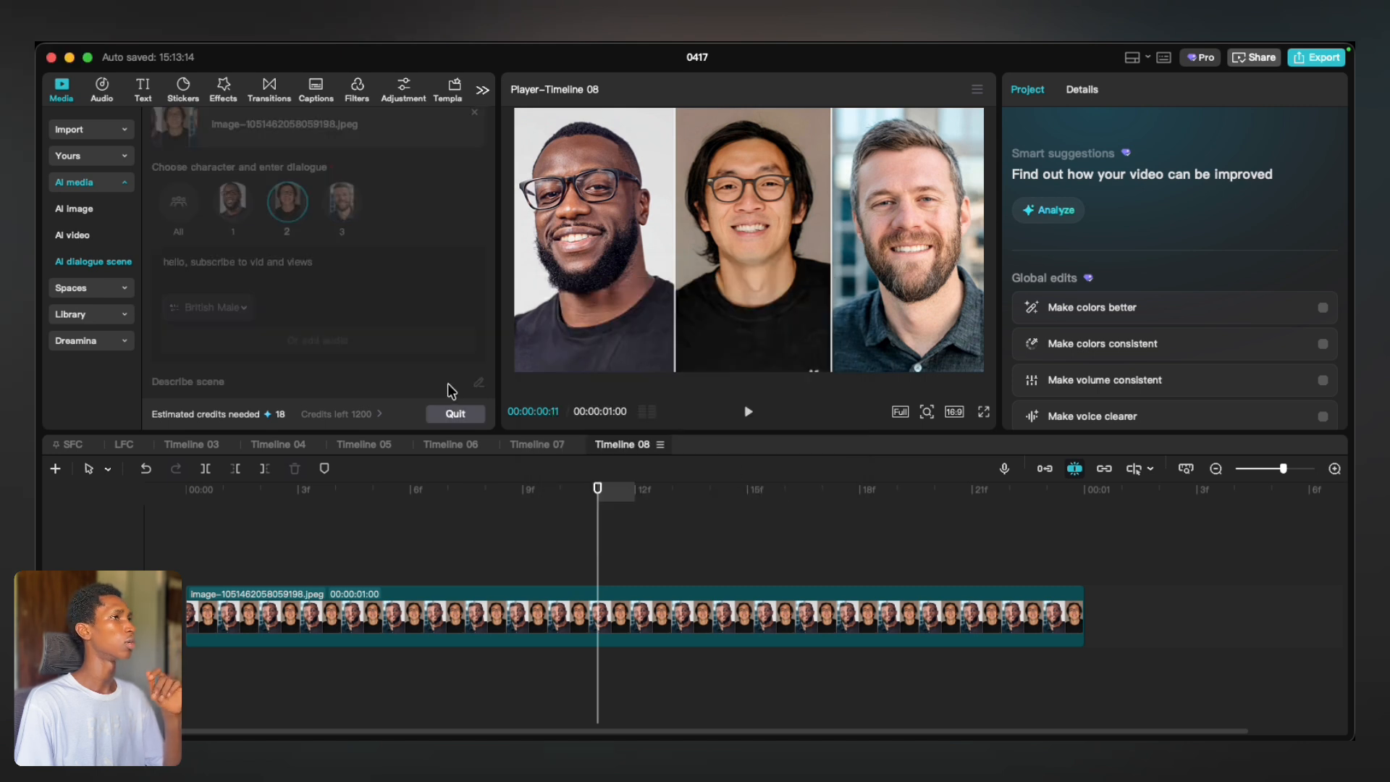
scroll(239, 345, up, 2)
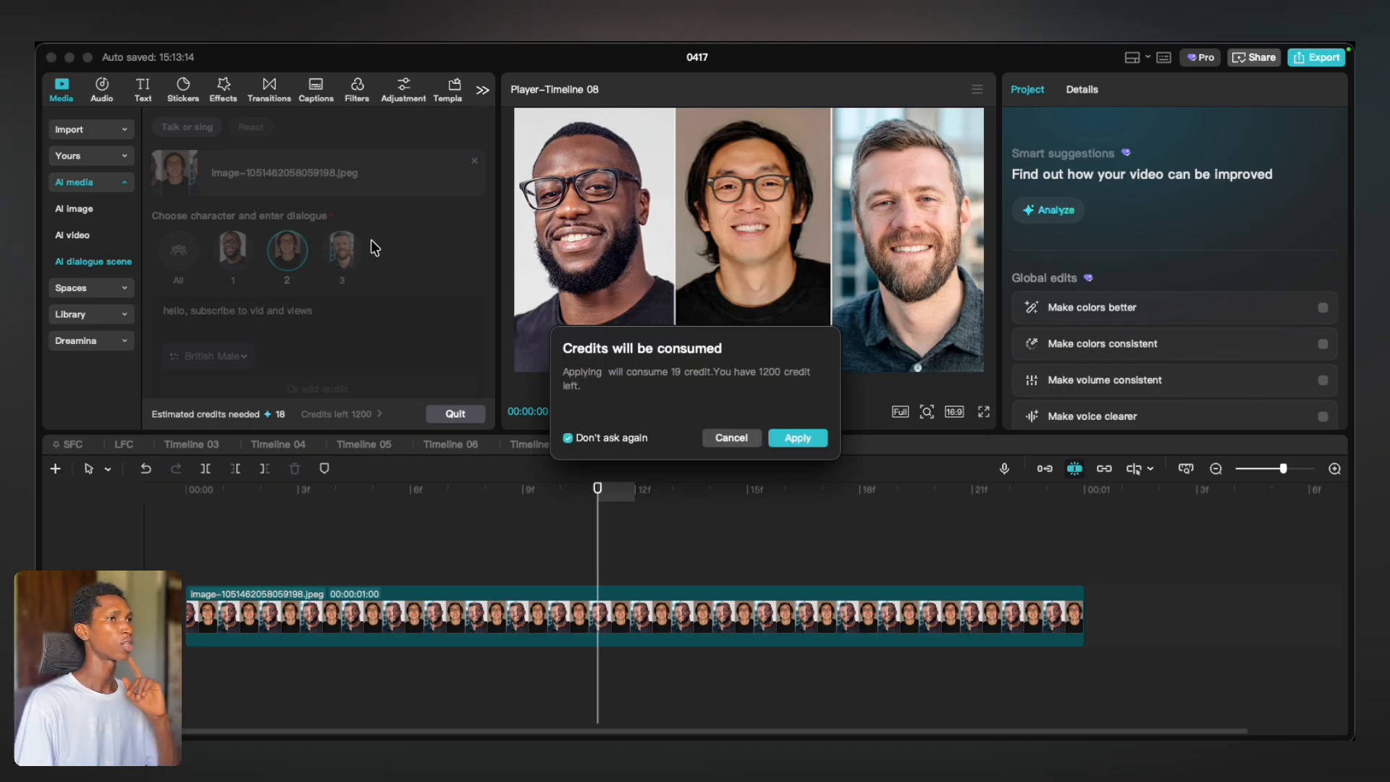
click(798, 440)
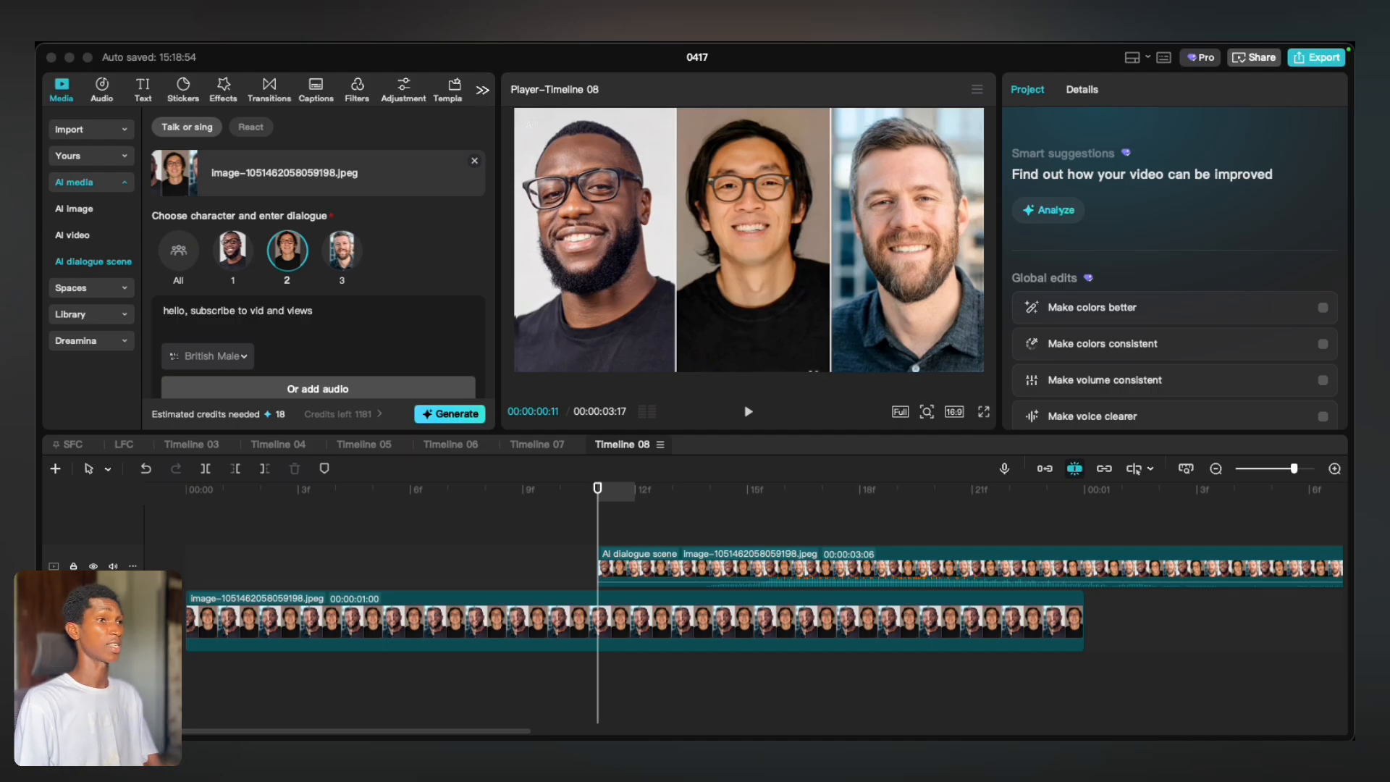
Move the generated AI dialogue scene clip onto the main track, directly after the still image clip
click(666, 532)
scroll(646, 534, down, 2)
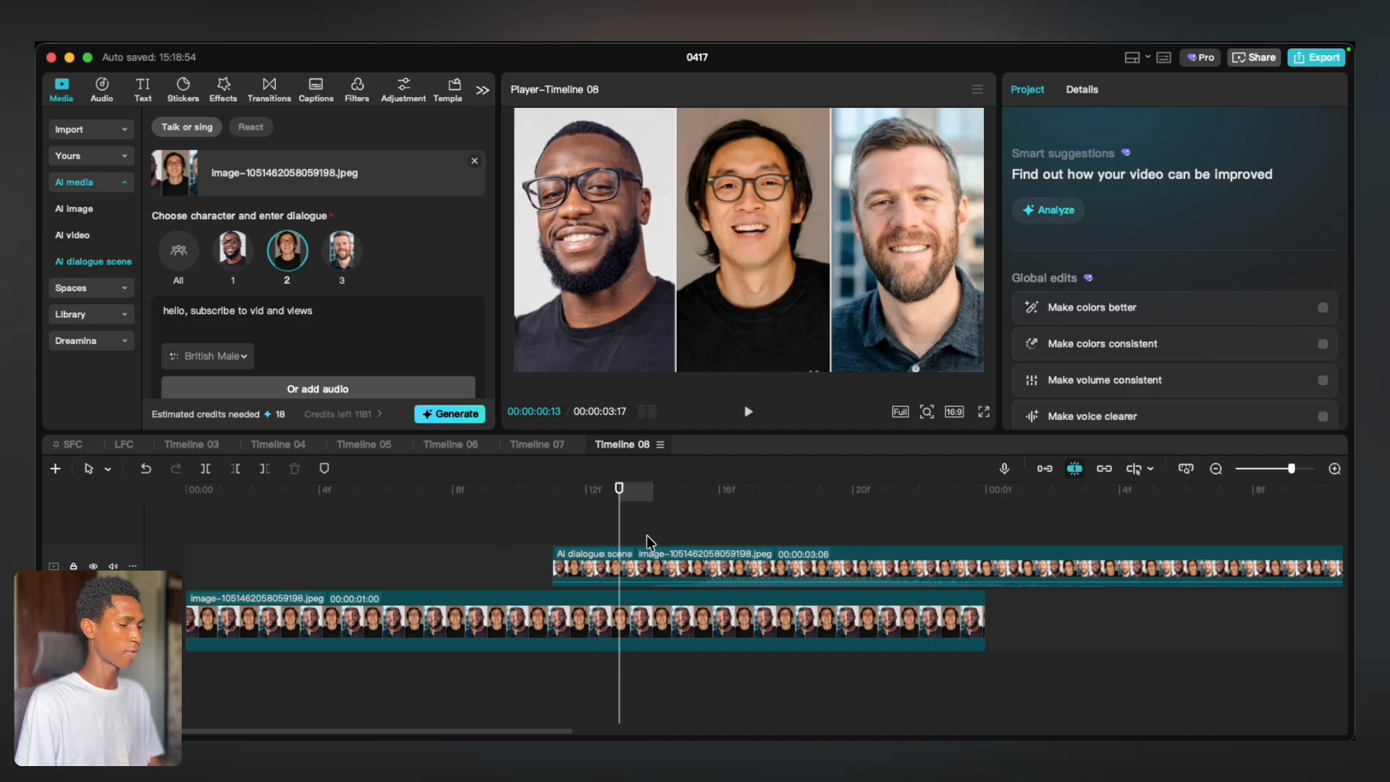
scroll(619, 542, down, 5)
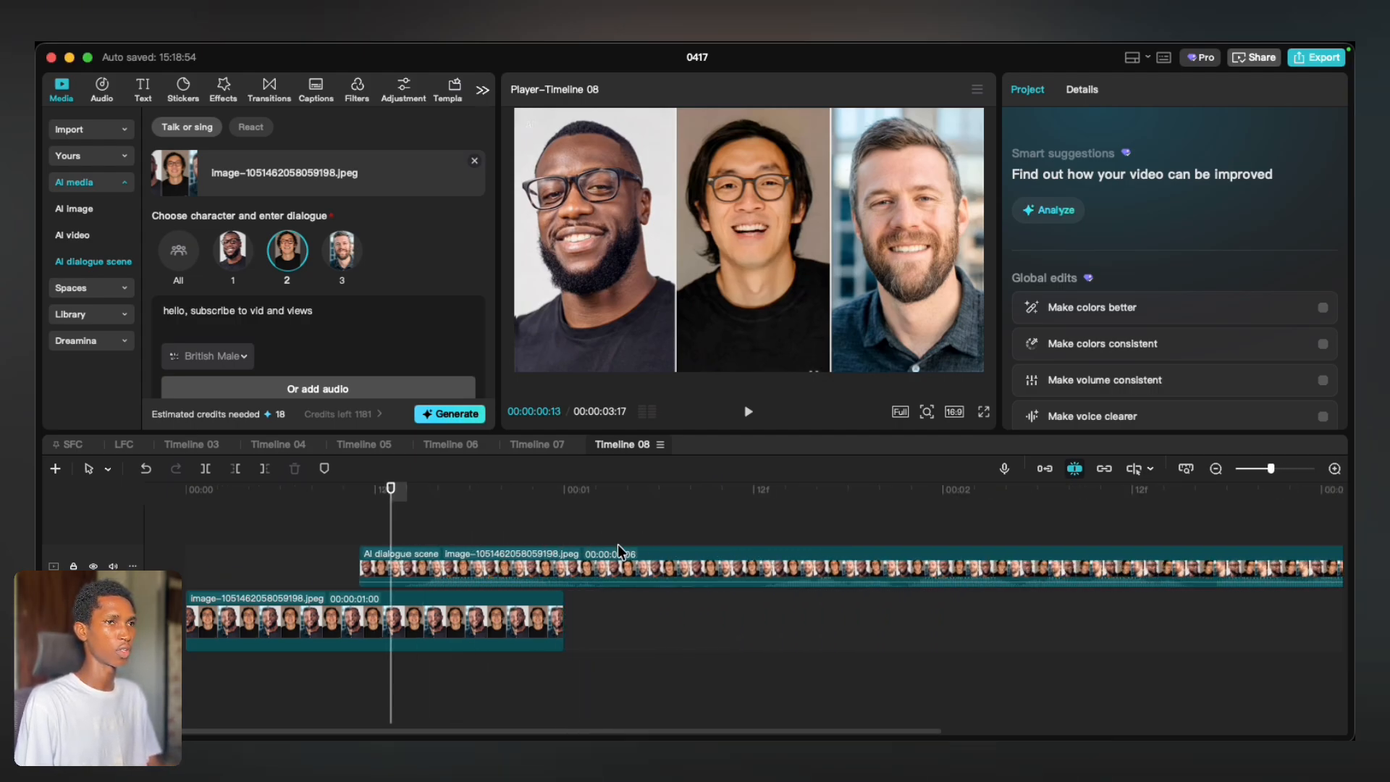
scroll(615, 547, down, 2)
drag(441, 564, 539, 616)
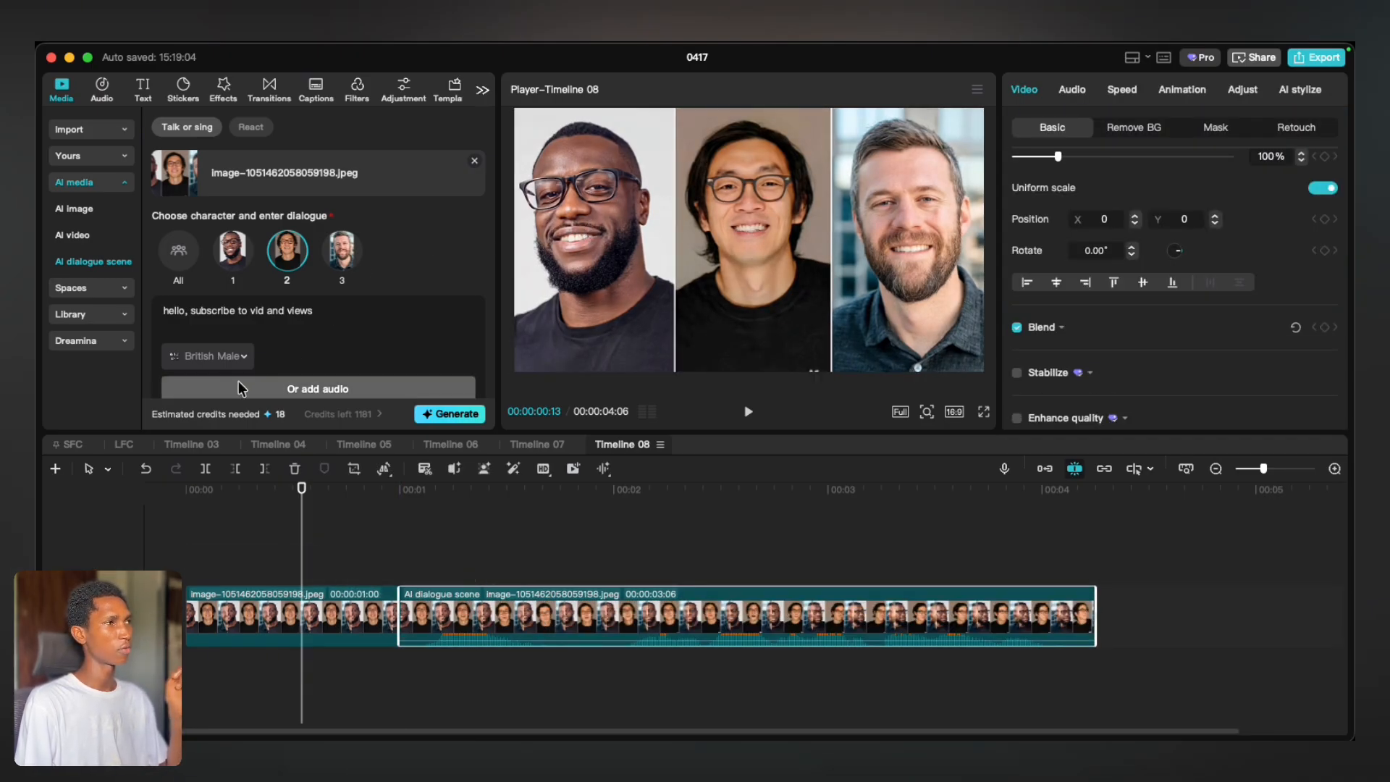
Play the AI dialogue scene clip several times to check the speaking character and the others' reactions
click(414, 507)
key(space)
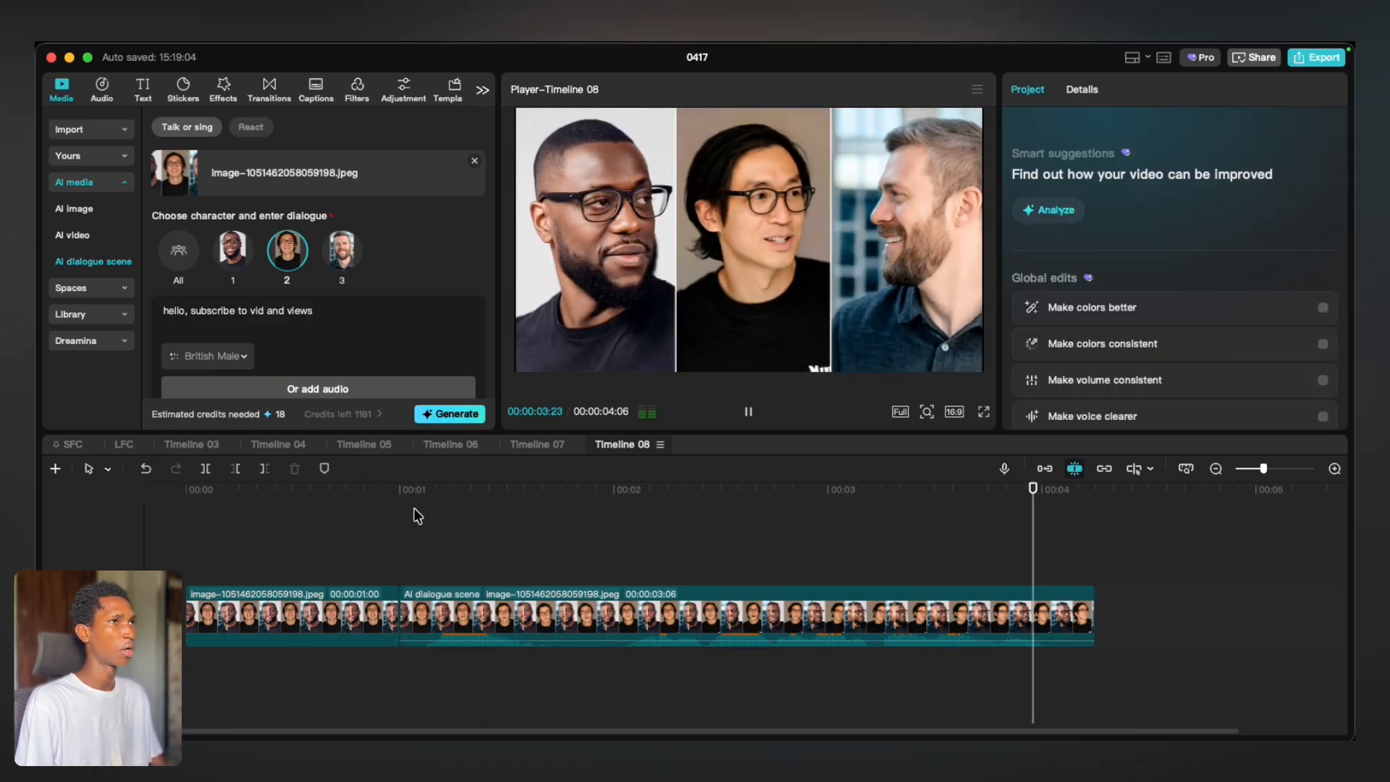
click(416, 511)
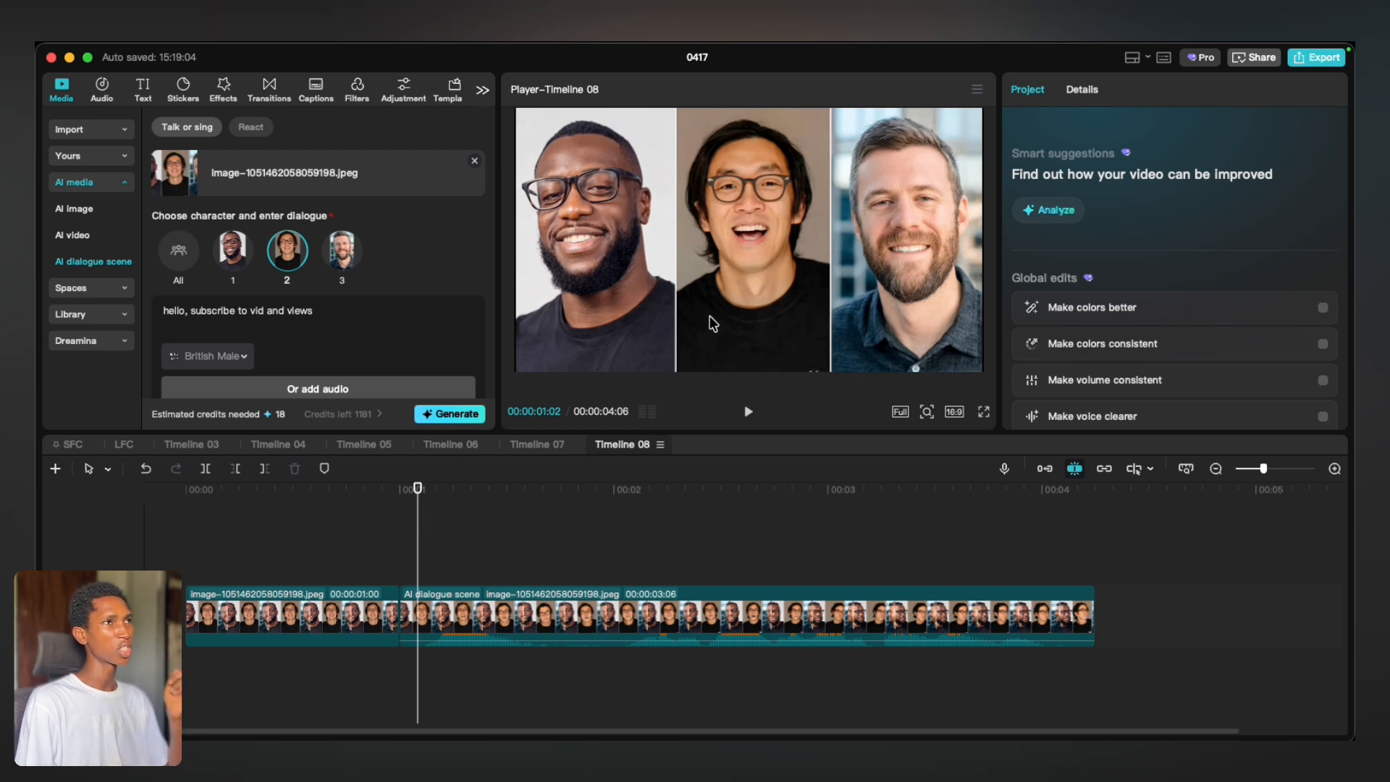
key(space)
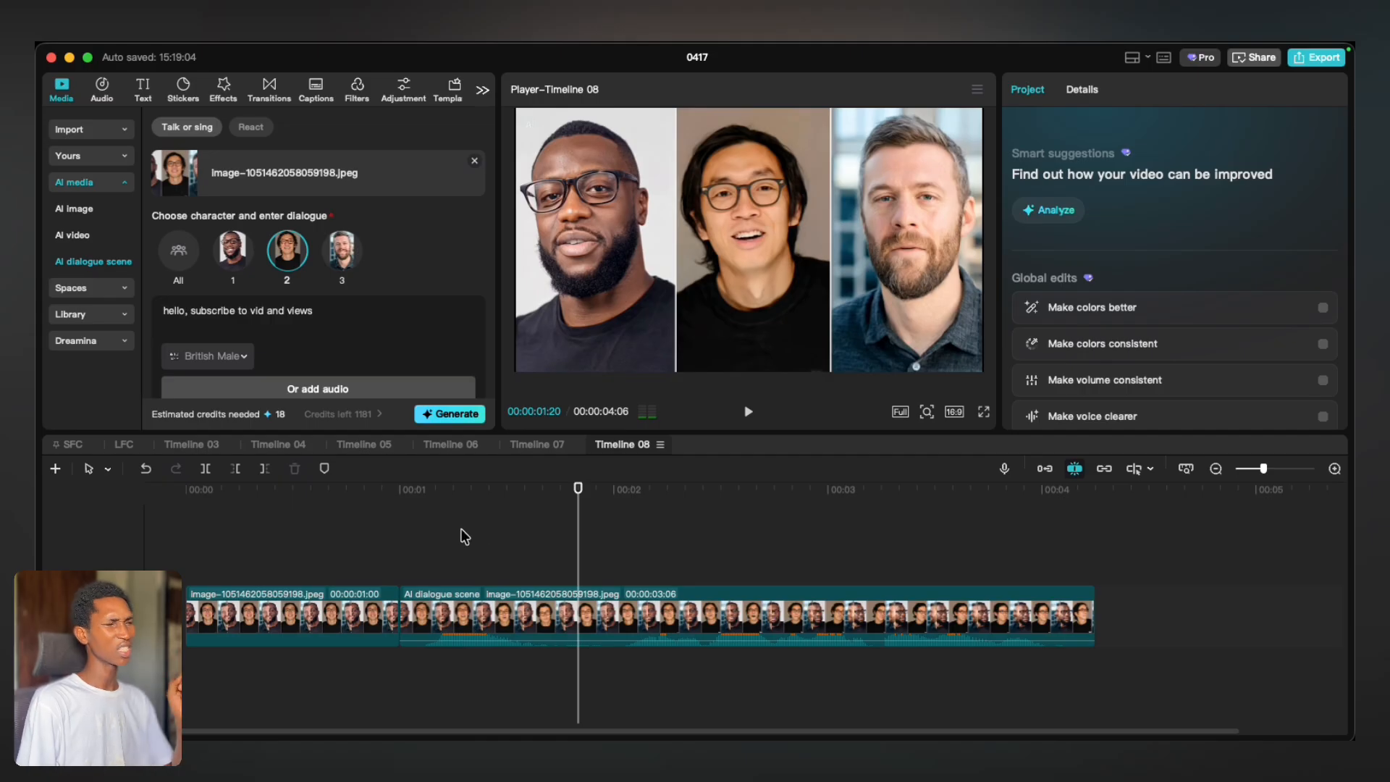
click(415, 516)
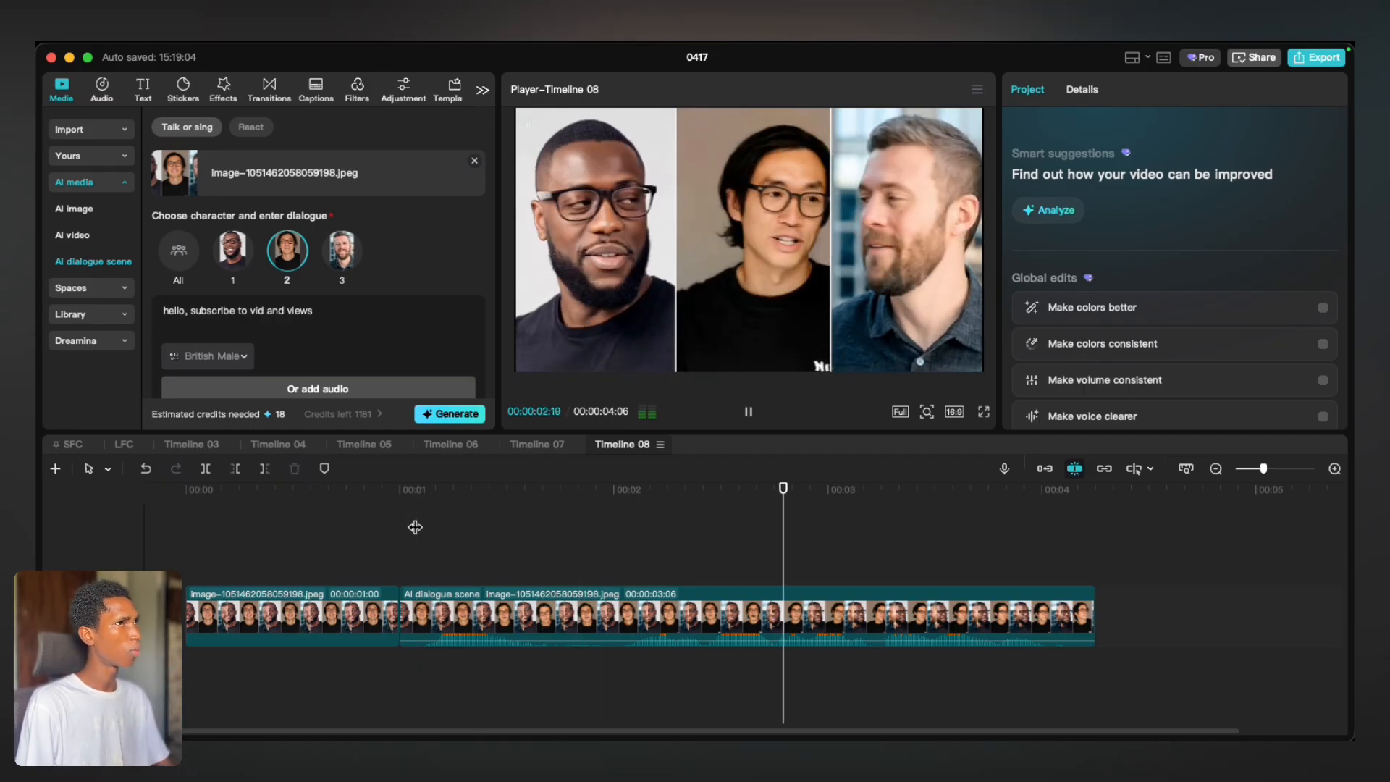
key(space)
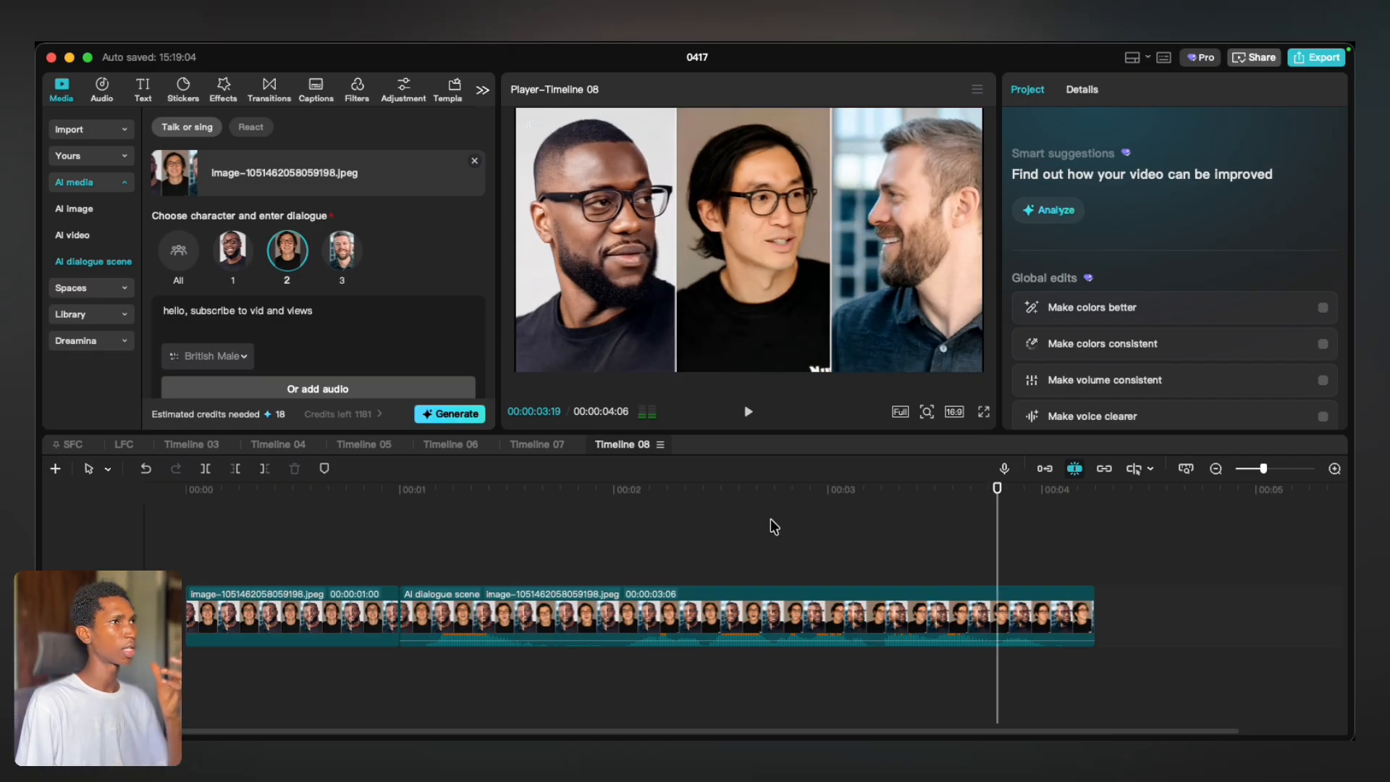
click(757, 491)
click(703, 504)
key(space)
key(space)
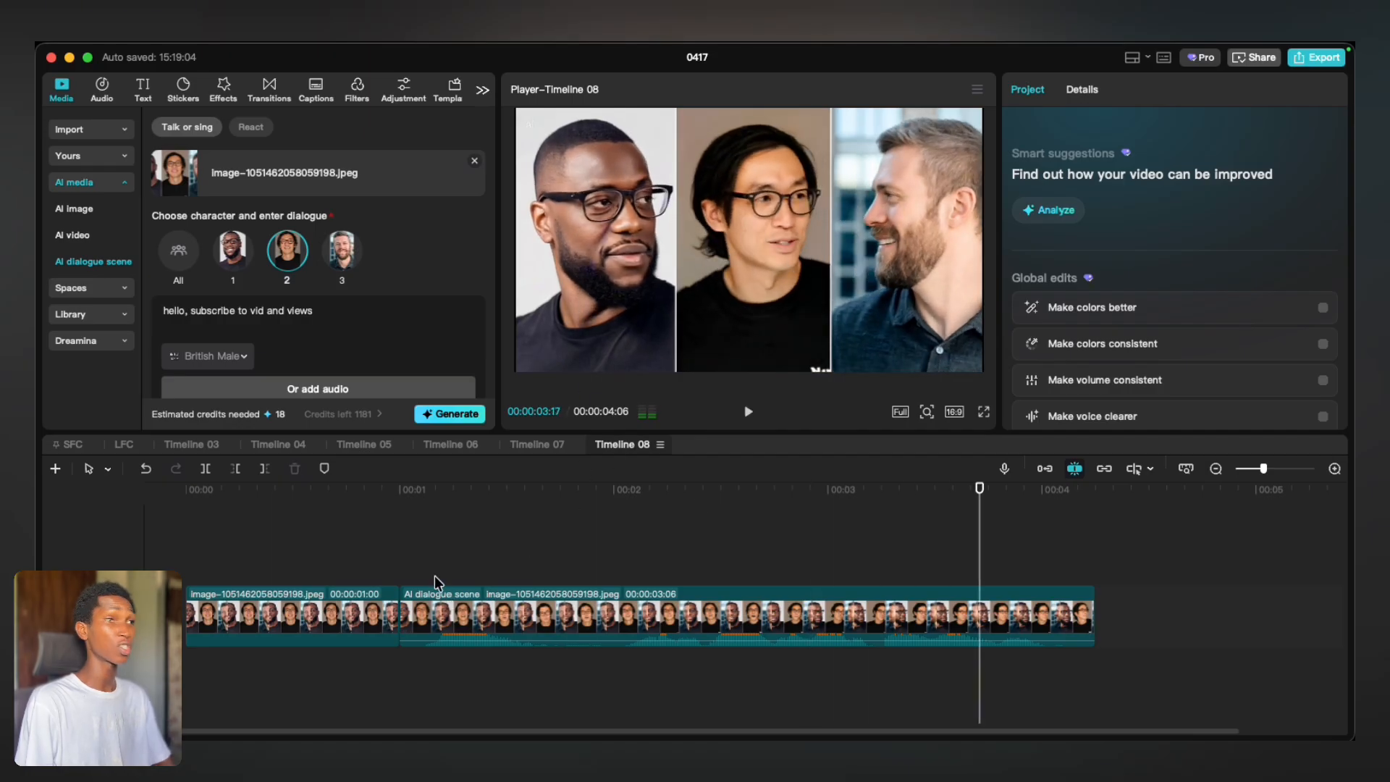
Choose character 1 as the speaker and replay the beginning of the AI dialogue scene clip
click(234, 258)
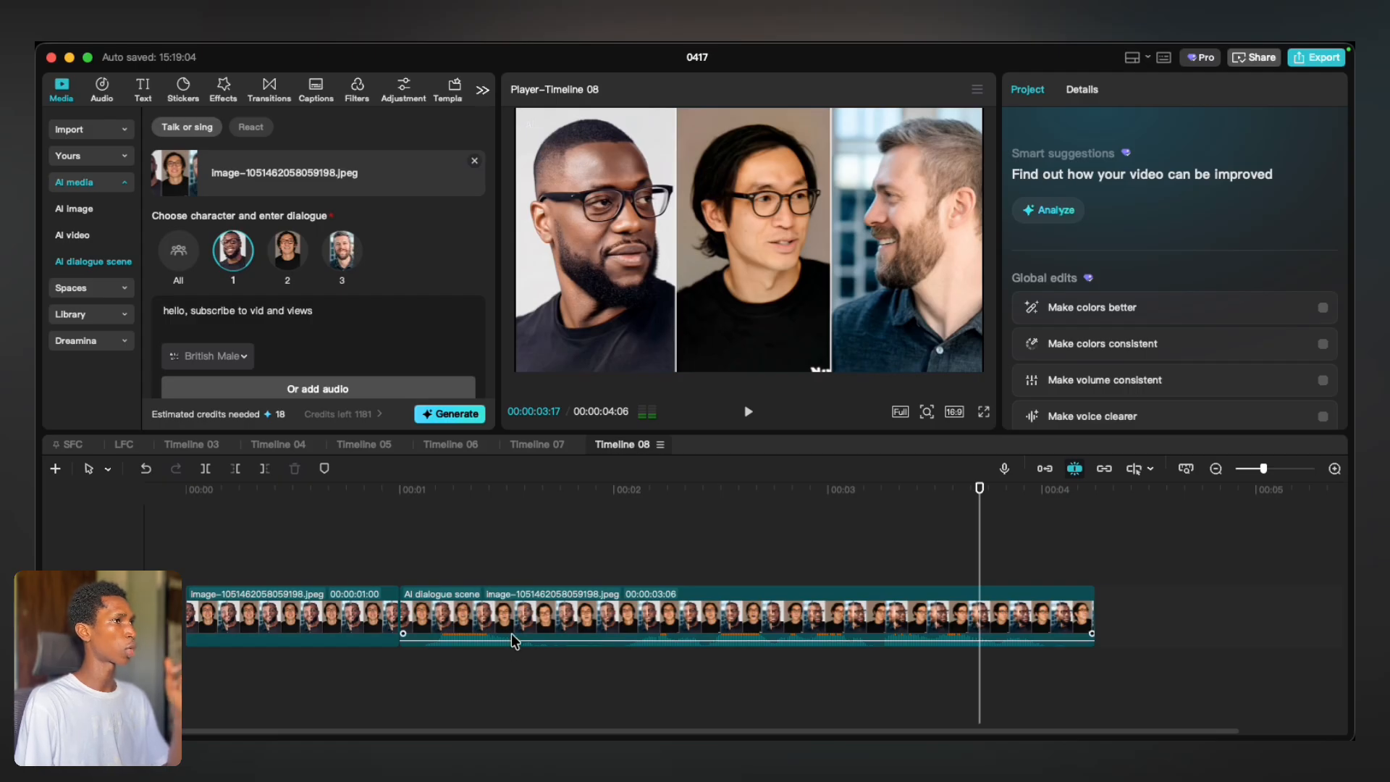
click(435, 505)
key(space)
key(space)
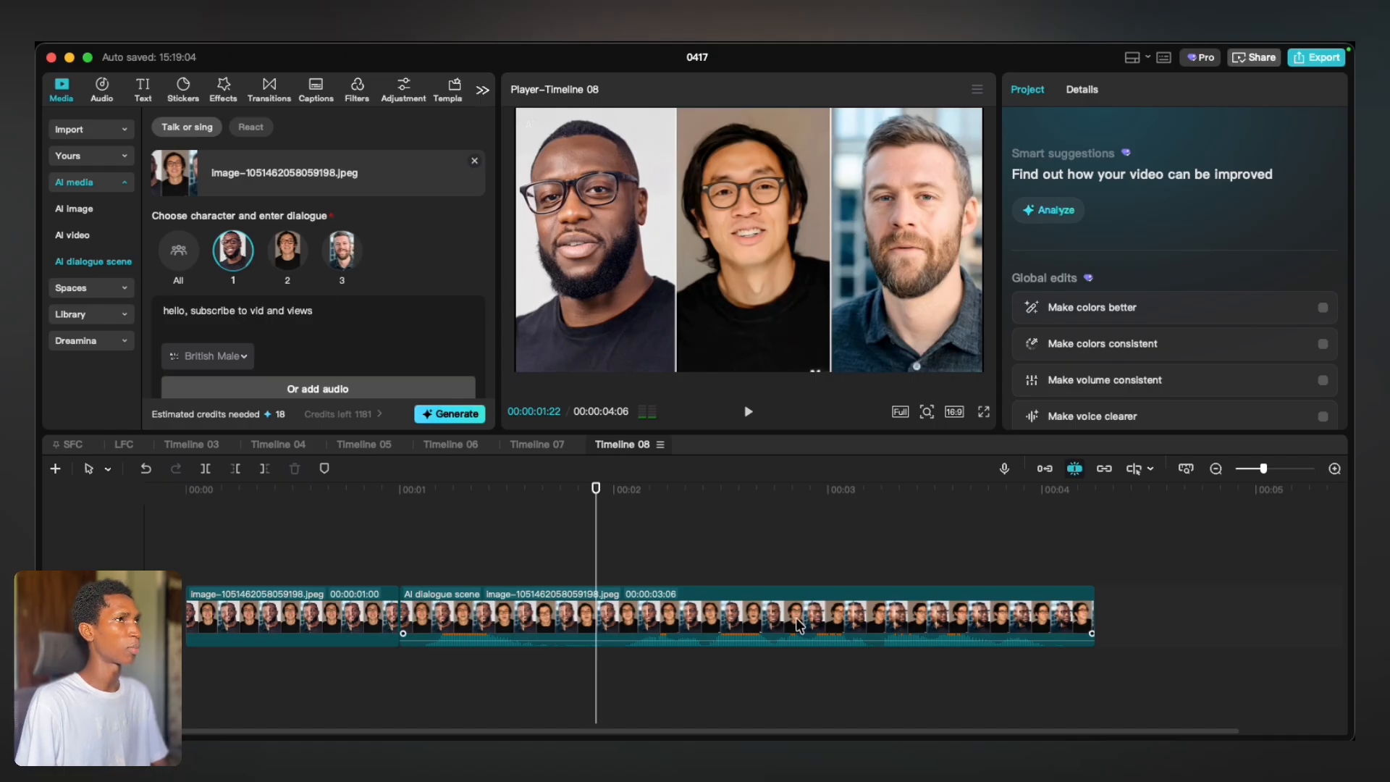
click(717, 538)
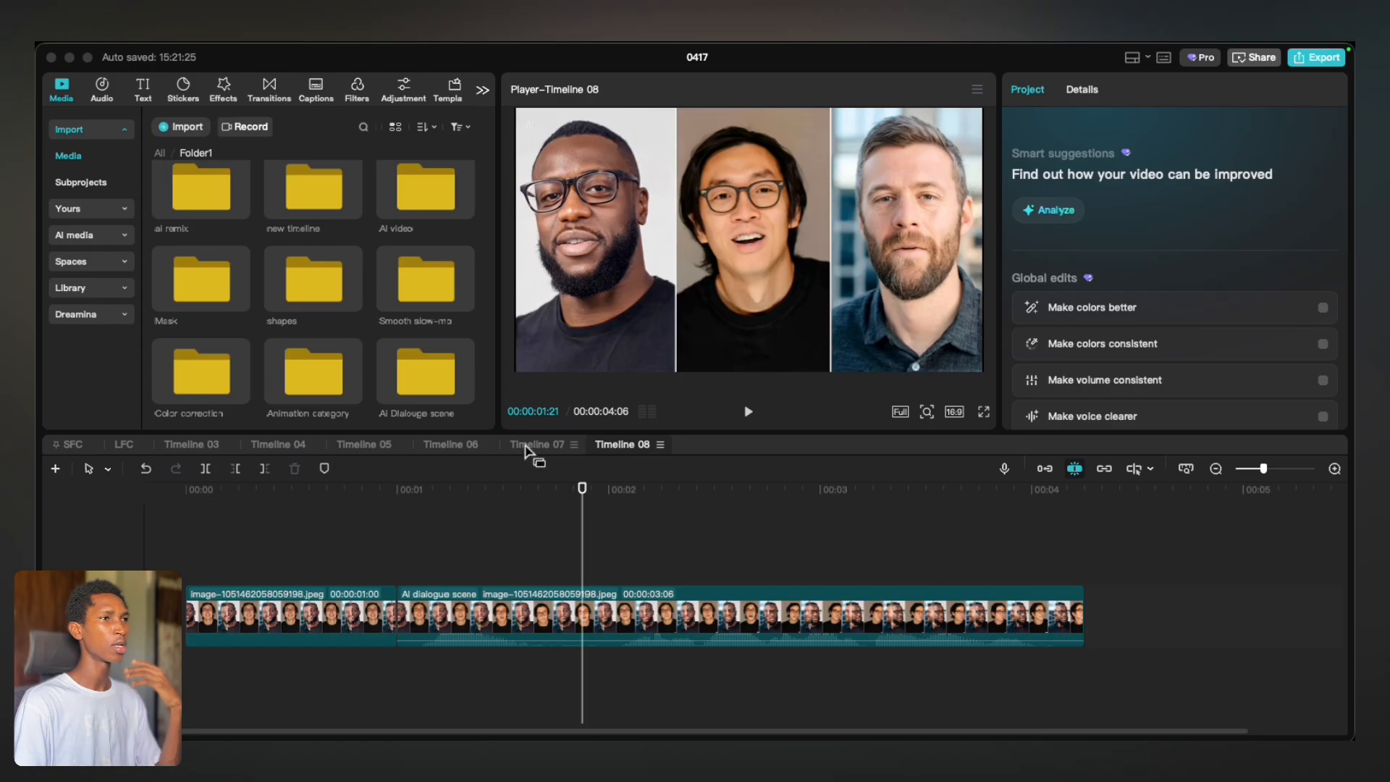
click(629, 497)
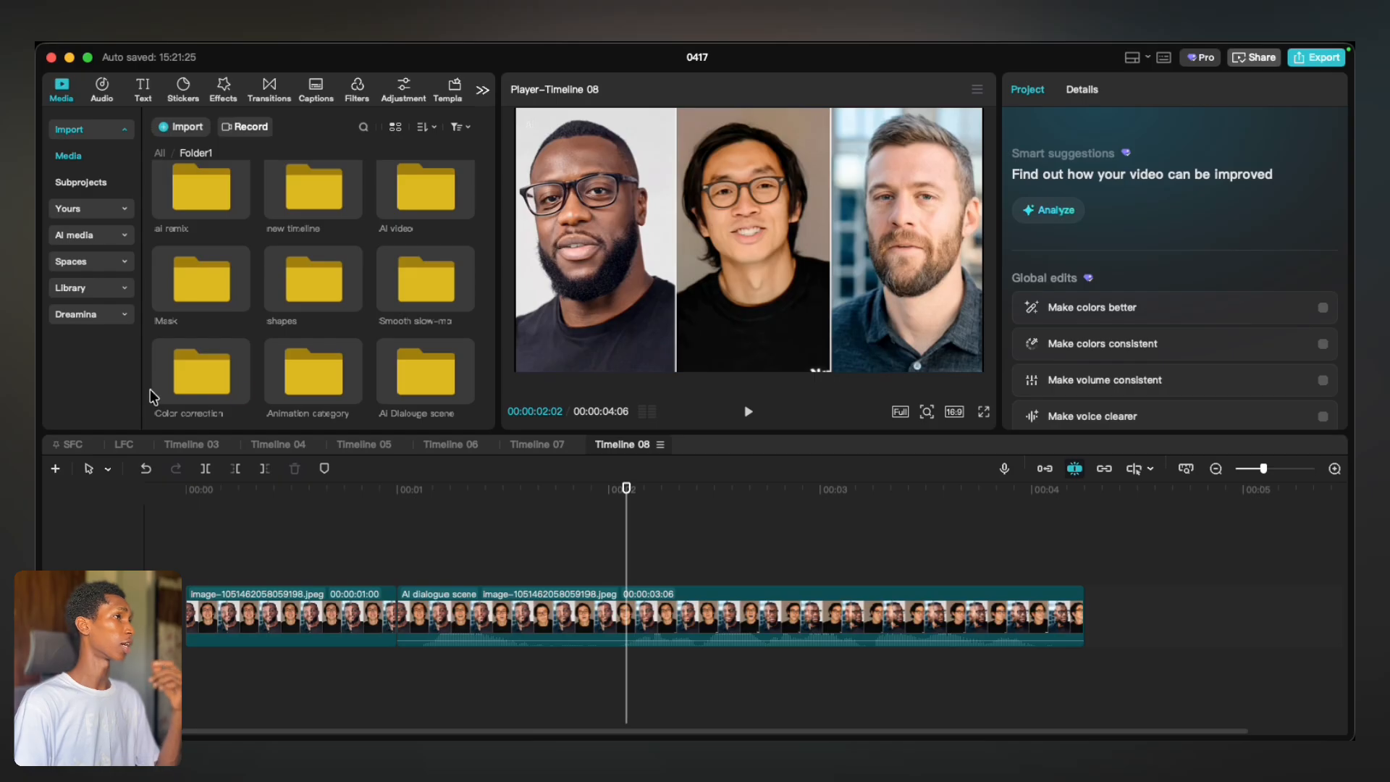
Open the Dreamina favorites in the media library, and look through the image assets on the Dreamina website in the browser
click(94, 322)
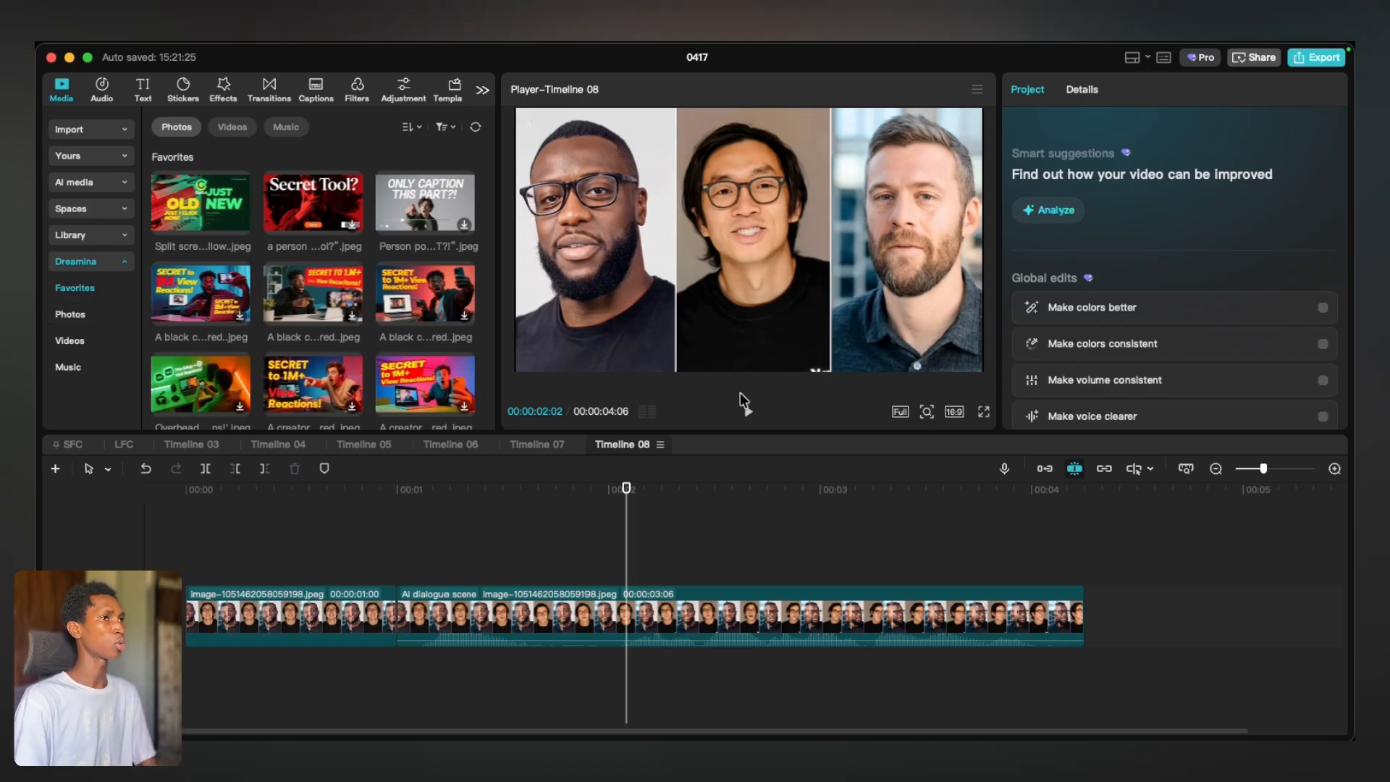
key(ctrl+Right)
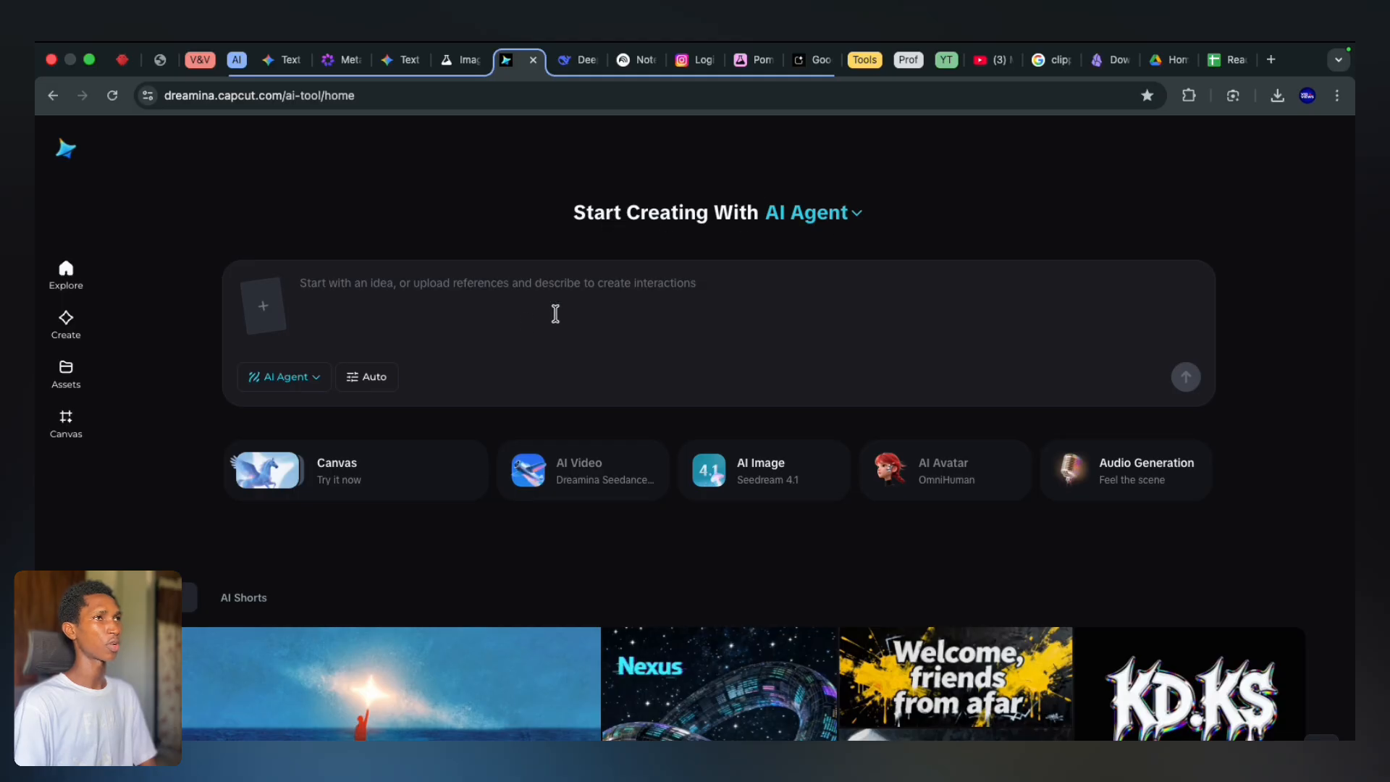
scroll(529, 334, down, 2)
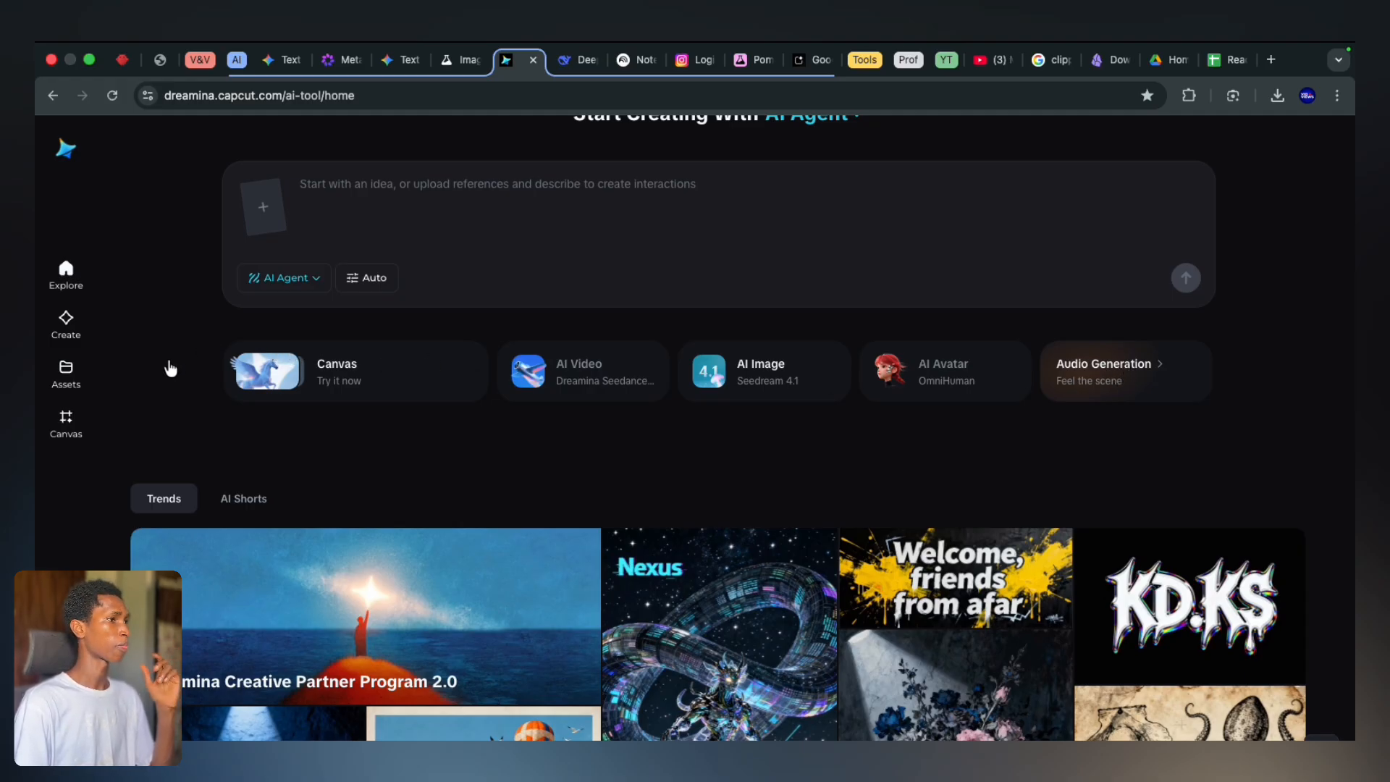
scroll(79, 412, down, 5)
click(67, 373)
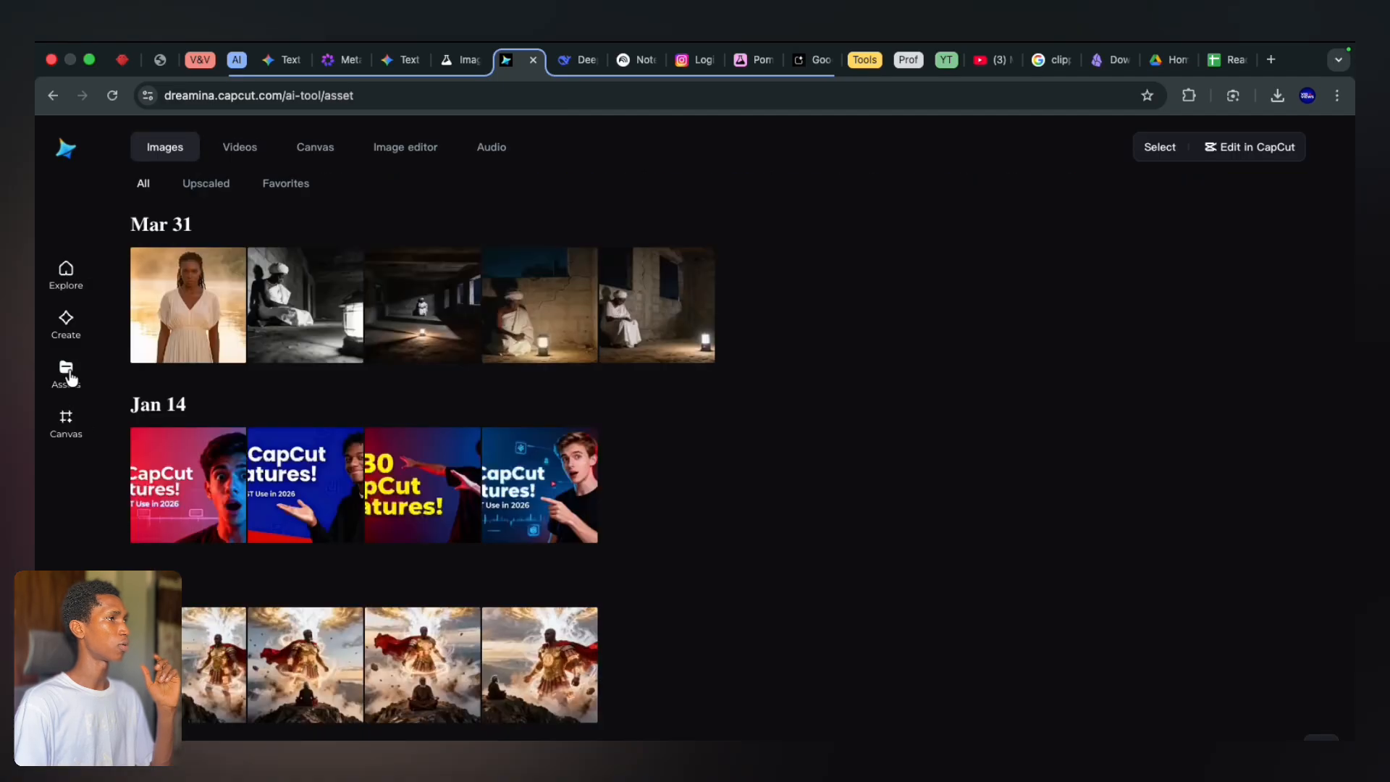
scroll(402, 413, down, 2)
scroll(401, 413, down, 4)
scroll(401, 413, up, 5)
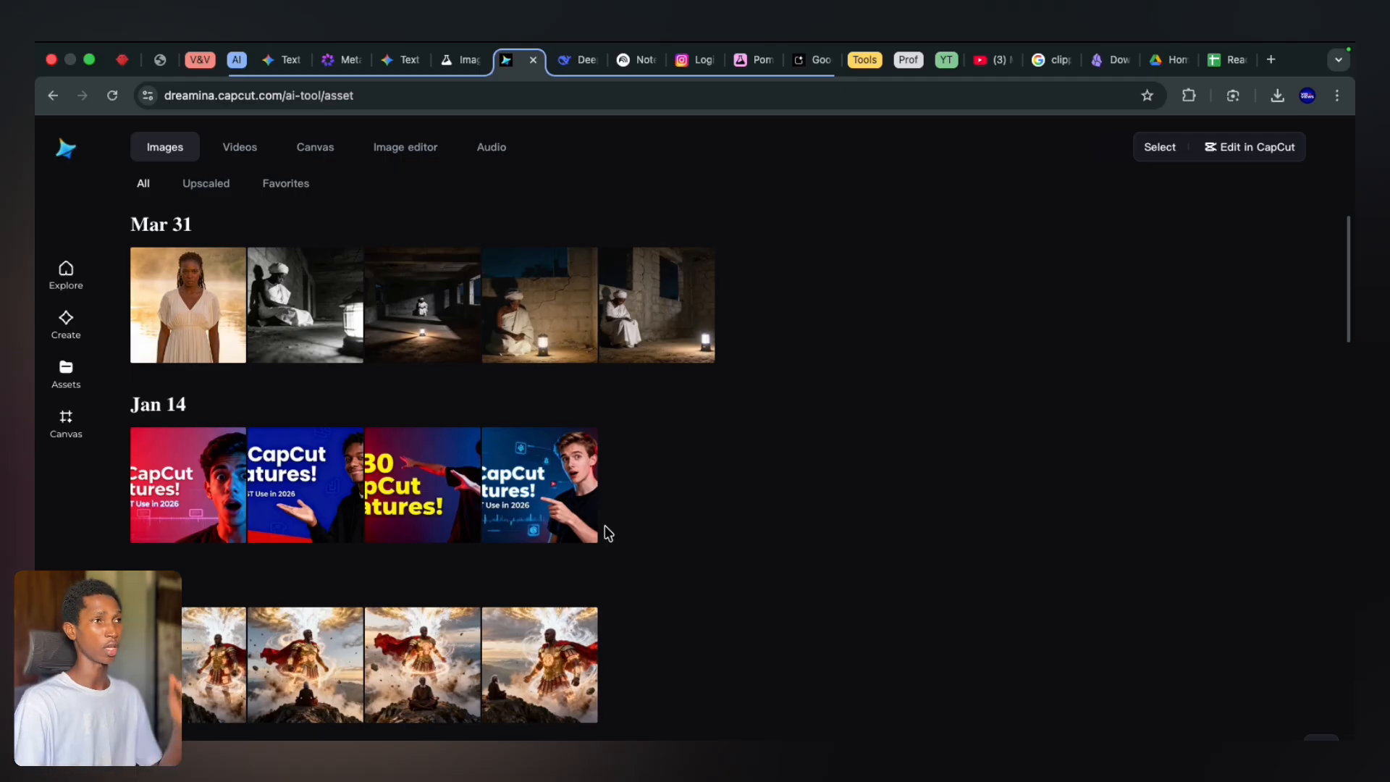
Compare the Dreamina favorites in CapCut with the favorite images among the assets on the Dreamina website
key(ctrl+Left)
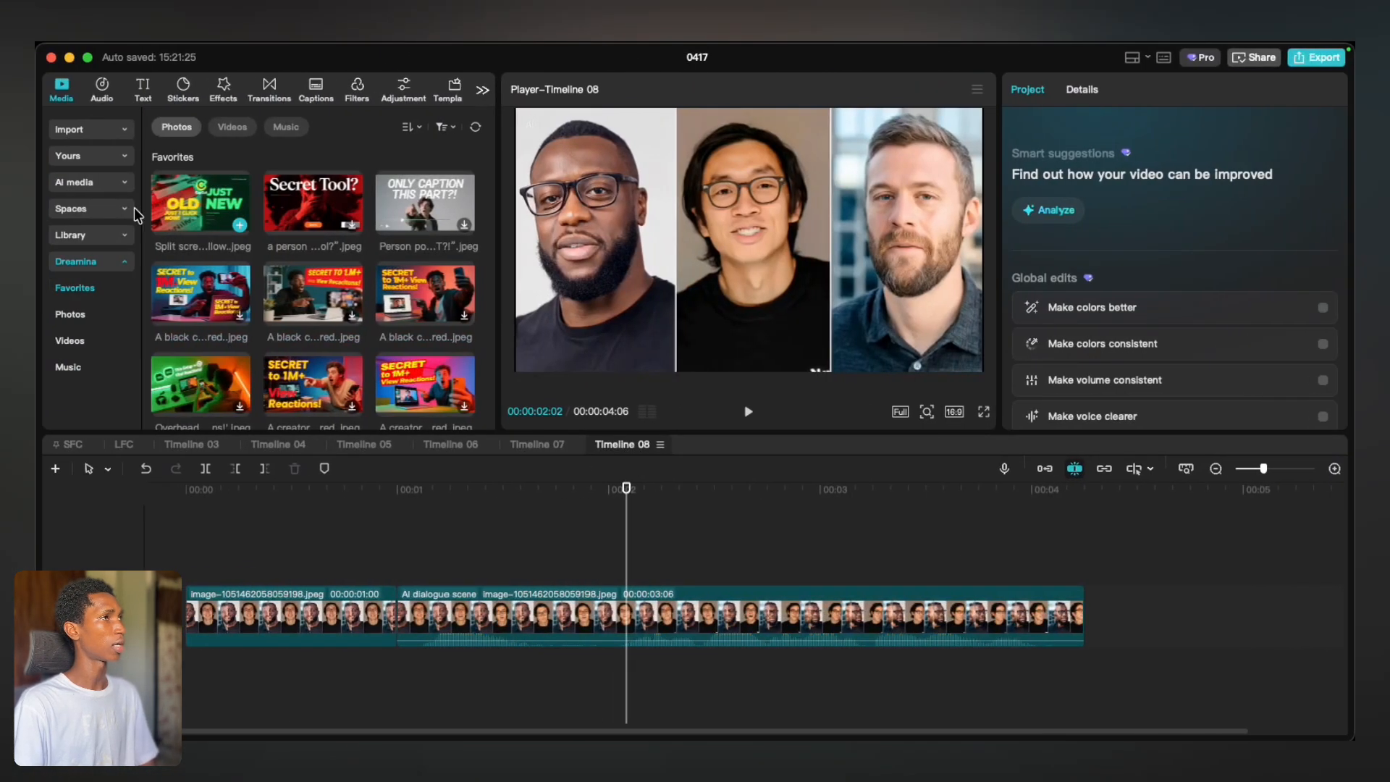
scroll(346, 262, down, 2)
scroll(346, 262, up, 2)
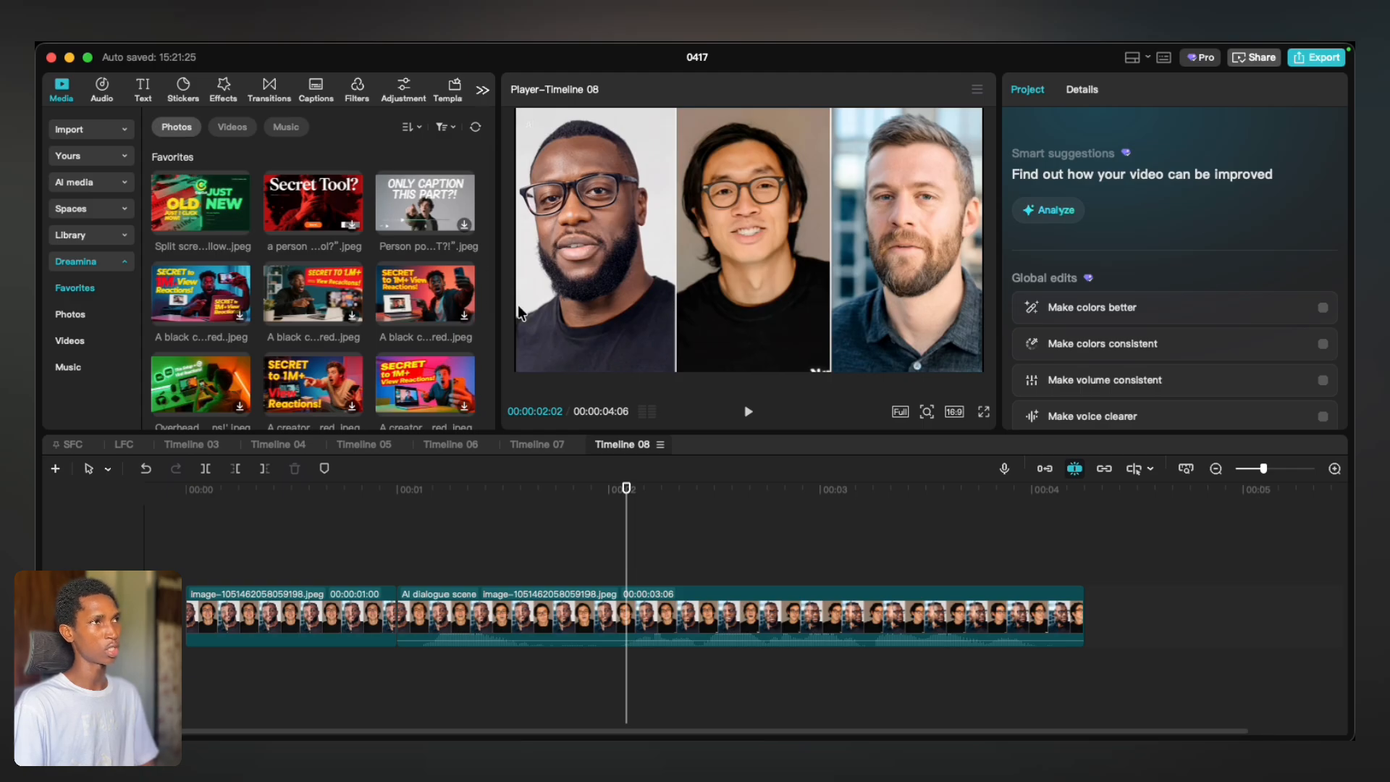
key(ctrl+Right)
click(293, 185)
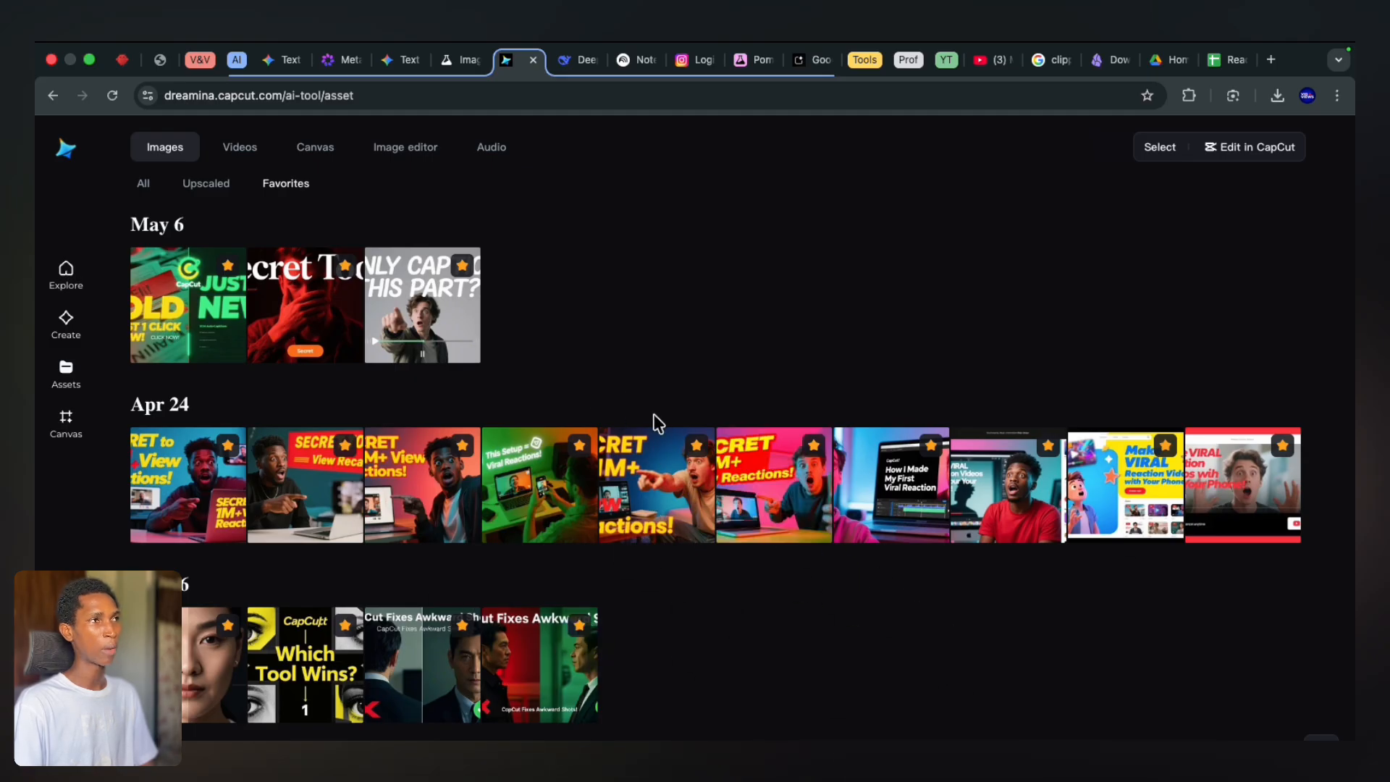
key(ctrl+Left)
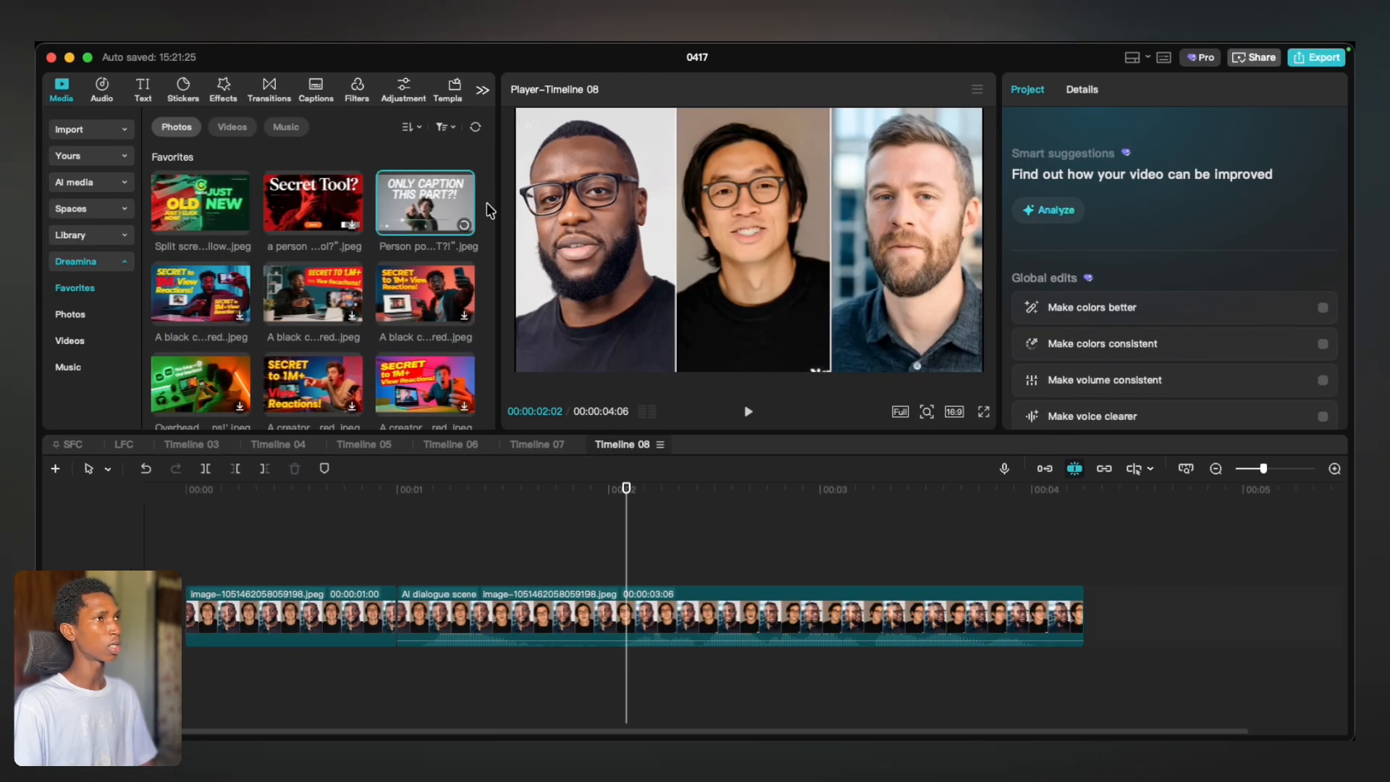
Open the "ONLY CAPTION THIS PART?!" favorite on the Dreamina website, and compare it with its preview in CapCut
key(ctrl+Right)
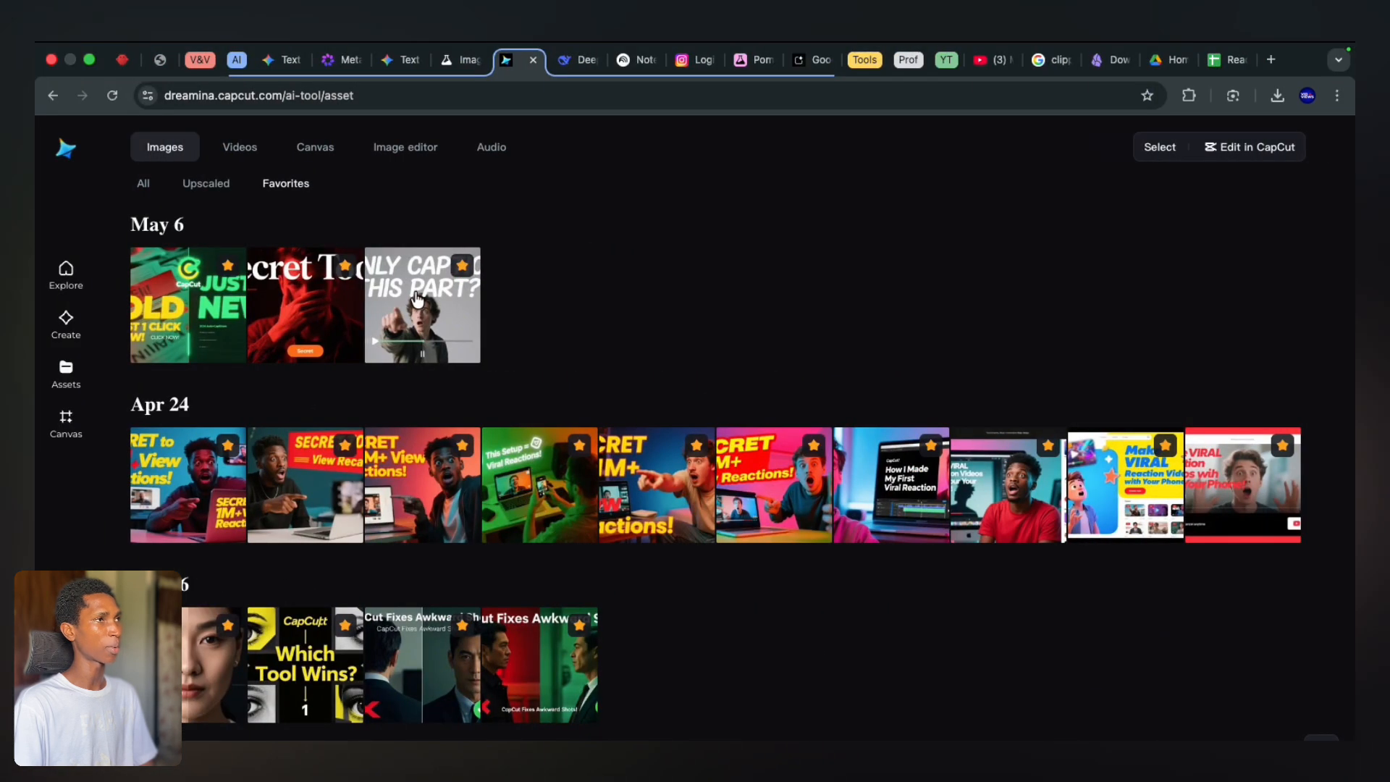
click(417, 298)
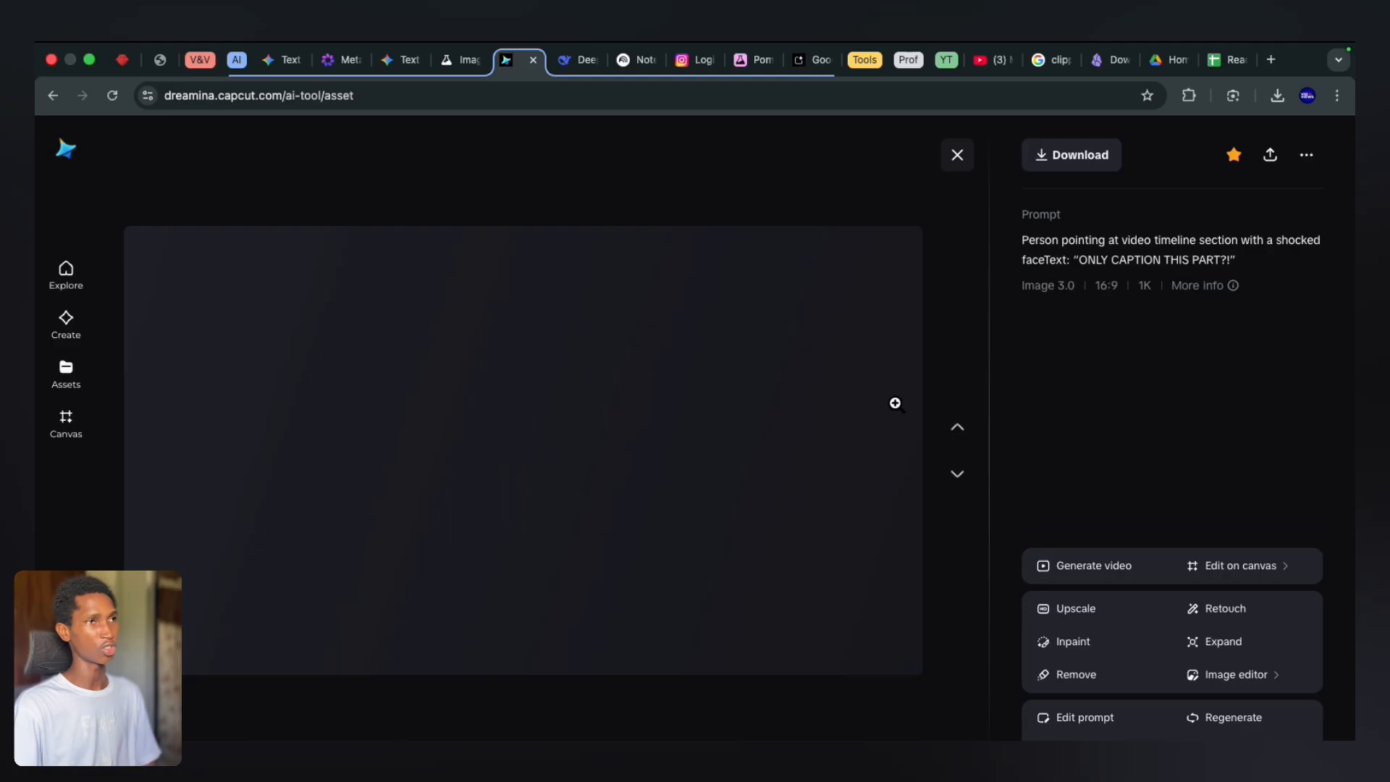
key(ctrl+Left)
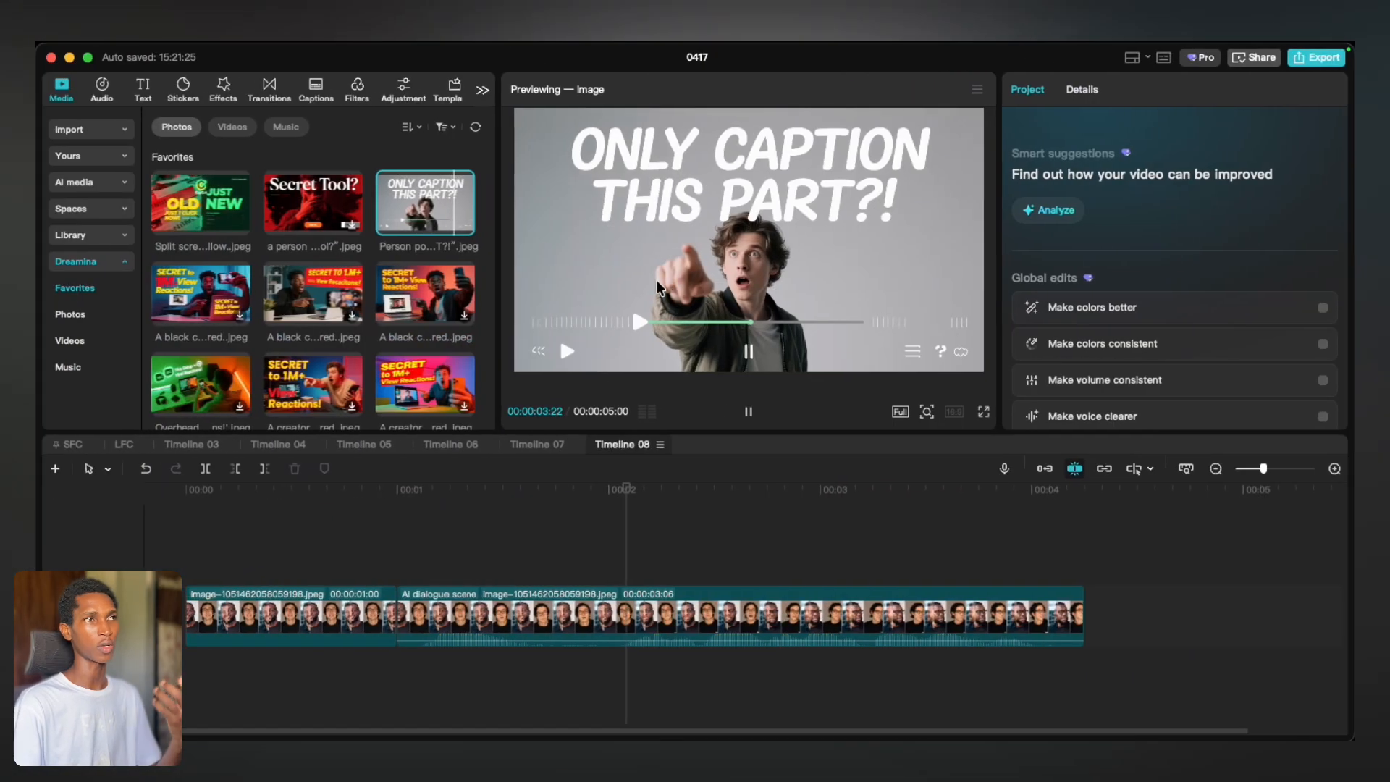
mouse_move(463, 226)
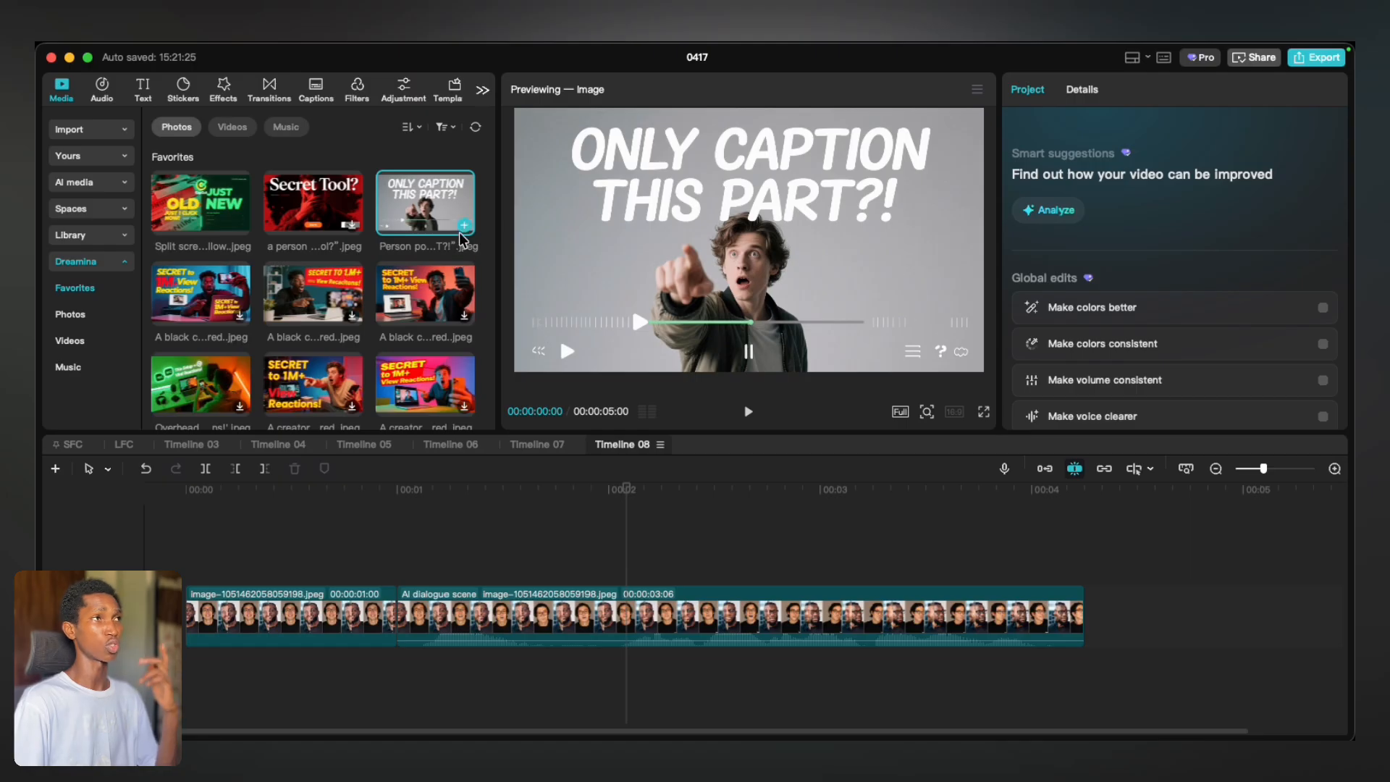
Look through the Dreamina photos, videos and music in the media library
click(82, 316)
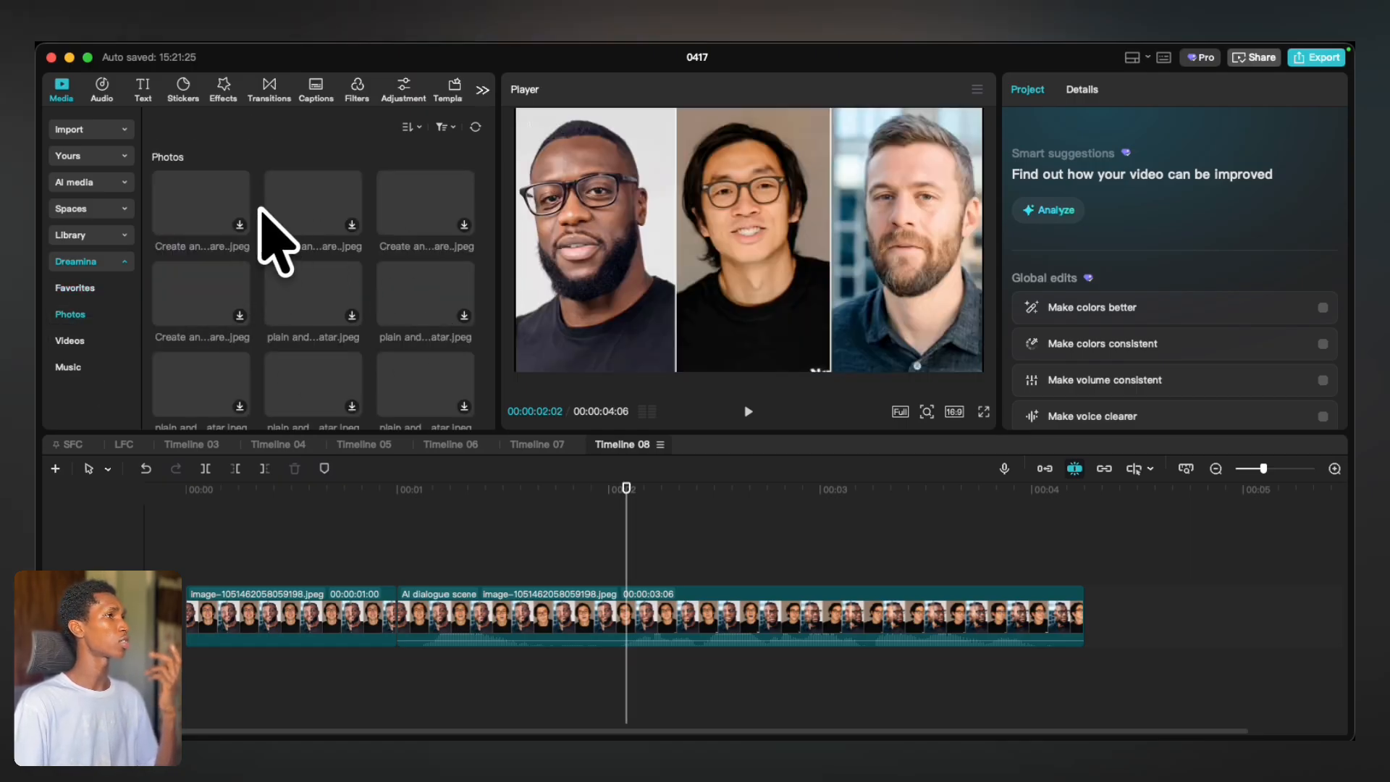
click(85, 344)
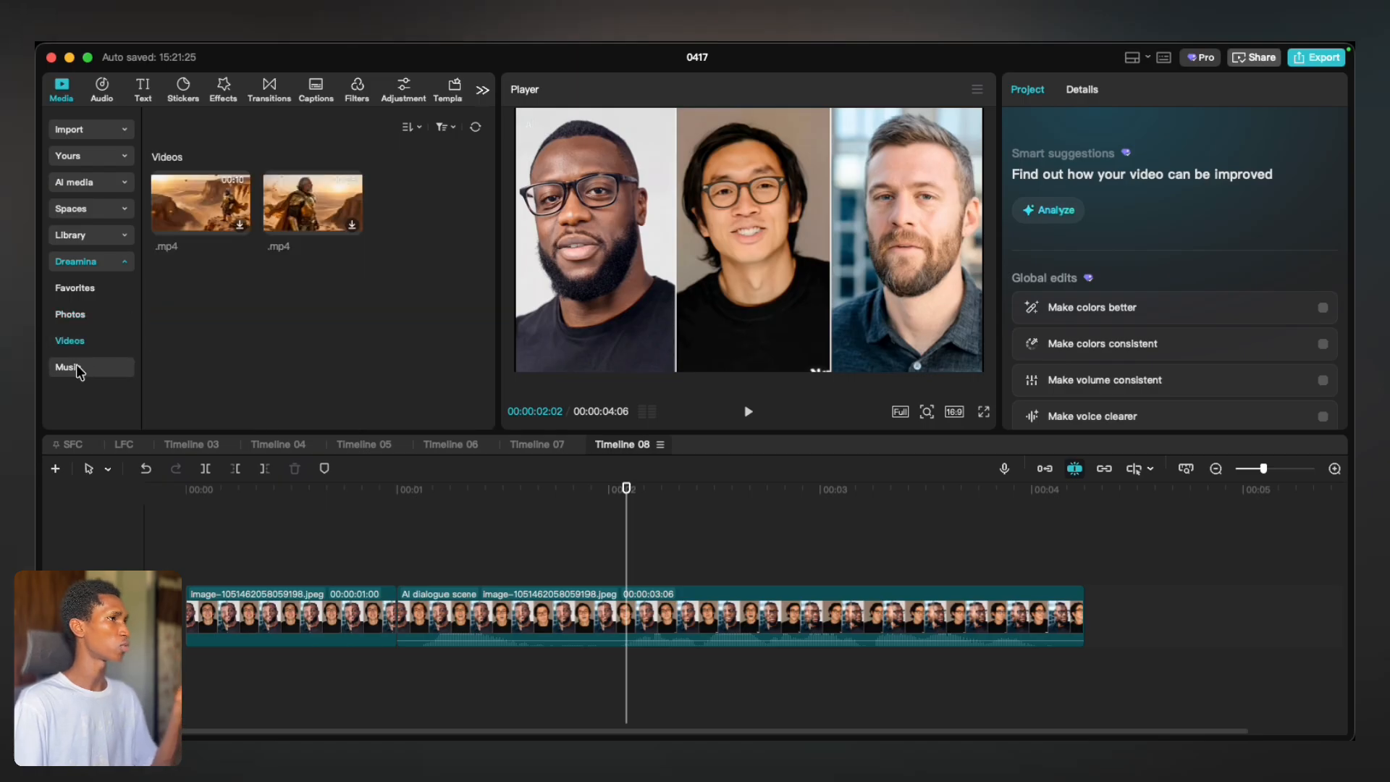
click(103, 366)
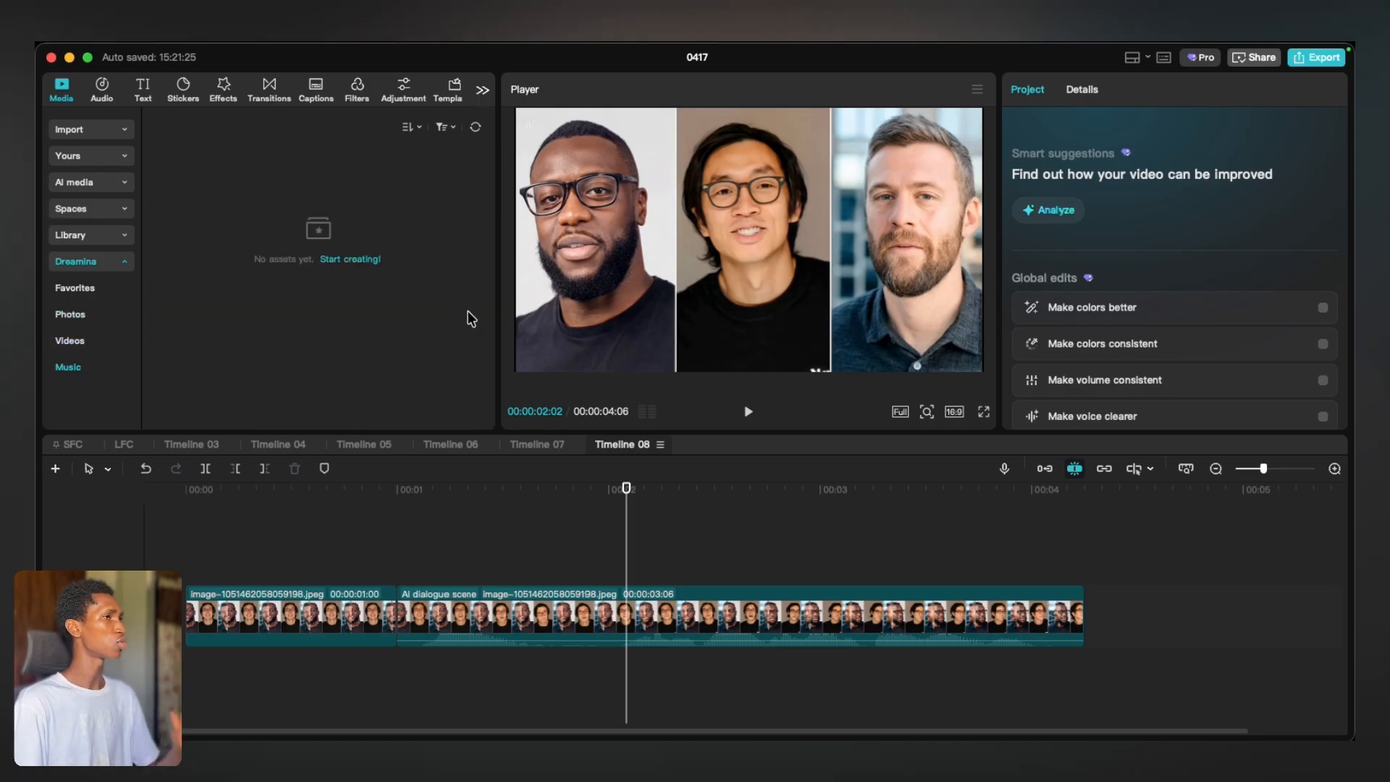